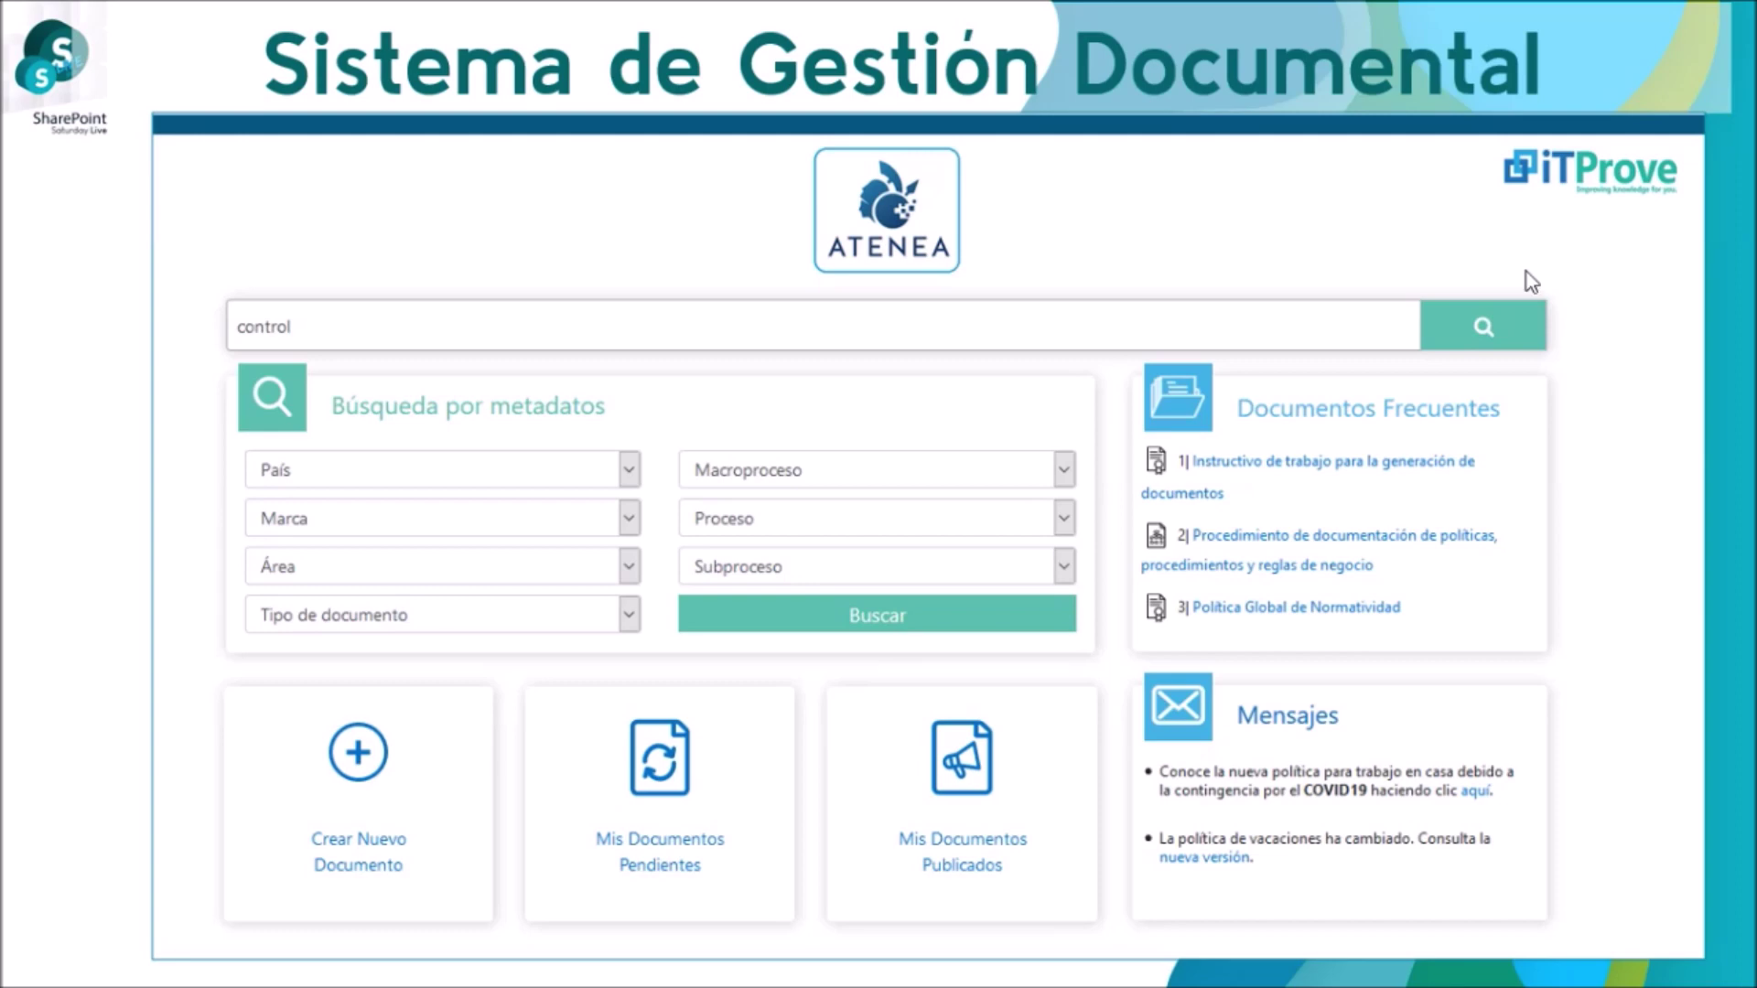
Step: Switch to the Atenea portal in the browser and search its documents for "normatividad"
key("alt+Tab")
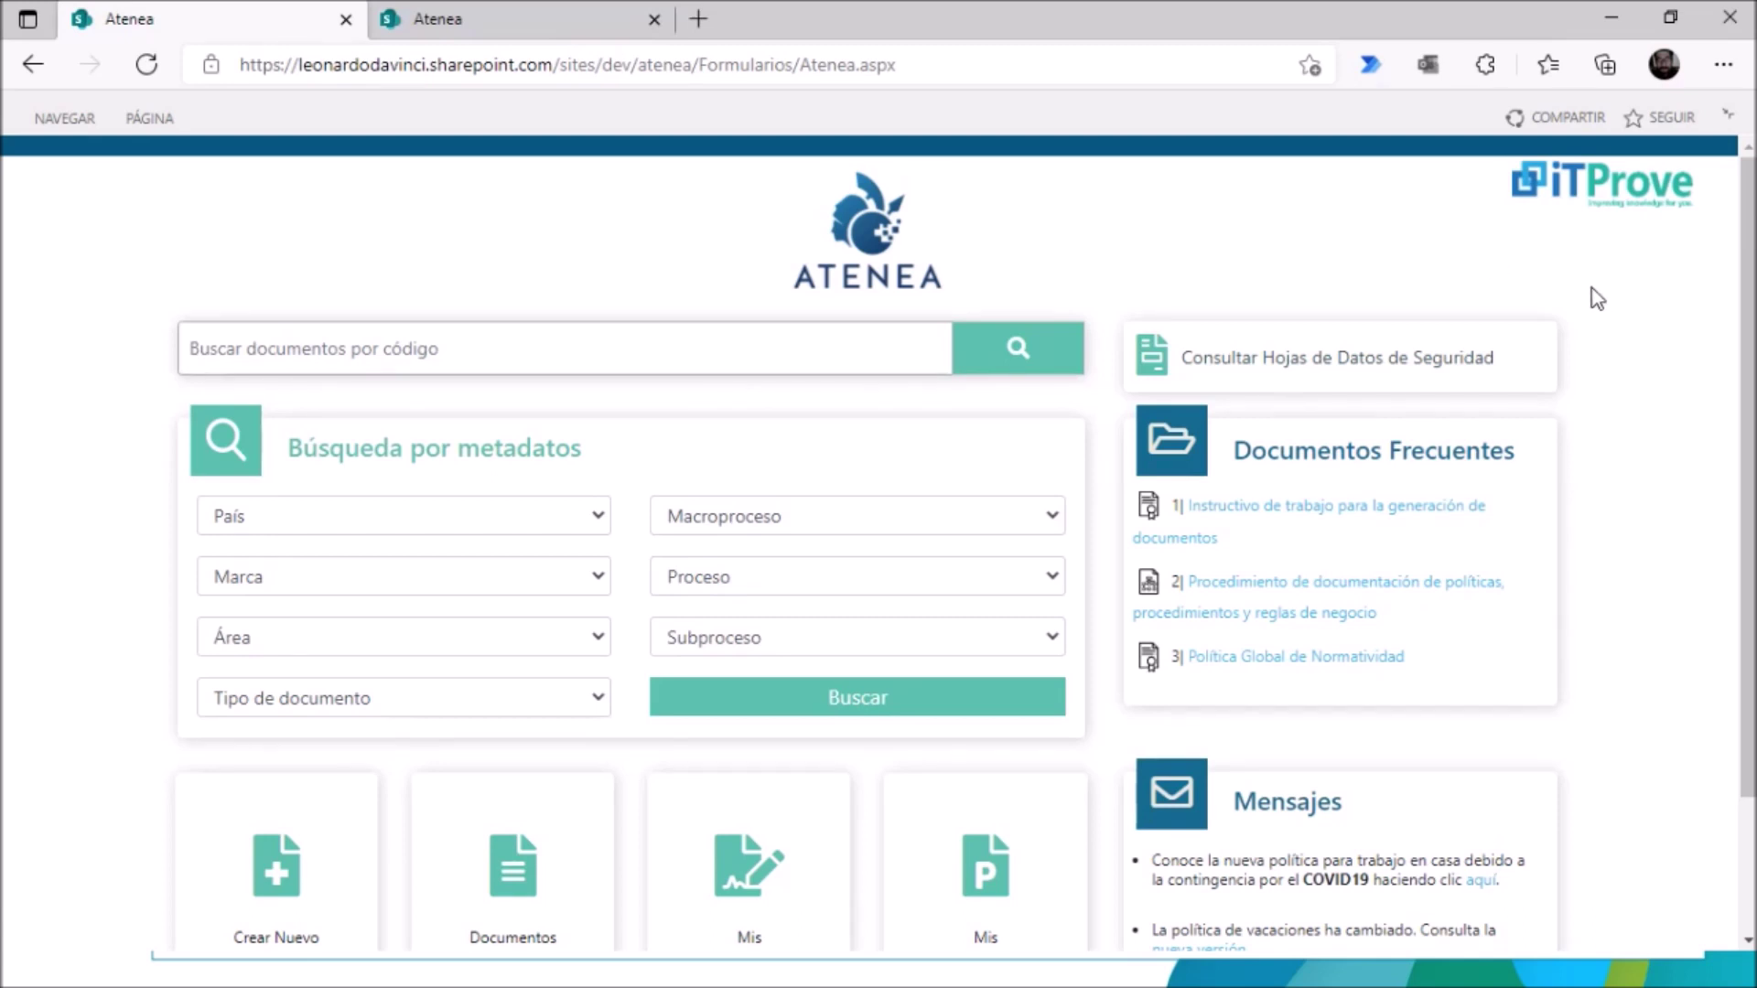
key("F11")
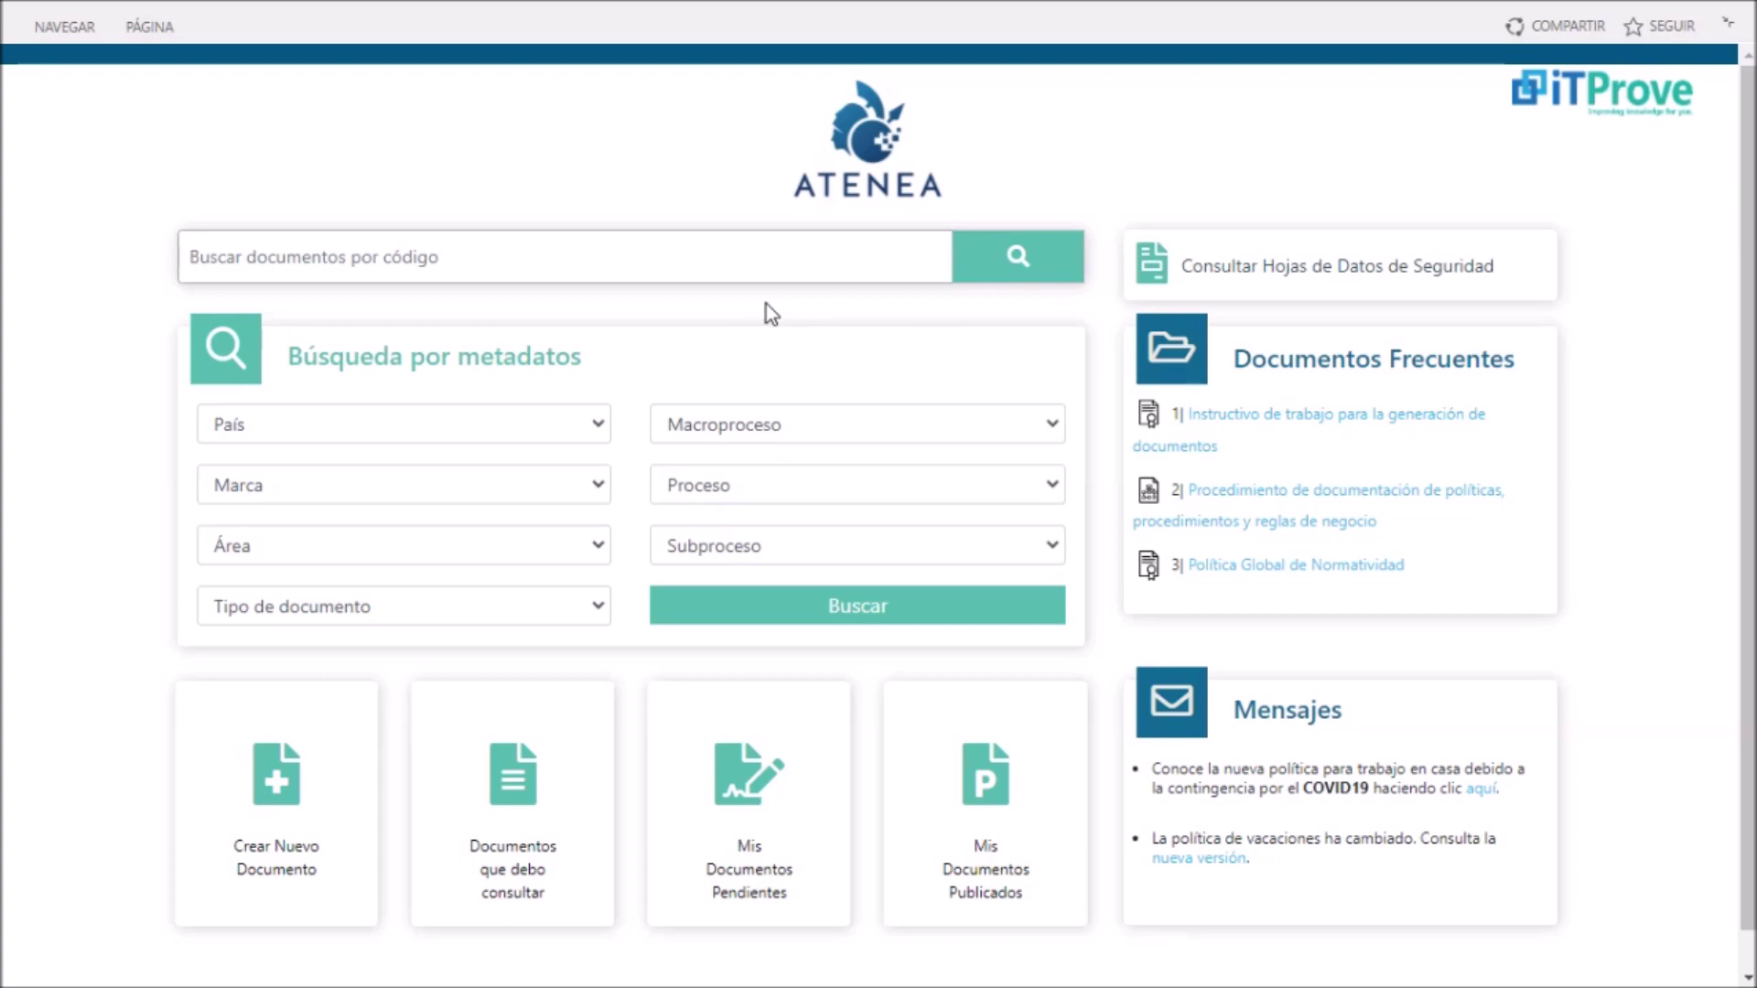
left_click(656, 253)
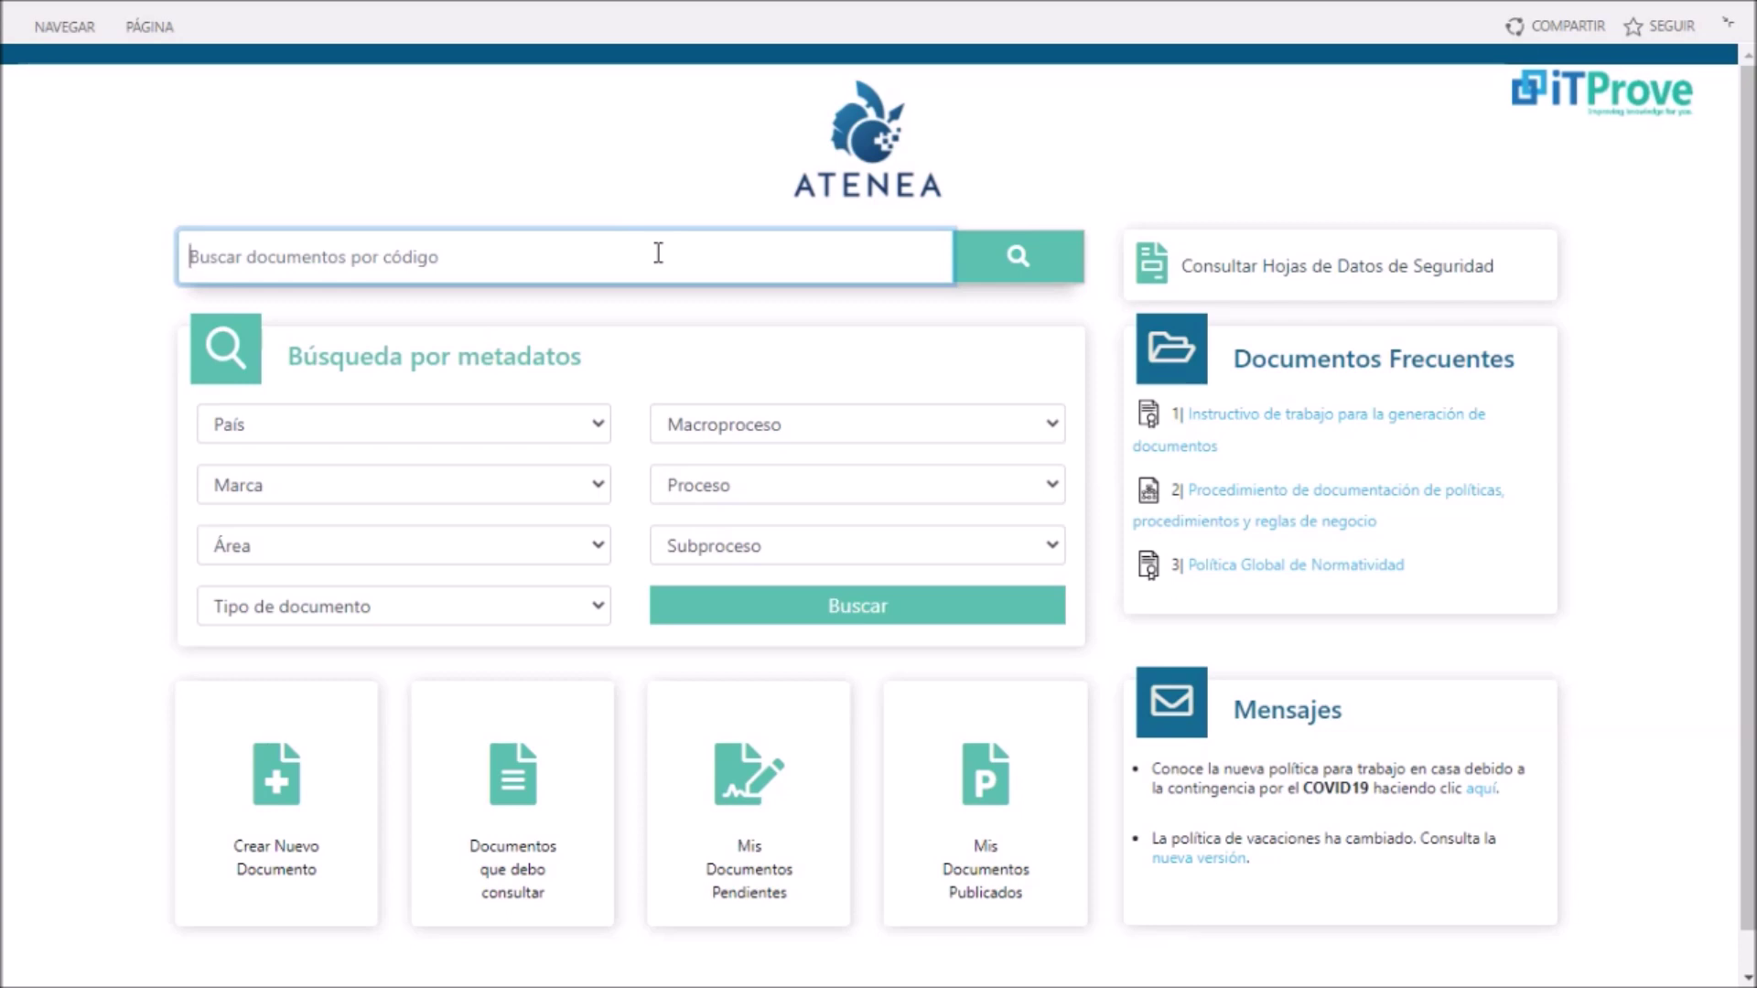
type("n")
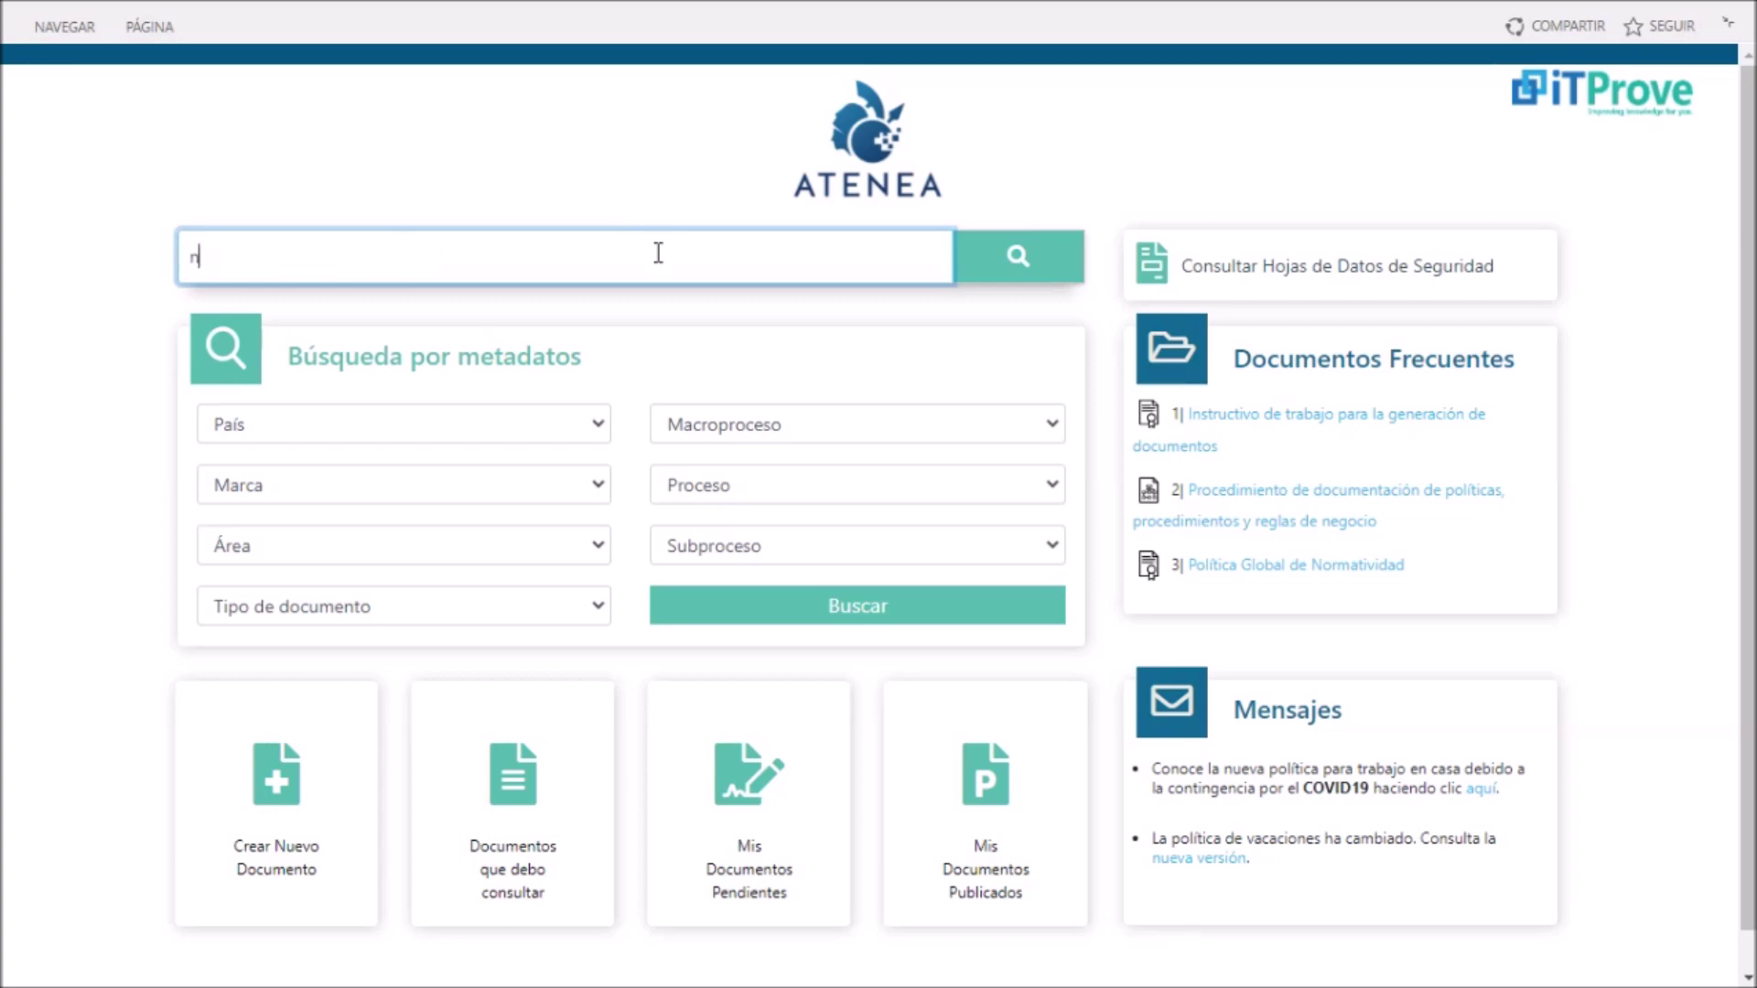
type("ormatividad")
left_click(988, 260)
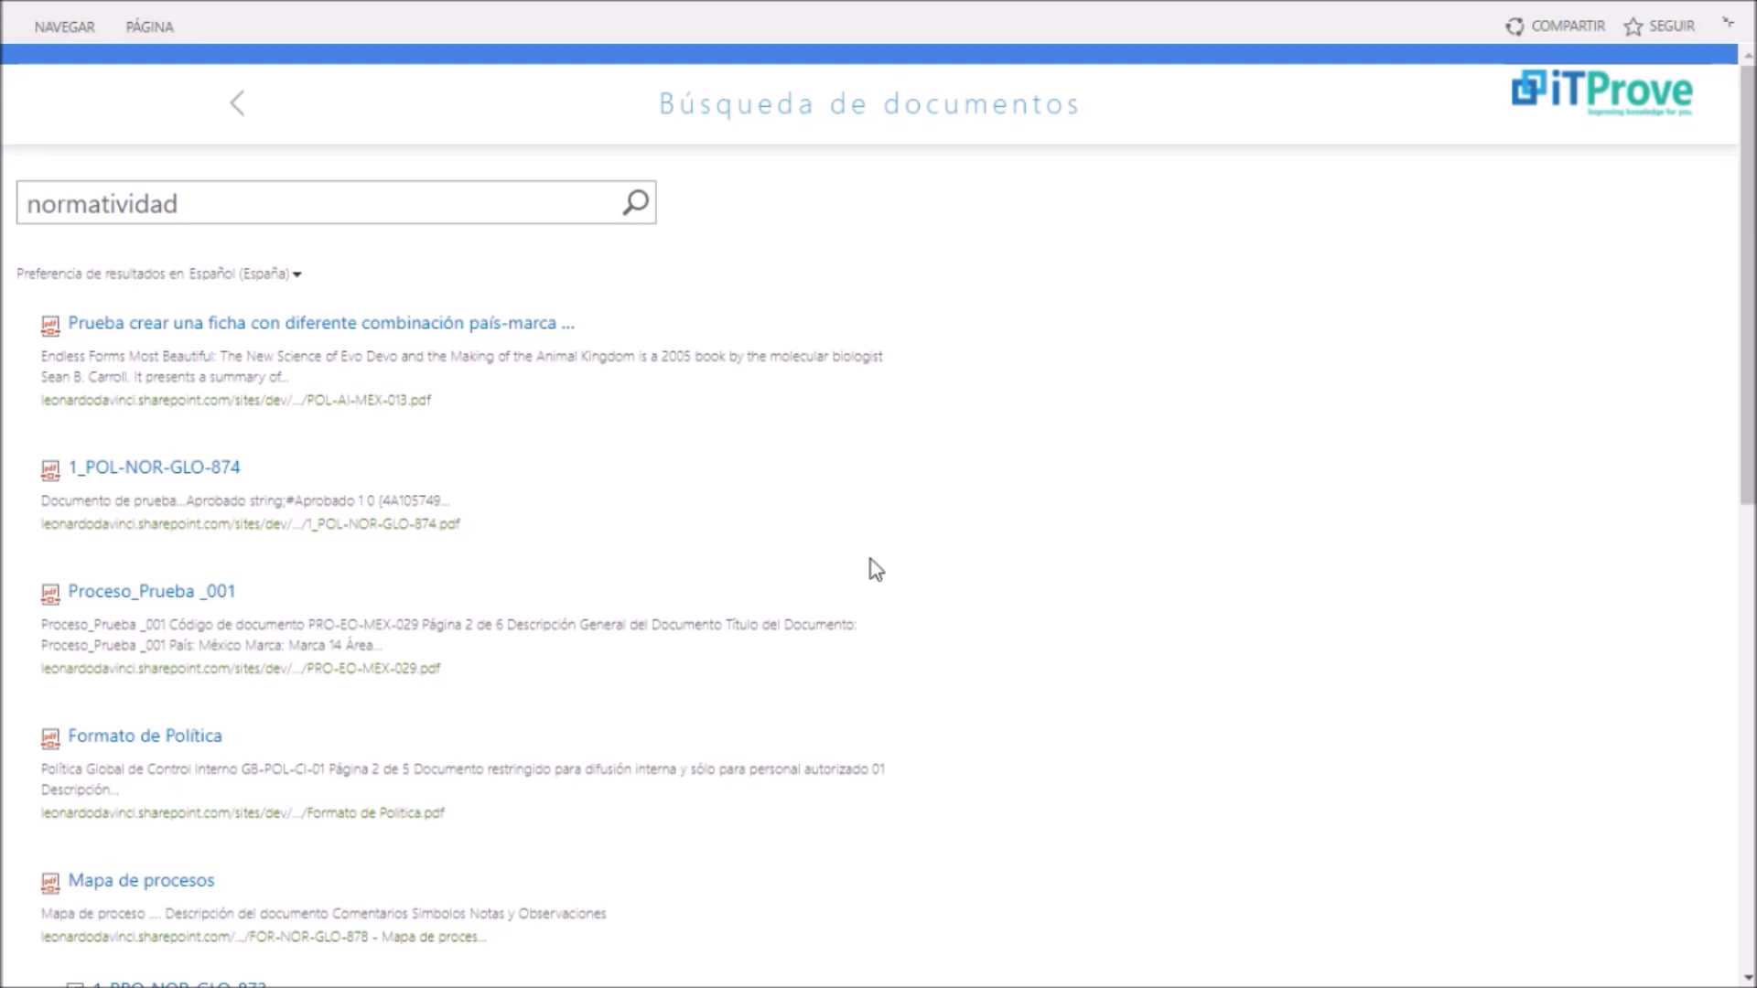
Step: Examine the documents found for "normatividad" and their previews
mouse_move(878, 526)
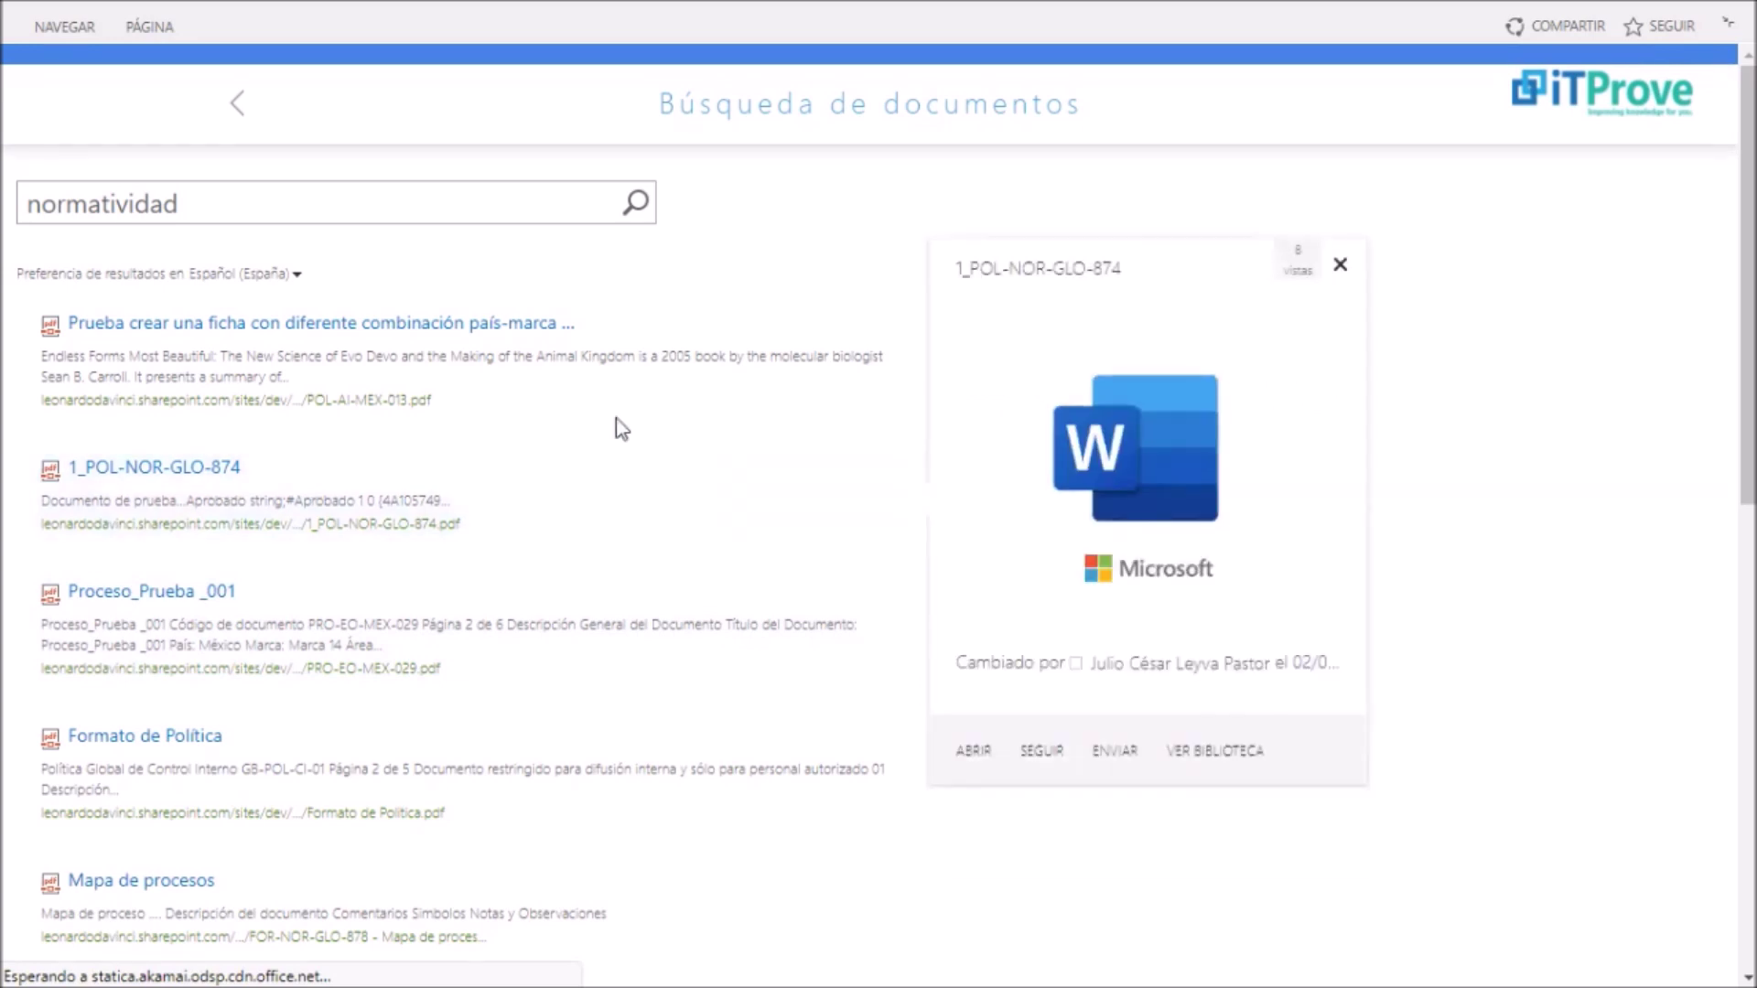
mouse_move(515, 366)
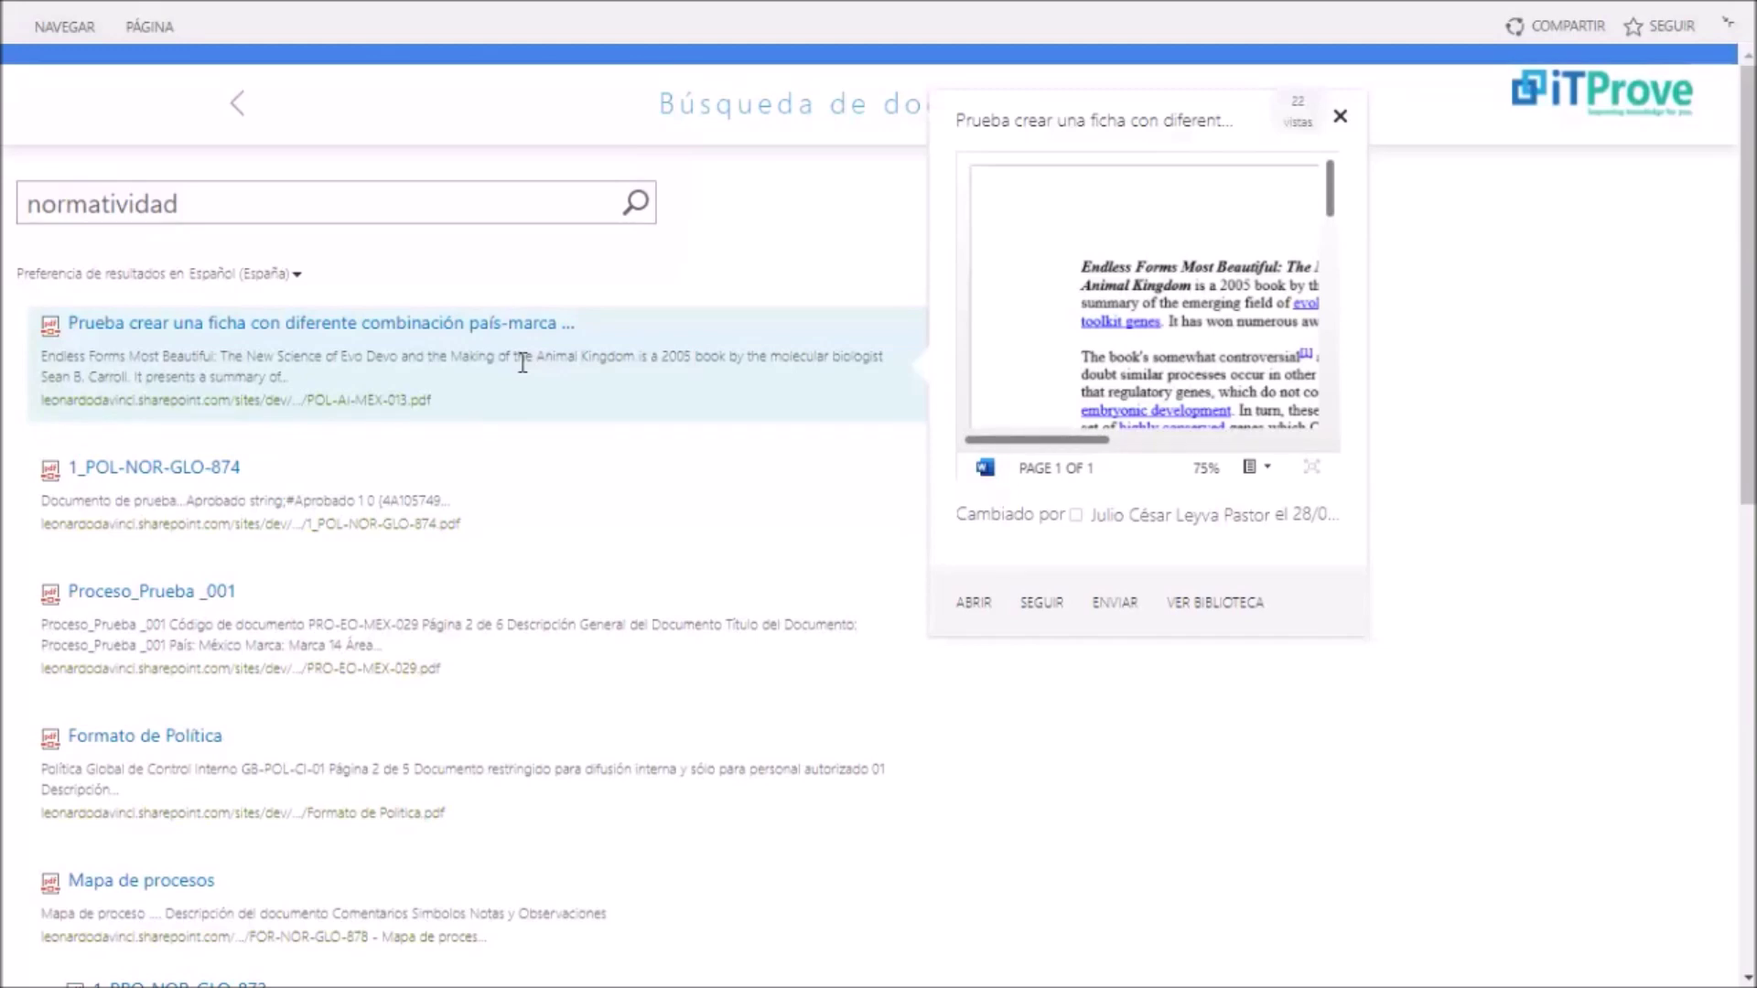
scroll(523, 363, "down", 9)
scroll(522, 362, "down", 2)
scroll(512, 355, "up", 10)
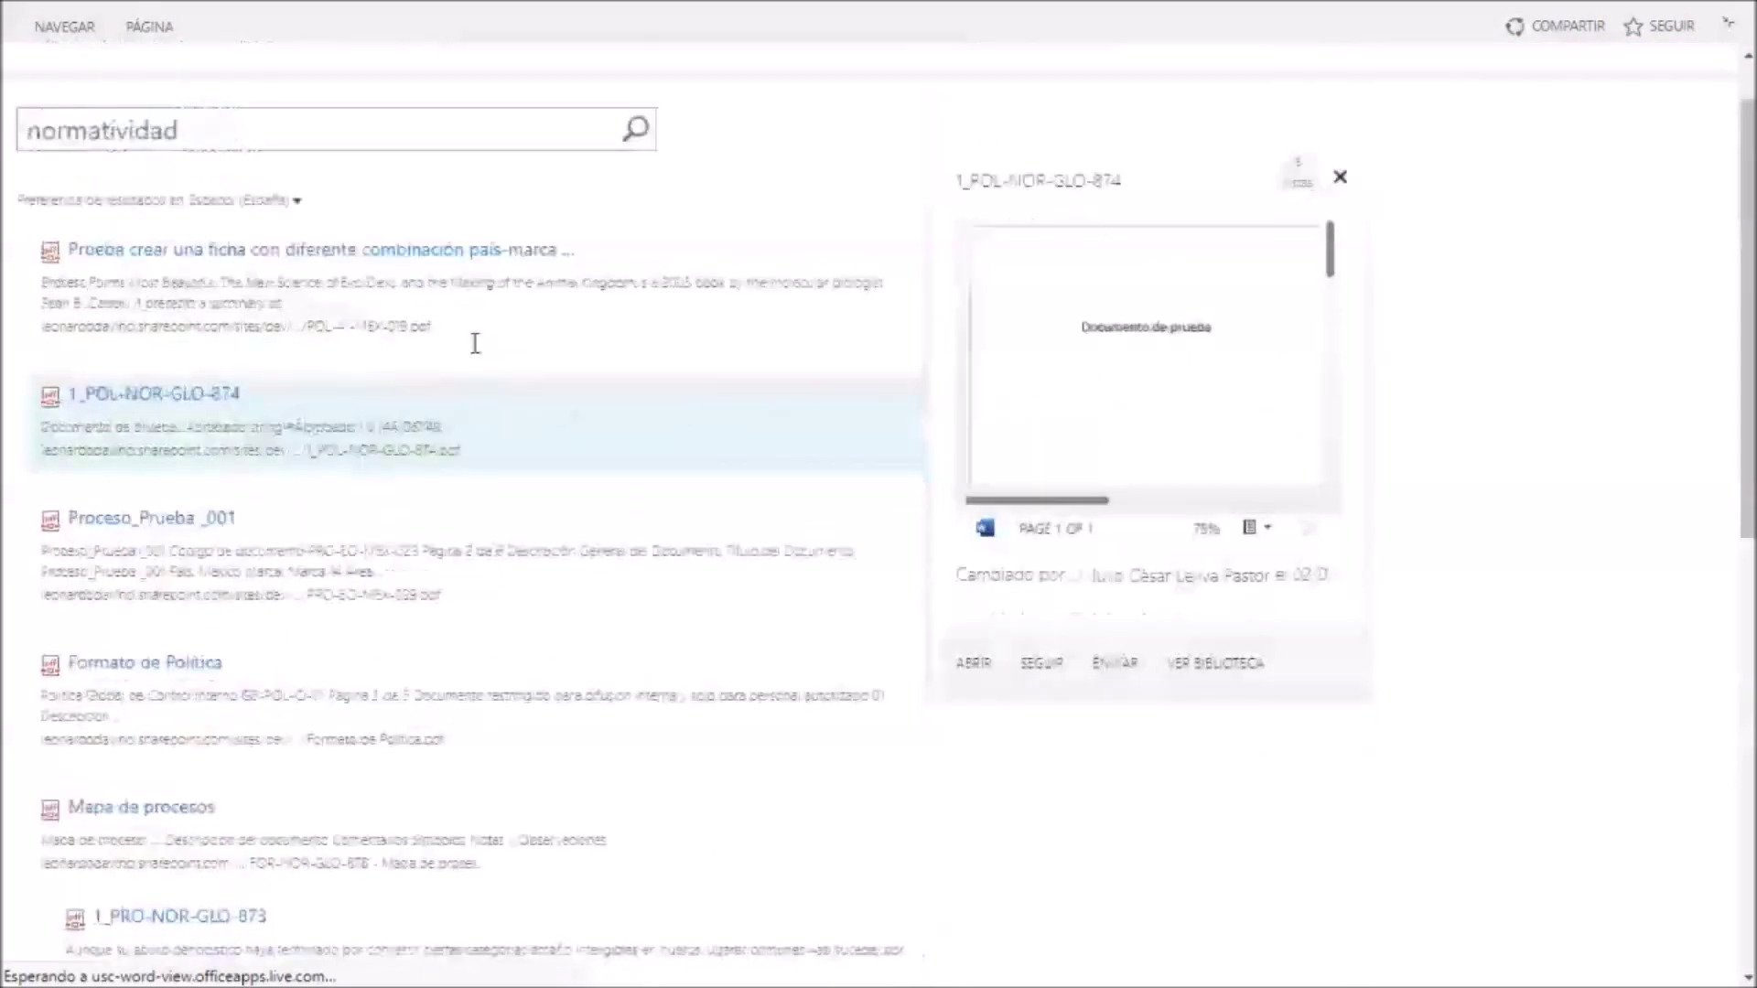
scroll(475, 343, "up", 1)
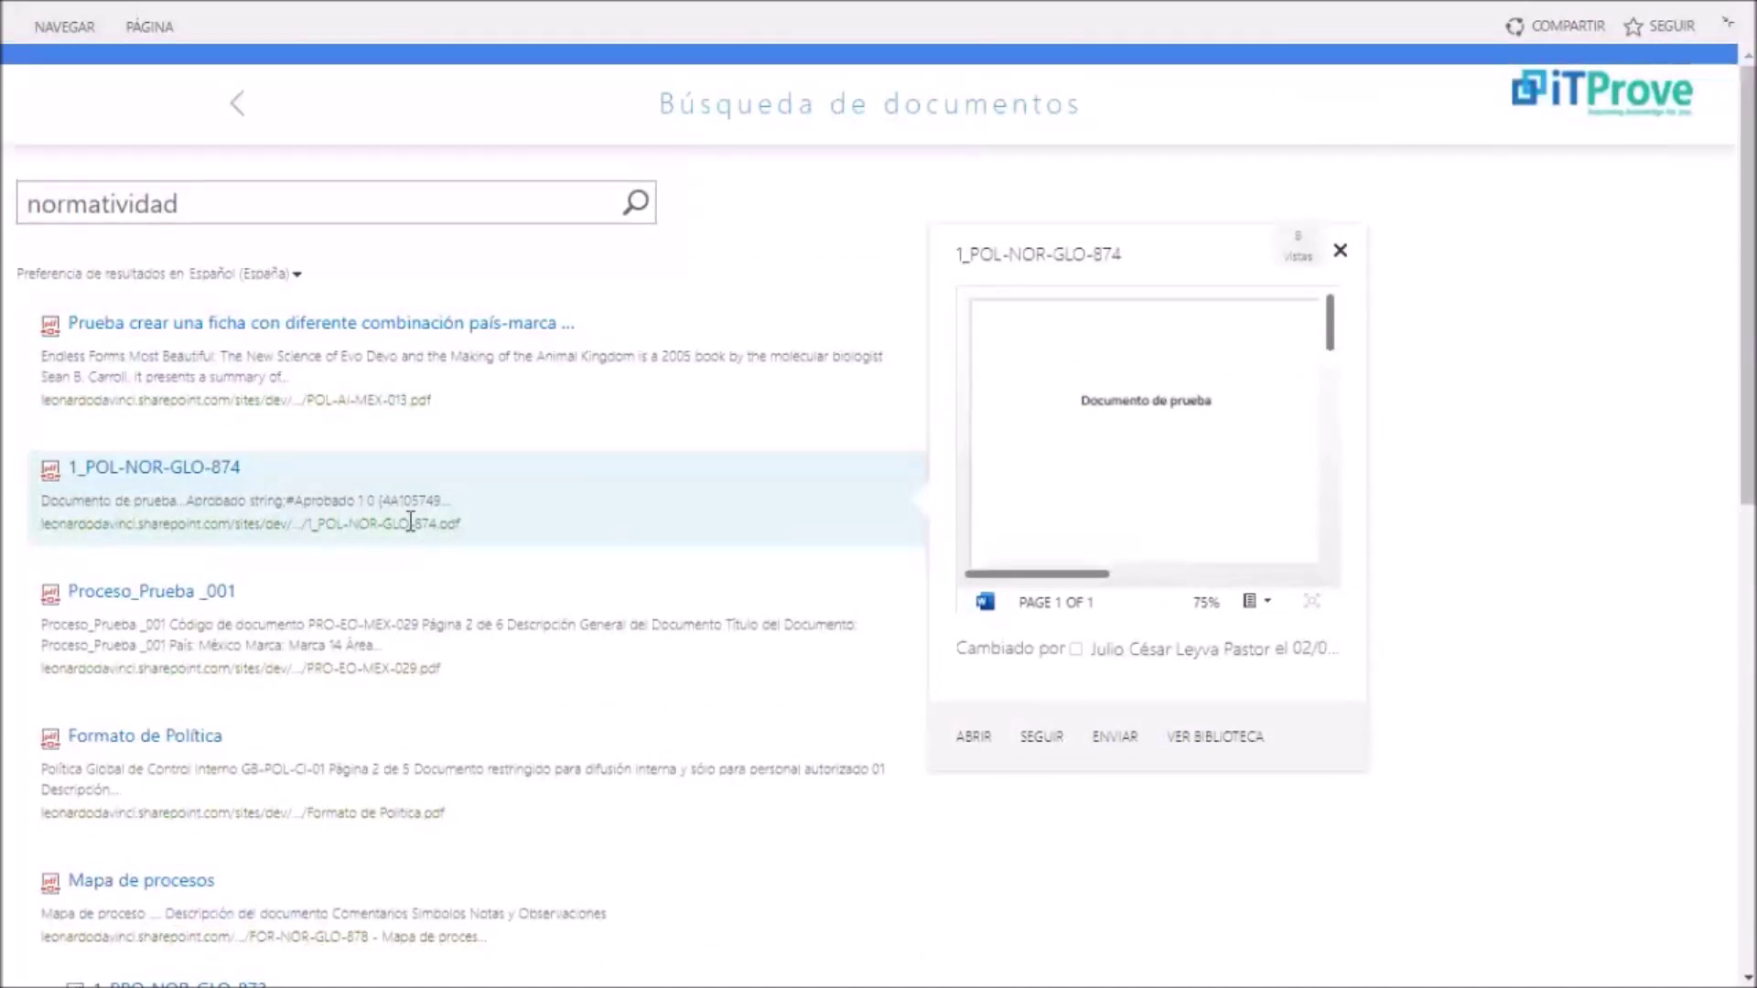
scroll(409, 523, "down", 1)
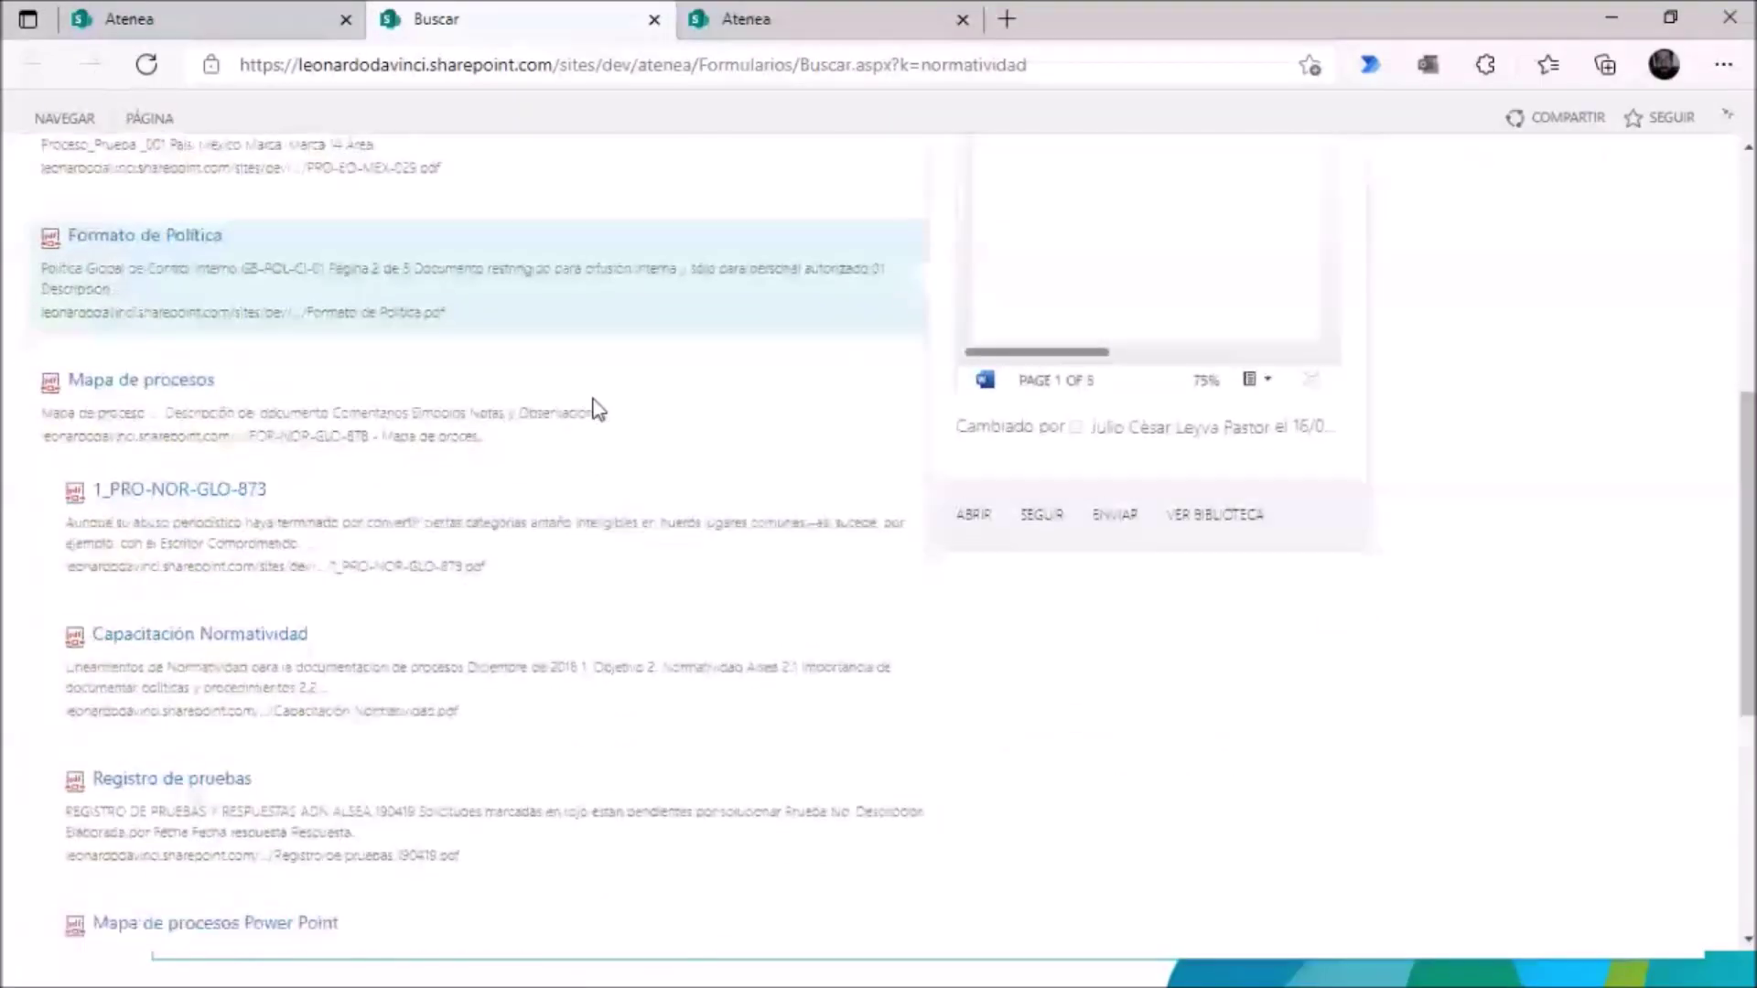
scroll(596, 403, "up", 5)
Step: Return to the Atenea home page and clear the document search text
left_click(261, 27)
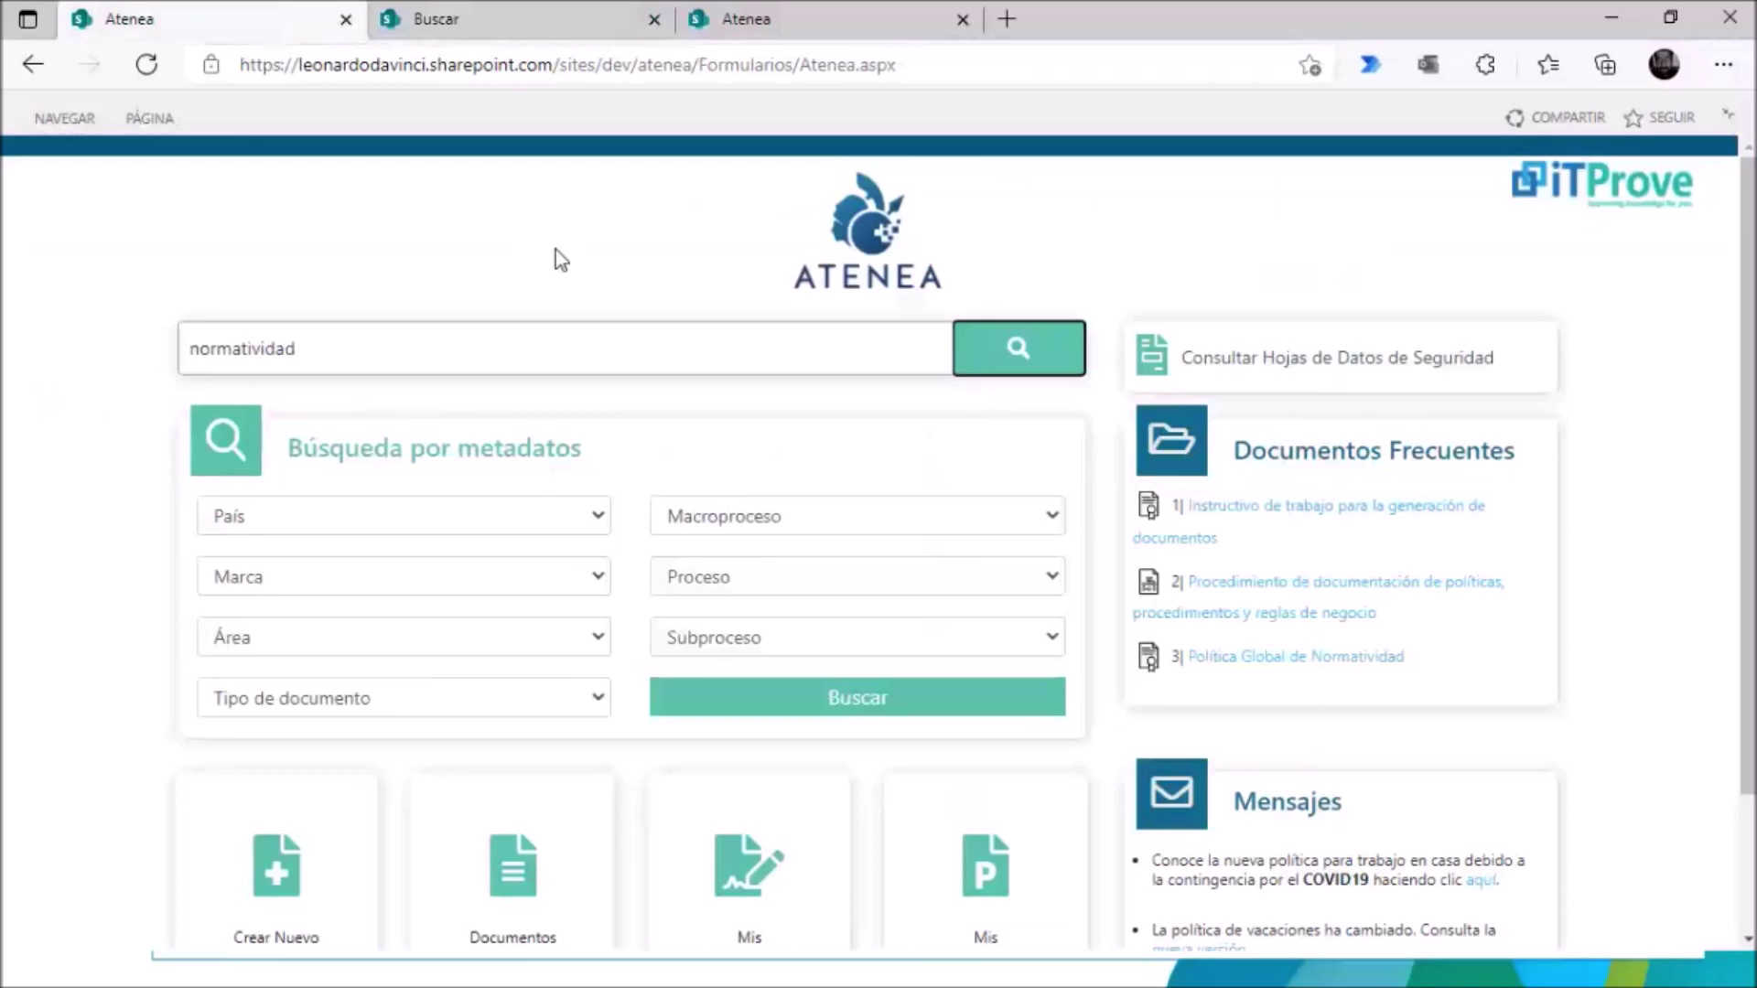
left_click_drag(302, 349, 66, 344)
key("BackSpace")
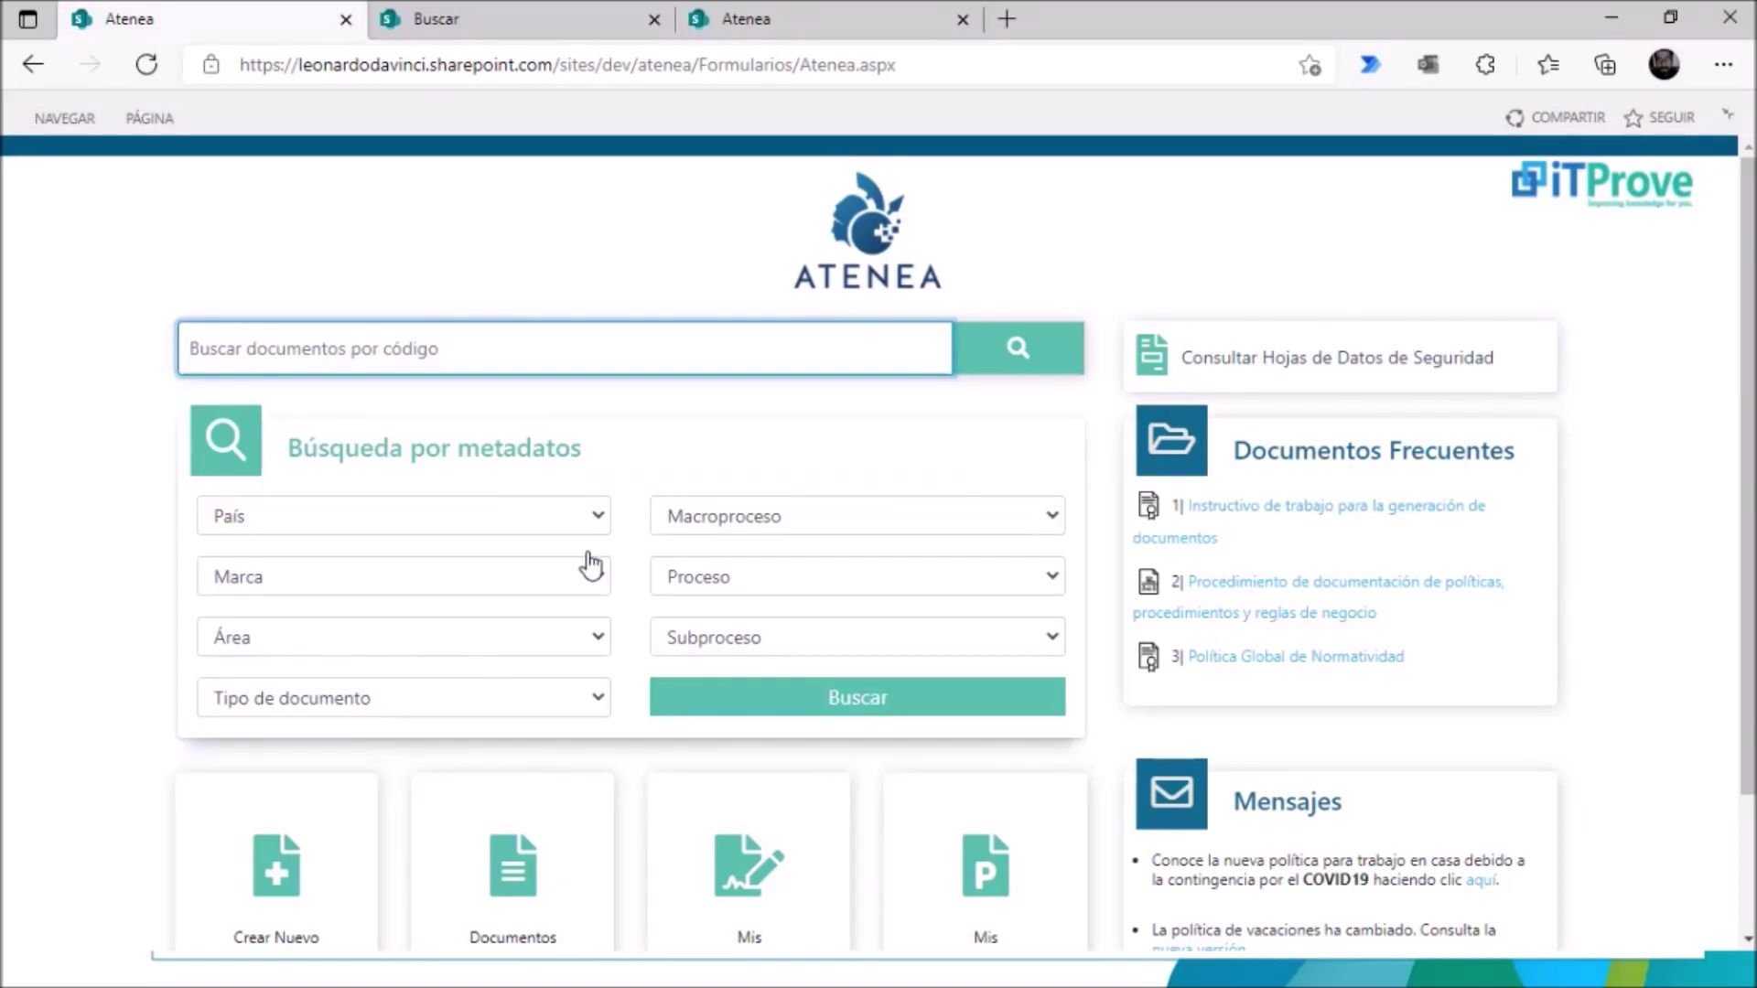
Step: Set the Macroproceso filter of the metadata search to Auditoría Interna
left_click(1049, 518)
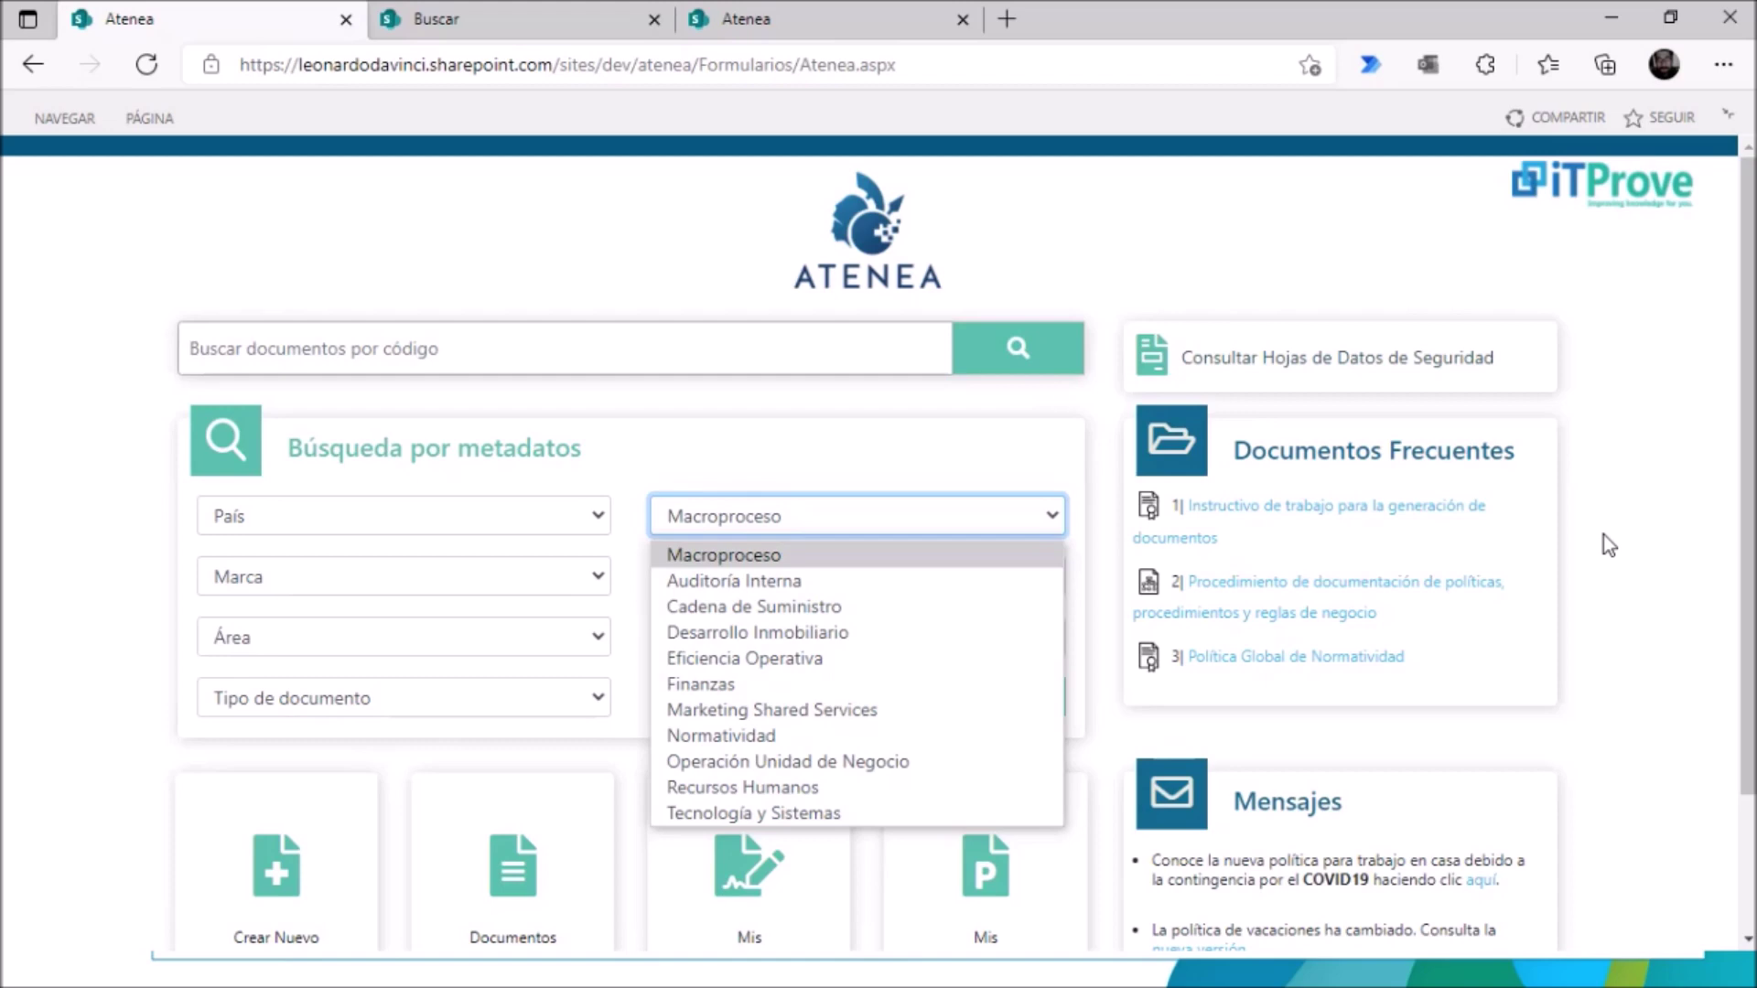
left_click(1608, 546)
left_click(1043, 520)
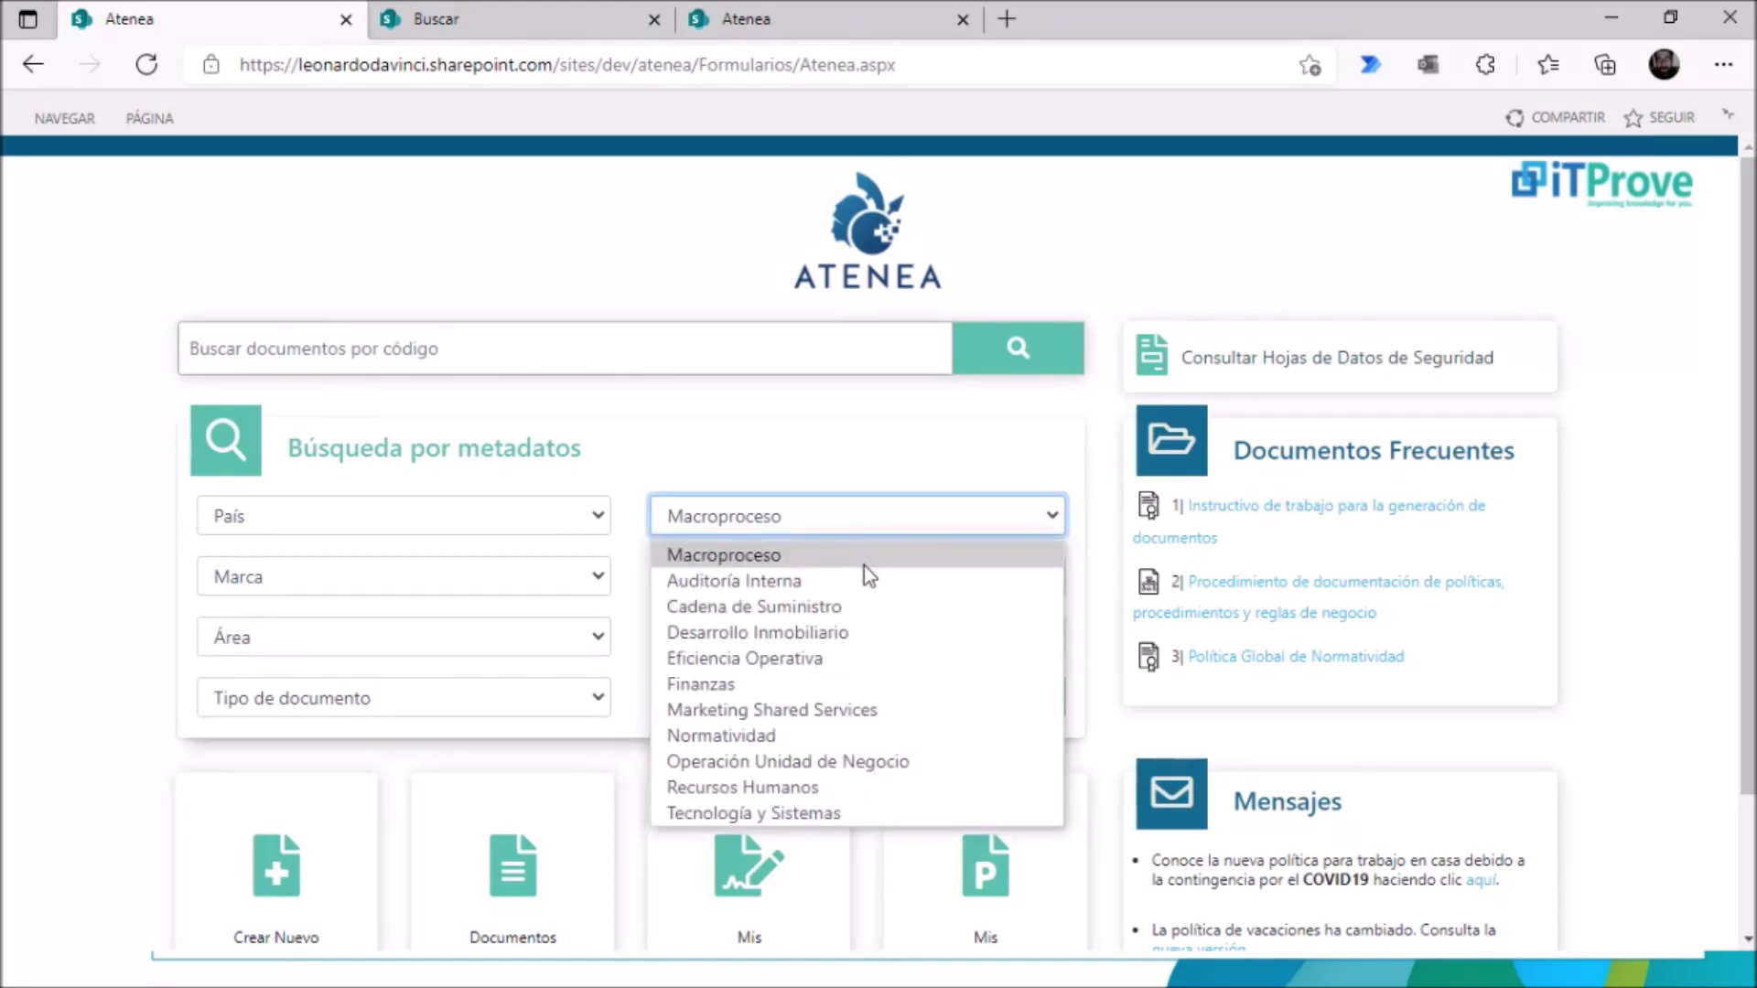
left_click(809, 584)
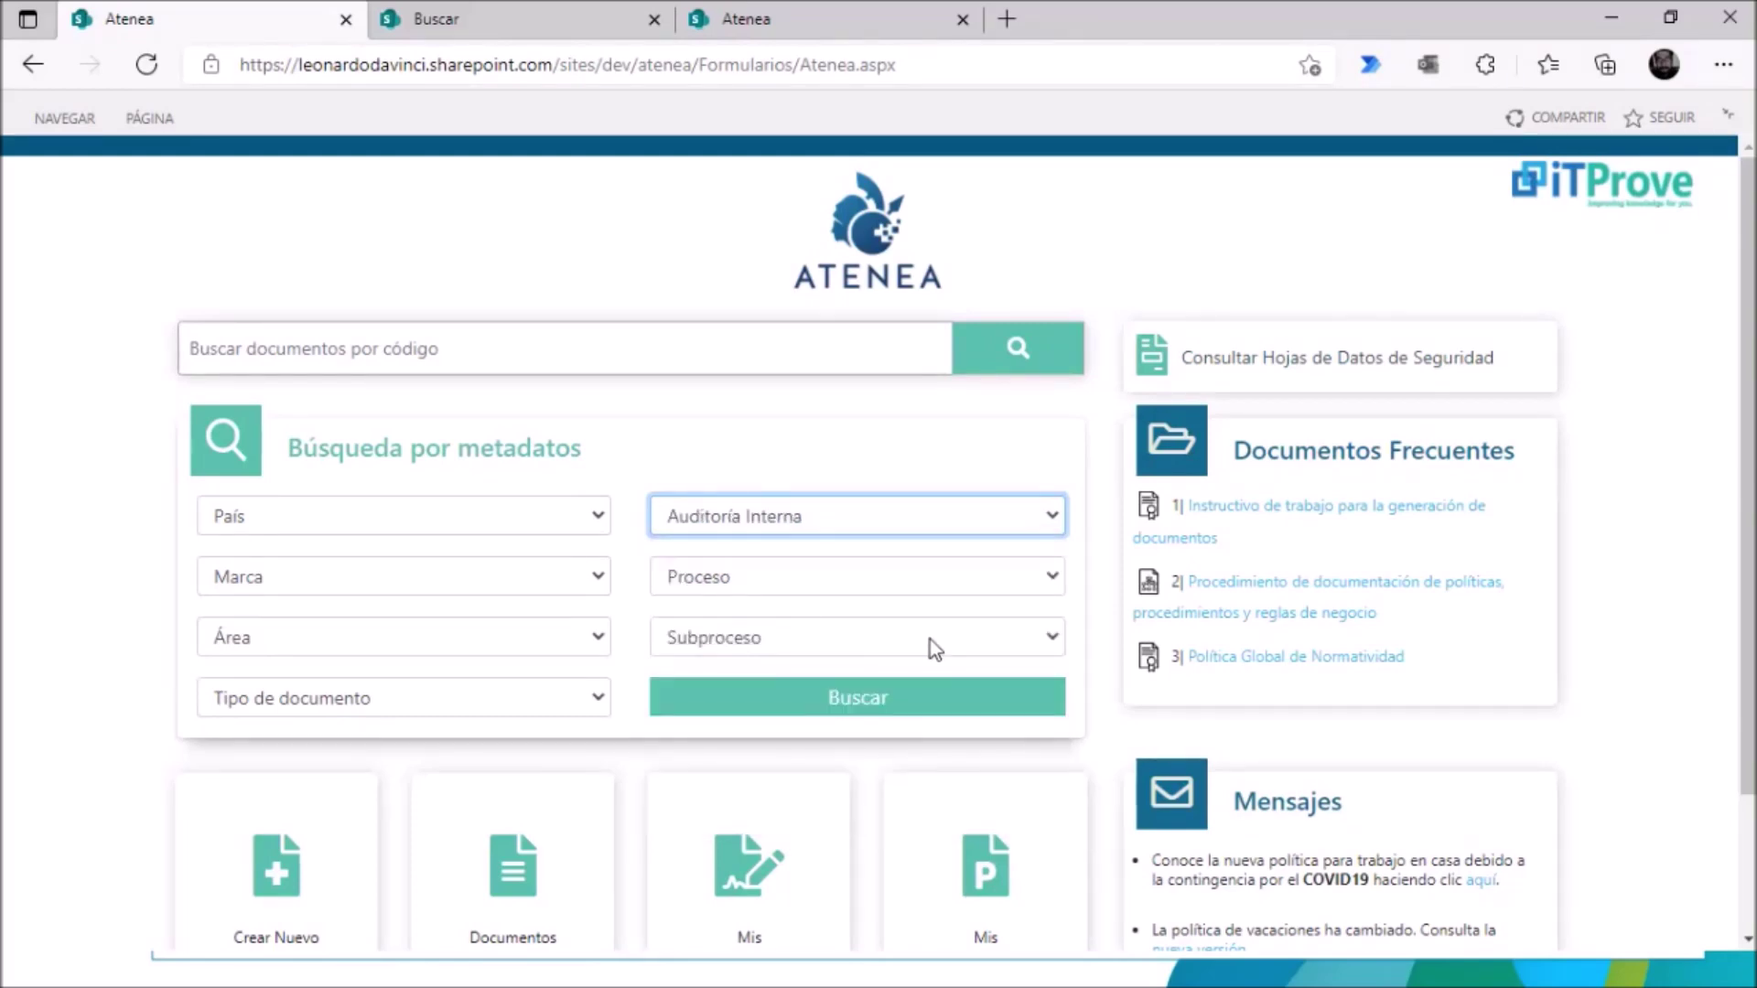
Step: Try the Auditoria Operativa process with its subprocess options and reset the Proceso filter
left_click(961, 578)
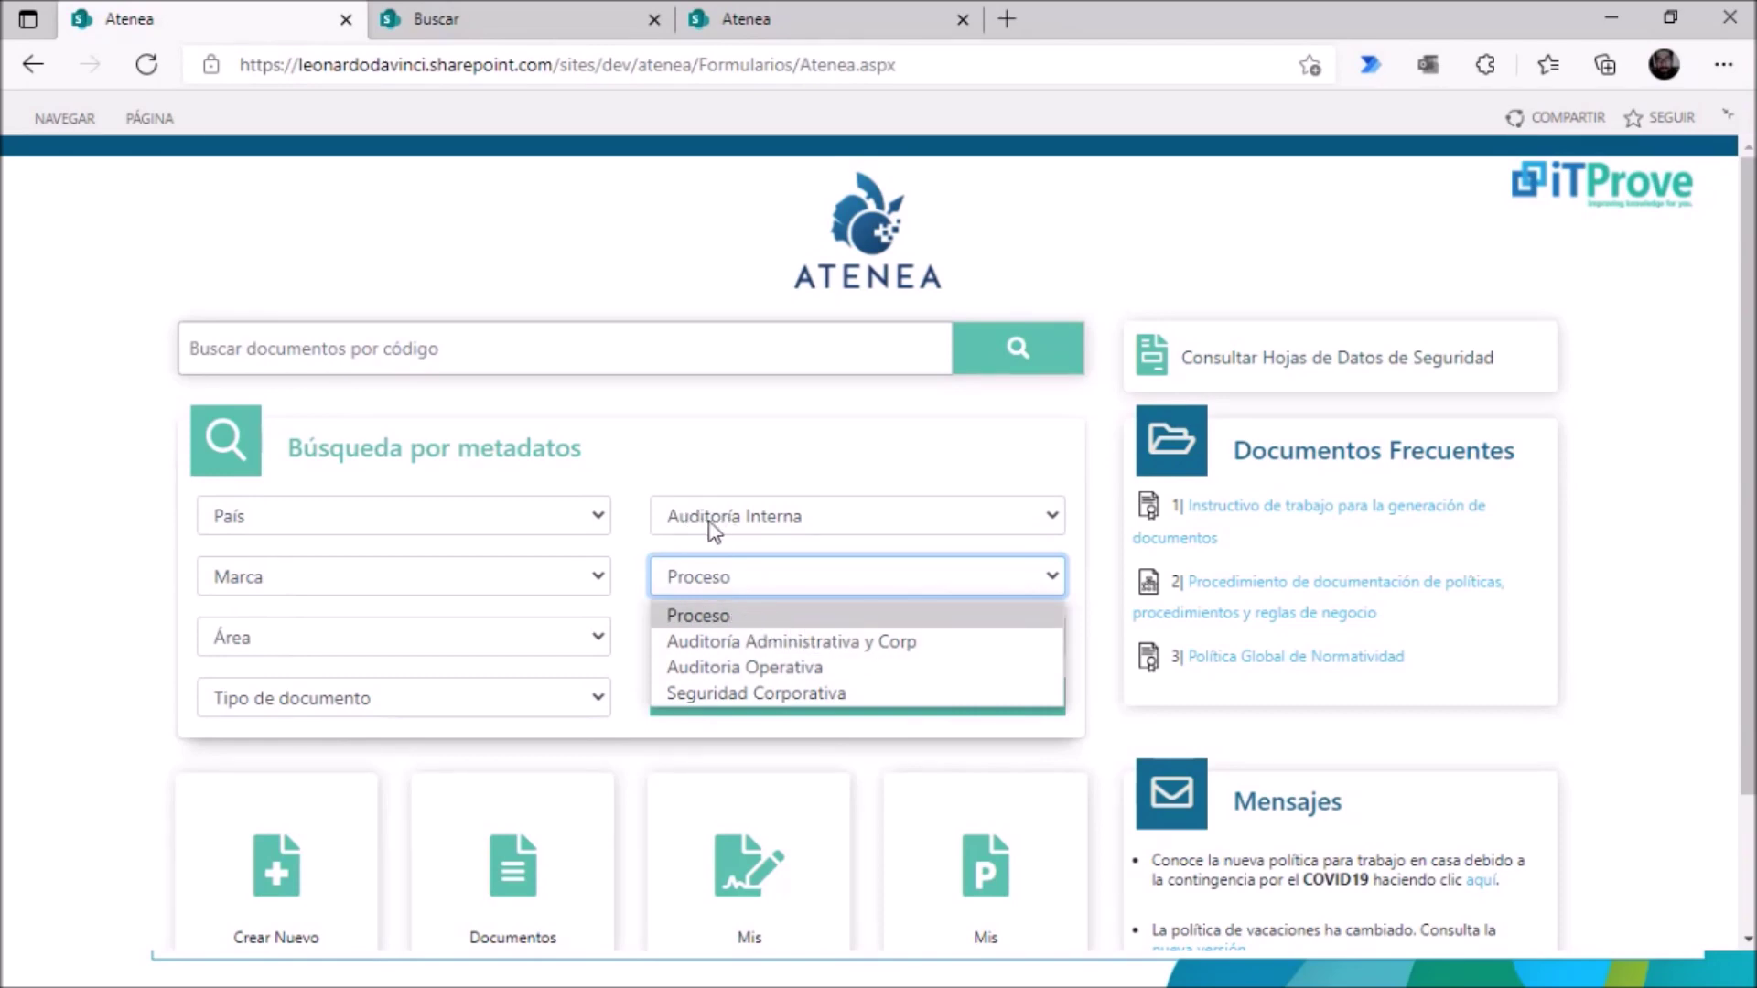
left_click(851, 666)
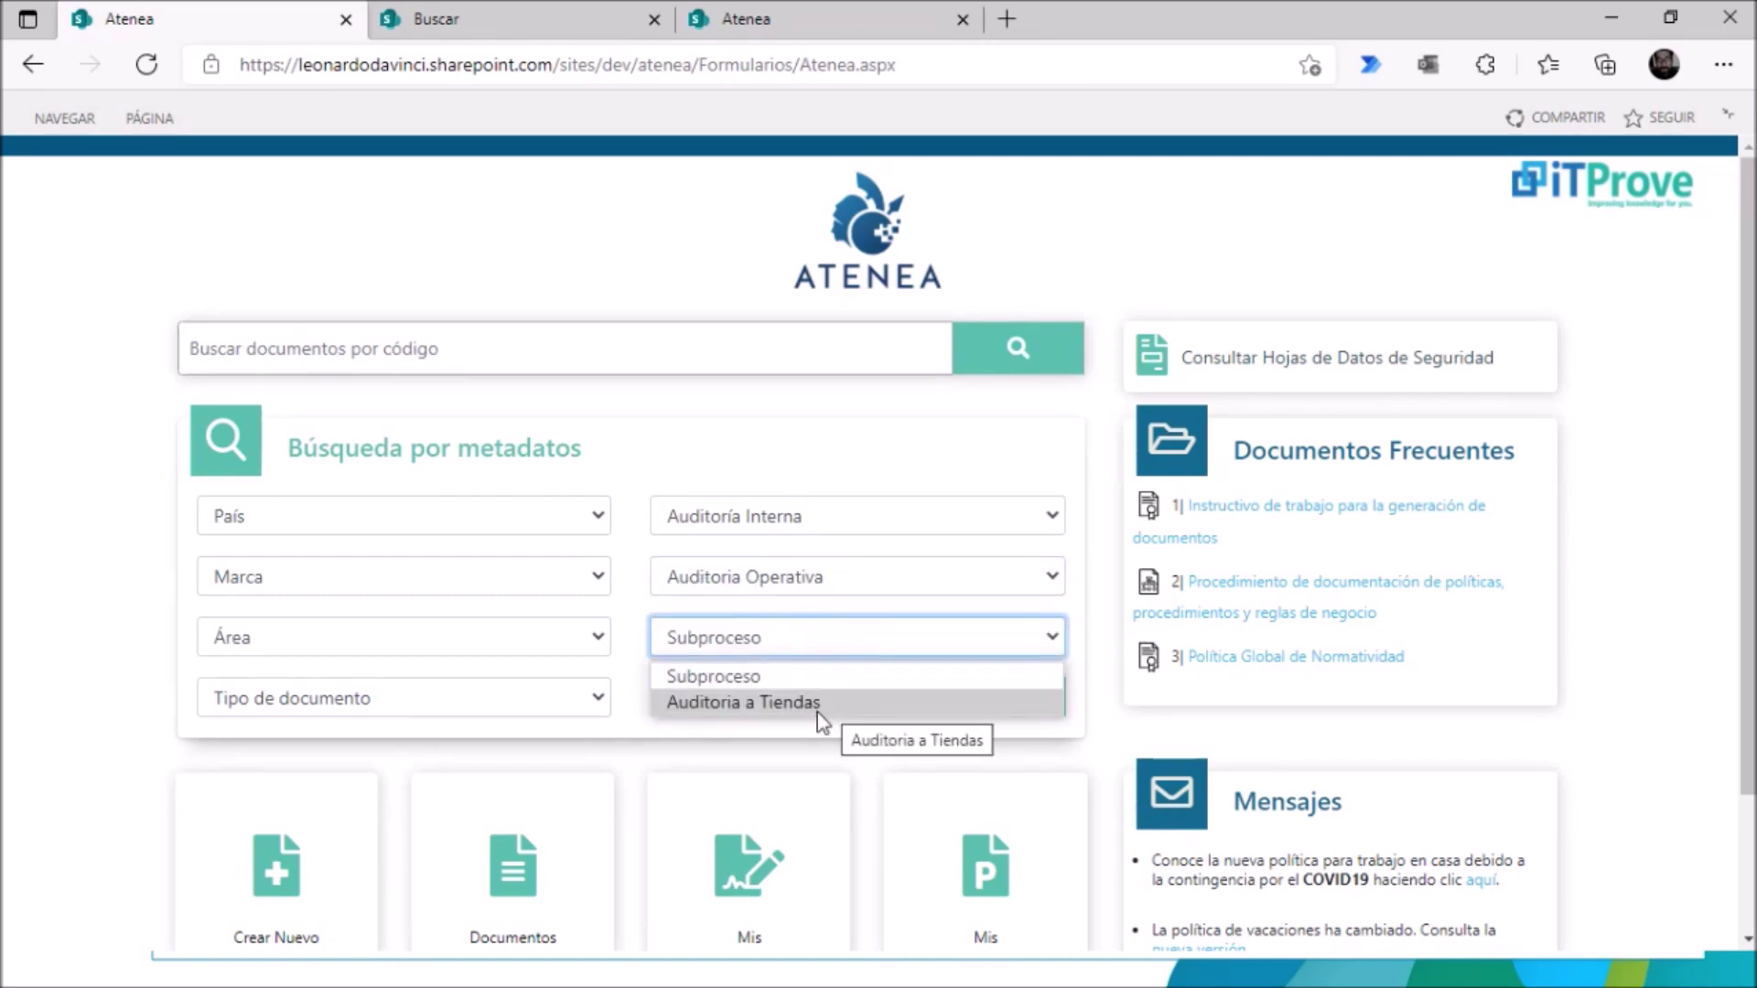
left_click(841, 590)
left_click(824, 614)
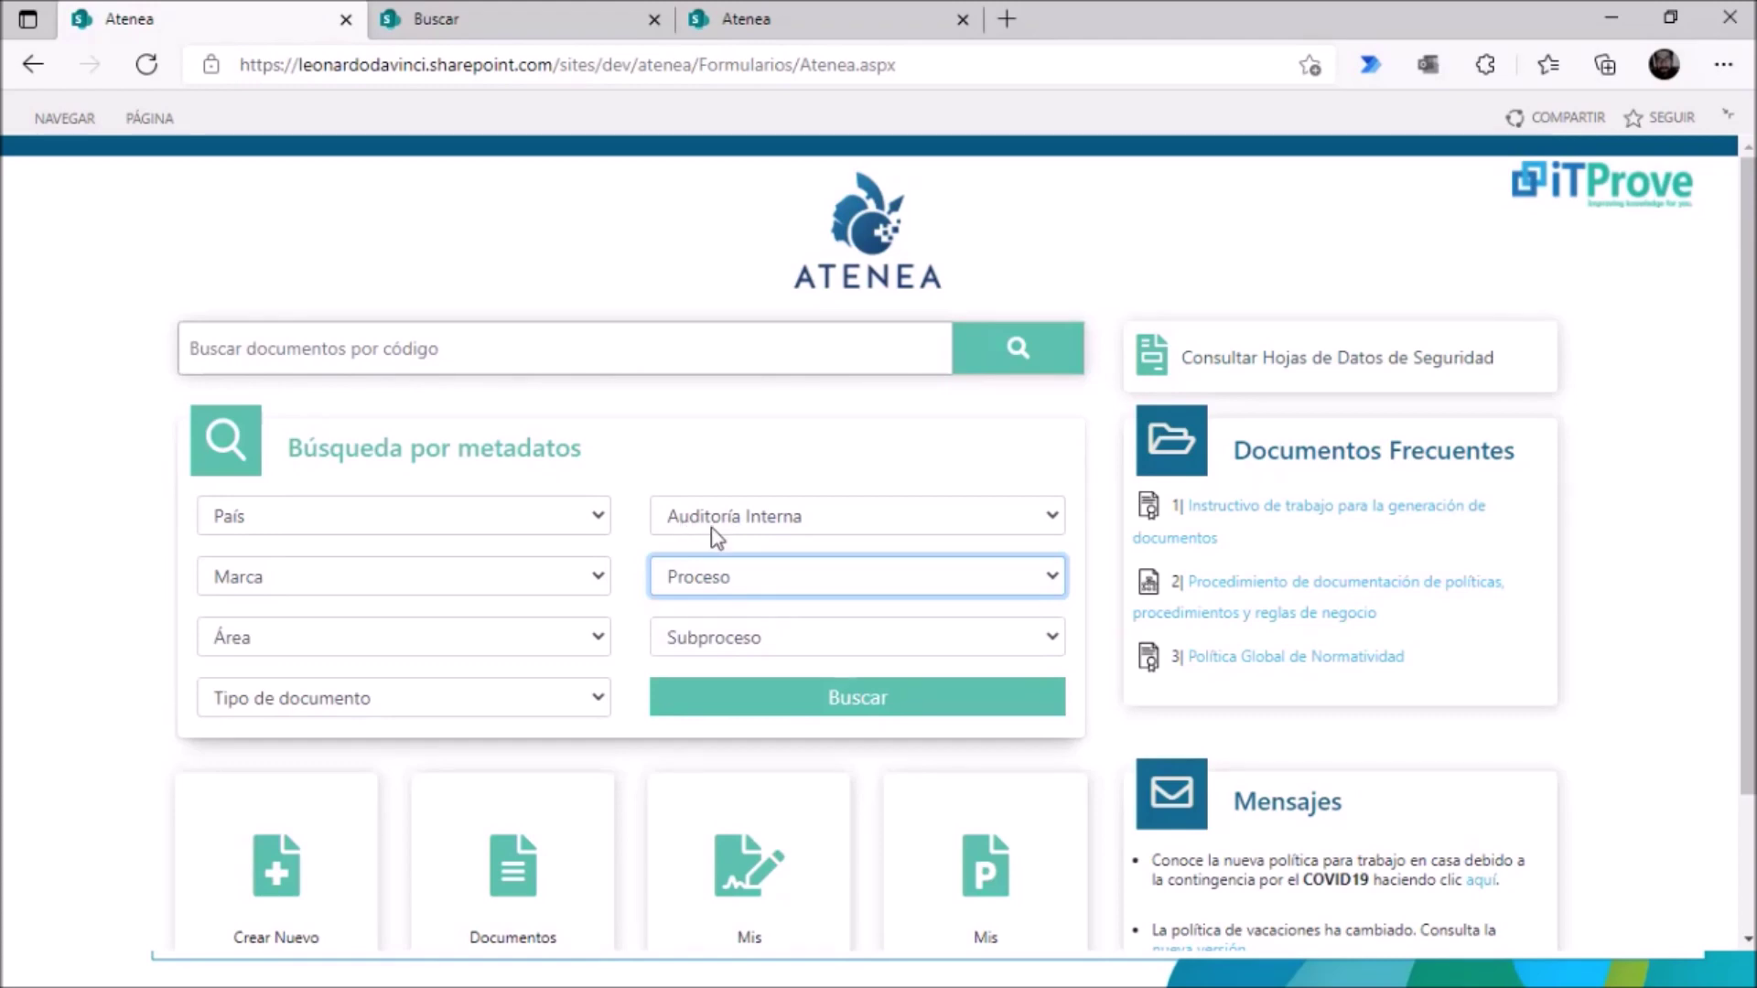
Step: Review the Marca and Área options, set the document type to Política, and run the metadata search
left_click(513, 576)
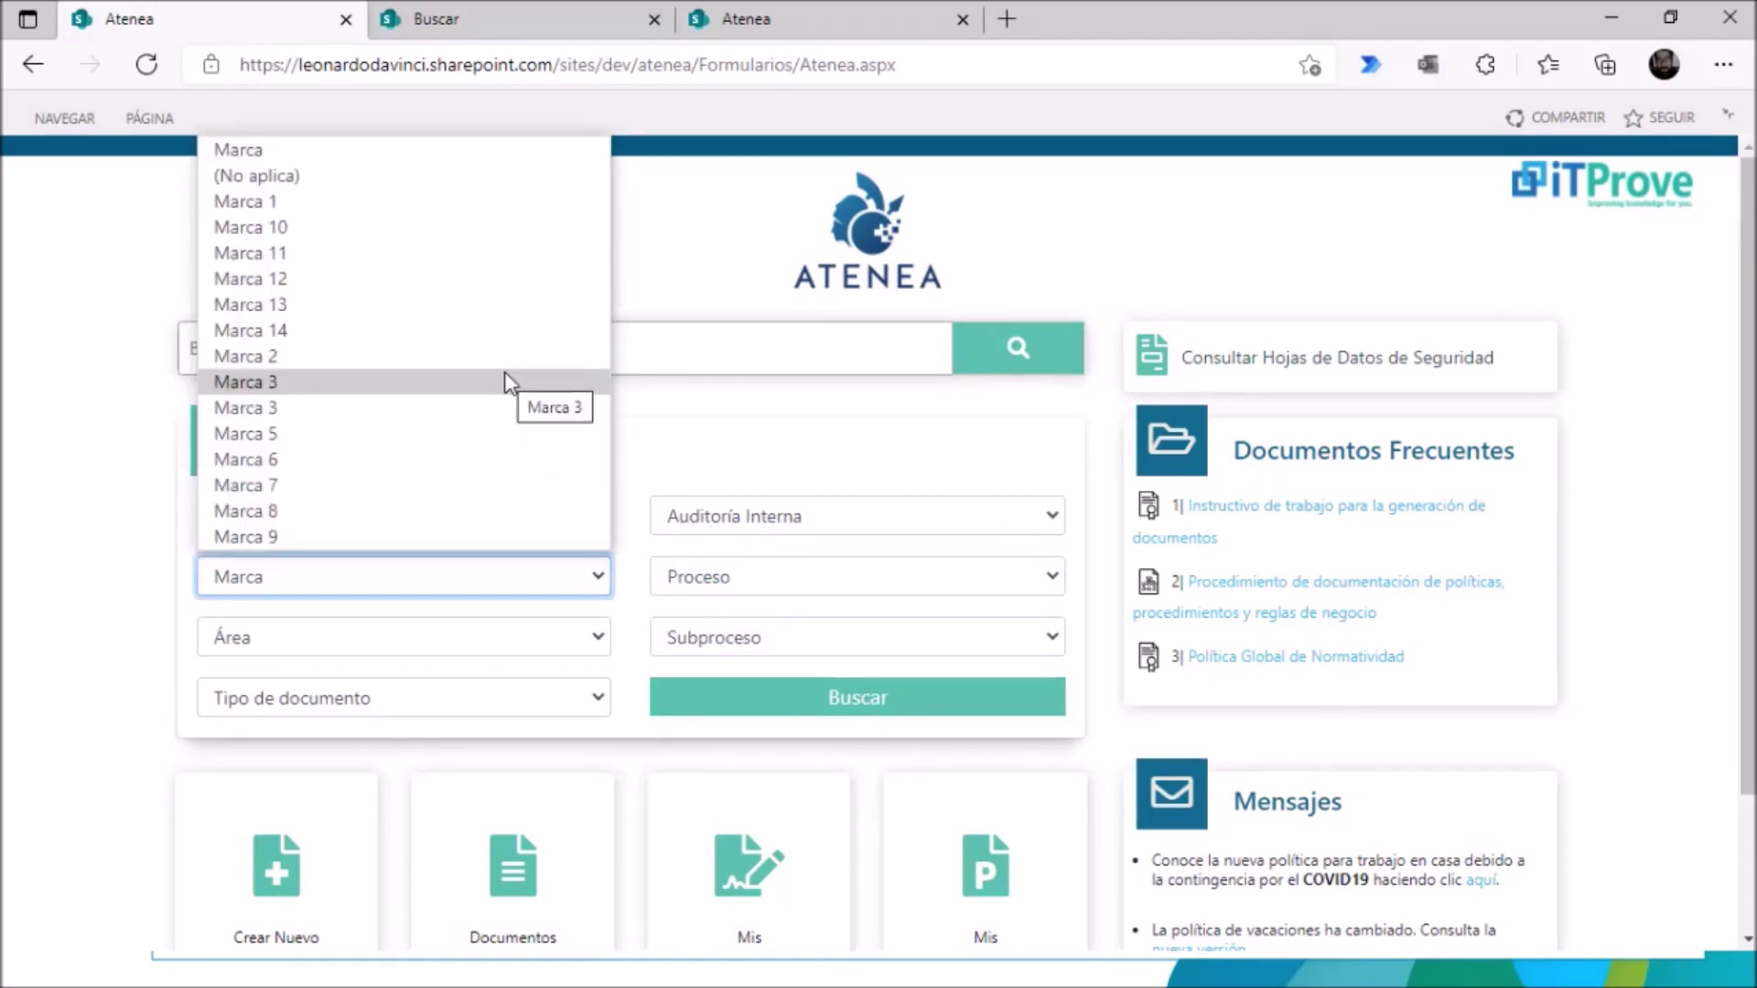
left_click(578, 648)
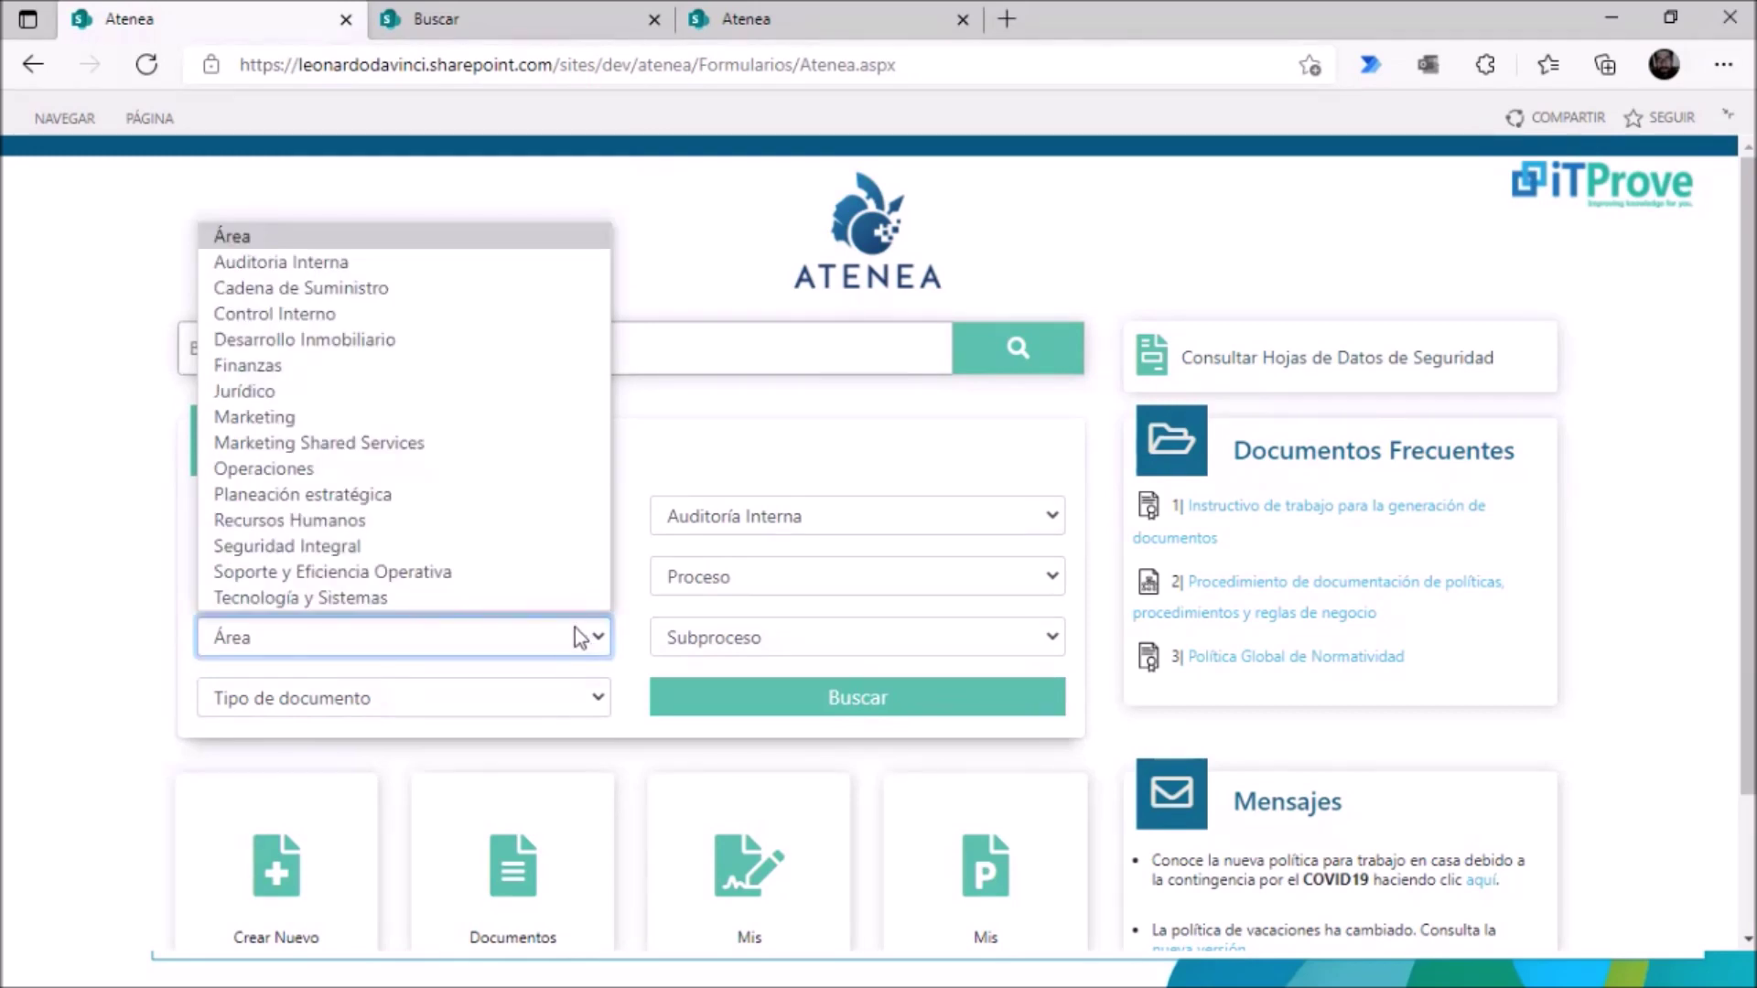
left_click(599, 701)
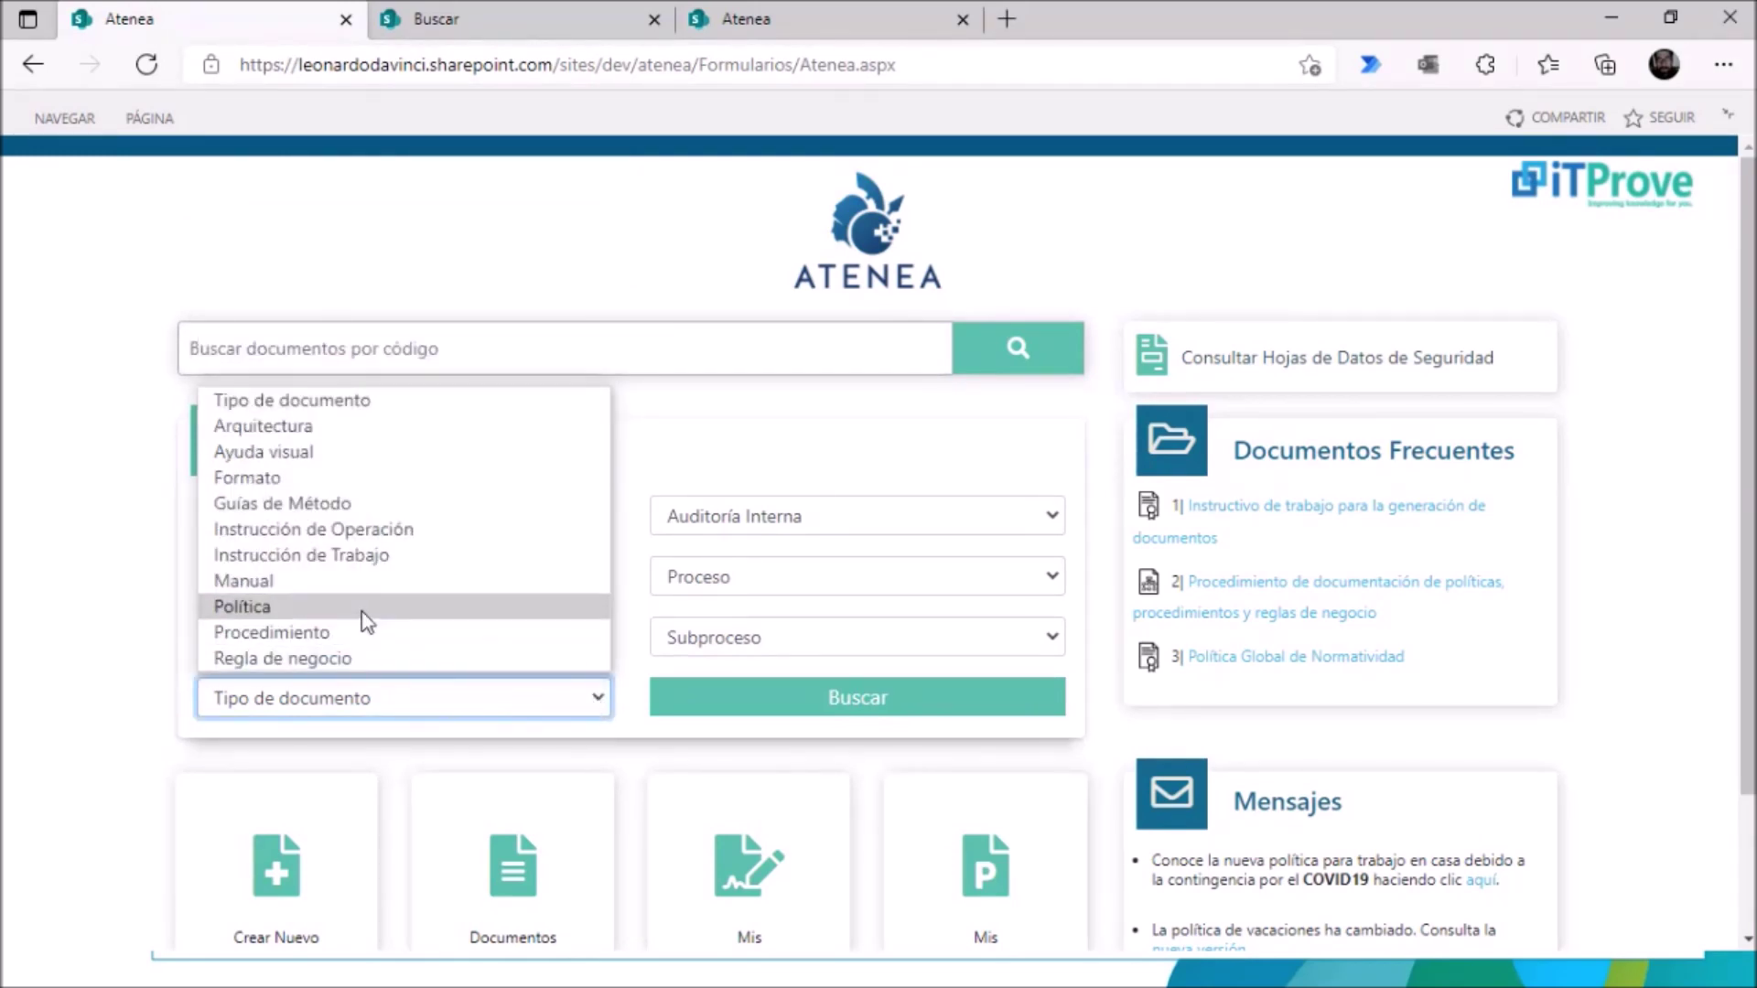
left_click(362, 611)
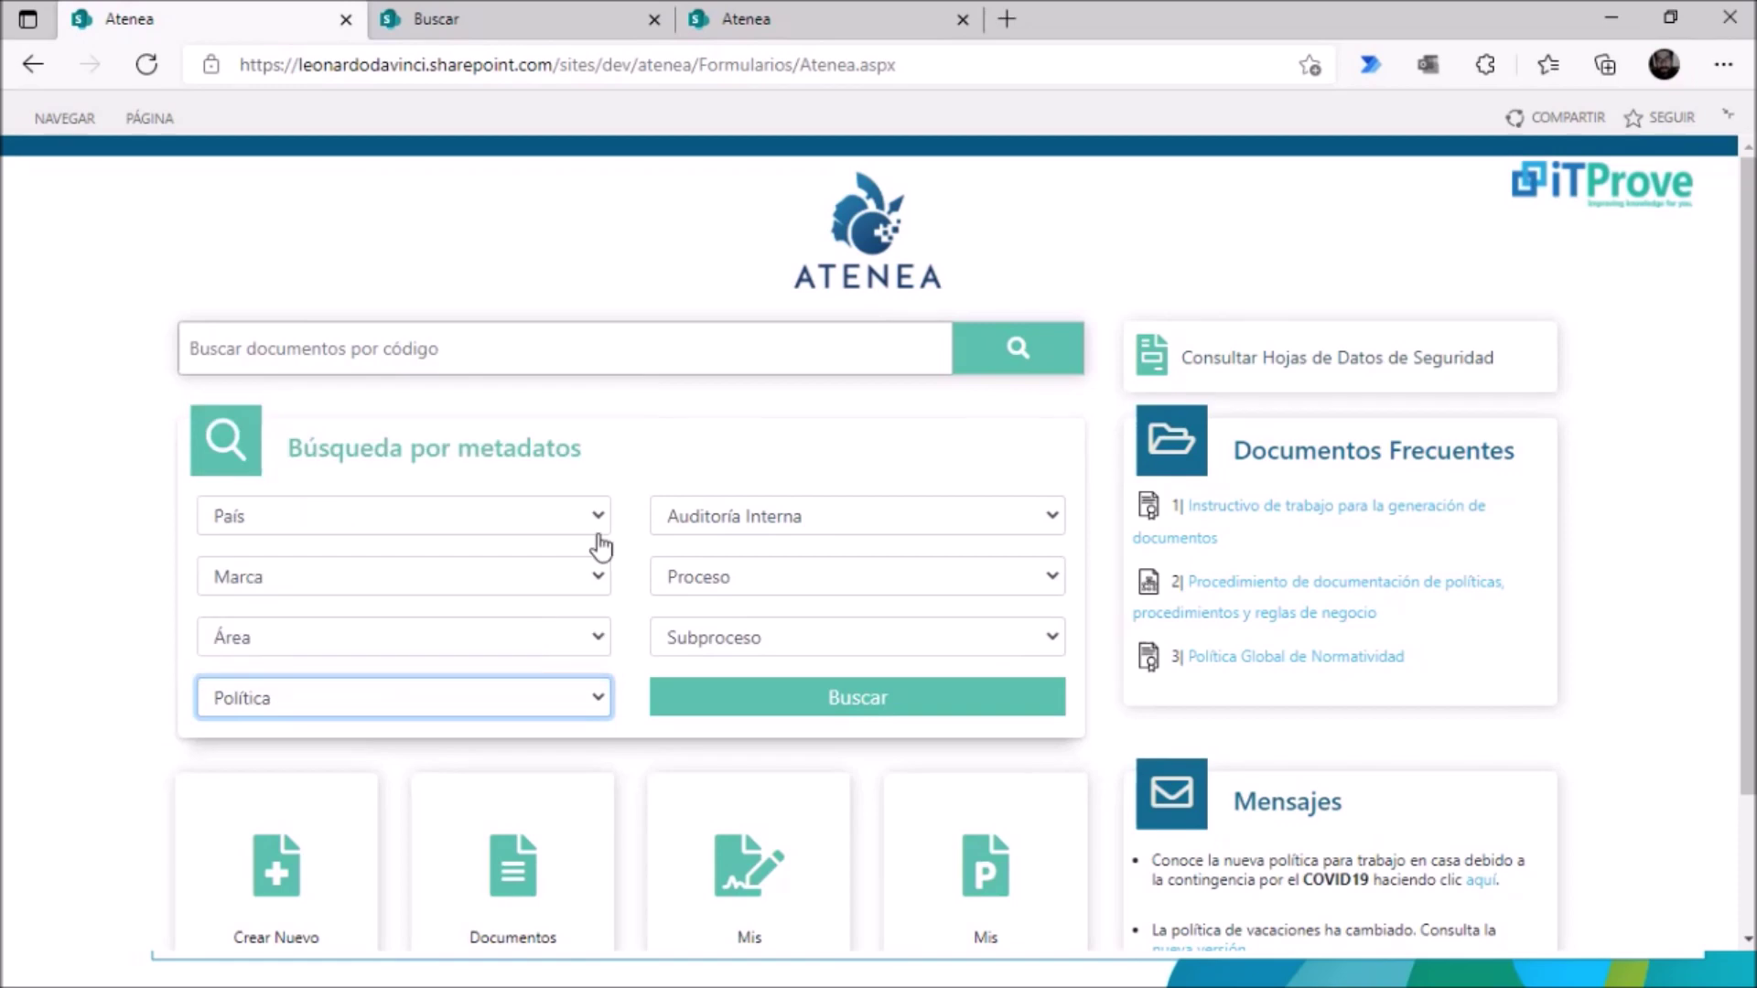
left_click(785, 714)
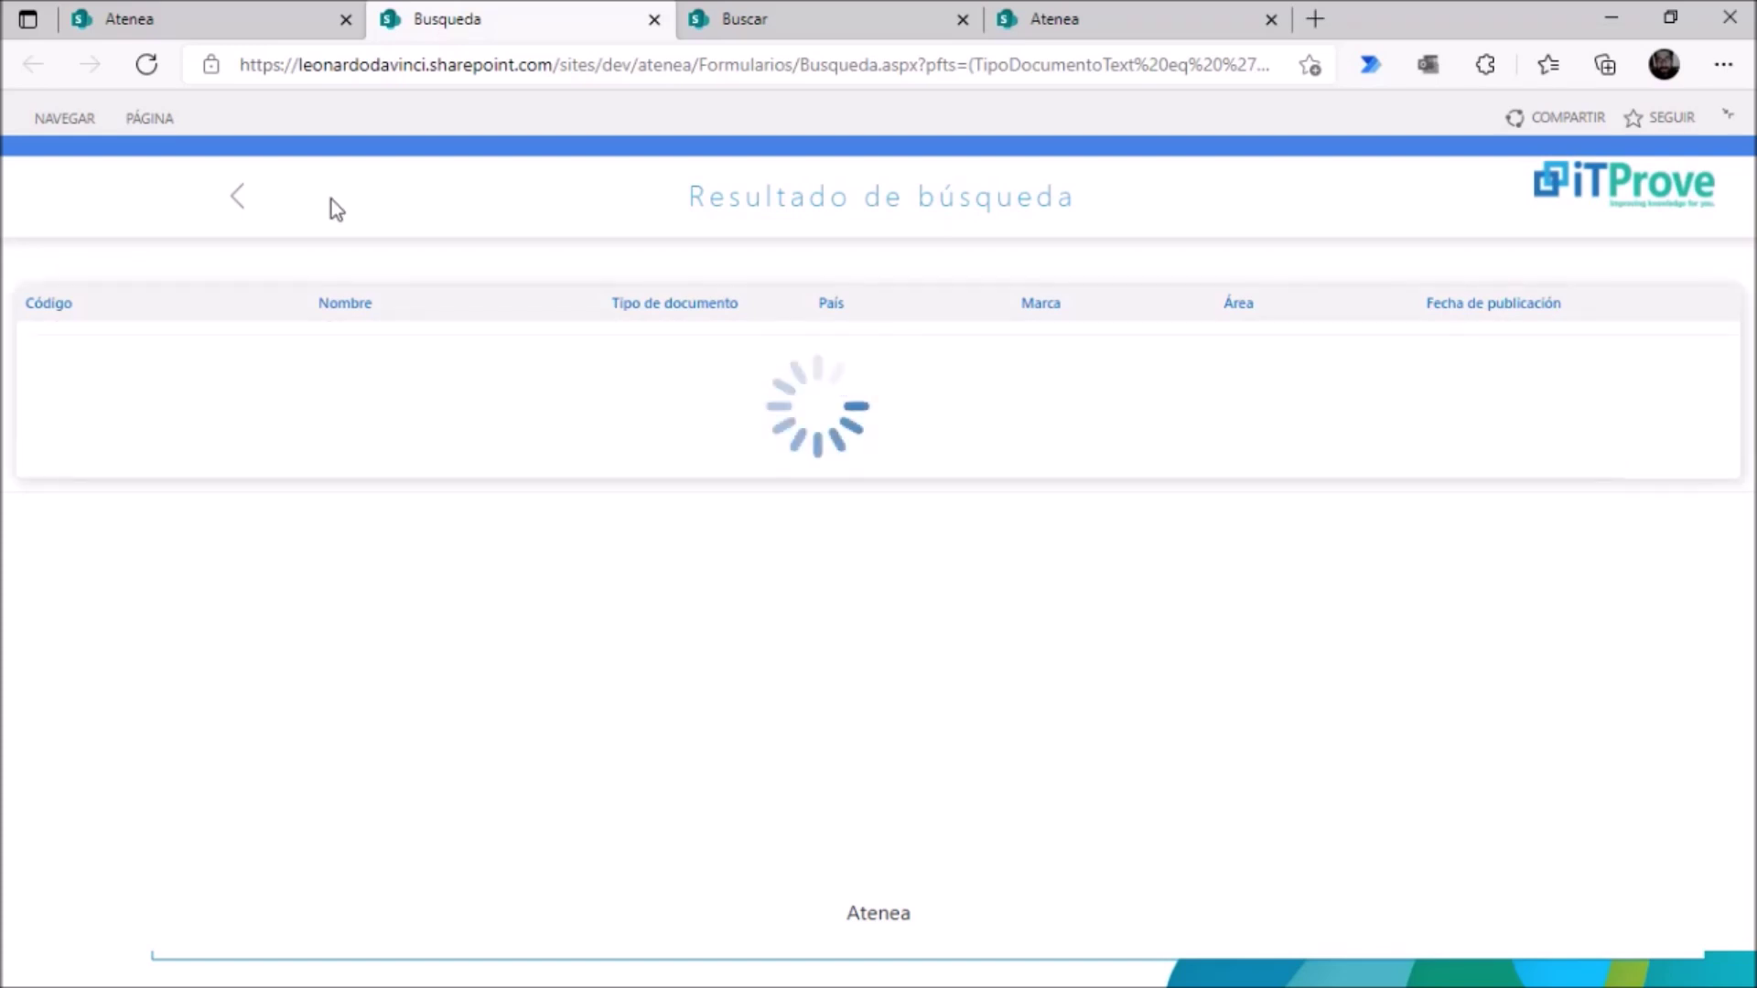
Step: Return to the Atenea home page and close the "normatividad" search results page
left_click(237, 23)
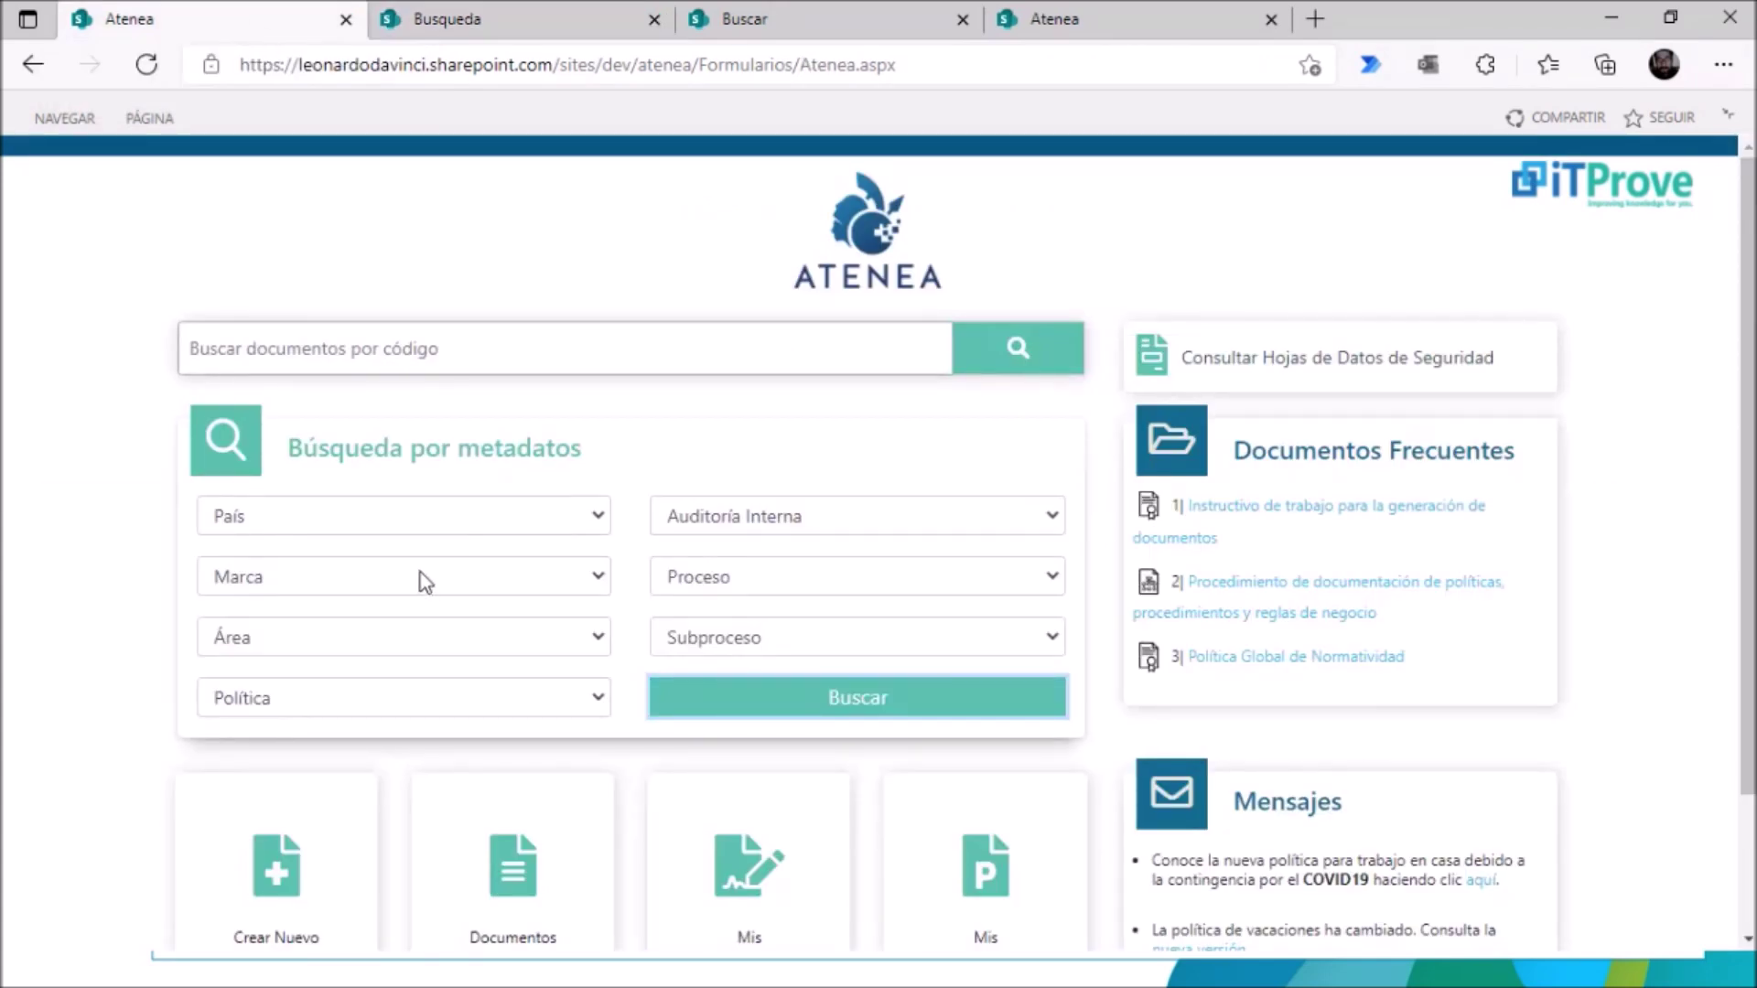
scroll(424, 581, "down", 1)
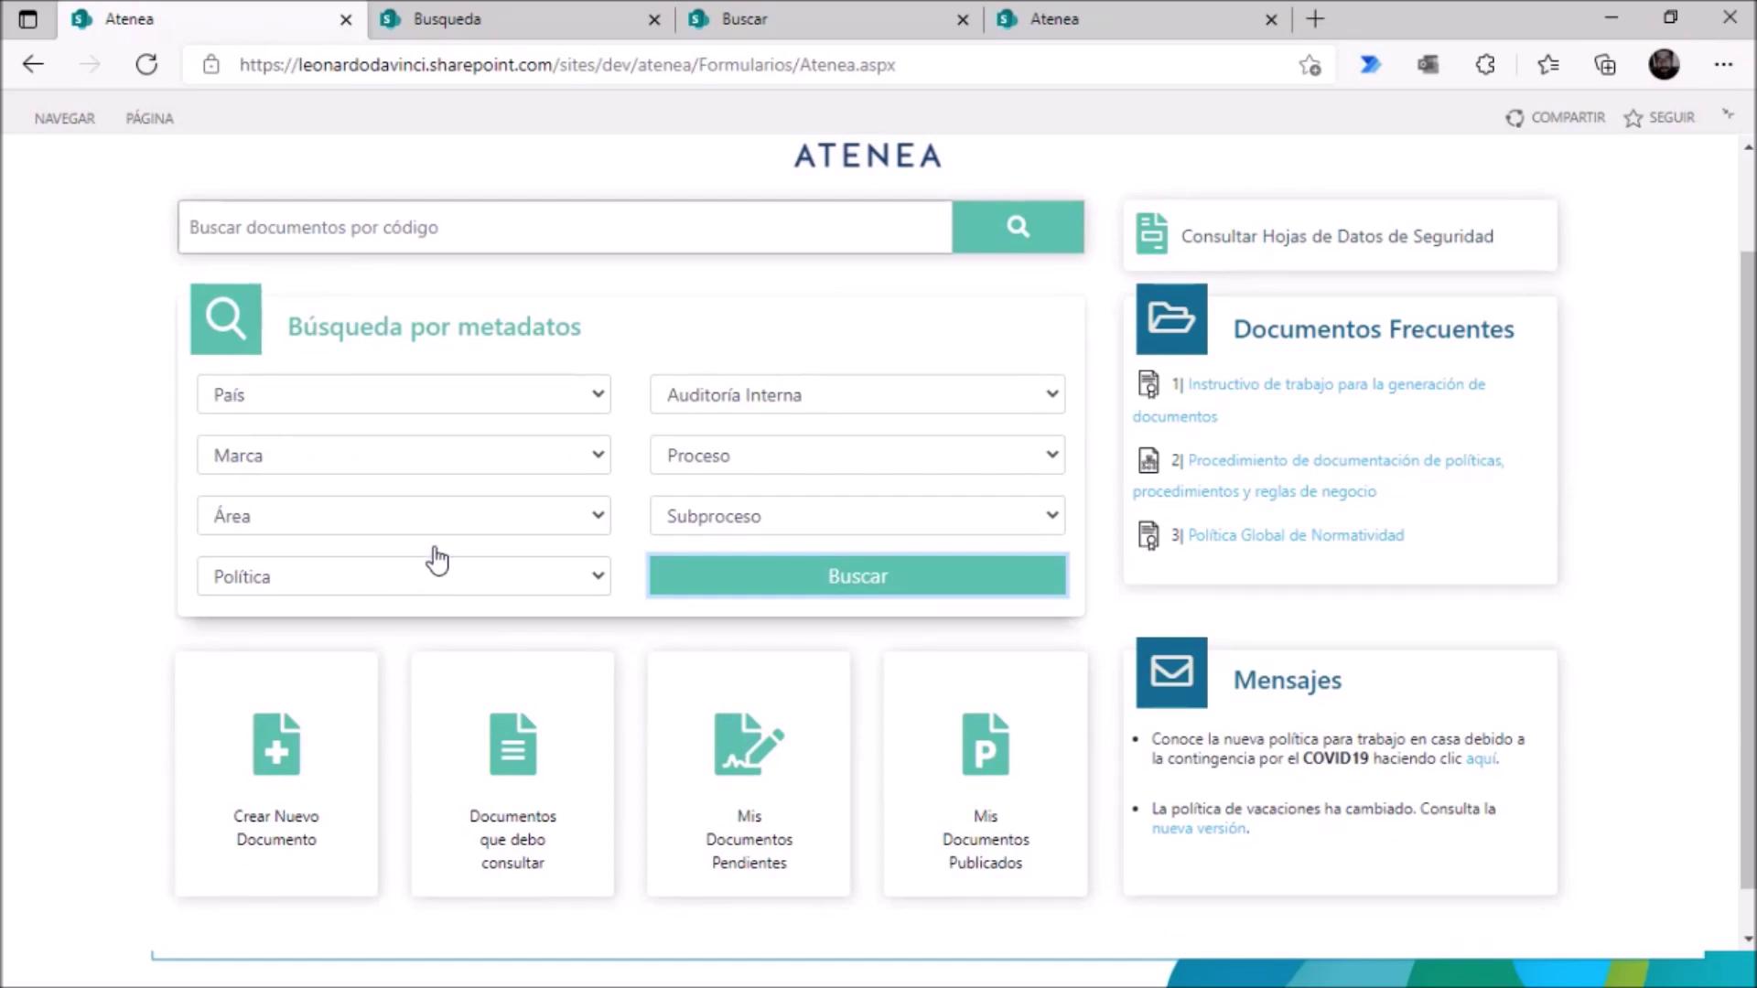
scroll(438, 560, "up", 1)
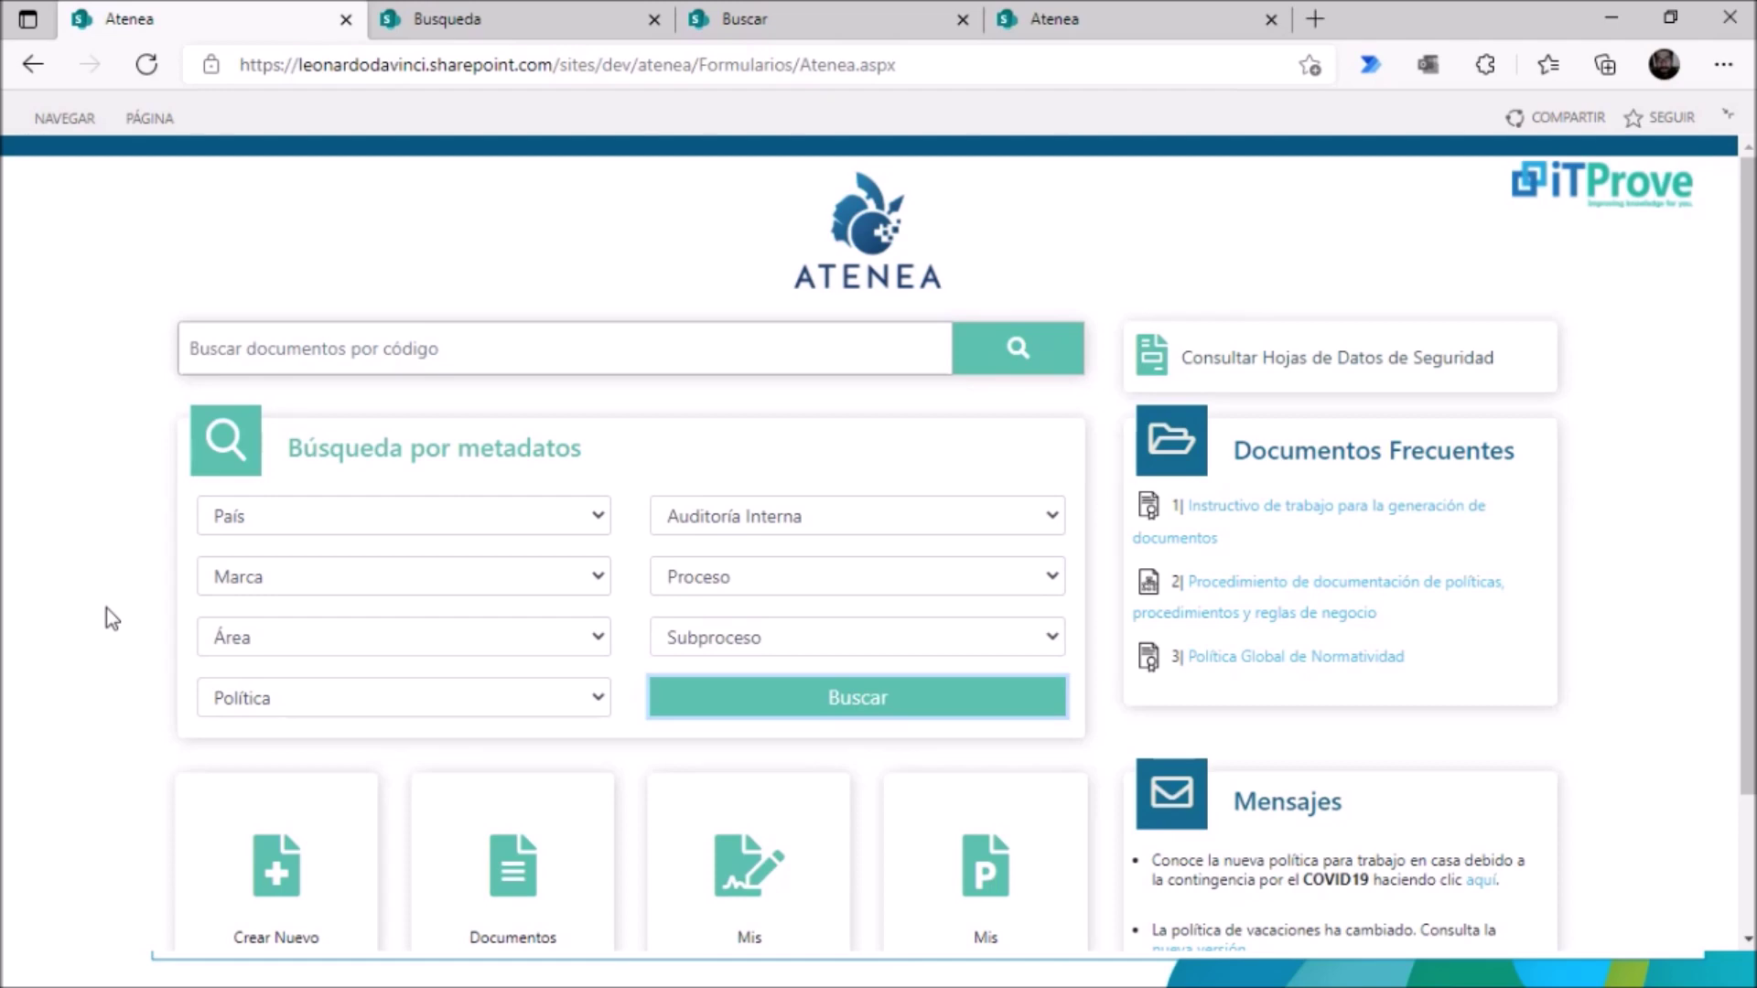
scroll(107, 607, "down", 2)
scroll(100, 607, "up", 1)
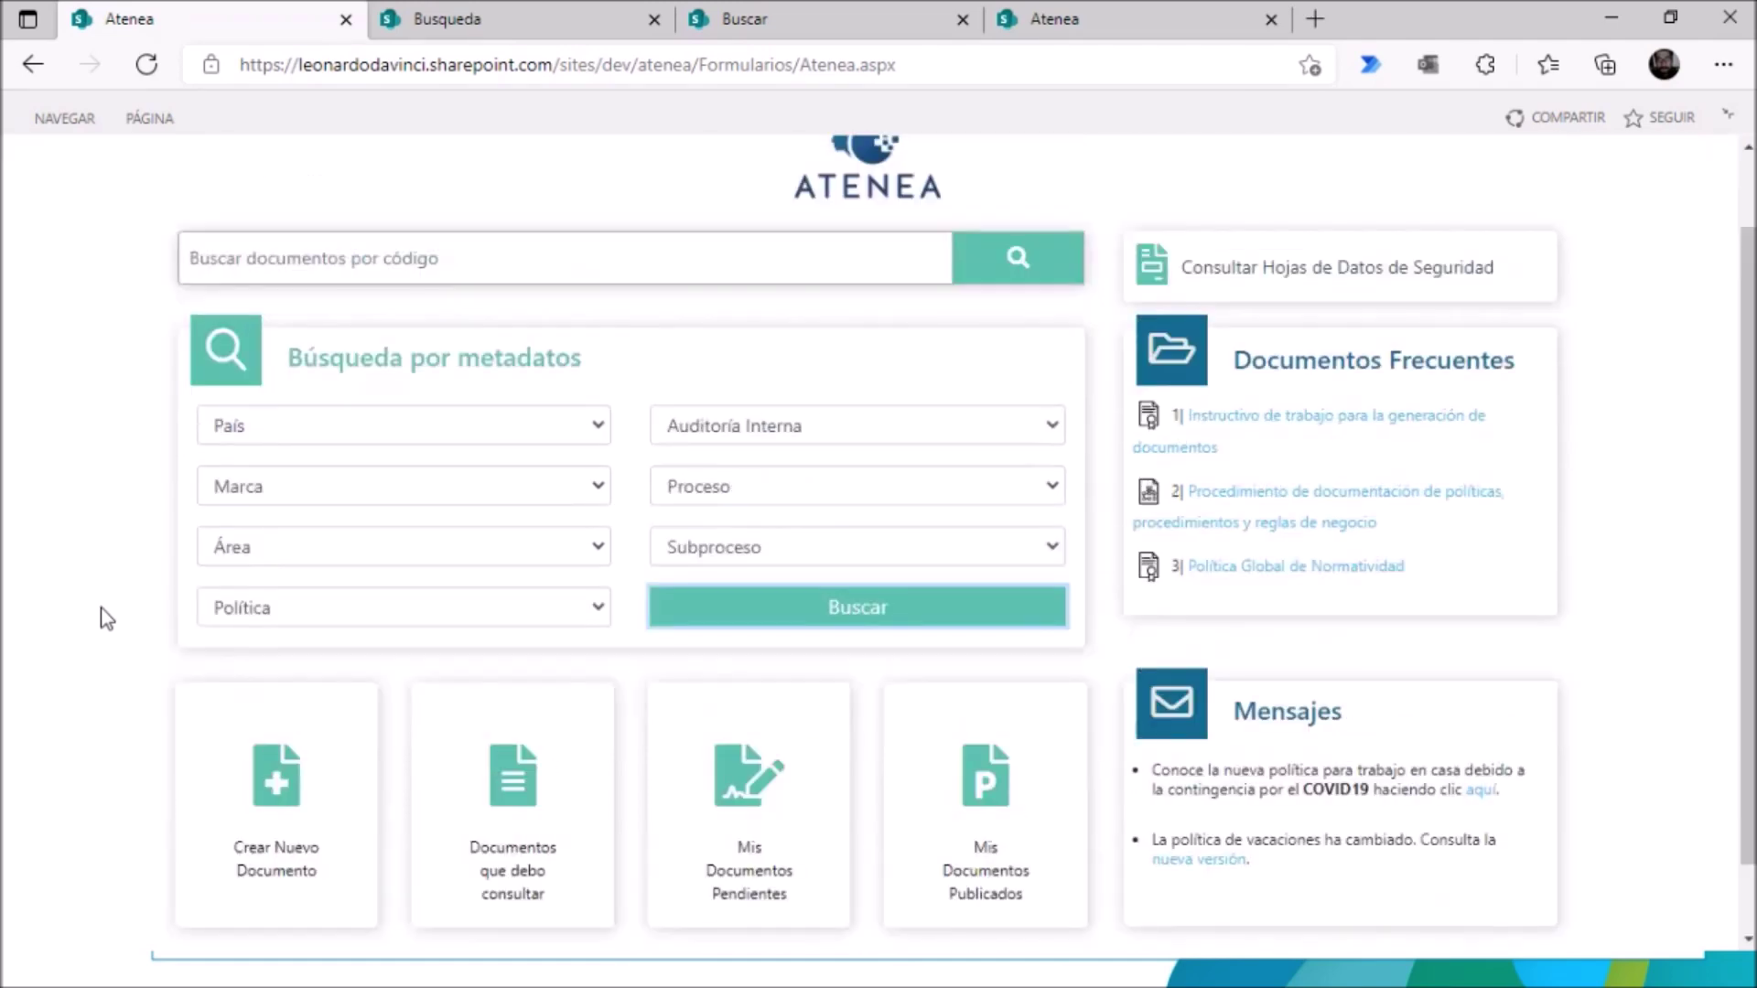
scroll(101, 608, "up", 1)
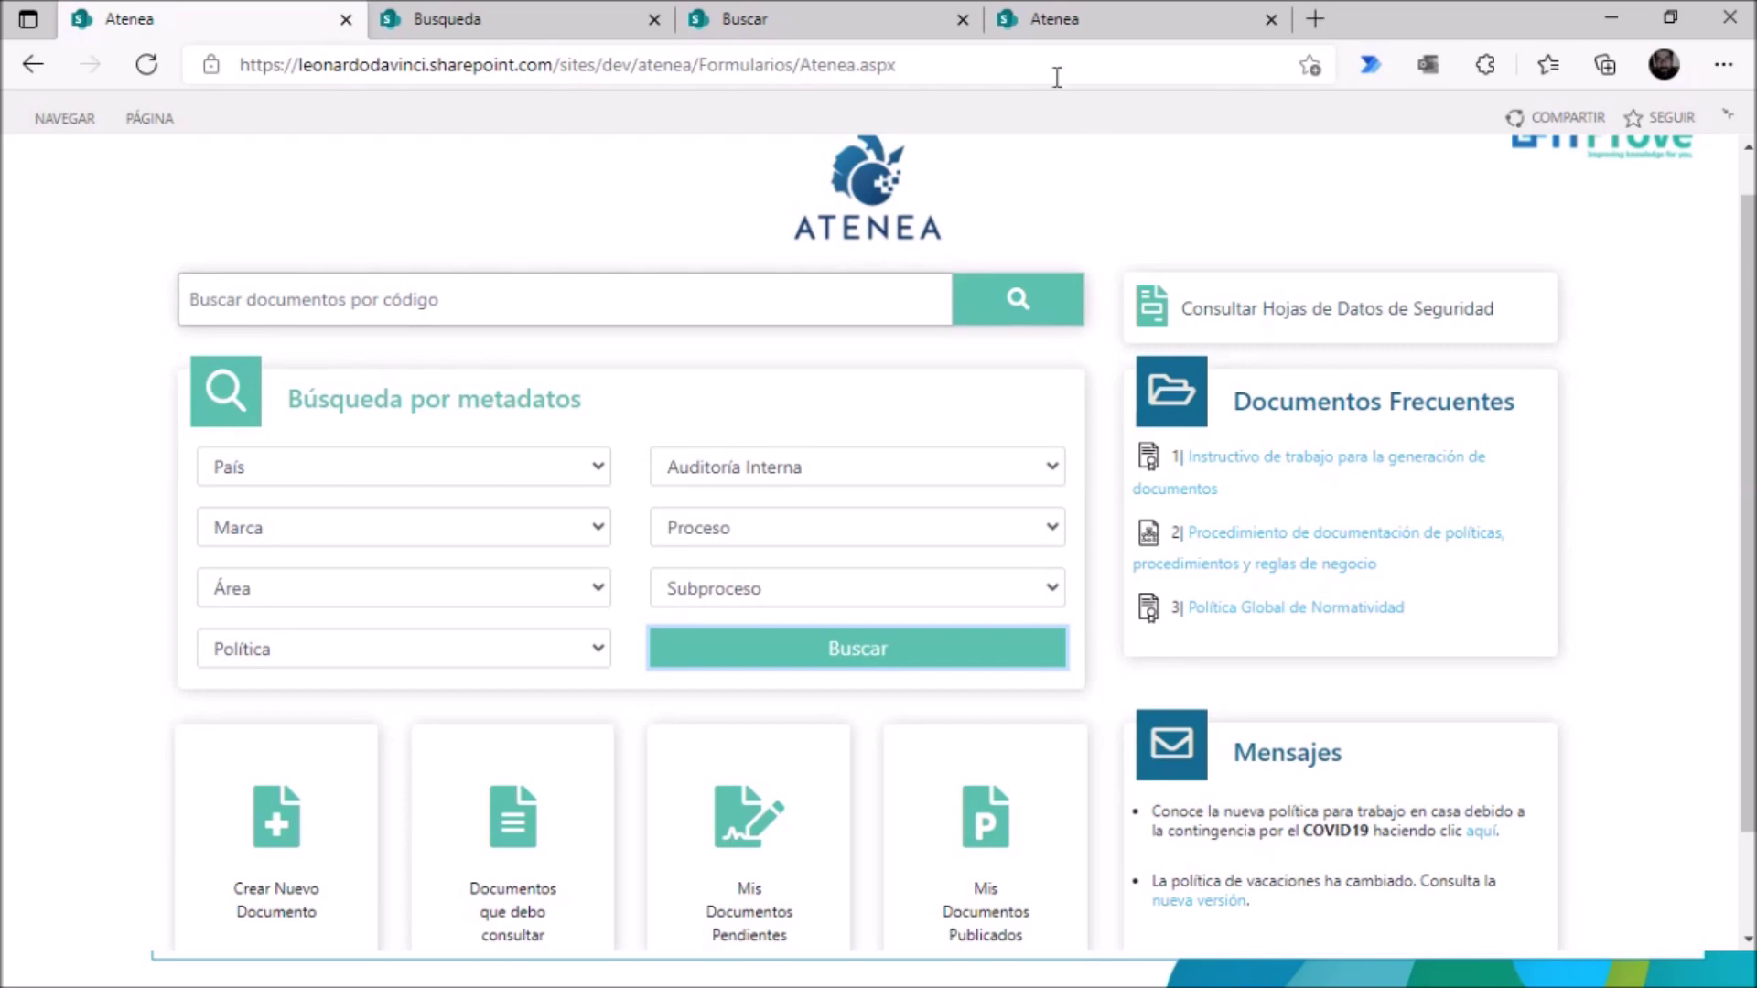
left_click(964, 20)
left_click(460, 295)
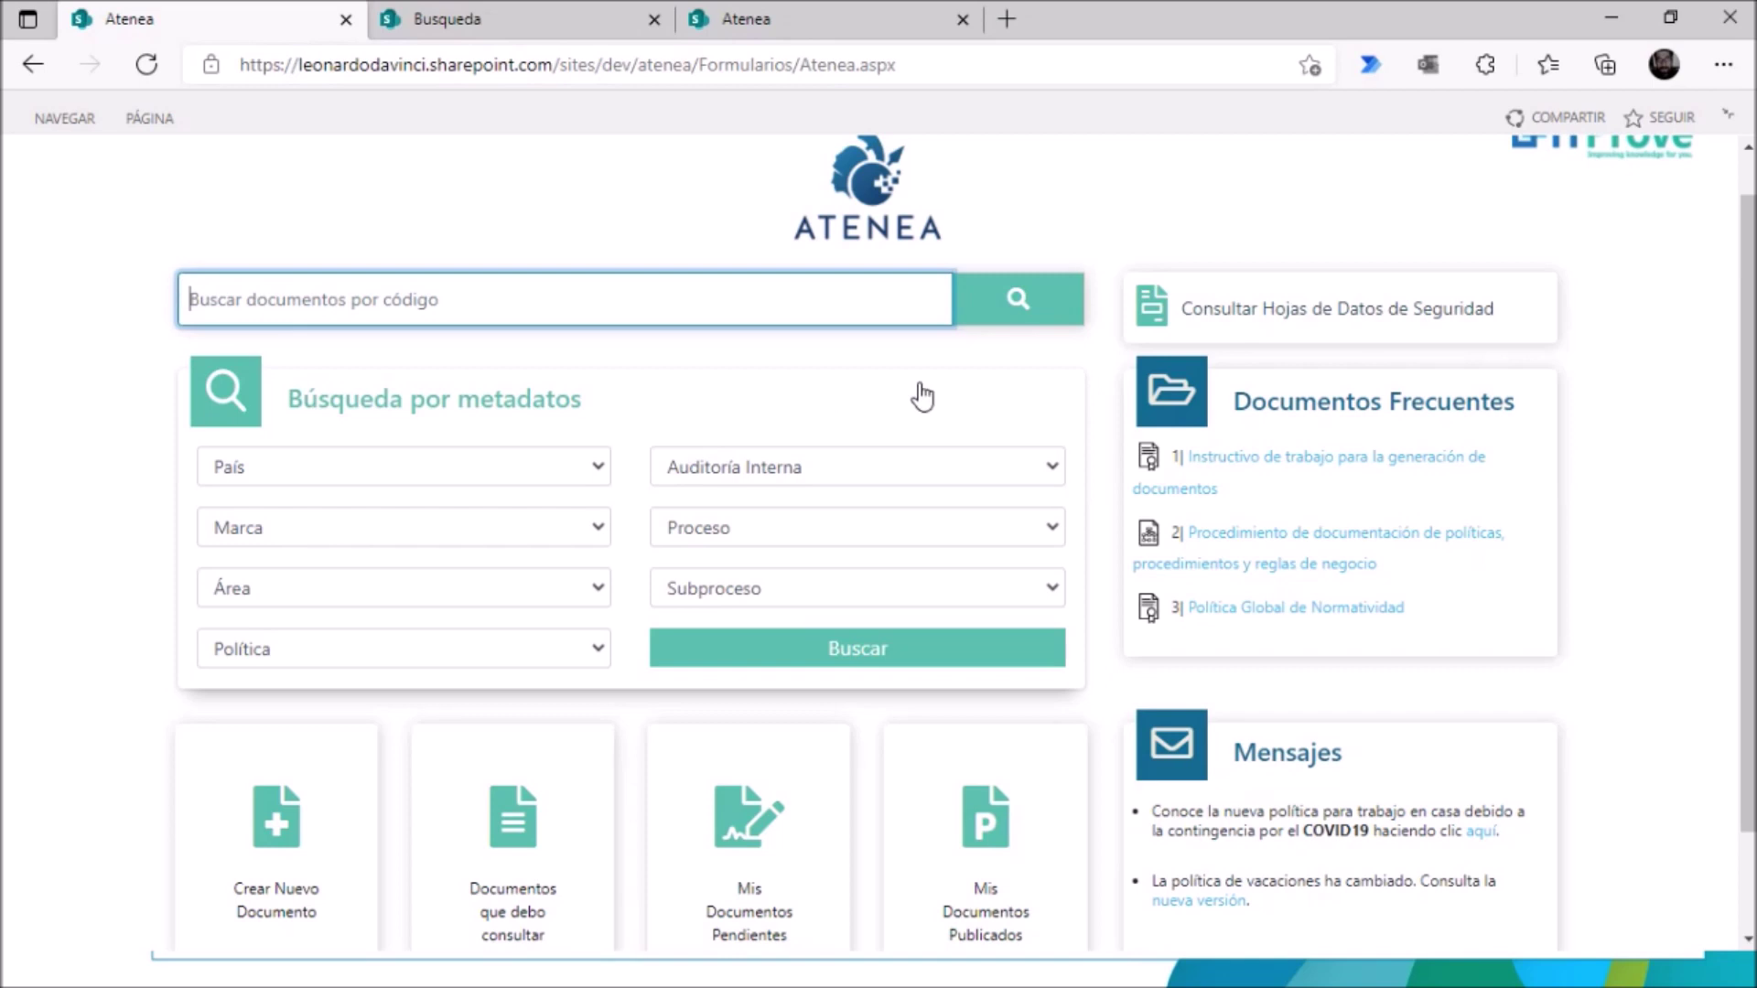
scroll(922, 396, "up", 1)
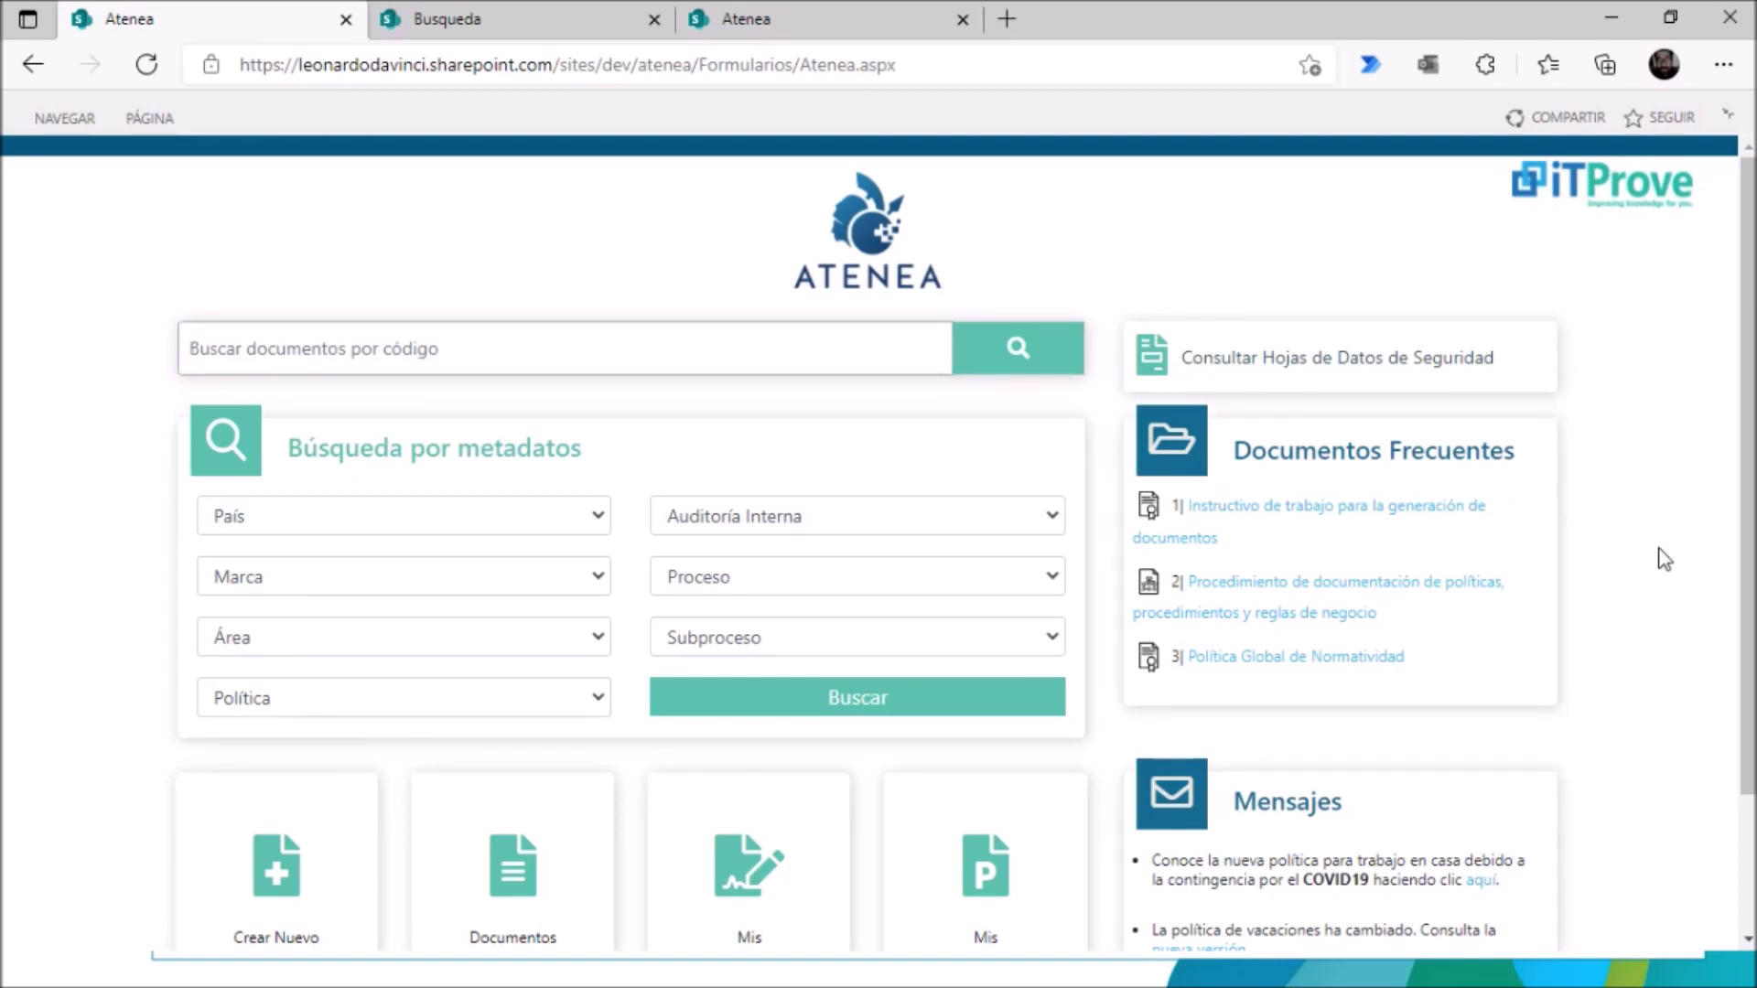
scroll(1671, 552, "down", 1)
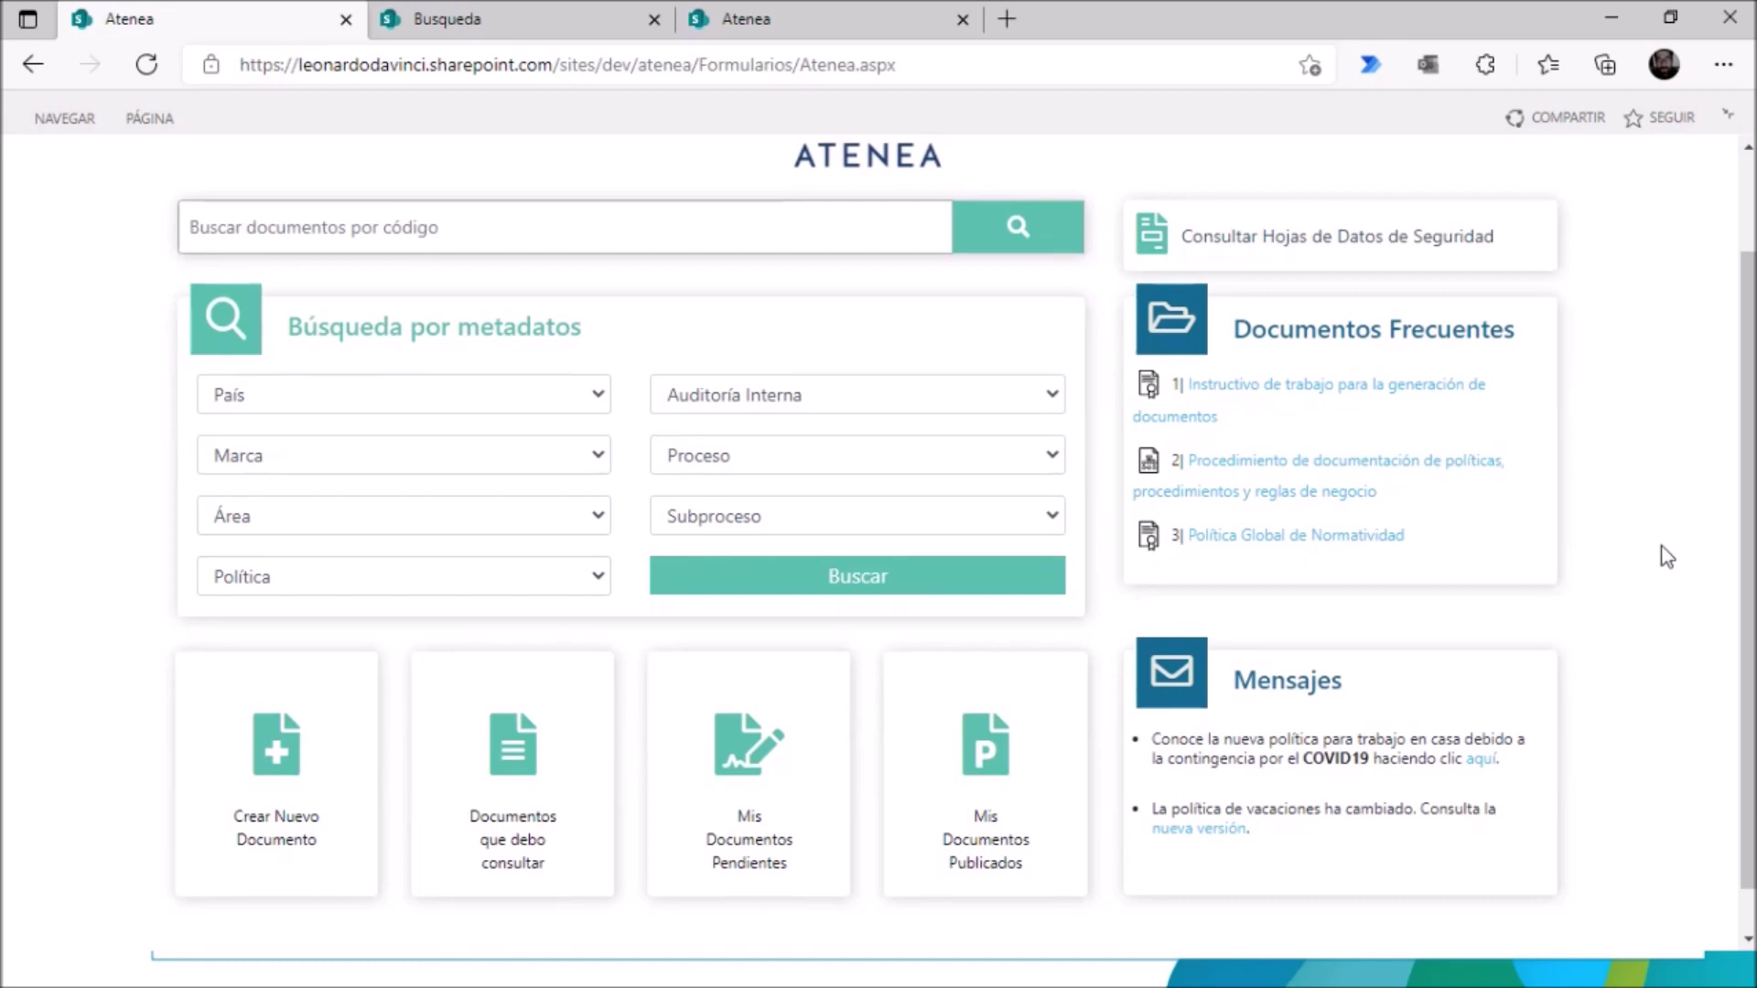
scroll(1664, 547, "up", 1)
scroll(1663, 547, "down", 2)
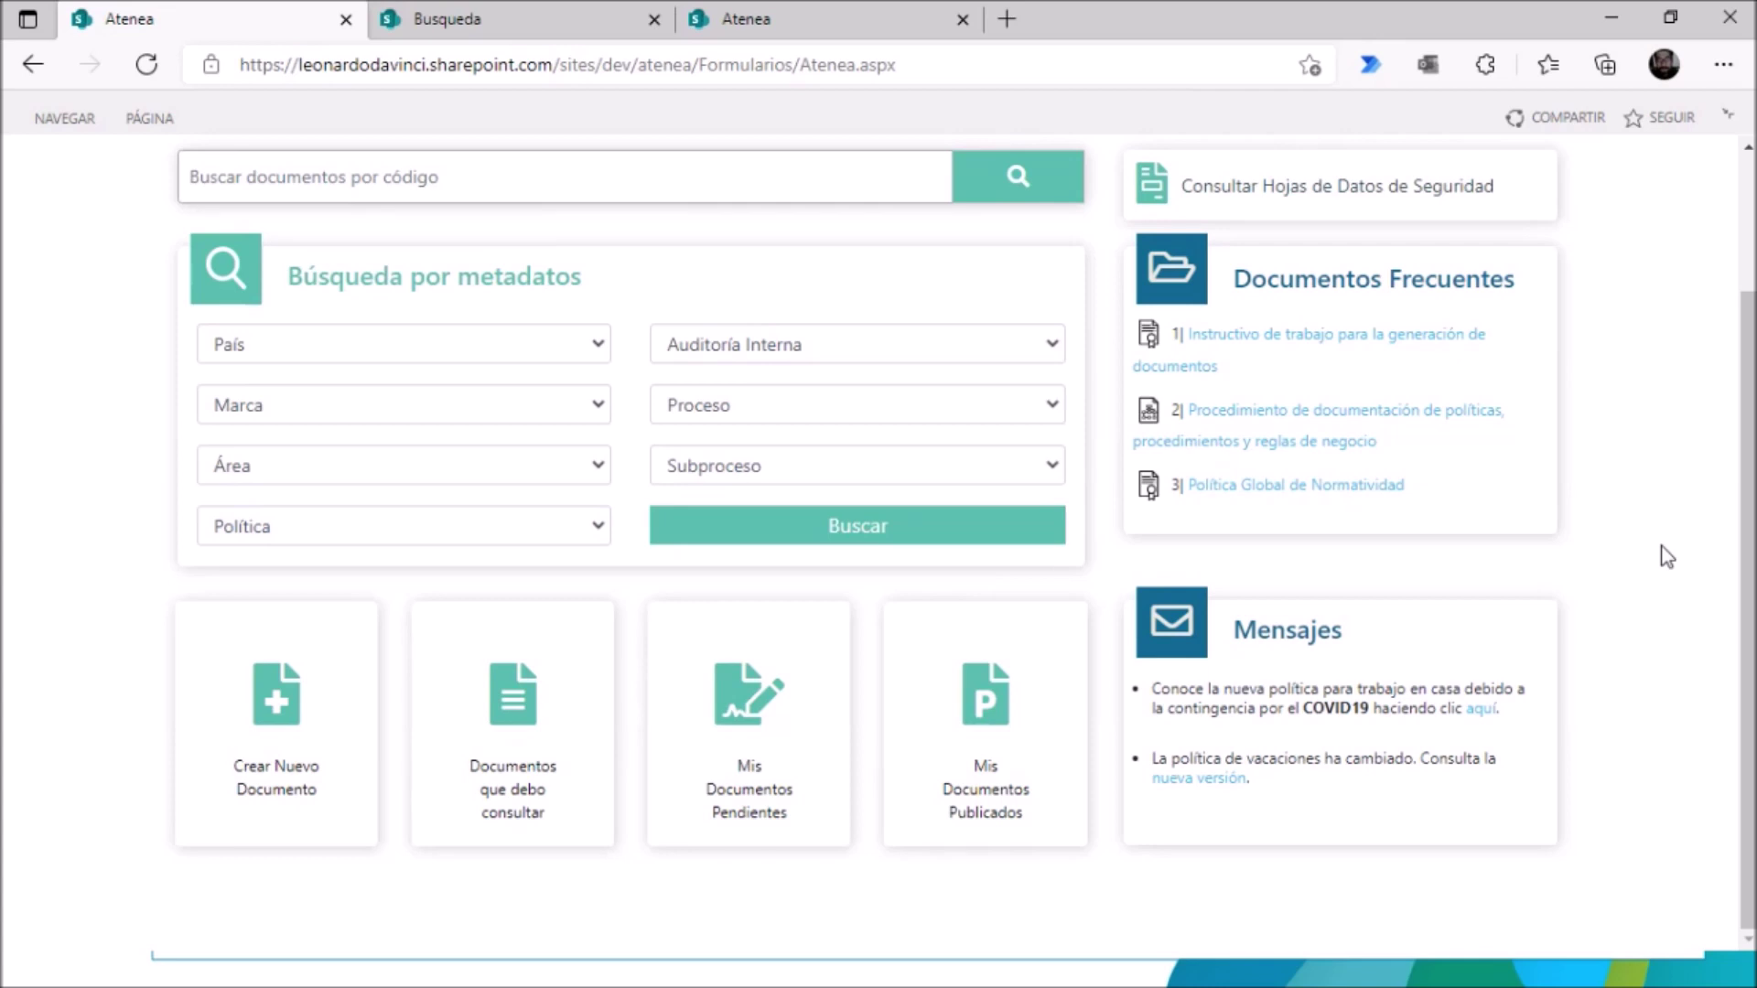
scroll(1667, 556, "up", 2)
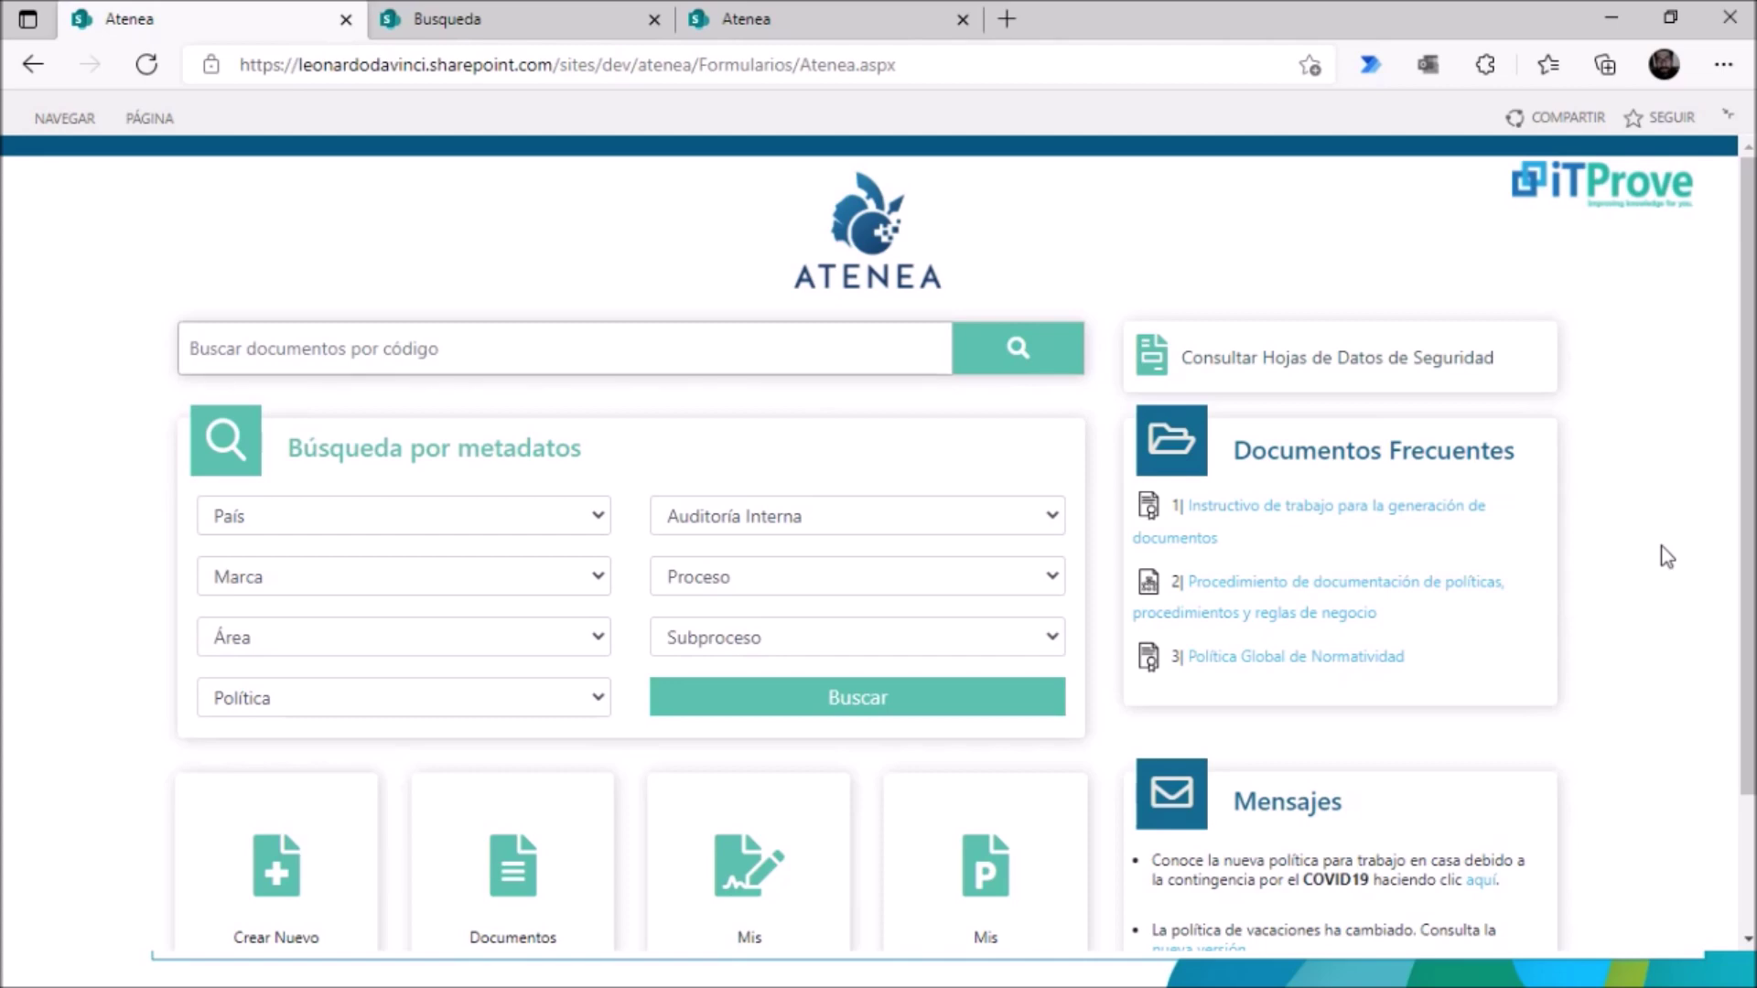
scroll(1667, 556, "down", 2)
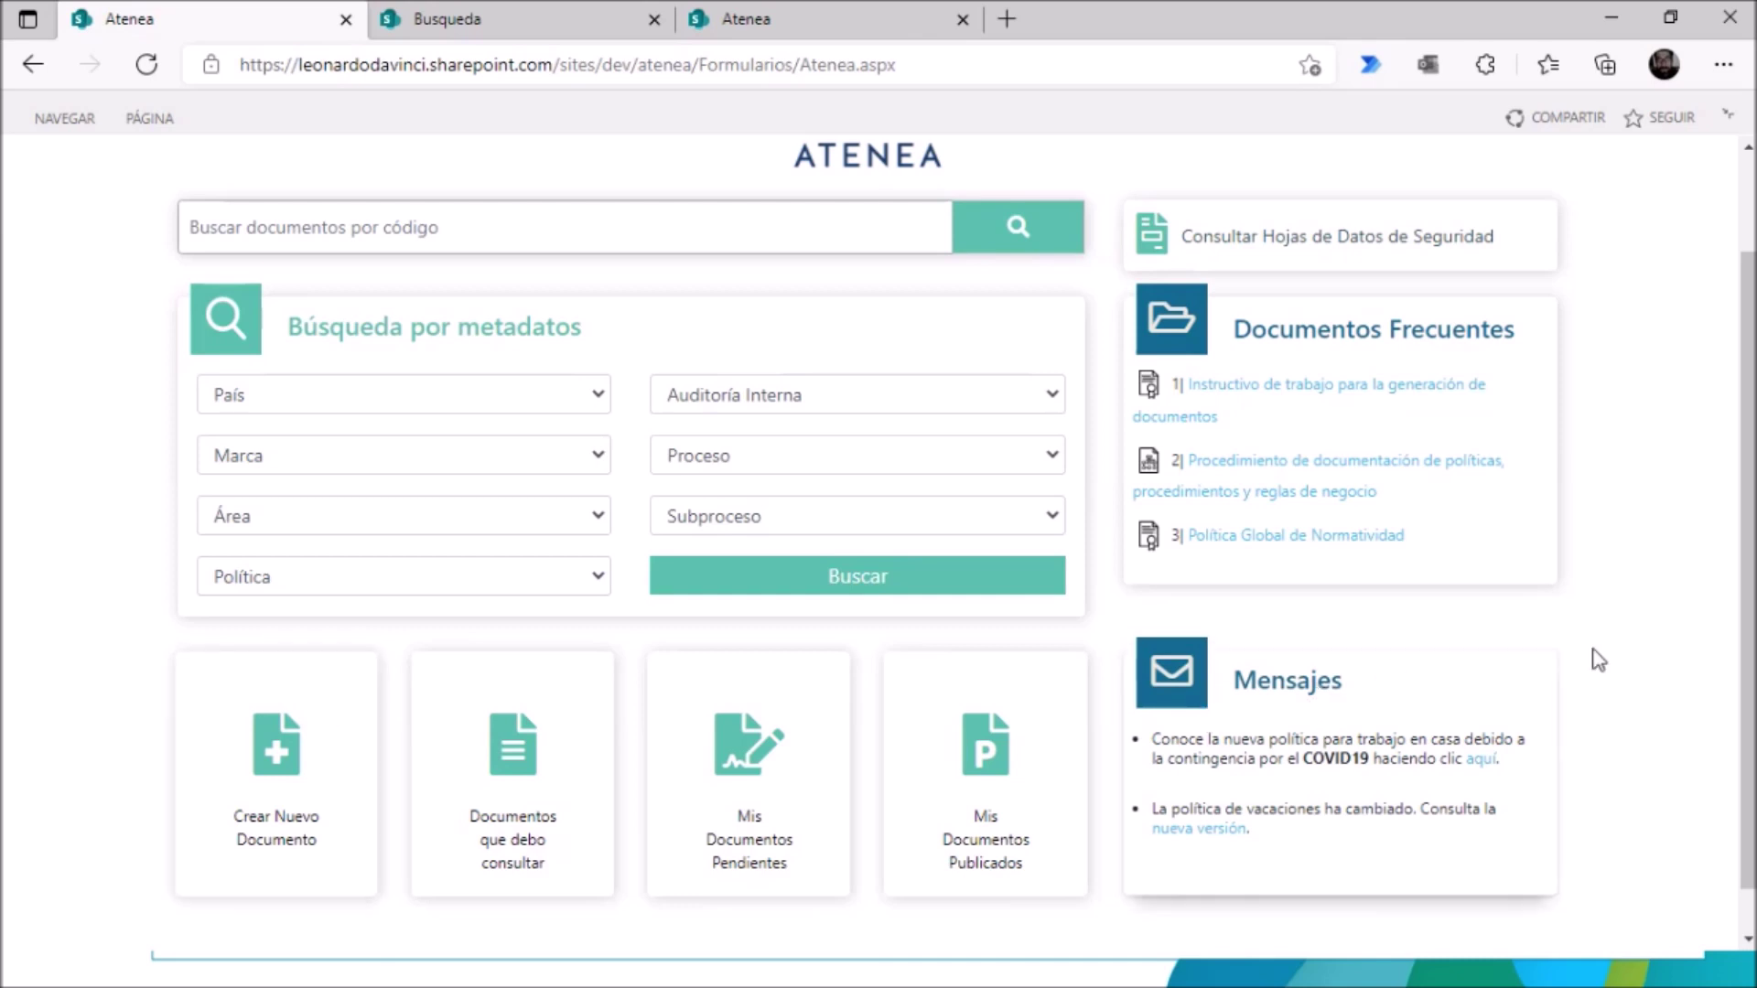
scroll(1606, 646, "up", 1)
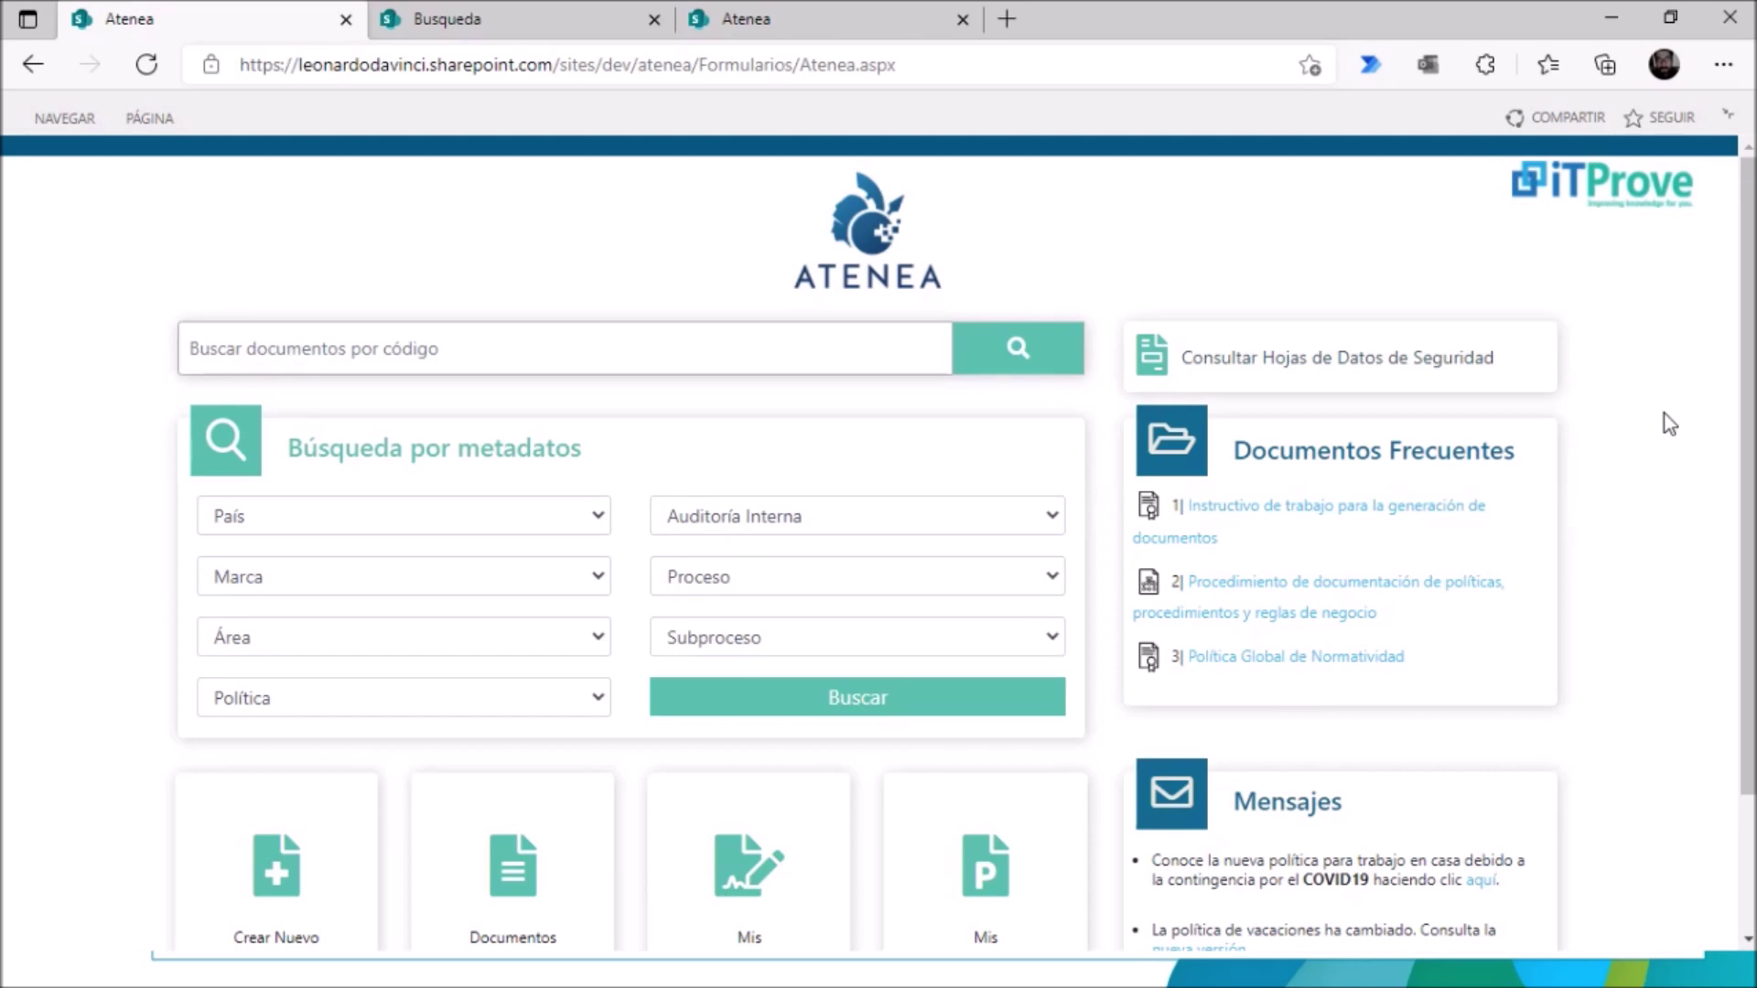
Step: Open Mis Documentos Pendientes from the Atenea home page and review the full Bandeja de Entrada list
scroll(1662, 430, "down", 2)
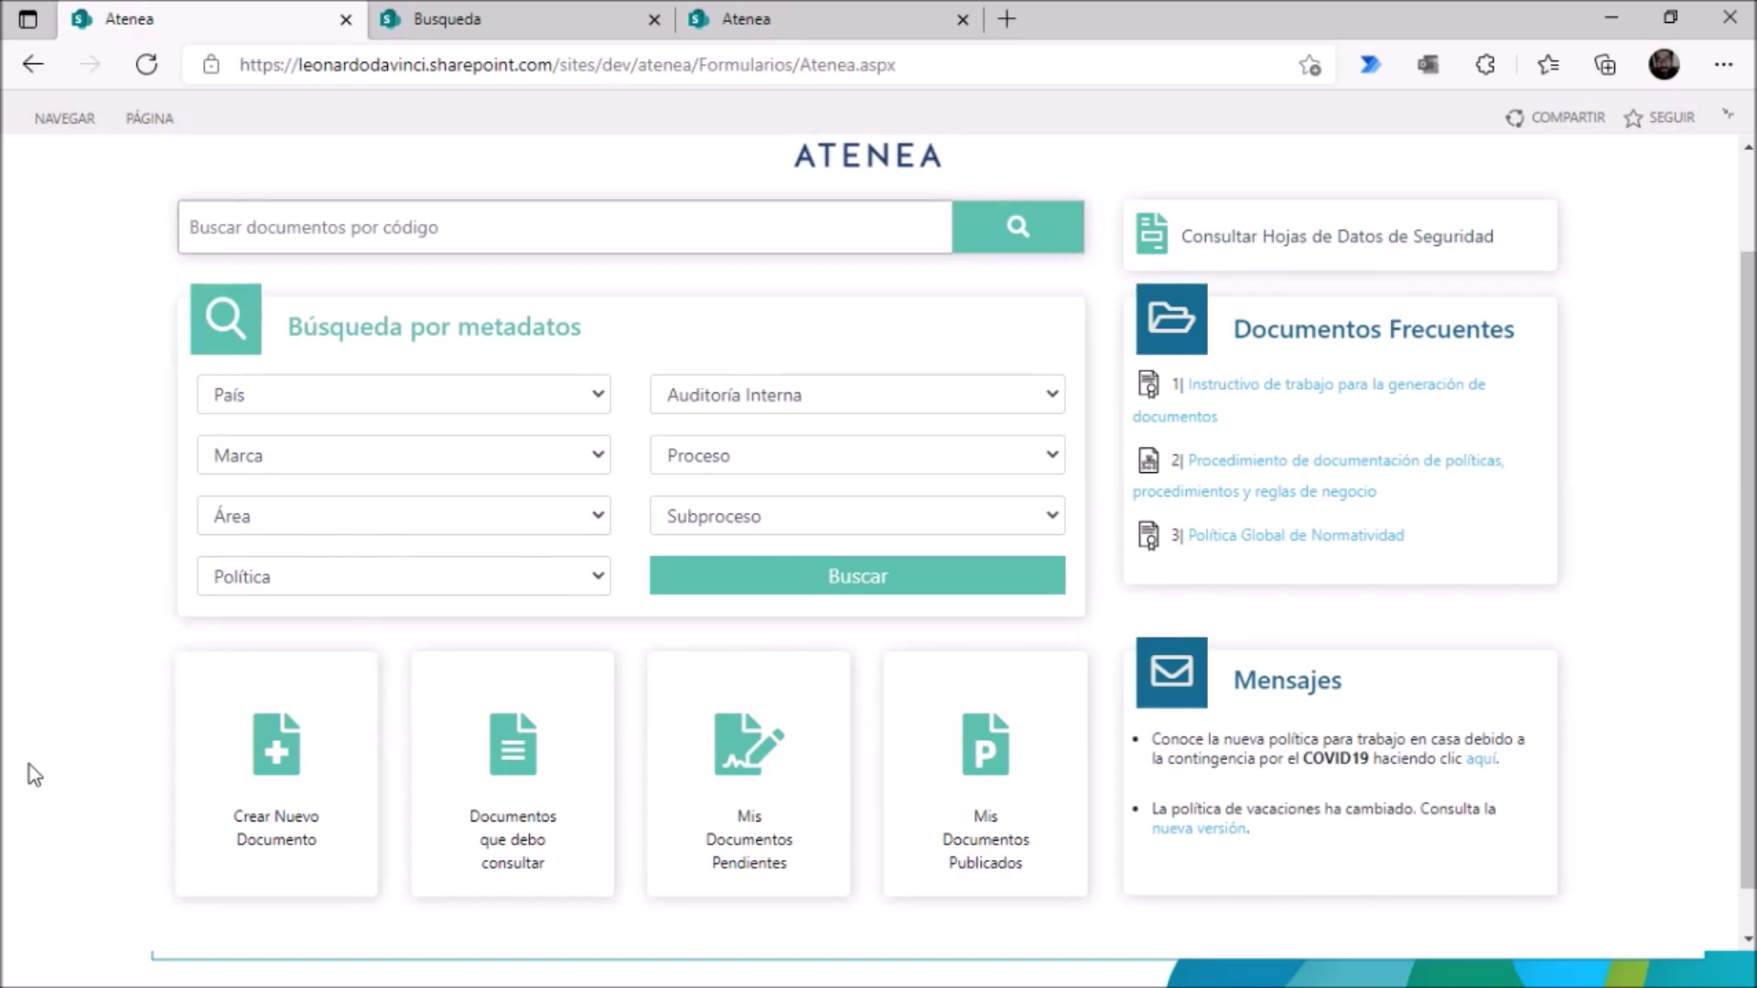
left_click(736, 753)
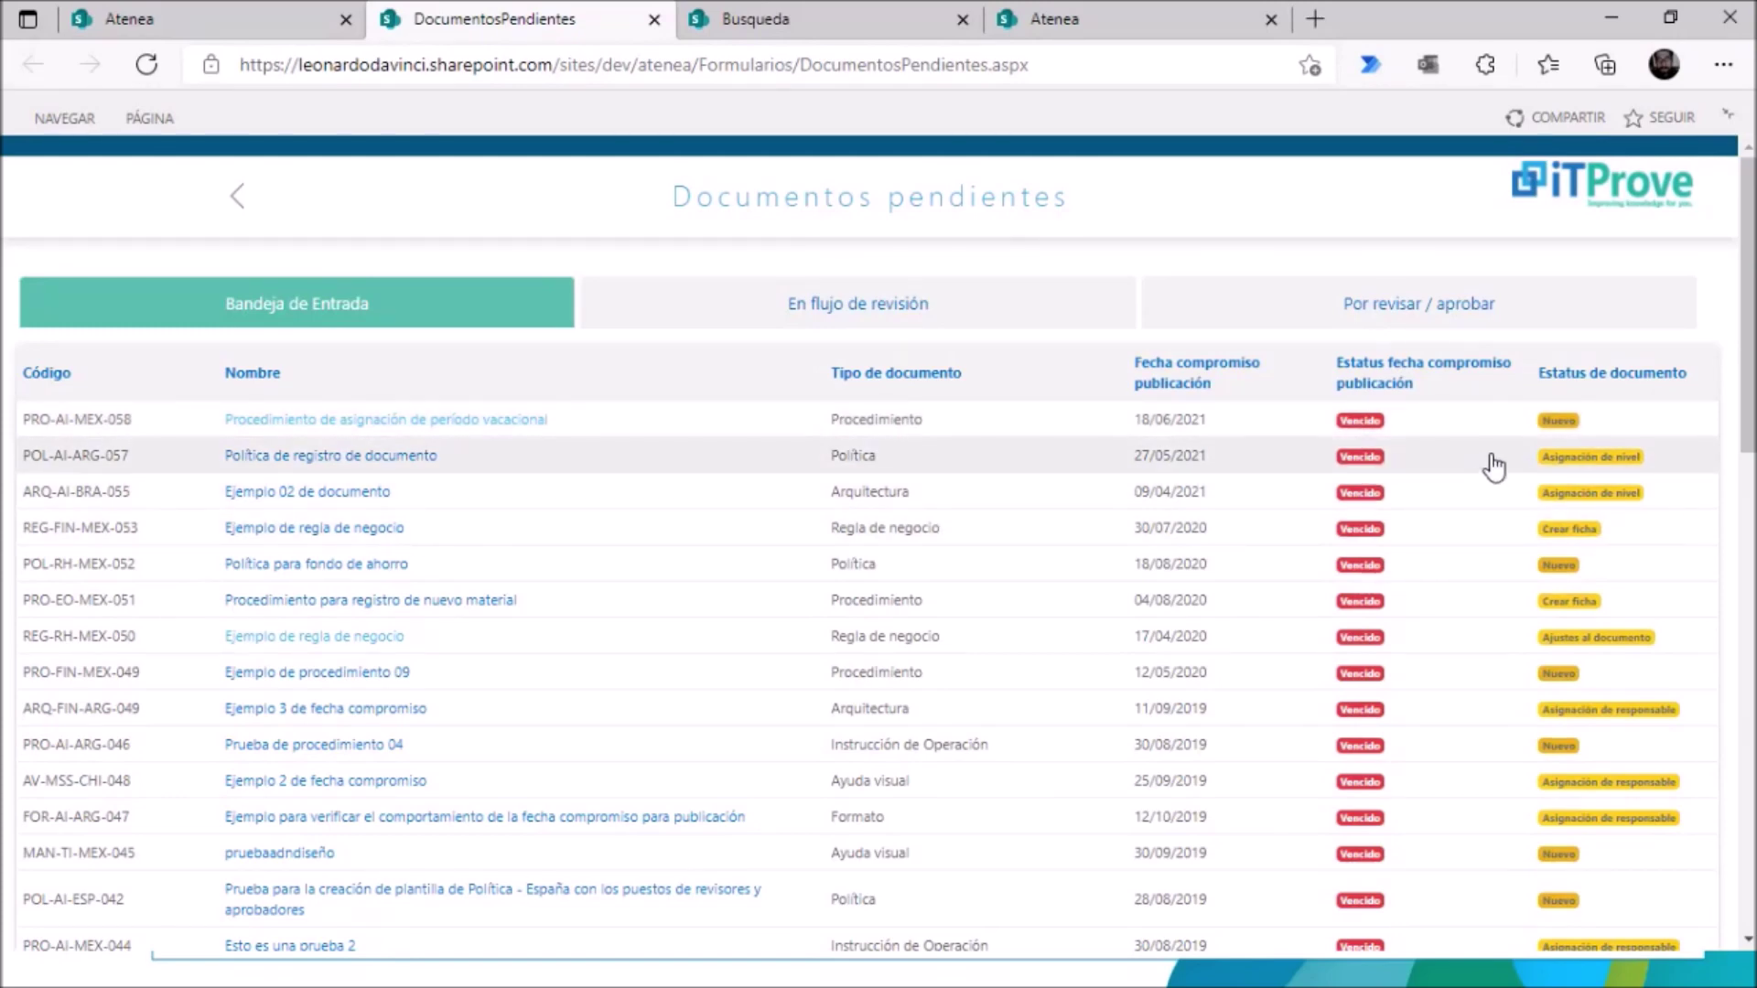
scroll(1494, 467, "down", 15)
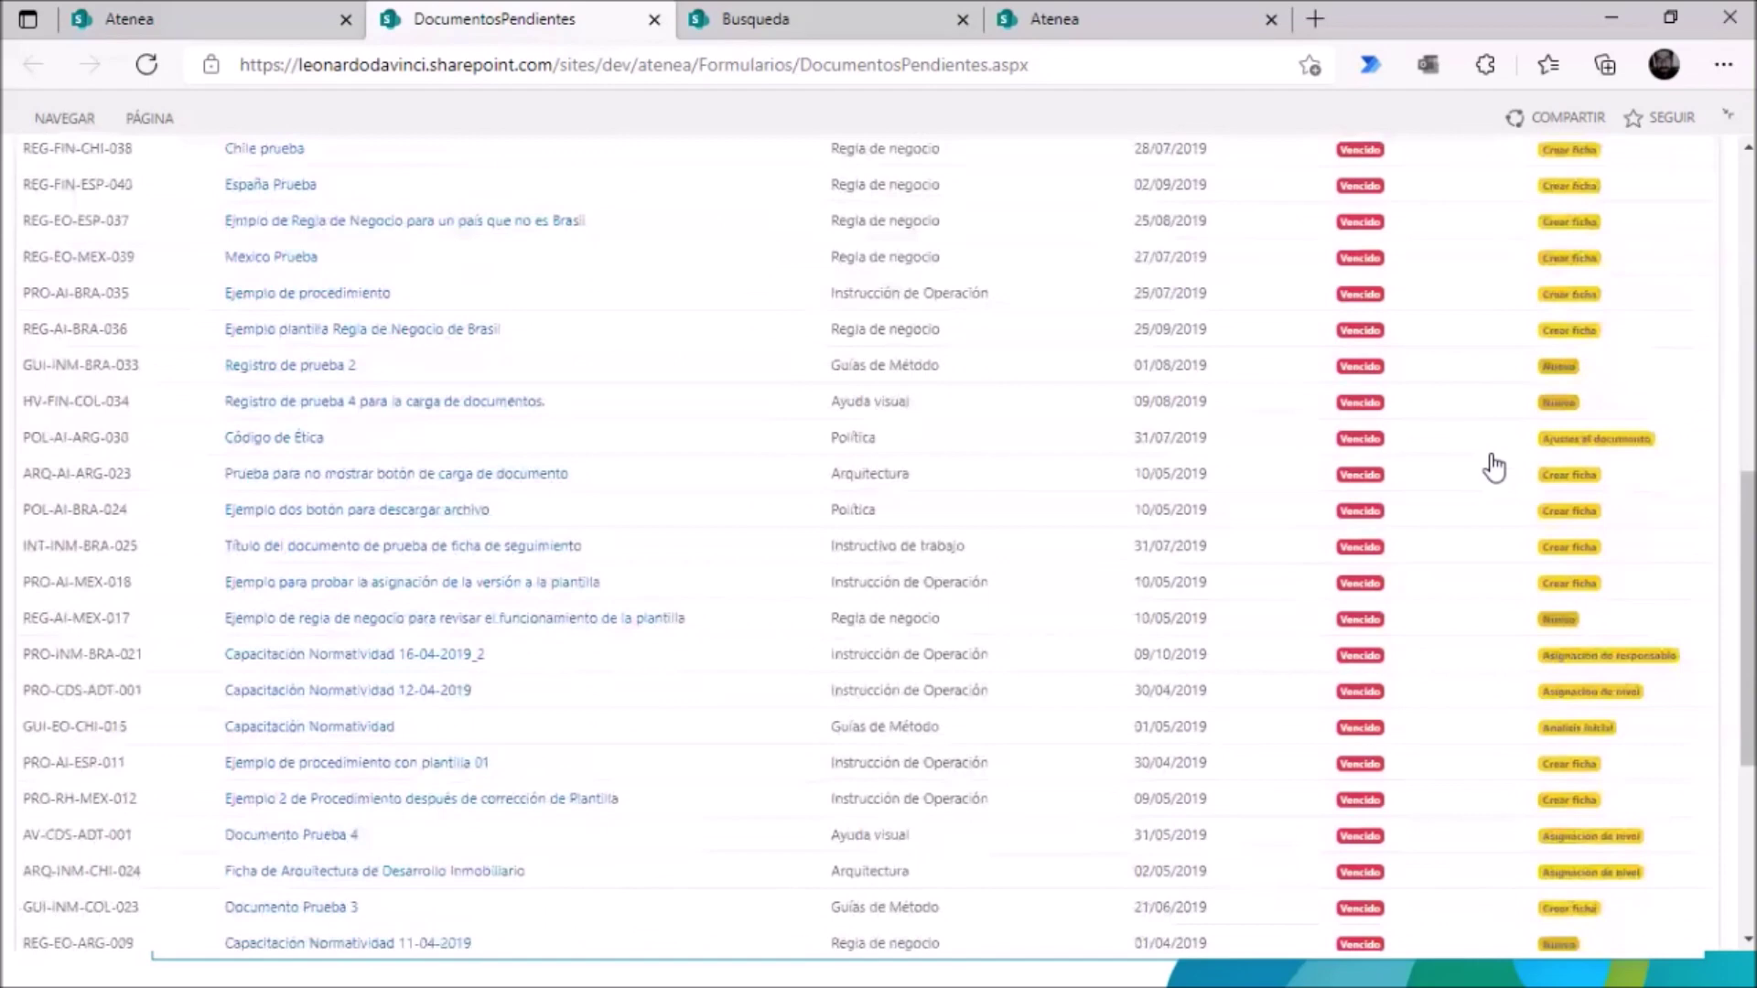
scroll(1494, 468, "down", 5)
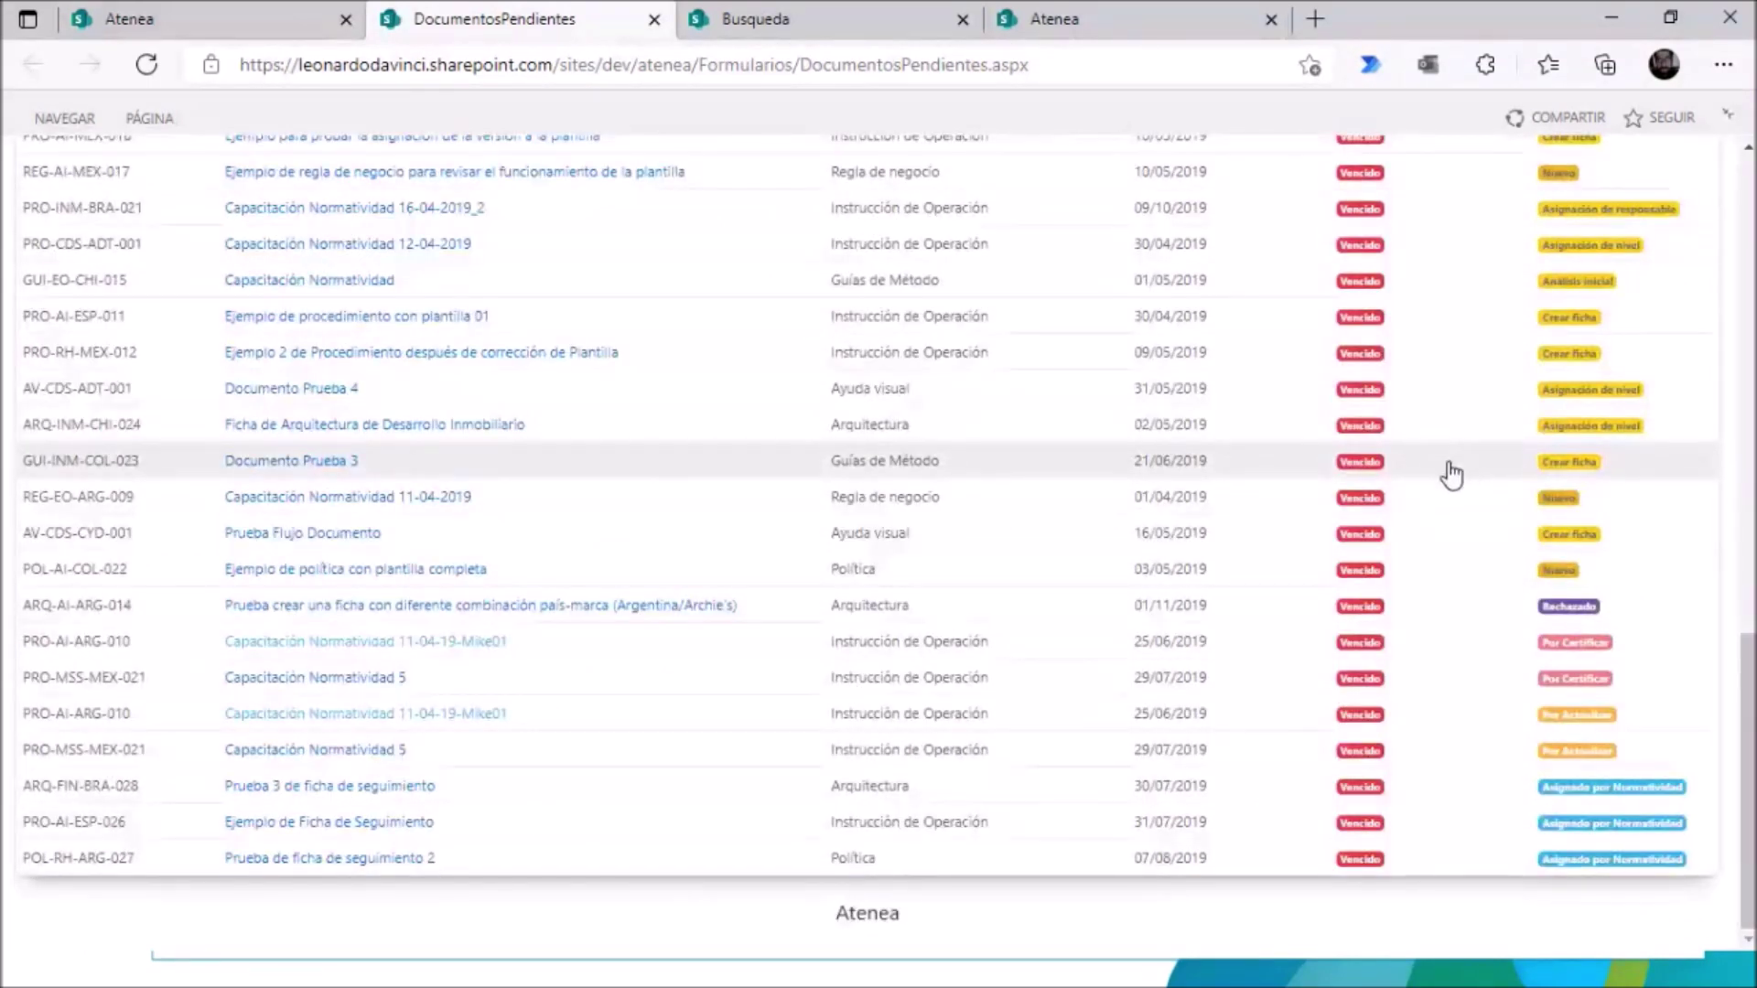
Step: View the En flujo de revisión and Por revisar / aprobar lists, and open the record "Capacitación Normatividad 11-04-2018"
scroll(1455, 467, "up", 20)
left_click(870, 303)
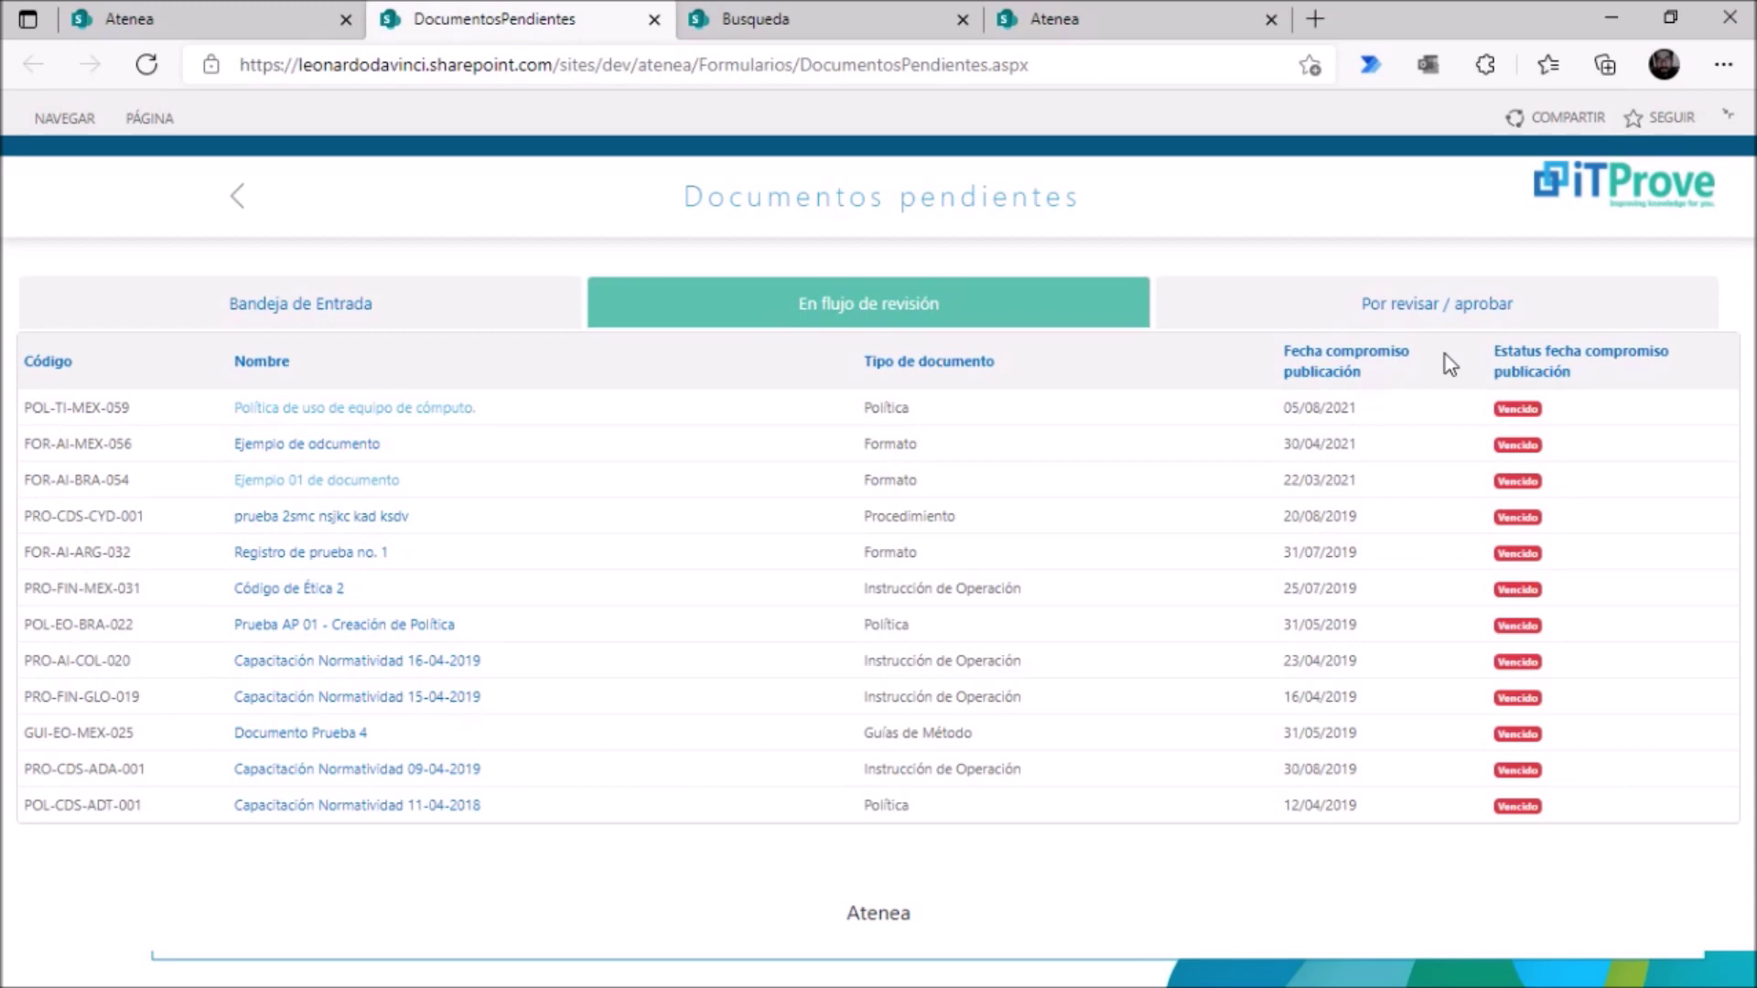
left_click(1444, 310)
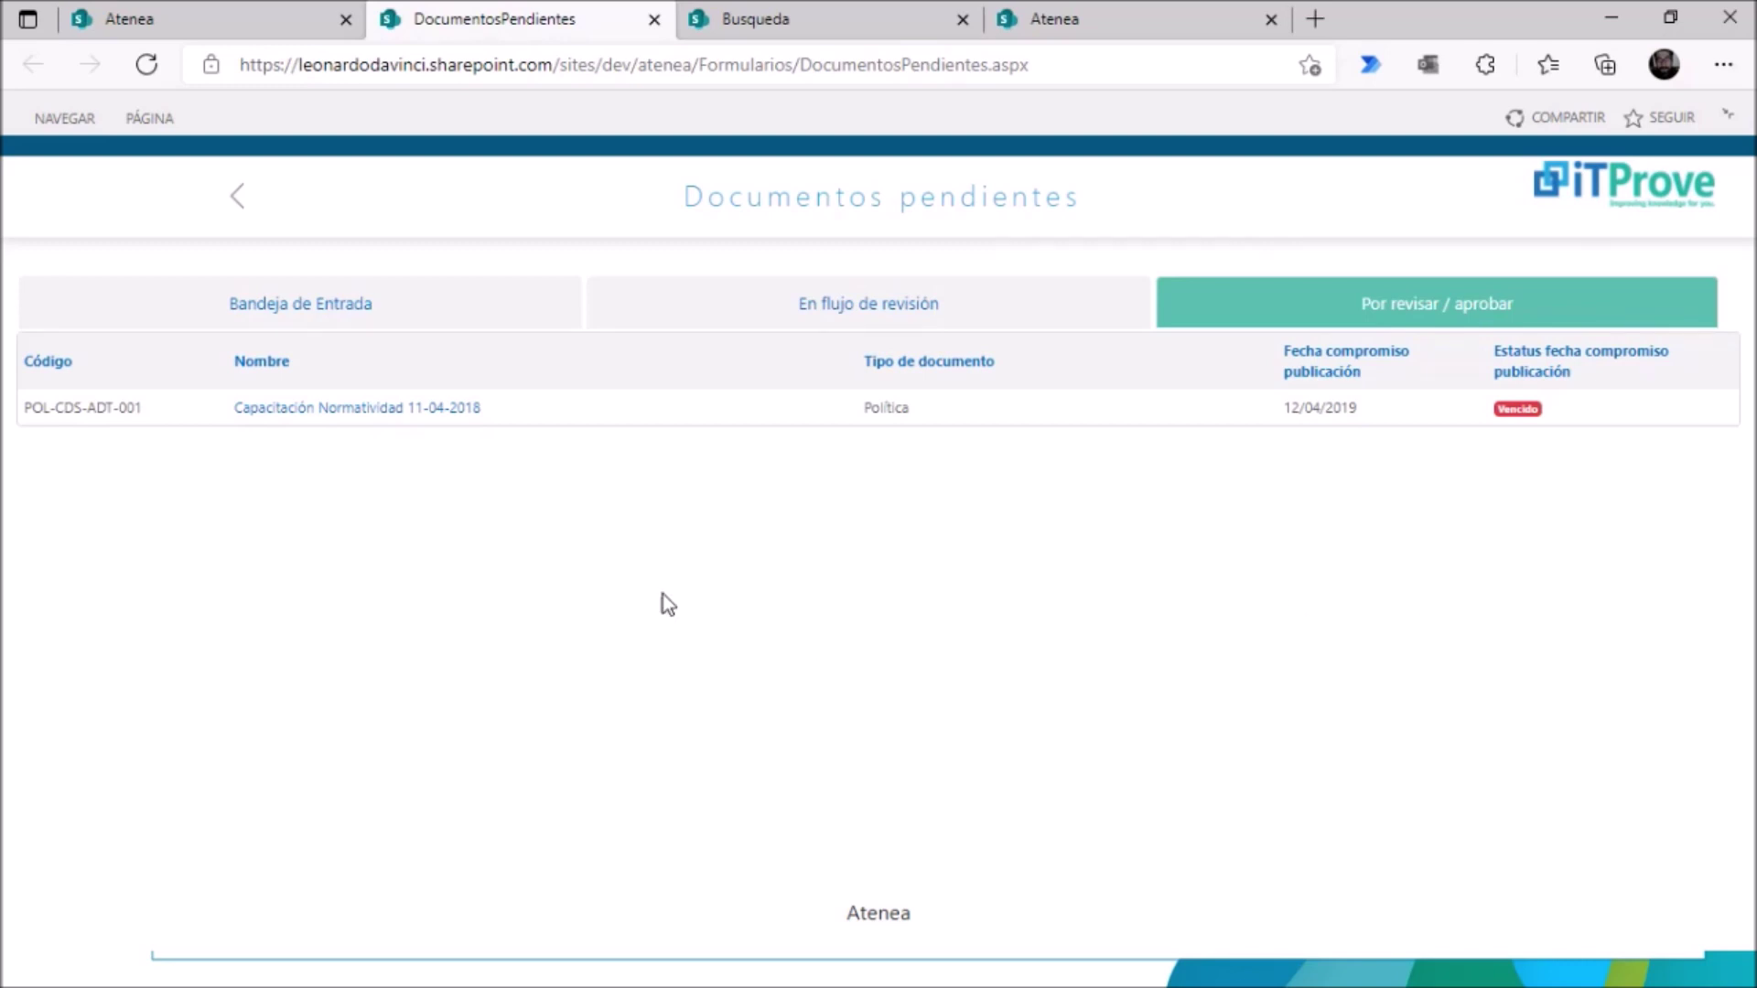
left_click(383, 409)
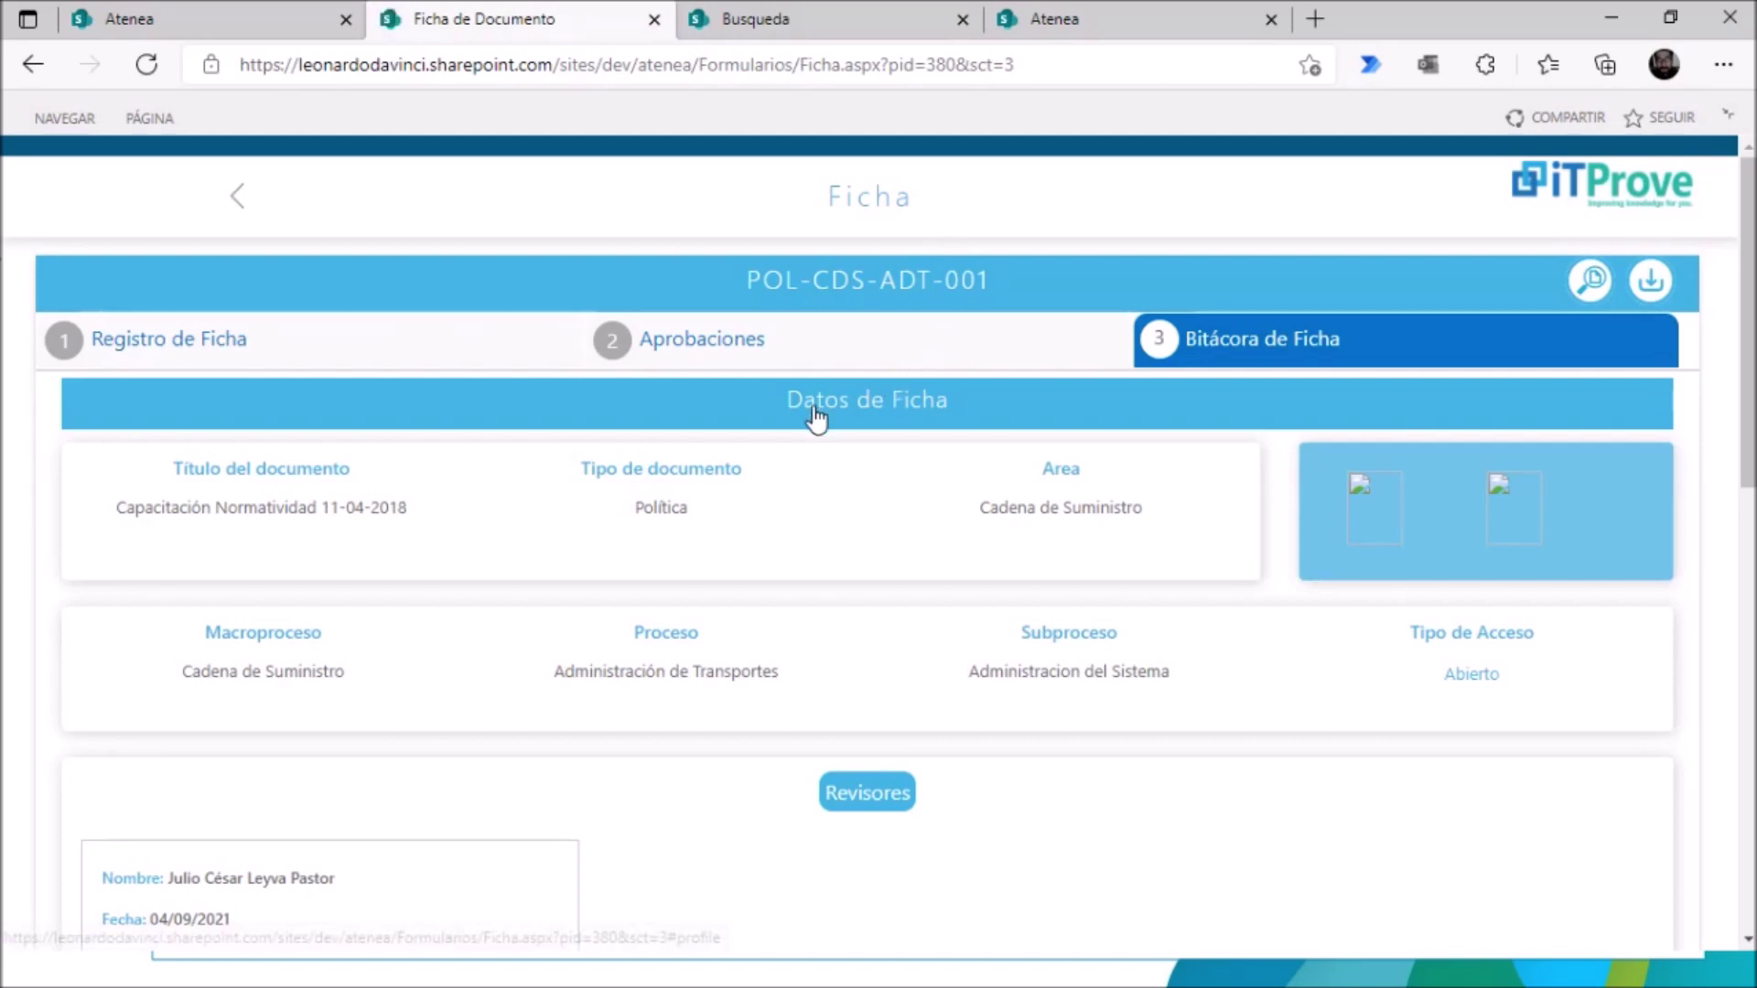
Step: Examine the Registro de Ficha section of POL-CDS-ADT-001, including its classification, owner, dates, keywords, attachments and workflow stages
left_click(226, 347)
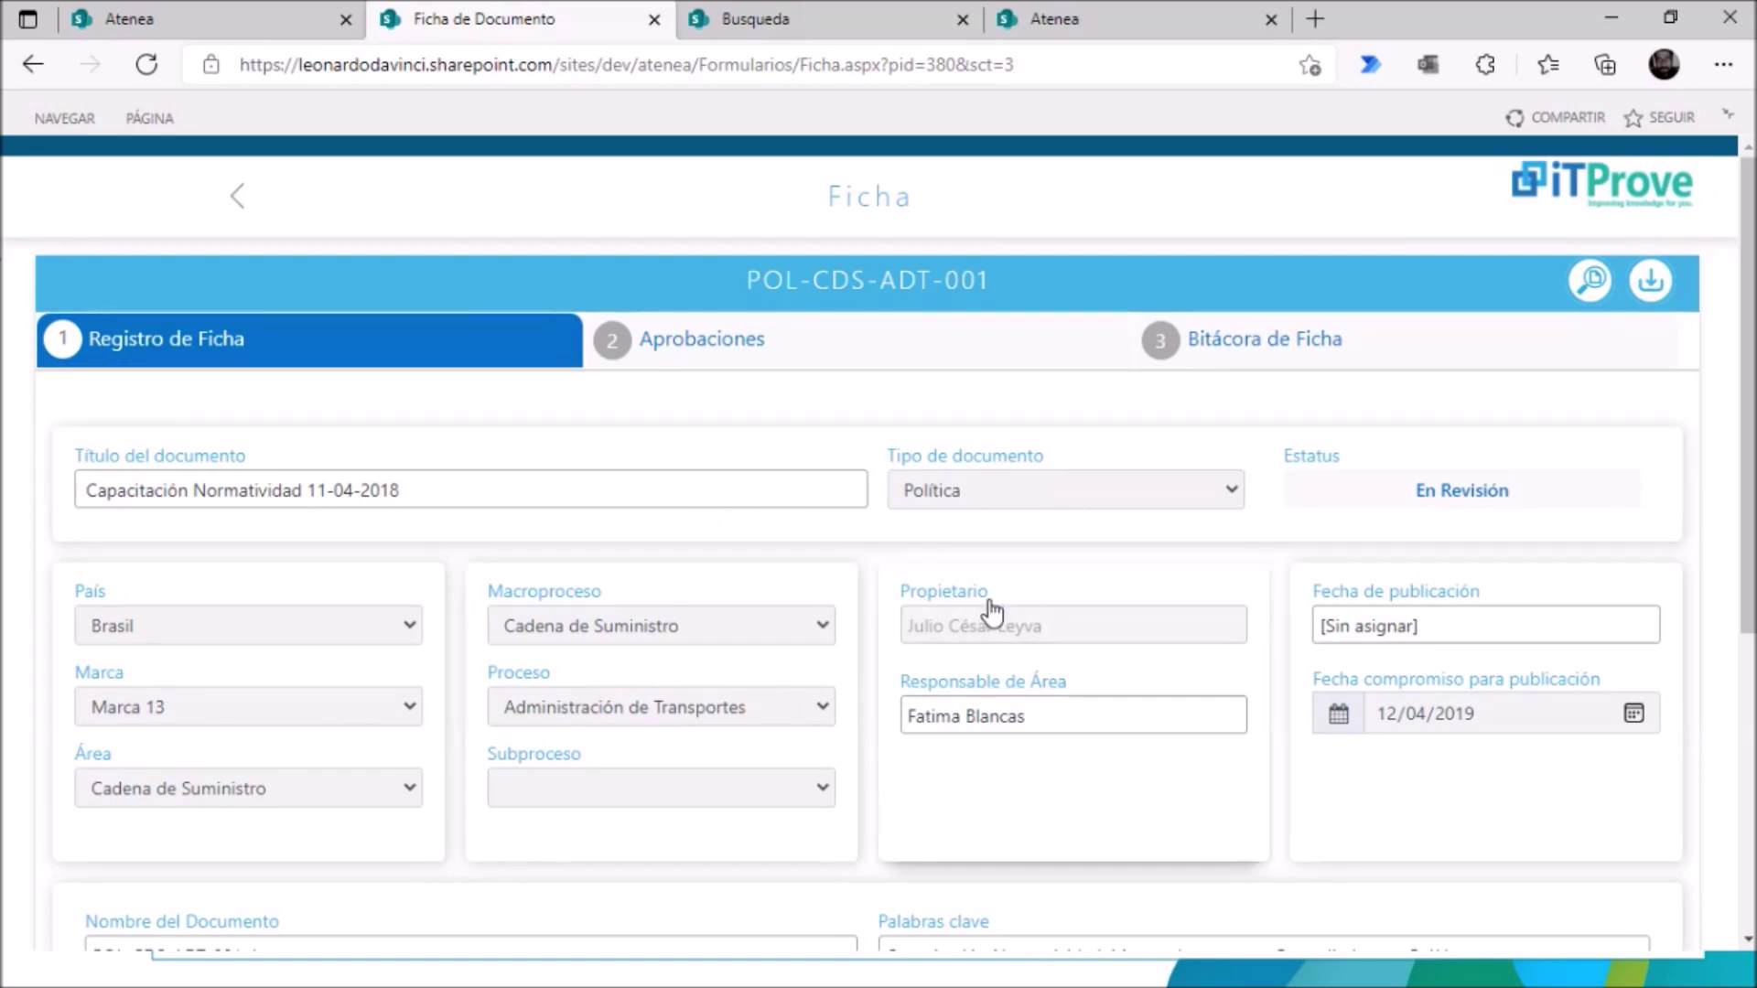
scroll(713, 713, "down", 1)
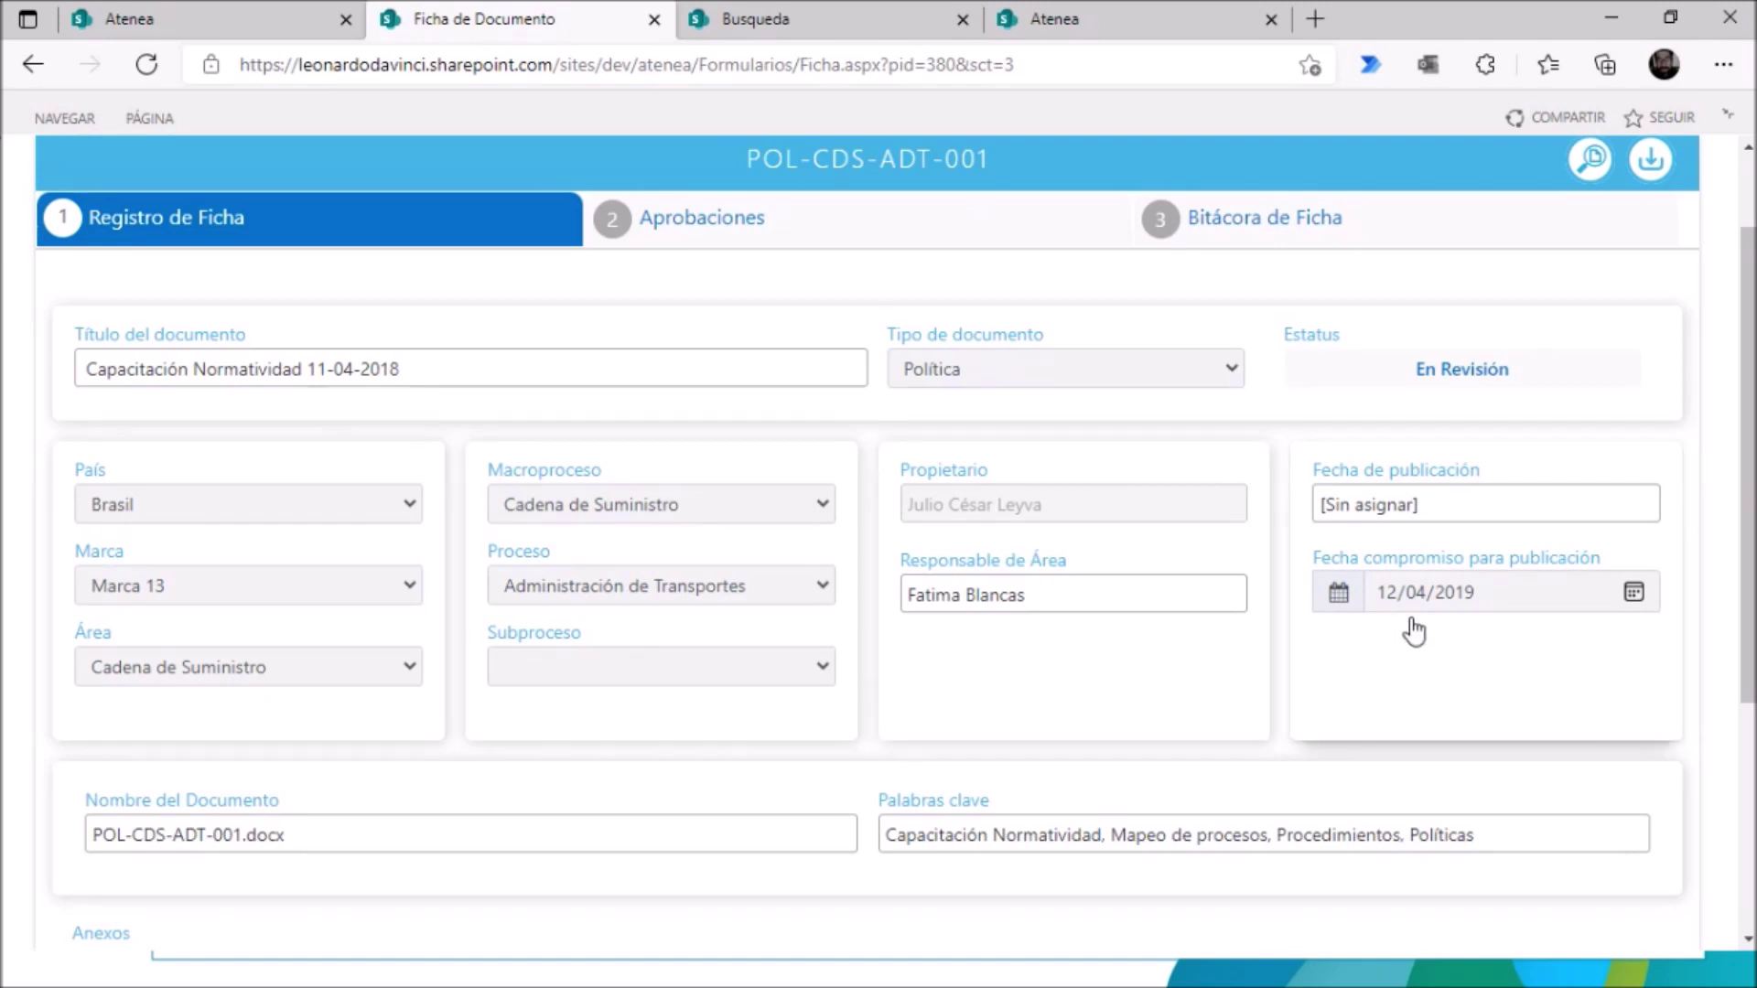
scroll(1386, 615, "down", 1)
scroll(1386, 615, "down", 1)
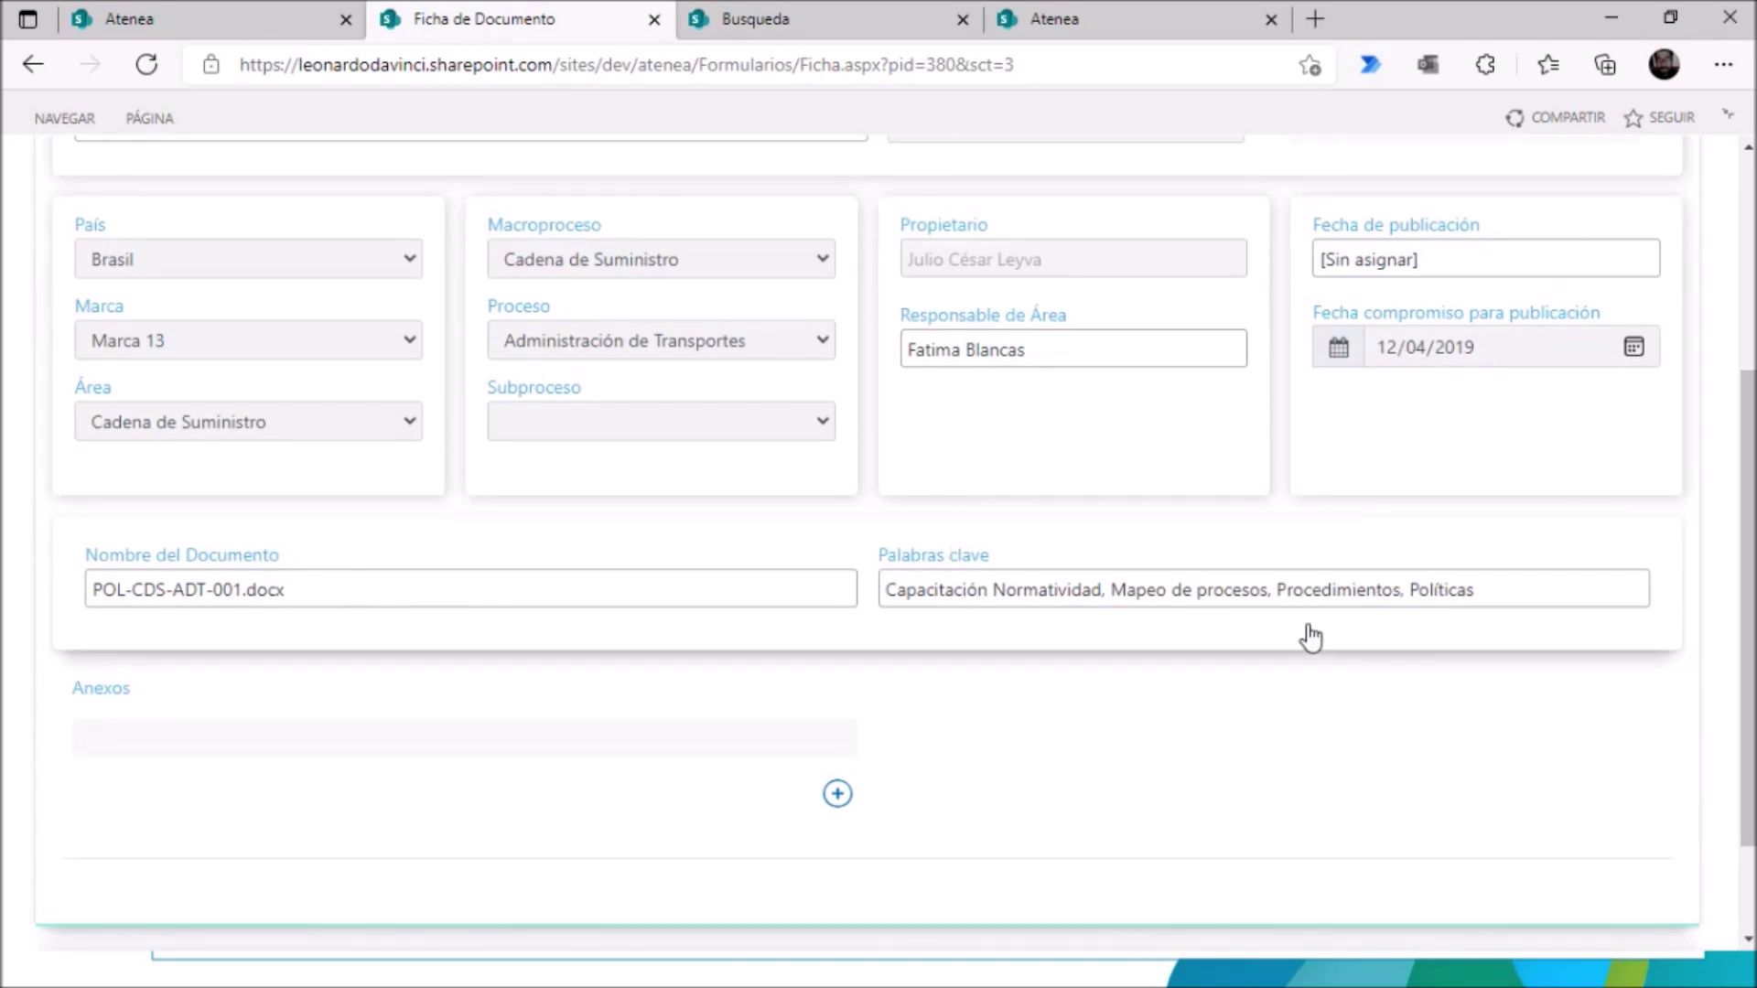
scroll(1308, 631, "down", 1)
scroll(1247, 596, "up", 4)
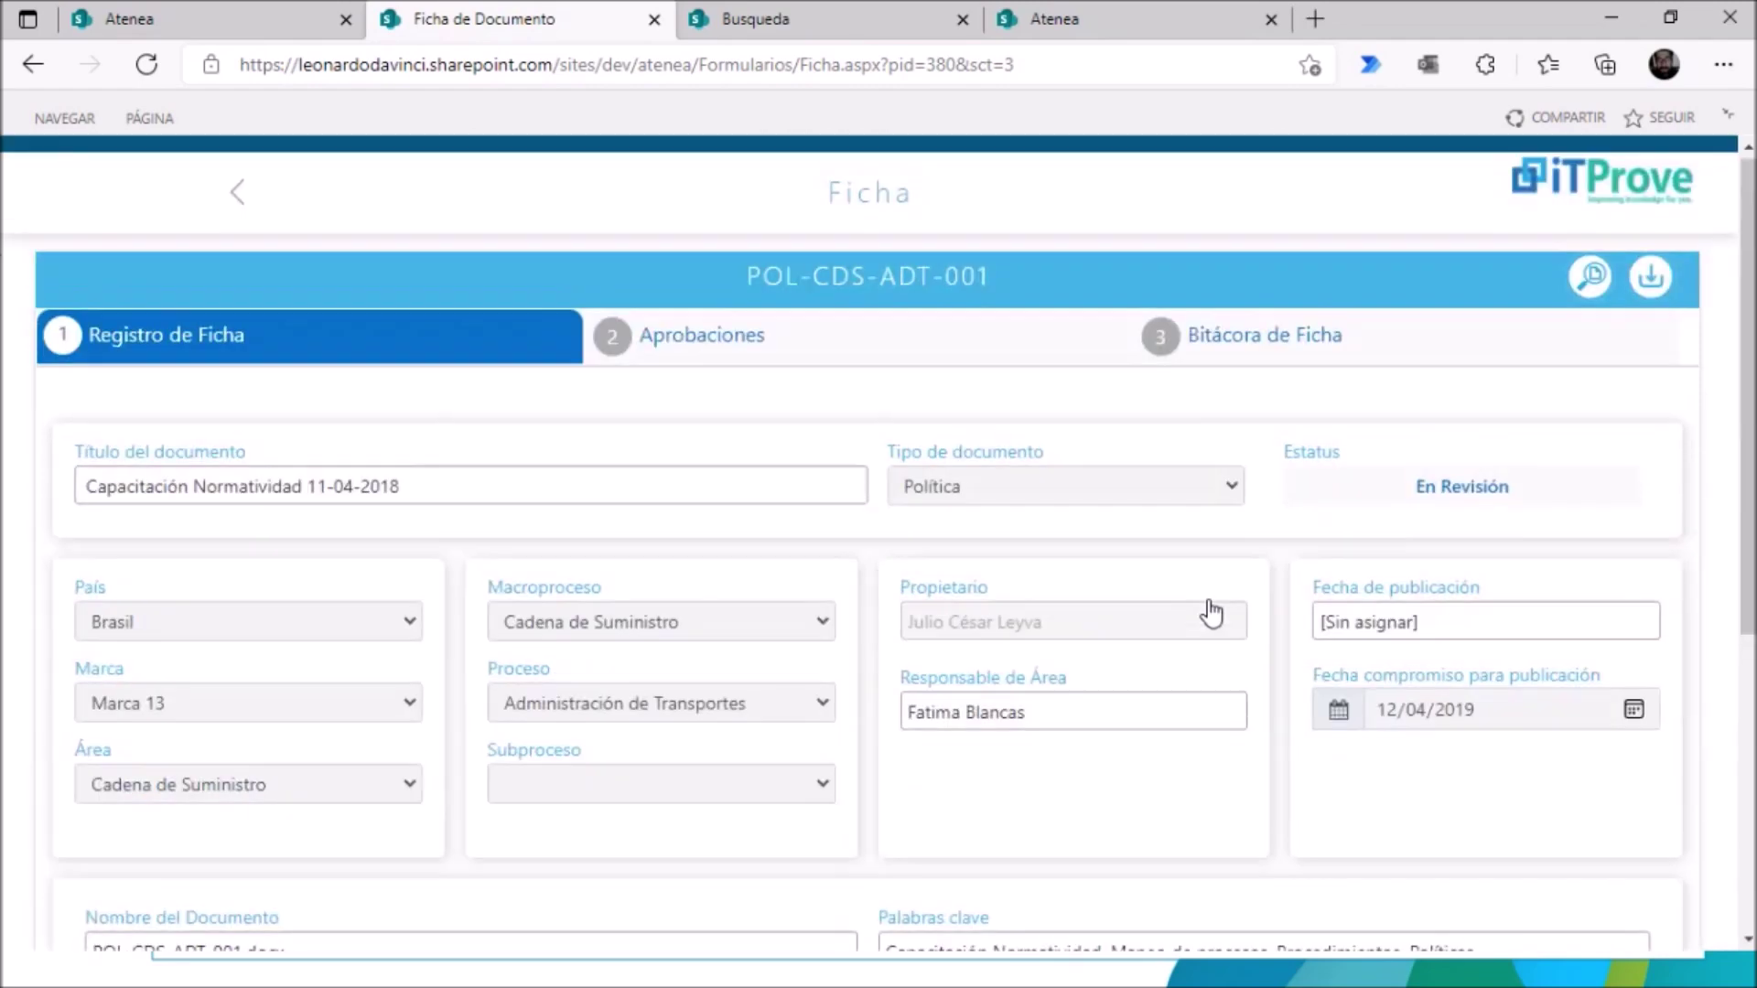
scroll(1062, 604, "down", 1)
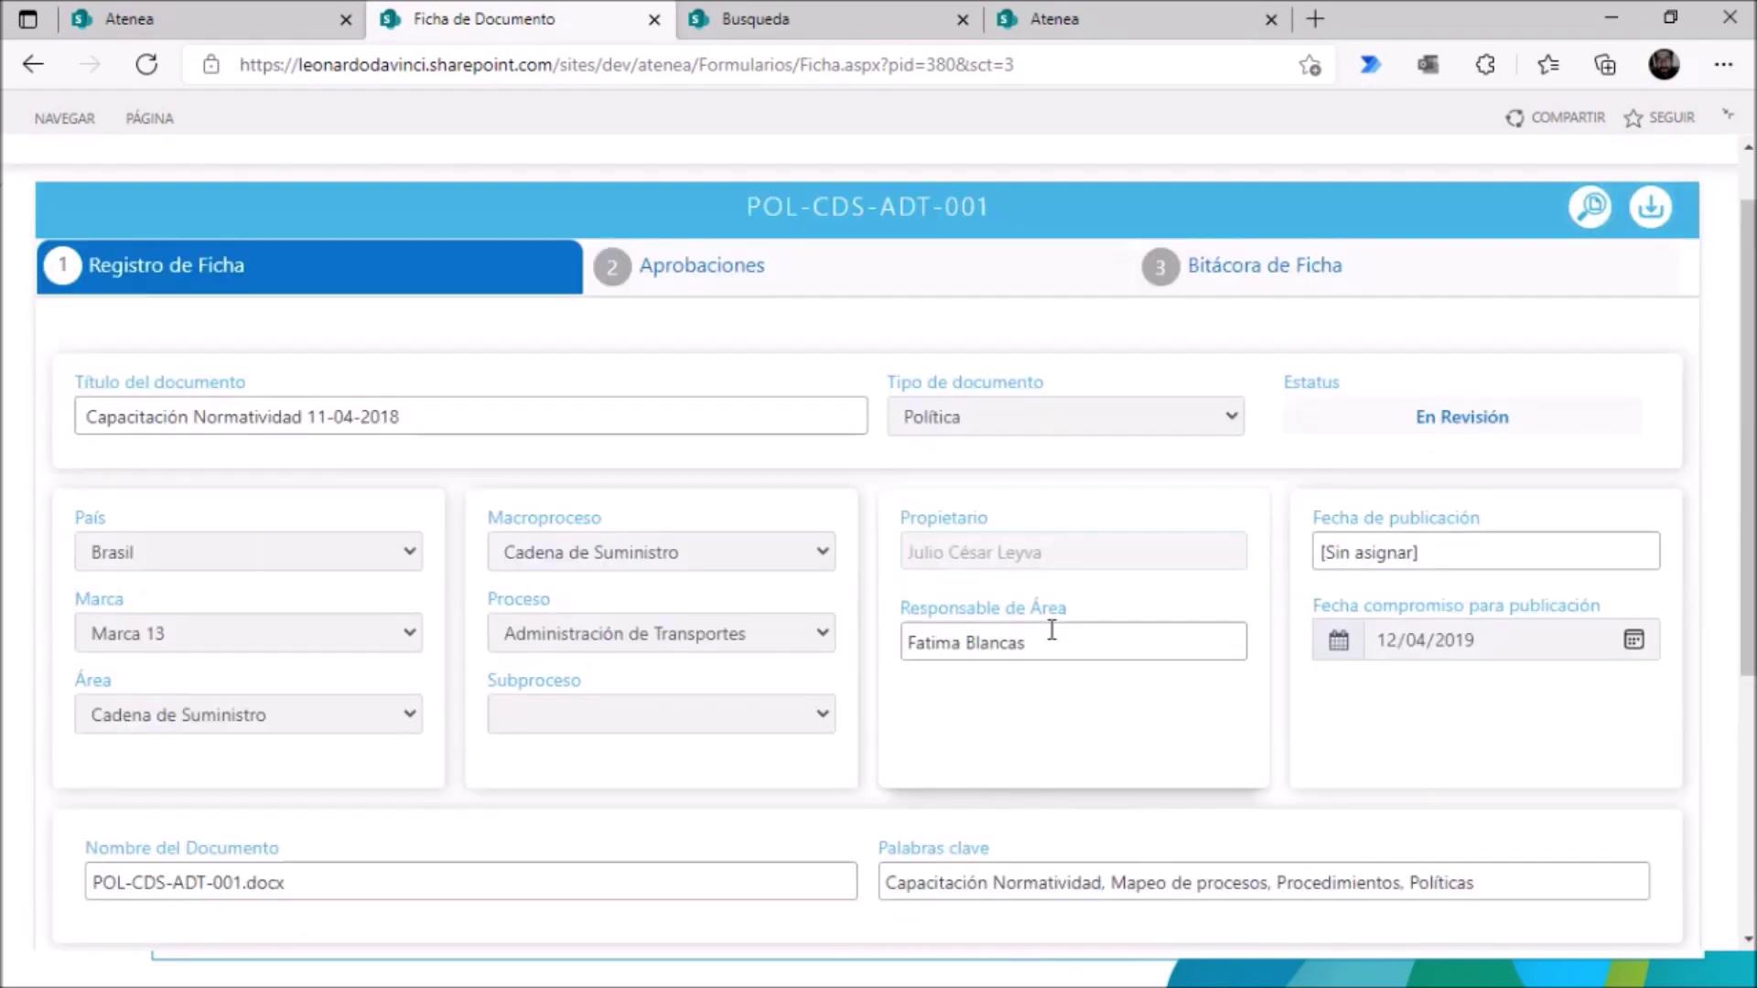
scroll(1052, 630, "down", 5)
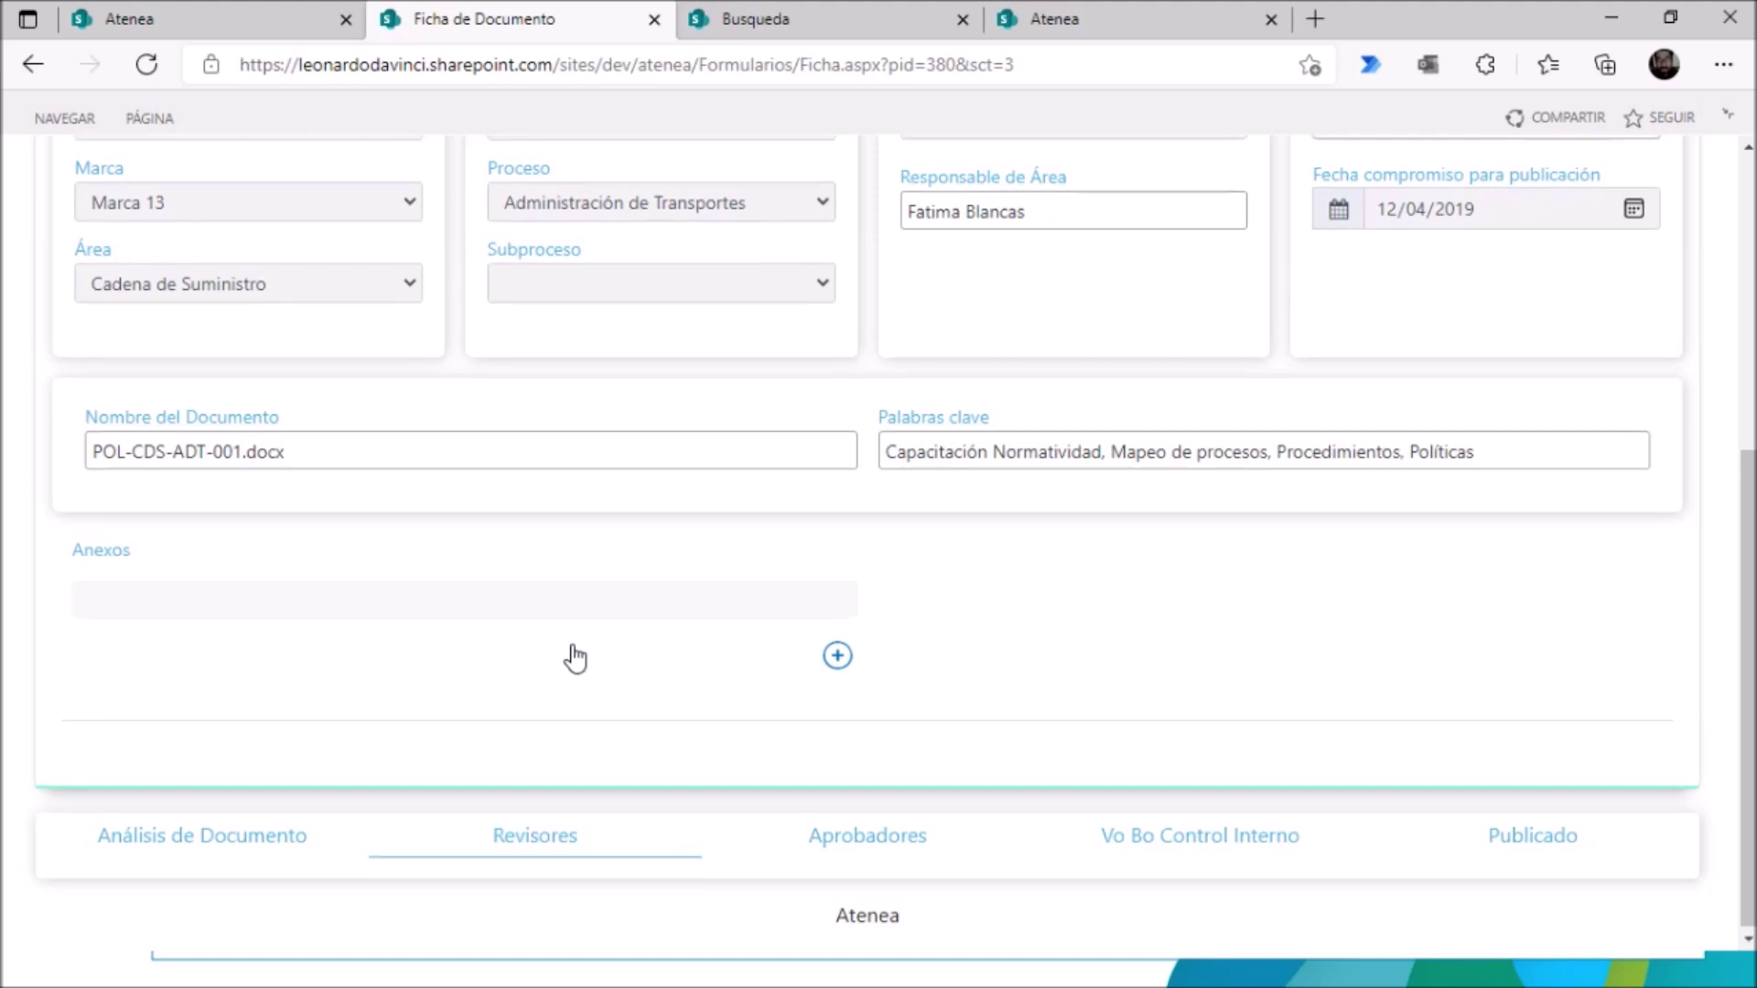
scroll(704, 601, "up", 3)
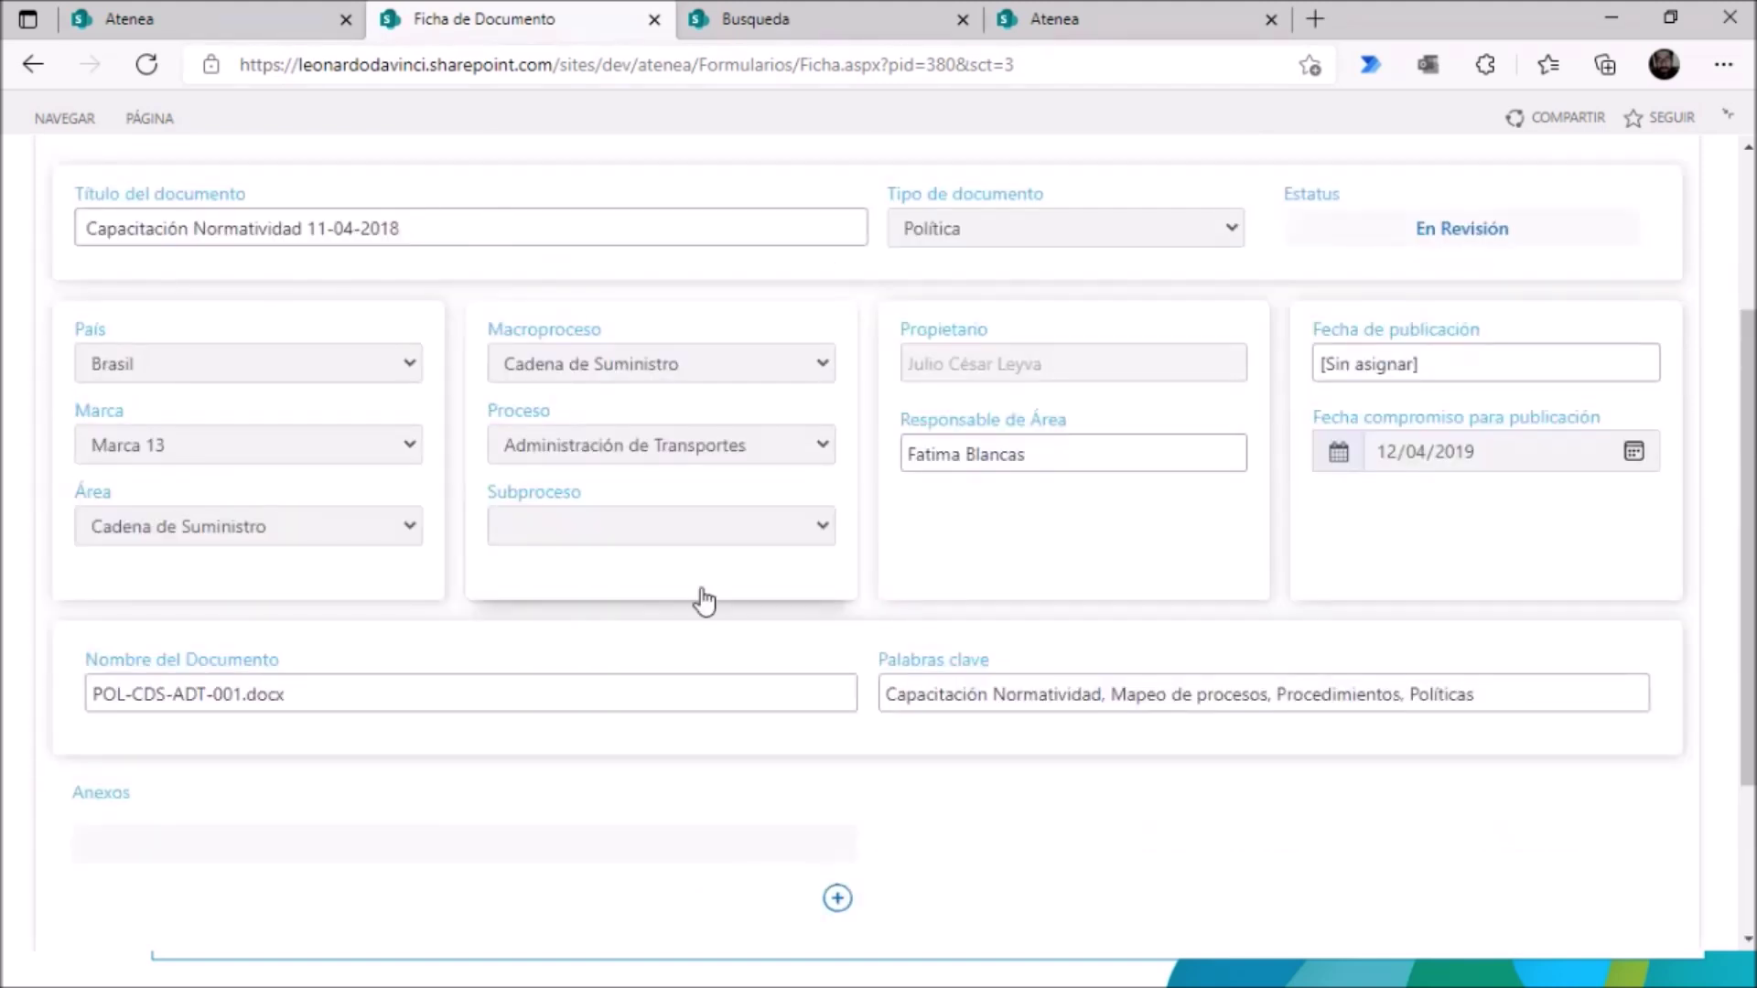
scroll(704, 601, "down", 3)
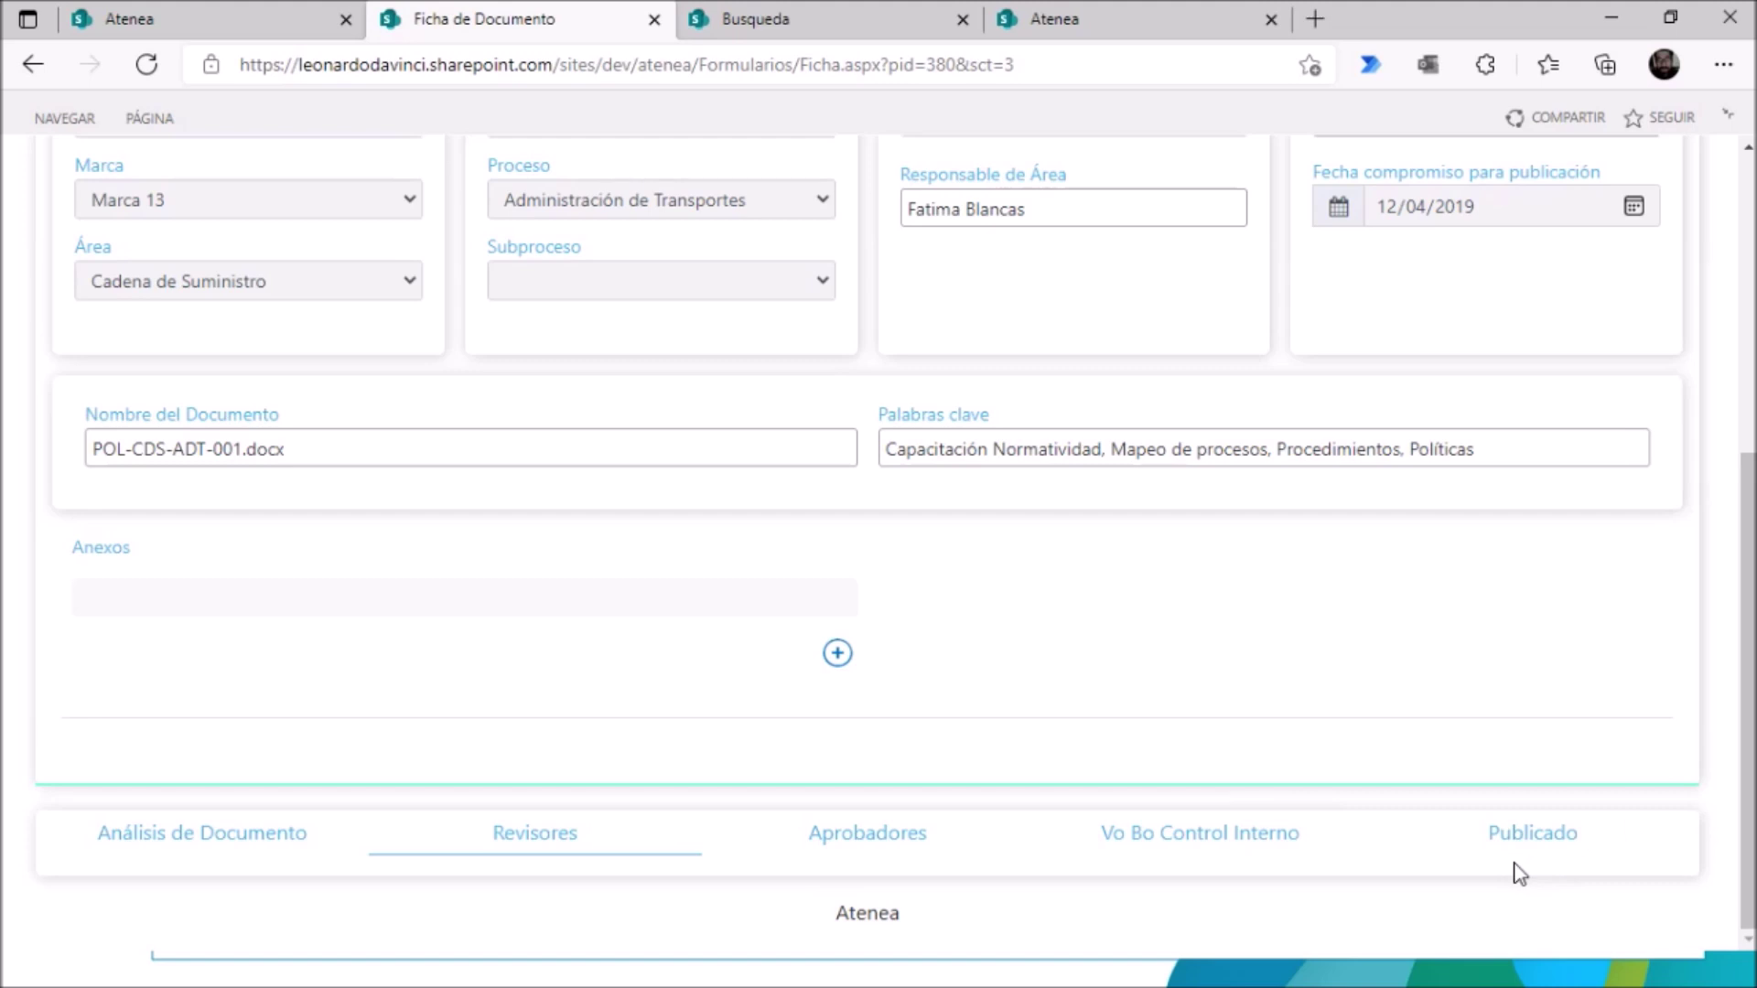
scroll(1281, 641, "up", 5)
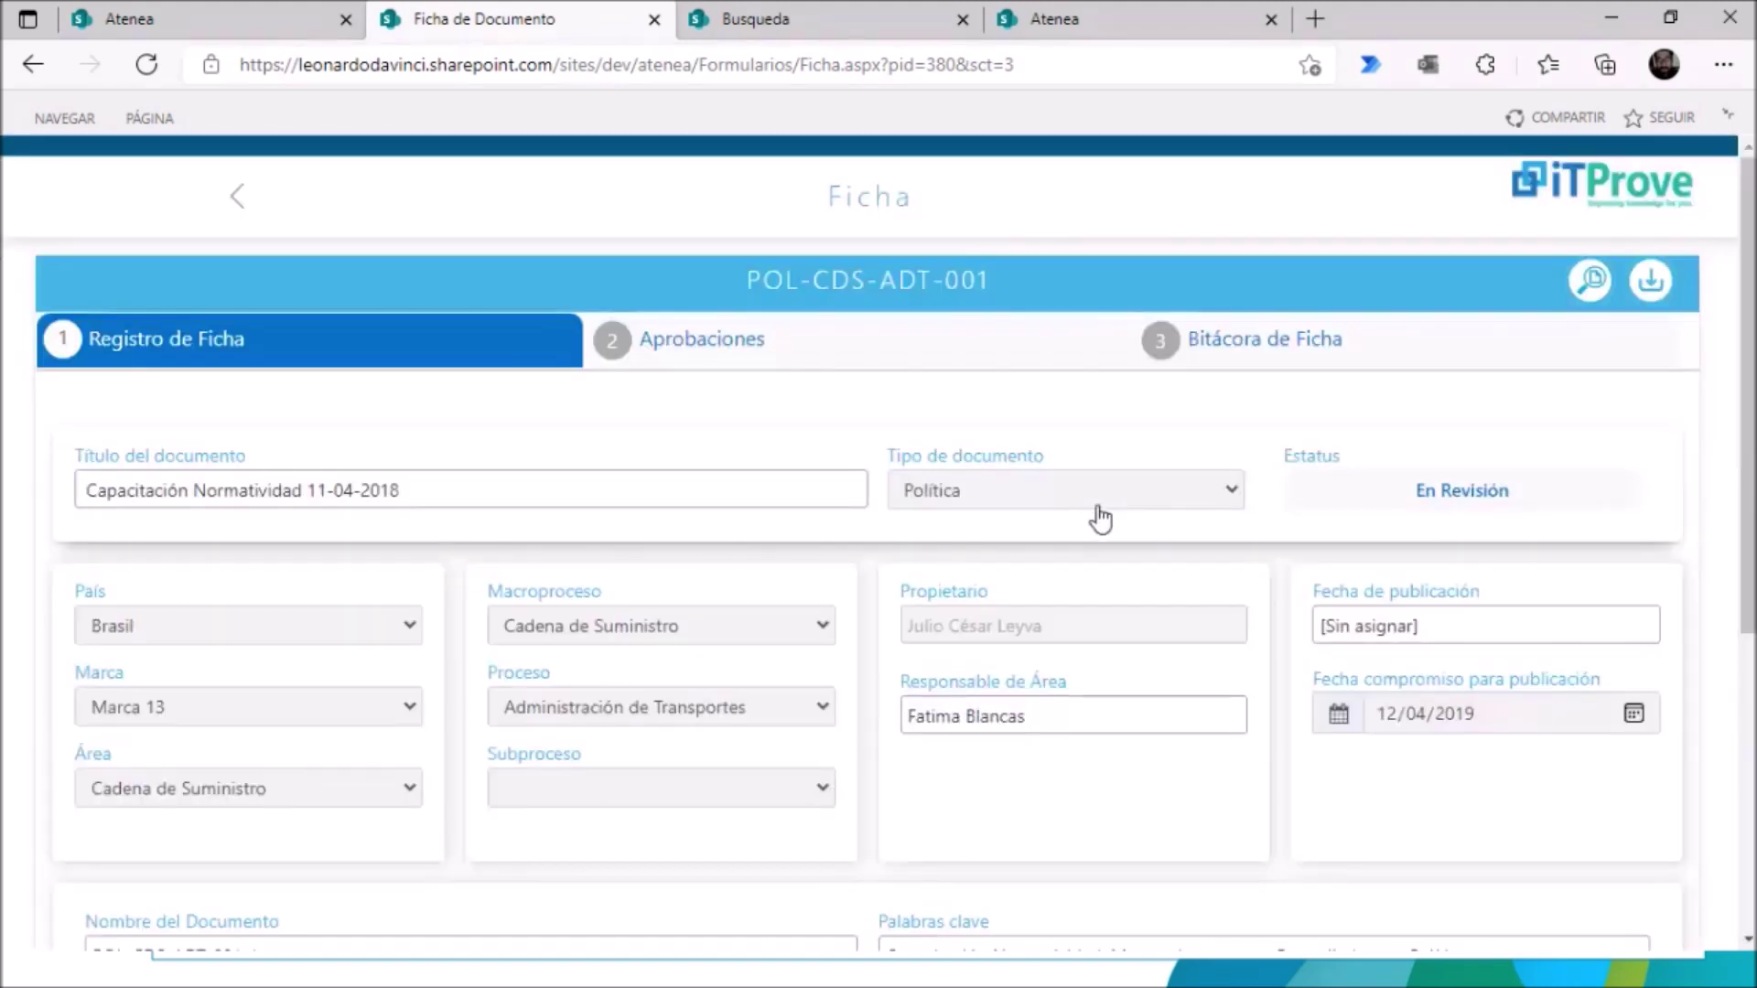
Step: Review the Aprobaciones section of POL-CDS-ADT-001 for its reviewers, approvers and internal control sign-off
left_click(730, 349)
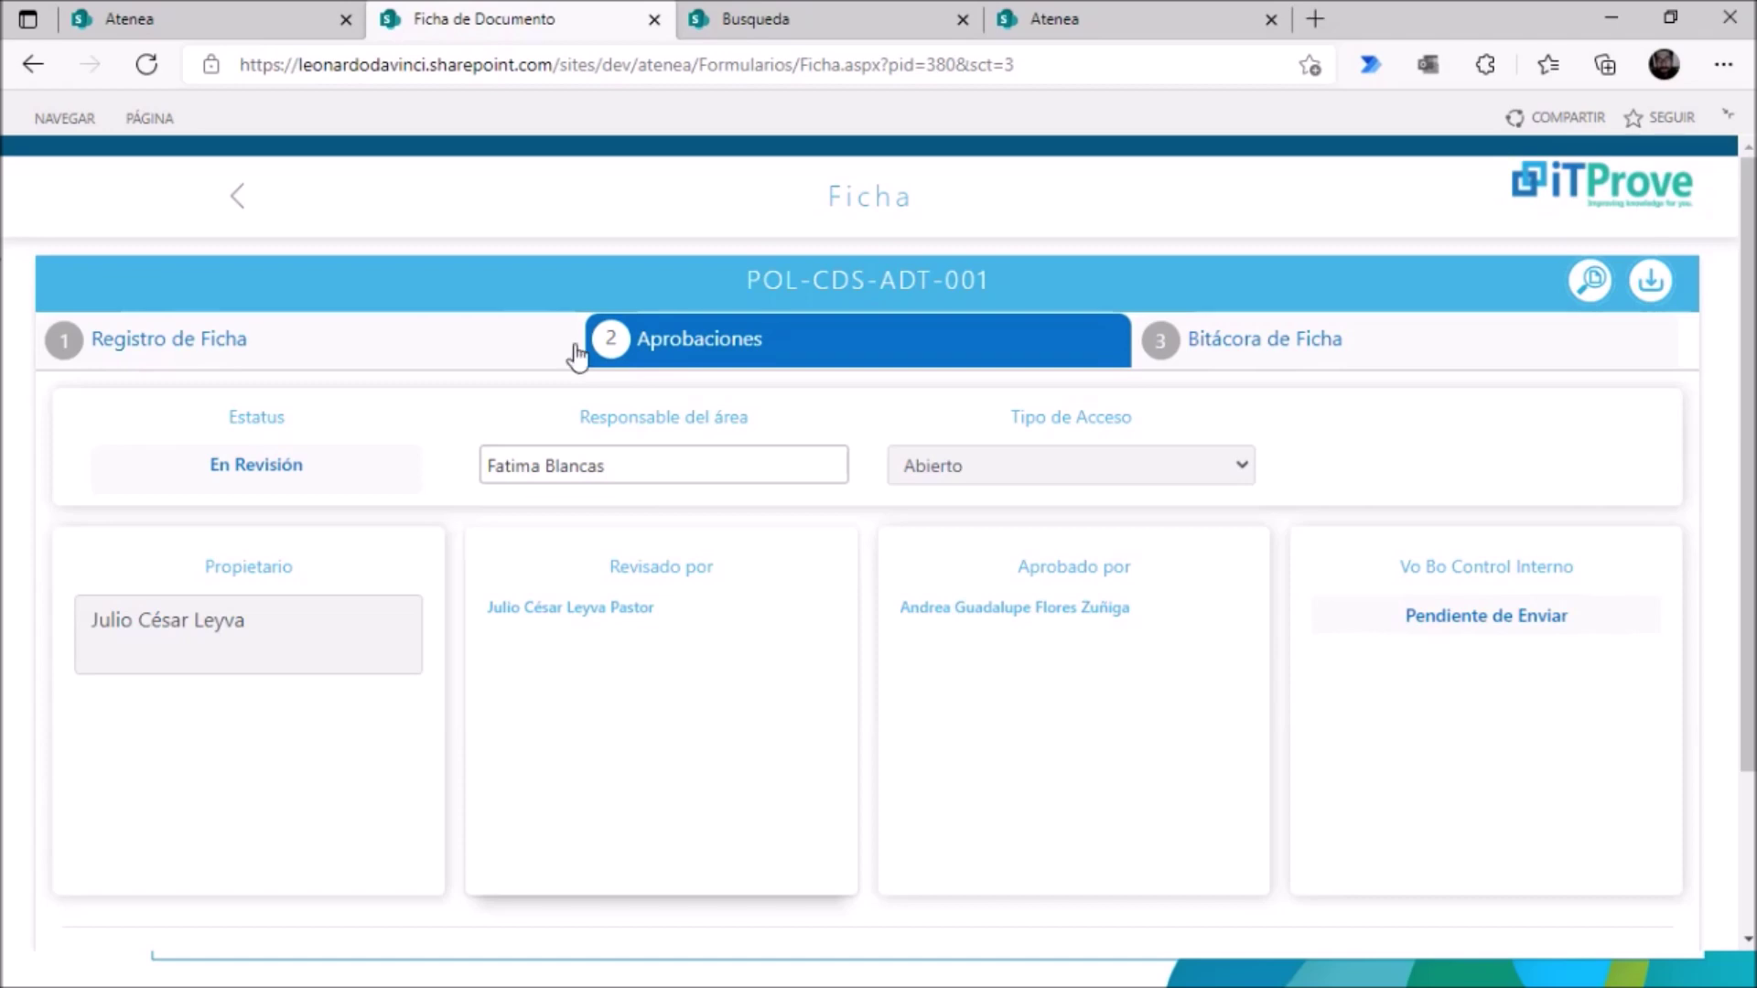
scroll(1011, 590, "down", 1)
scroll(951, 384, "up", 1)
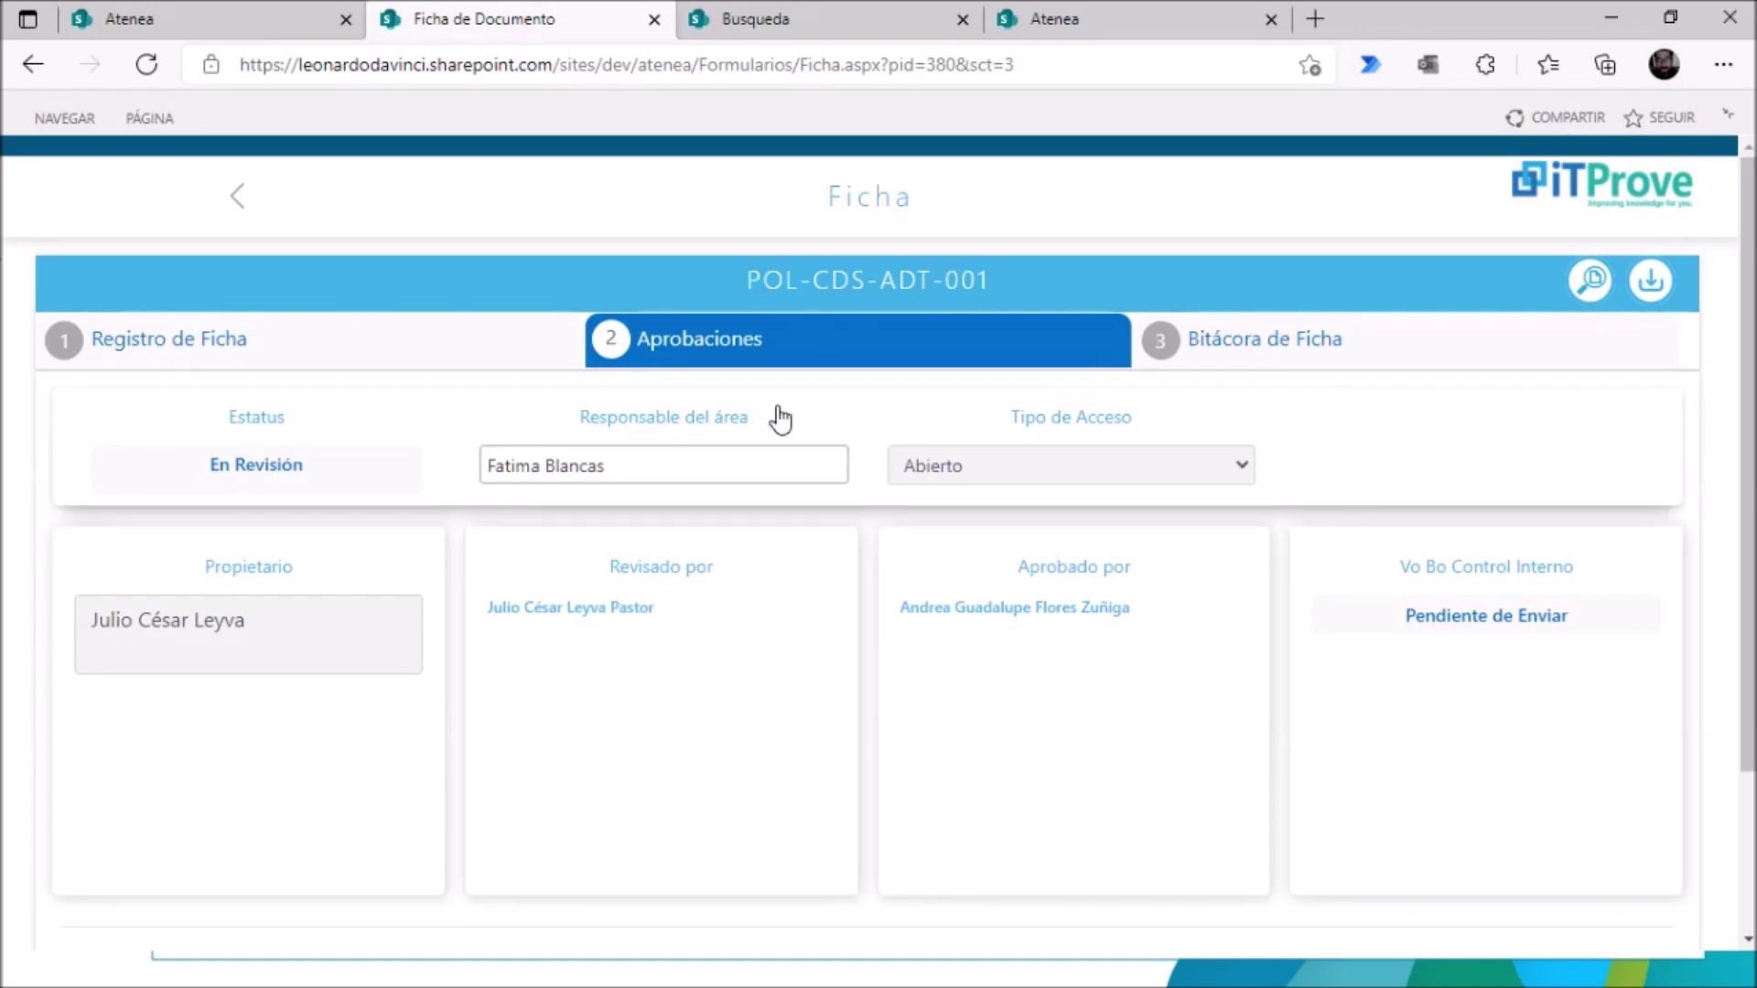
Step: Start a new document record from the Atenea home page and review its Tipo de documento and País options
key("ctrl+shift+Tab")
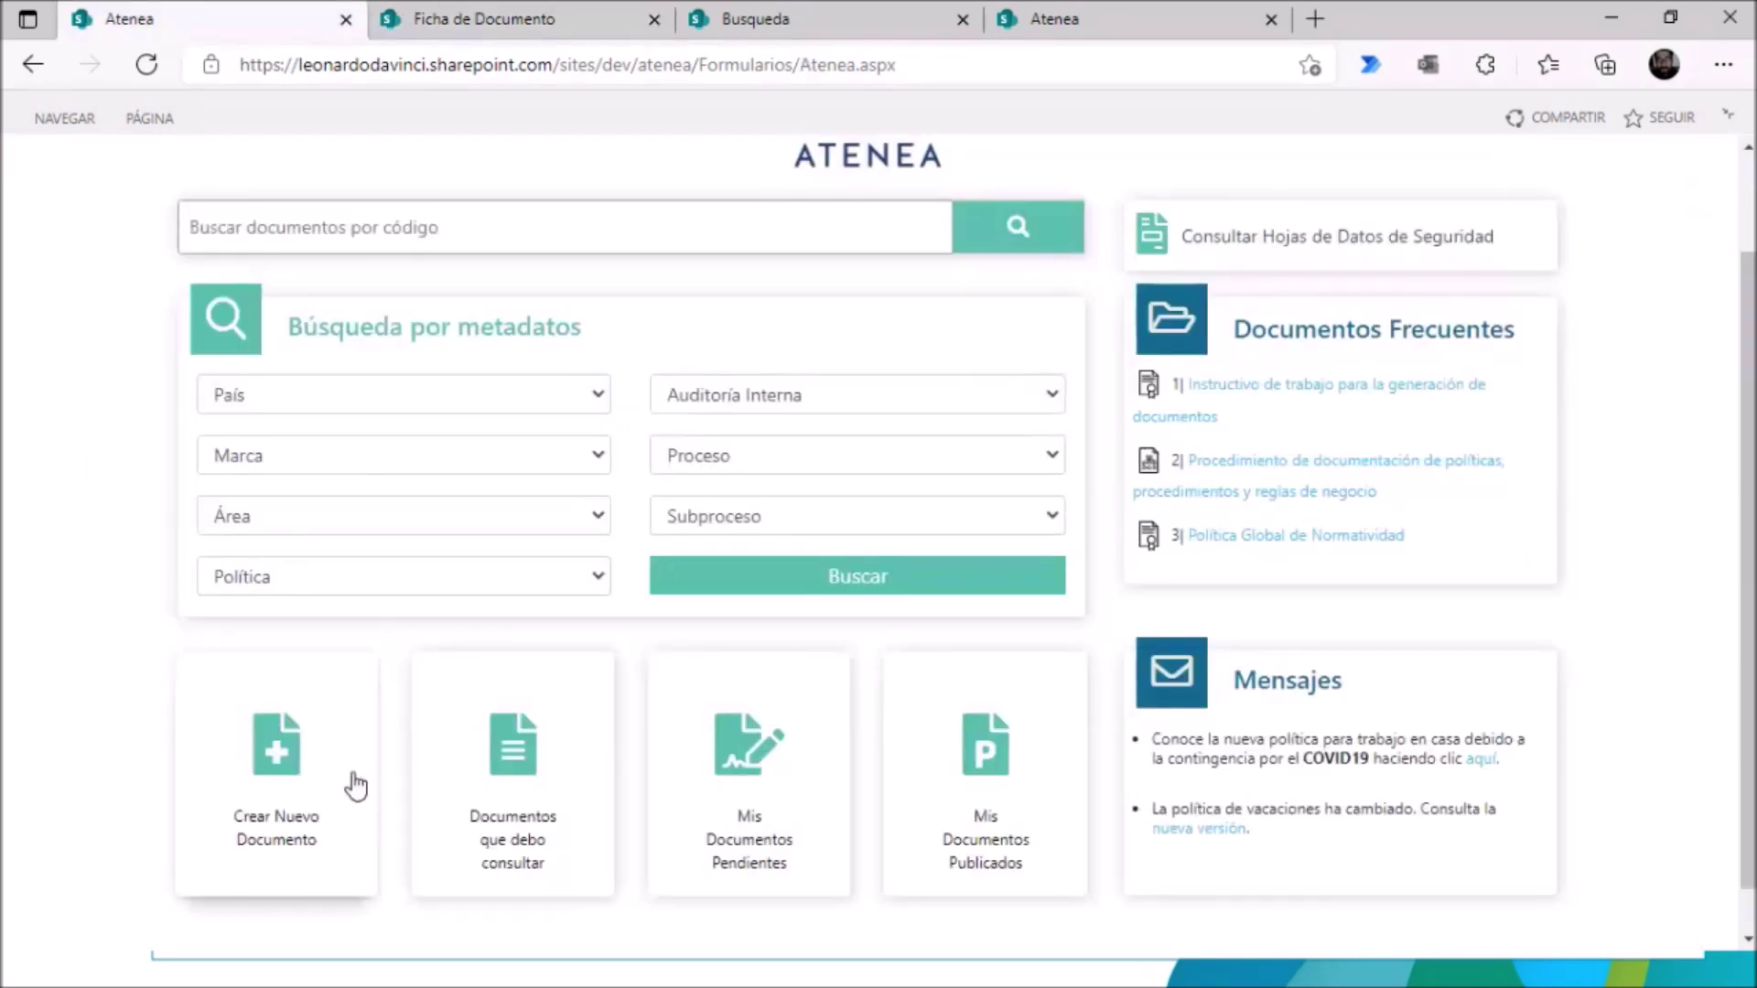
left_click(356, 785)
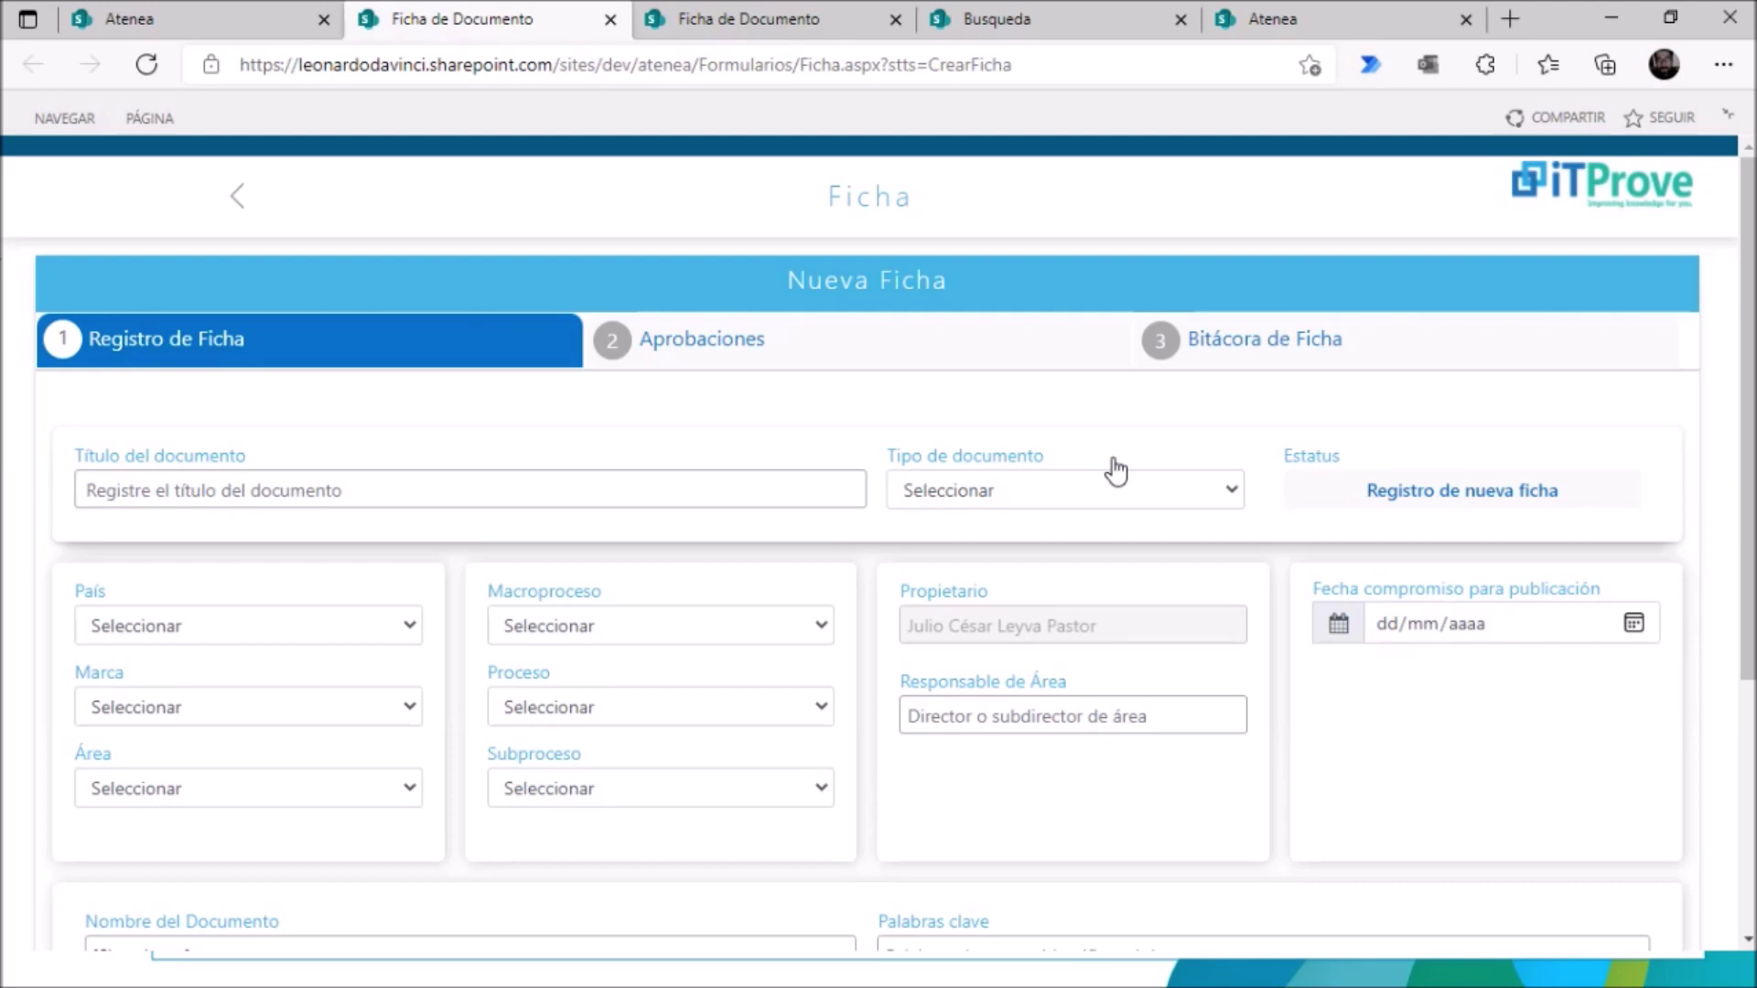
left_click(1115, 476)
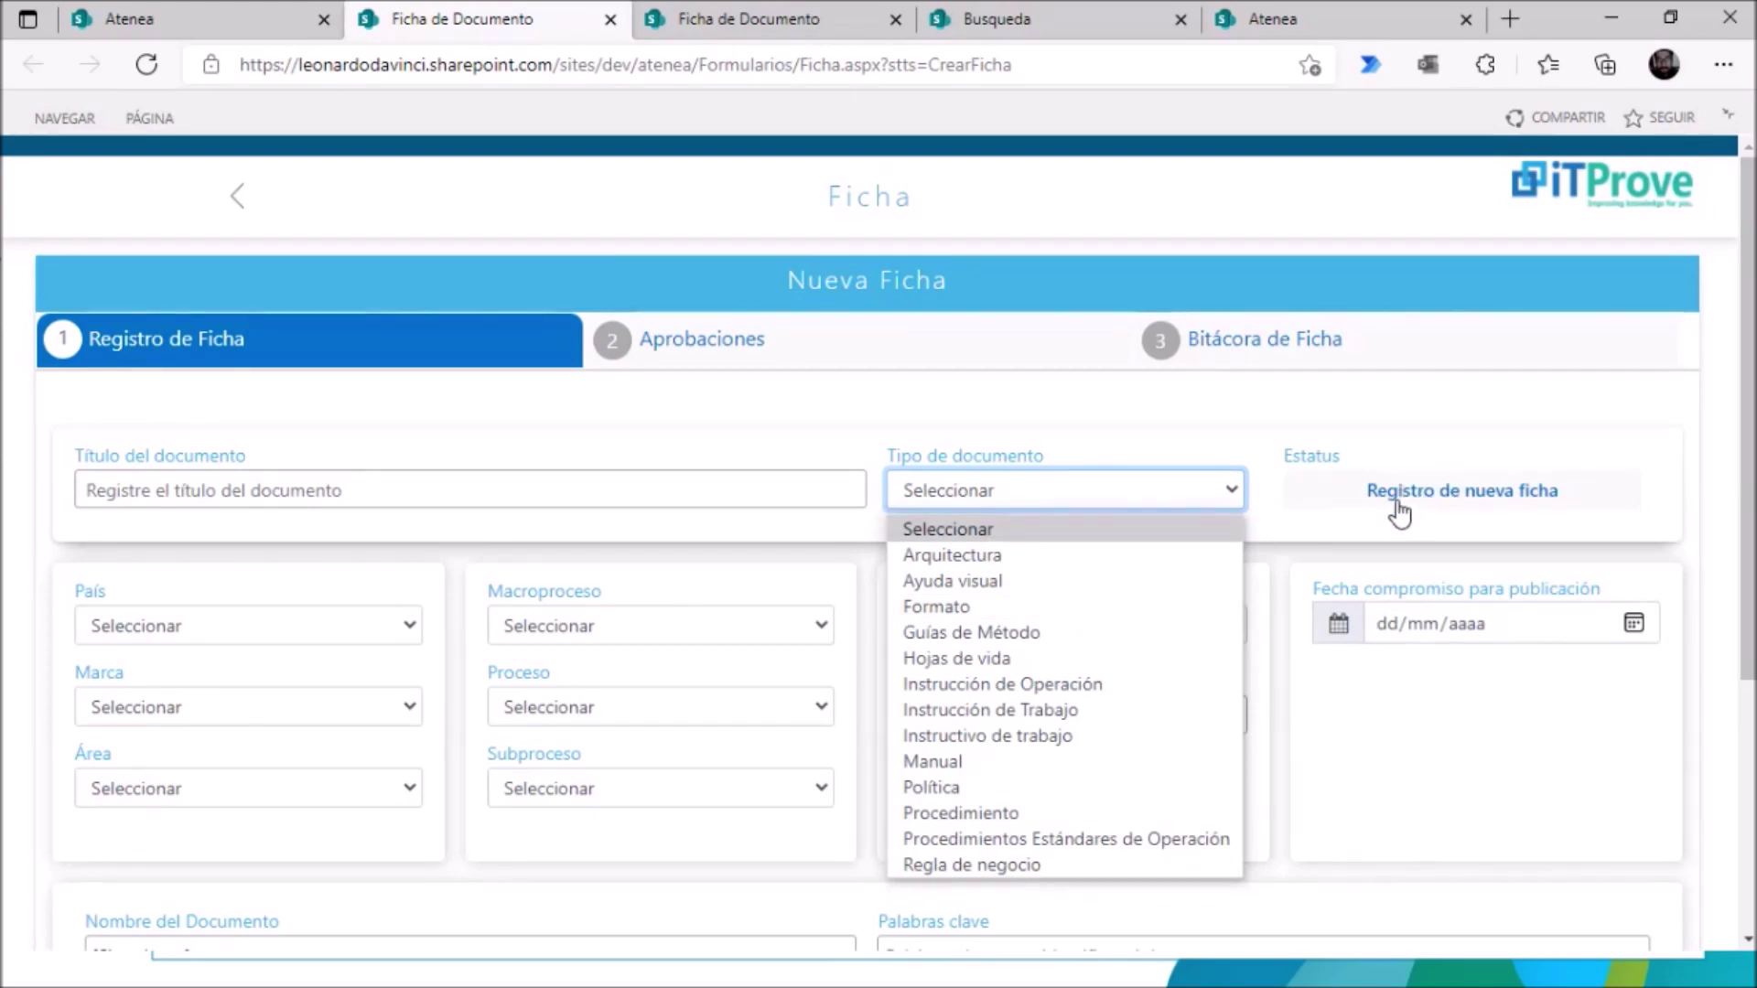
left_click(242, 627)
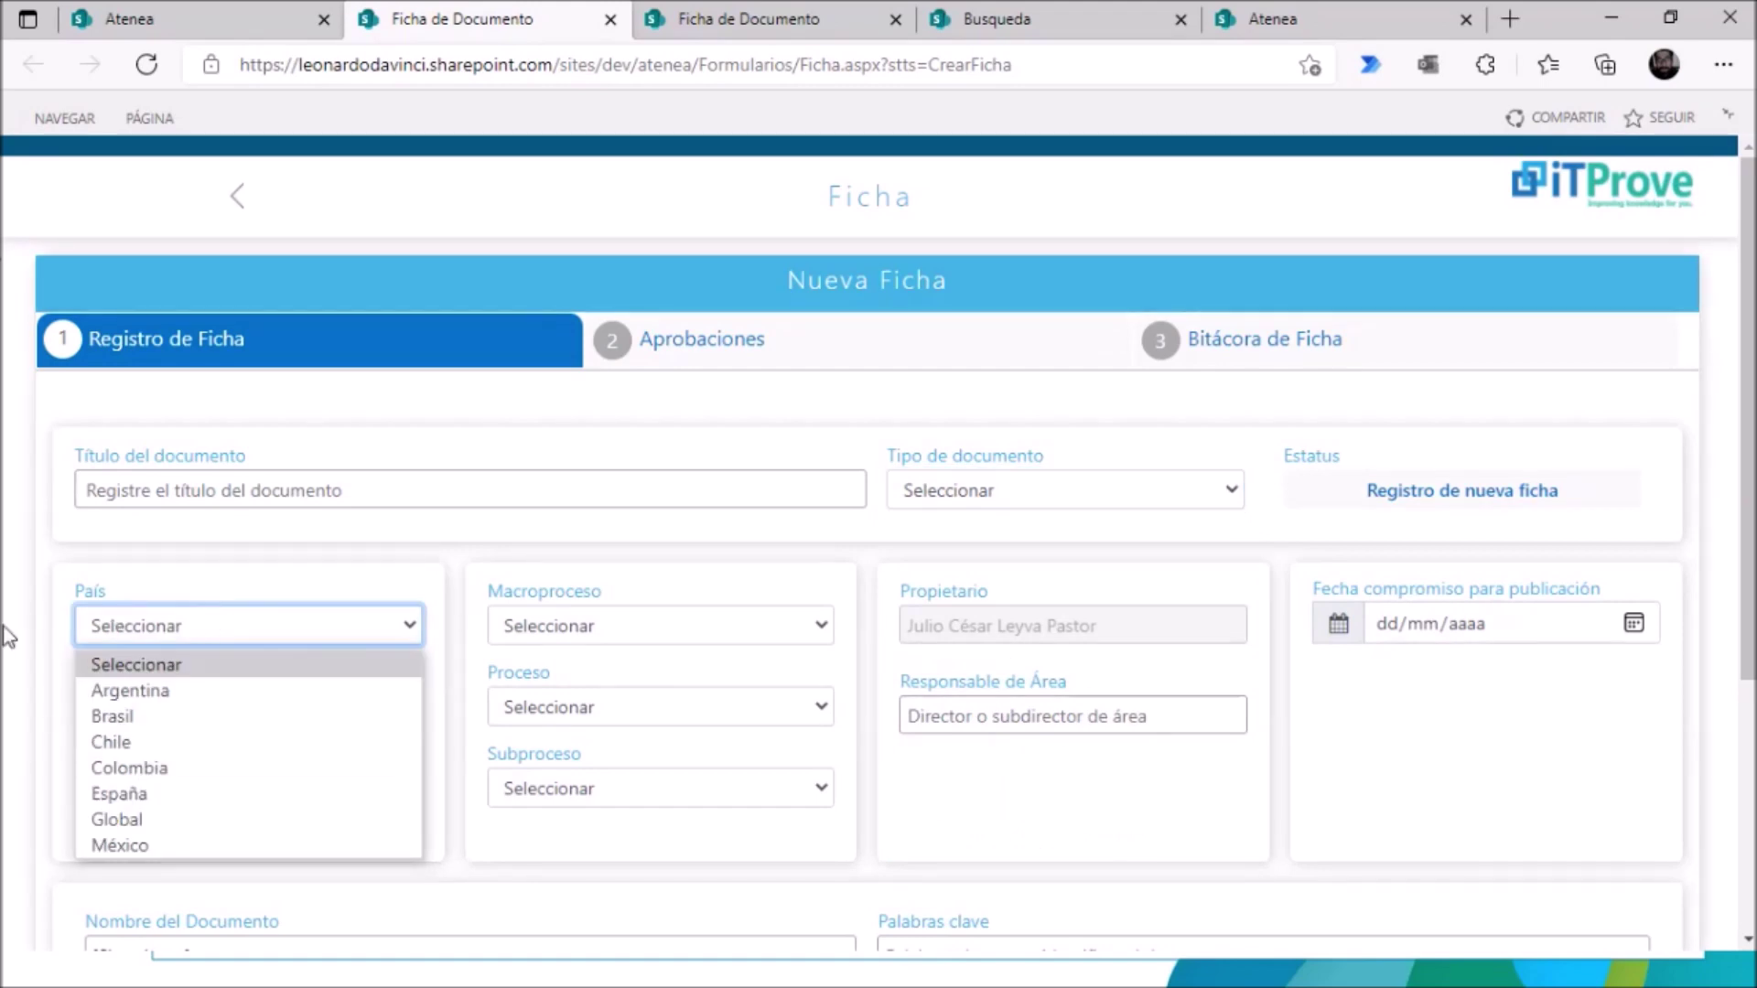
scroll(667, 595, "down", 3)
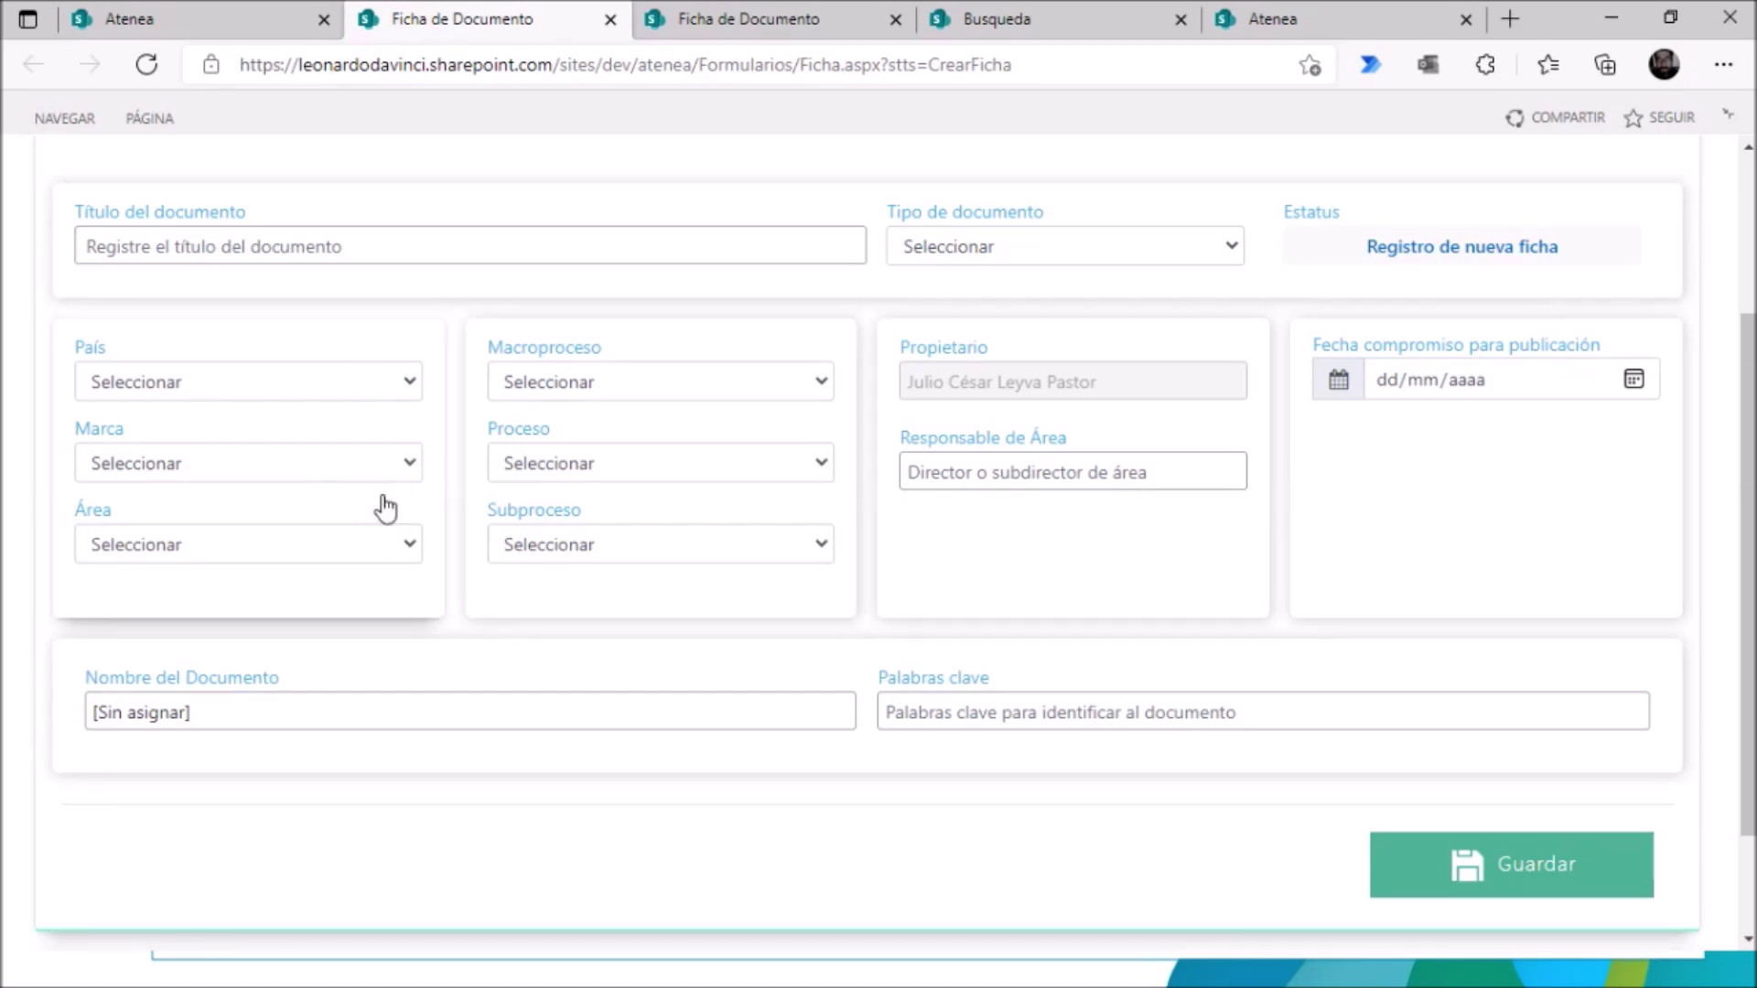
scroll(384, 508, "up", 2)
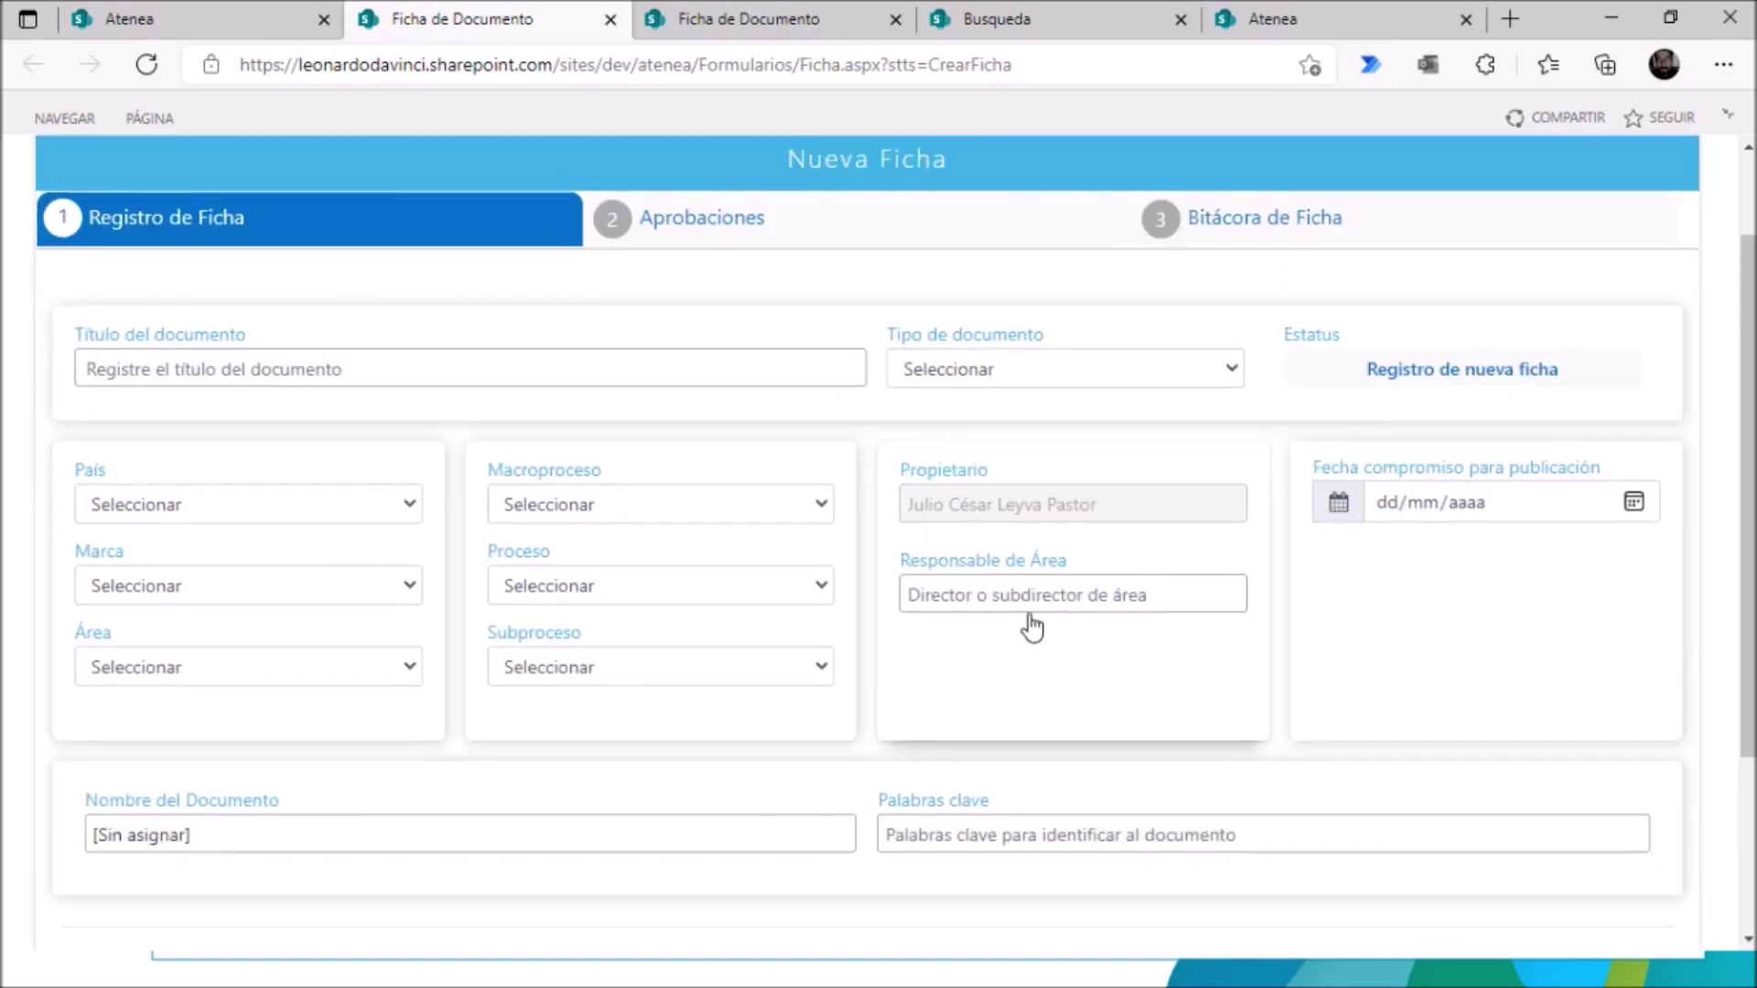
Step: Assign the Responsable de Área of the new record by searching for the person's name, and review the rest of the form
left_click(1100, 592)
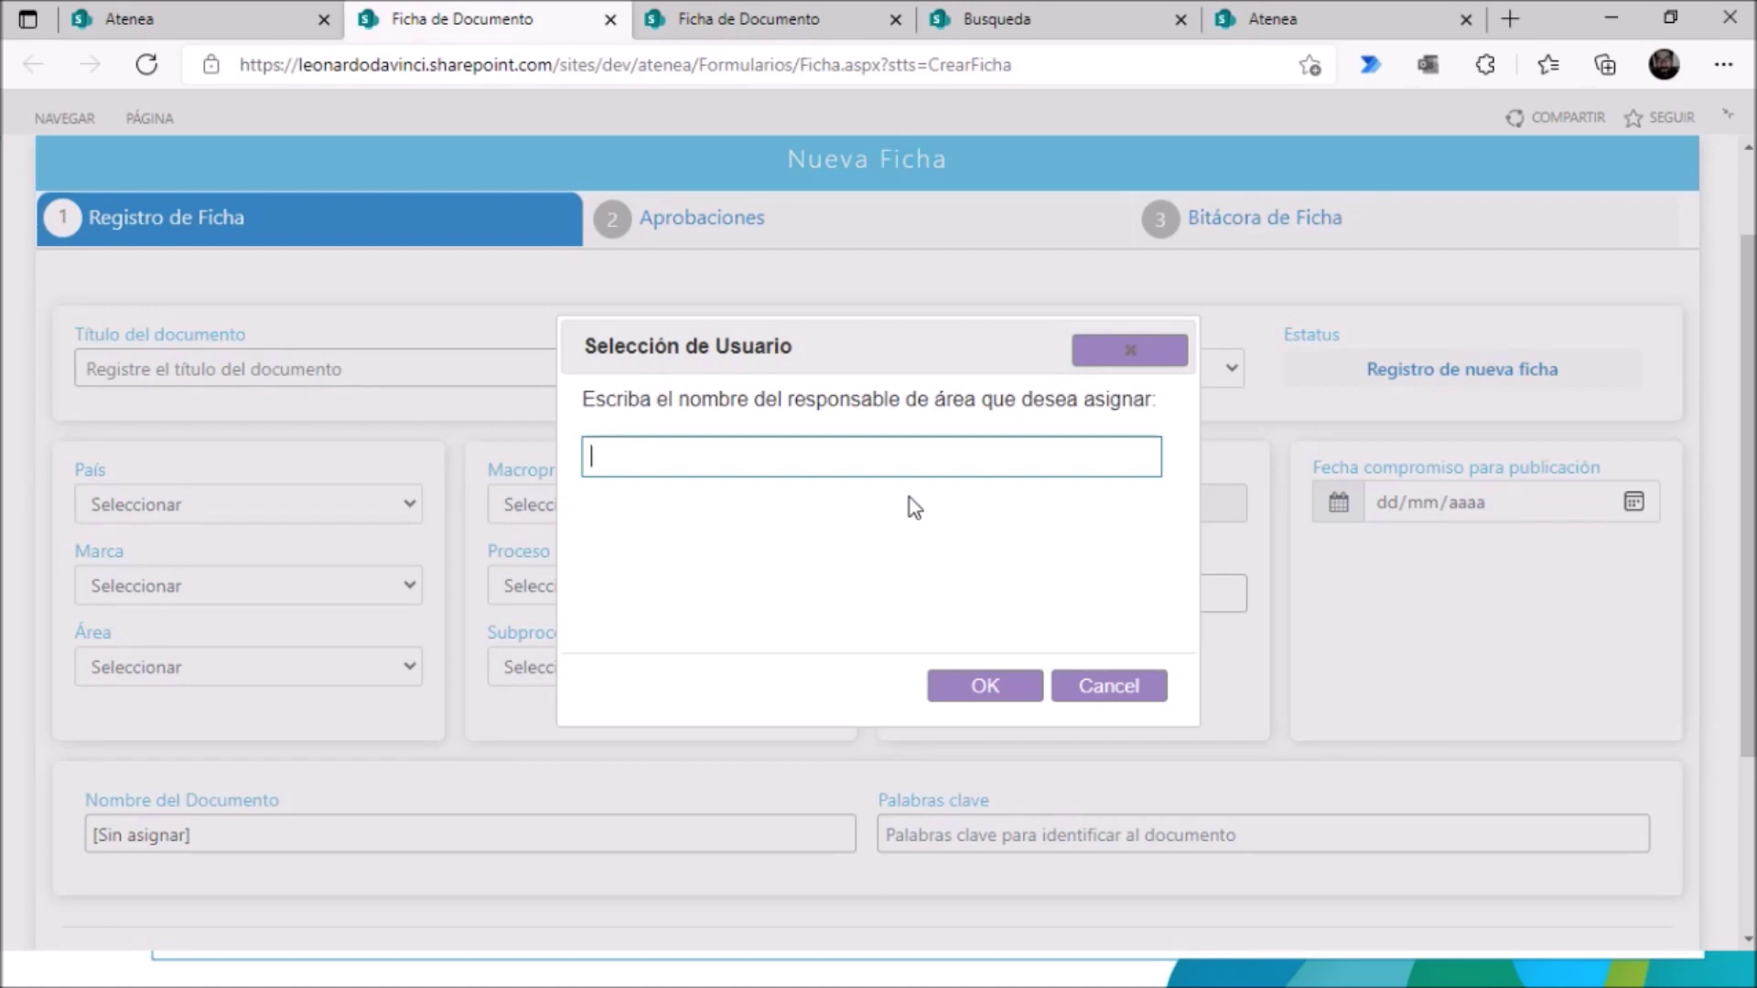
type("fatima")
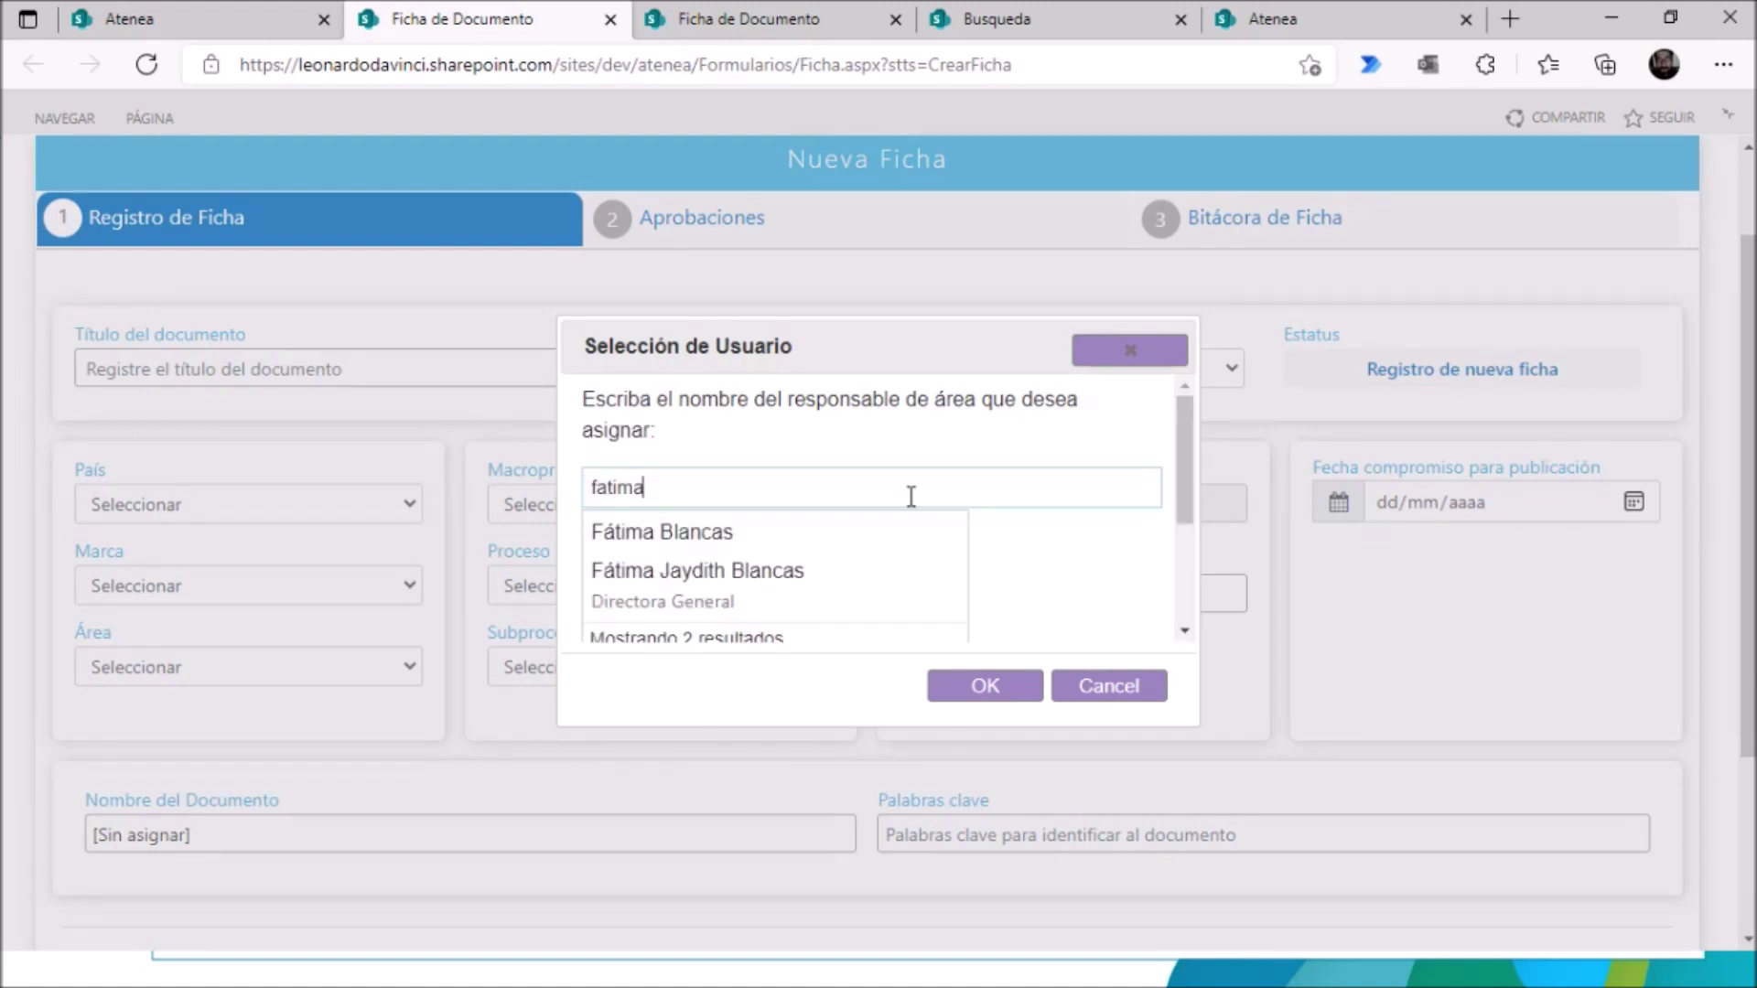
left_click(858, 580)
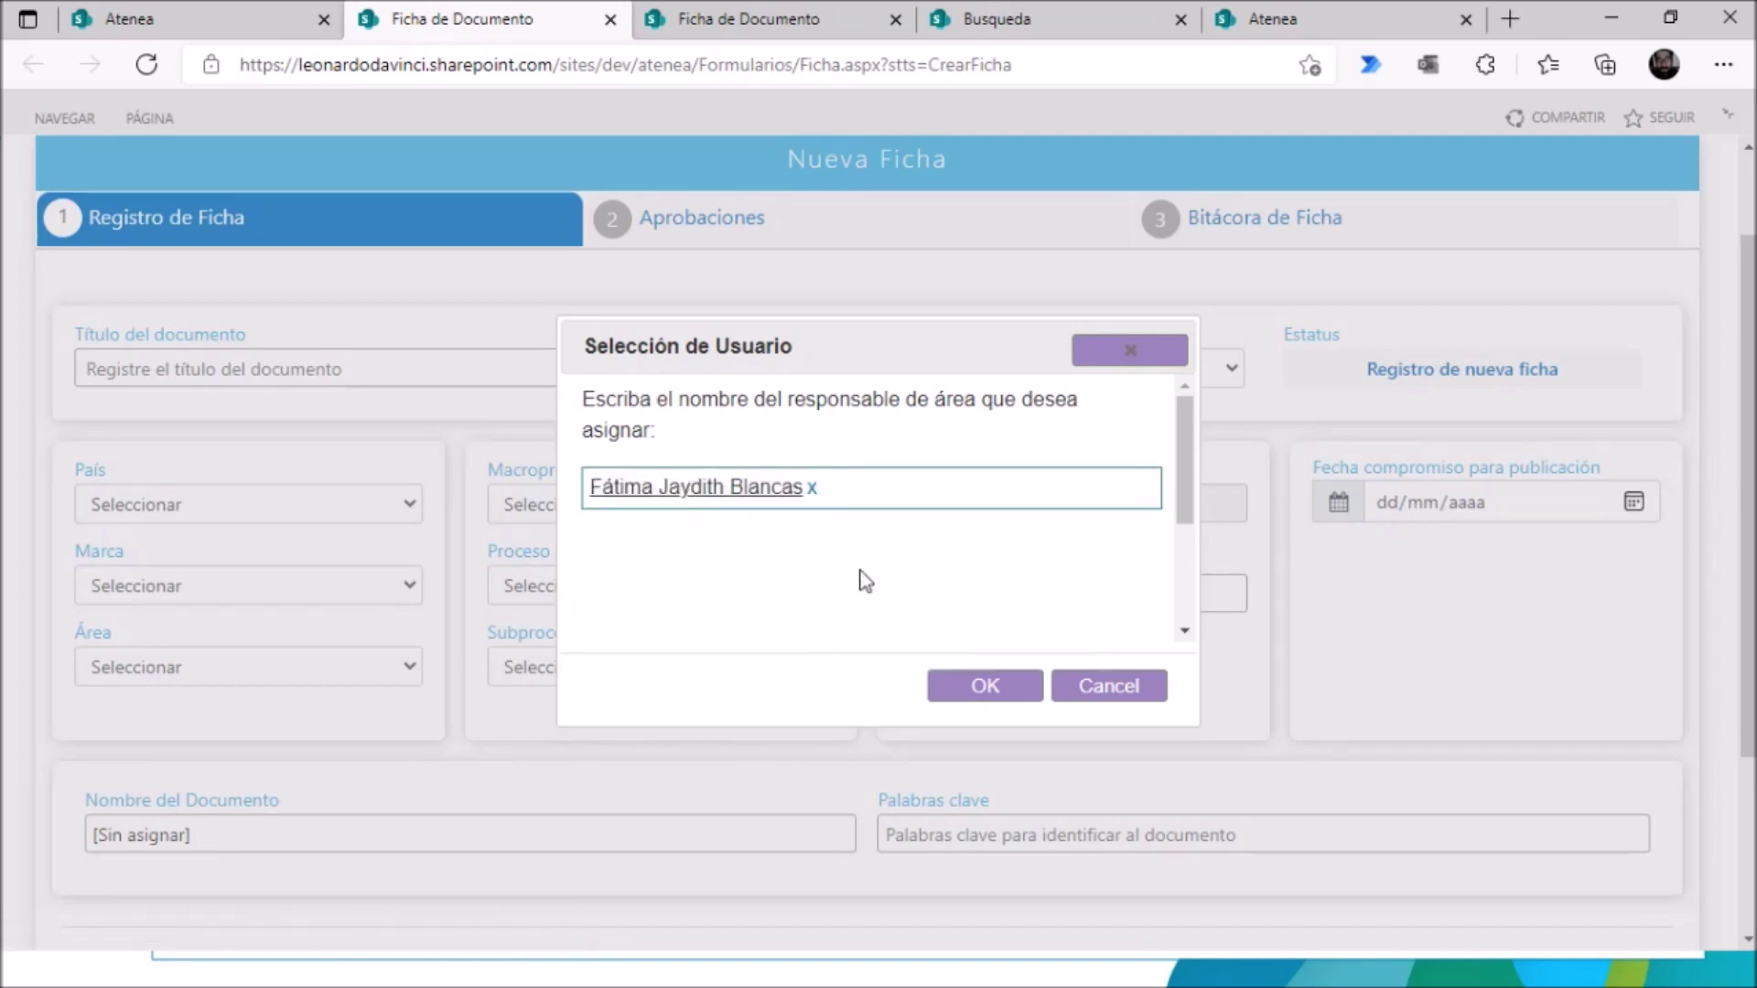
left_click(984, 688)
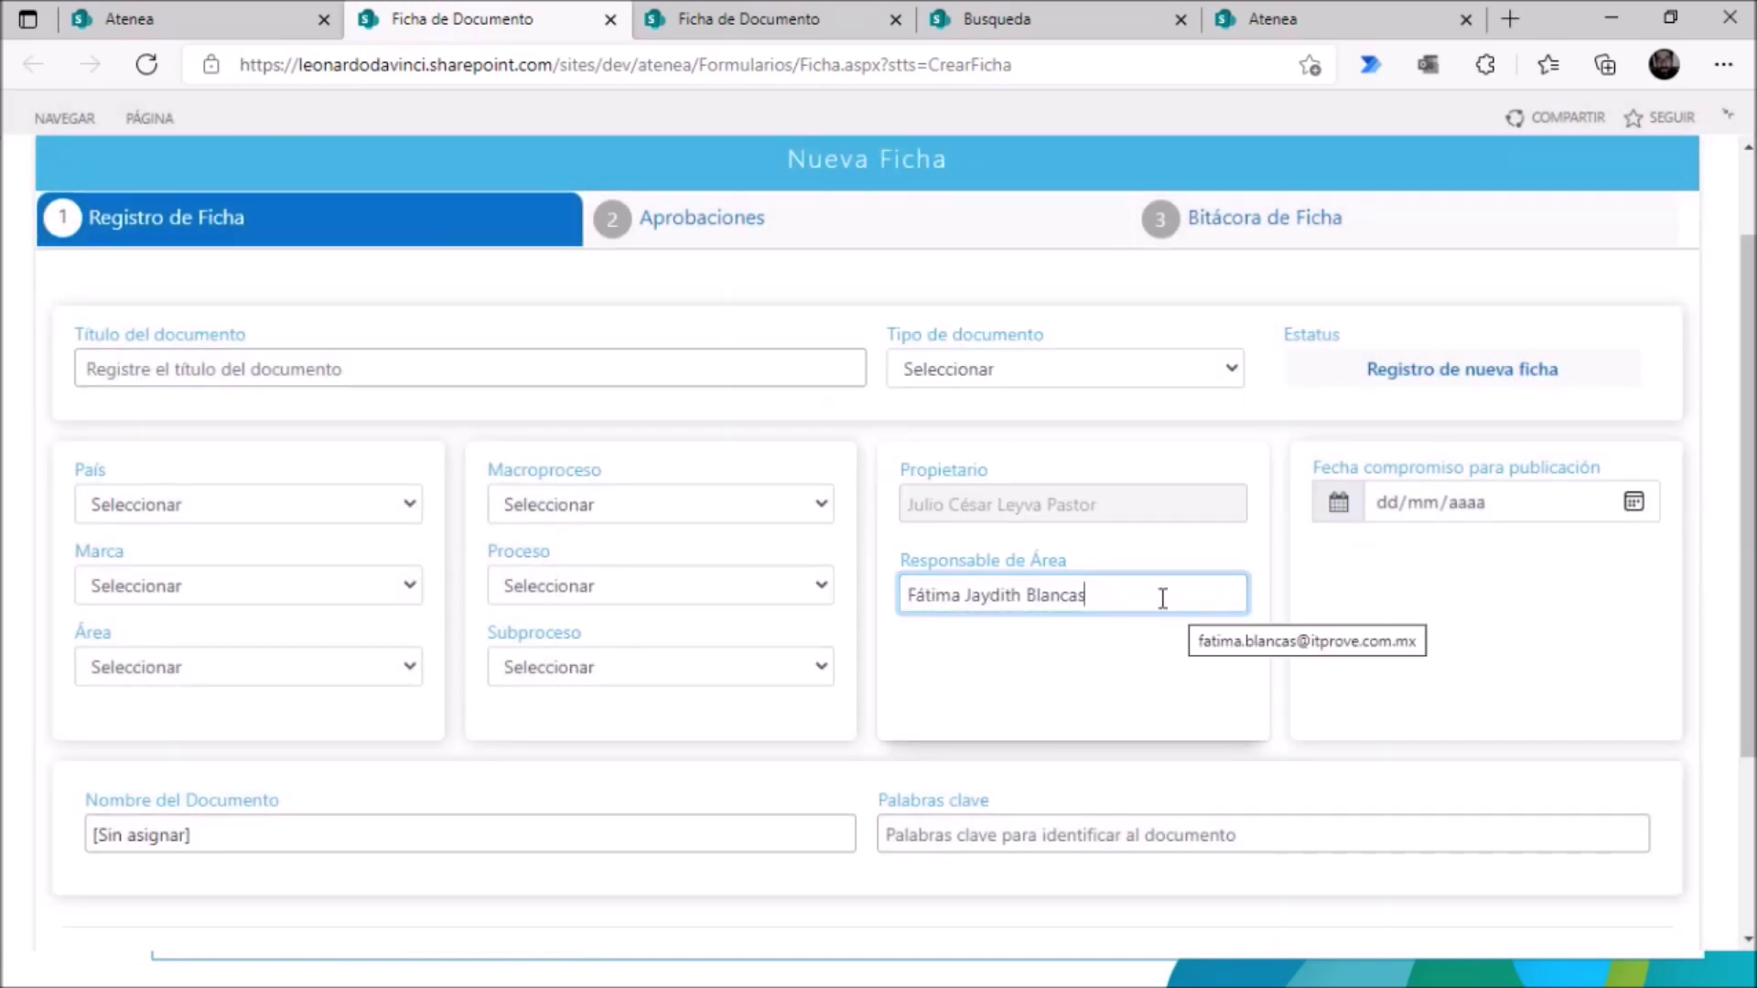
scroll(1184, 600, "down", 3)
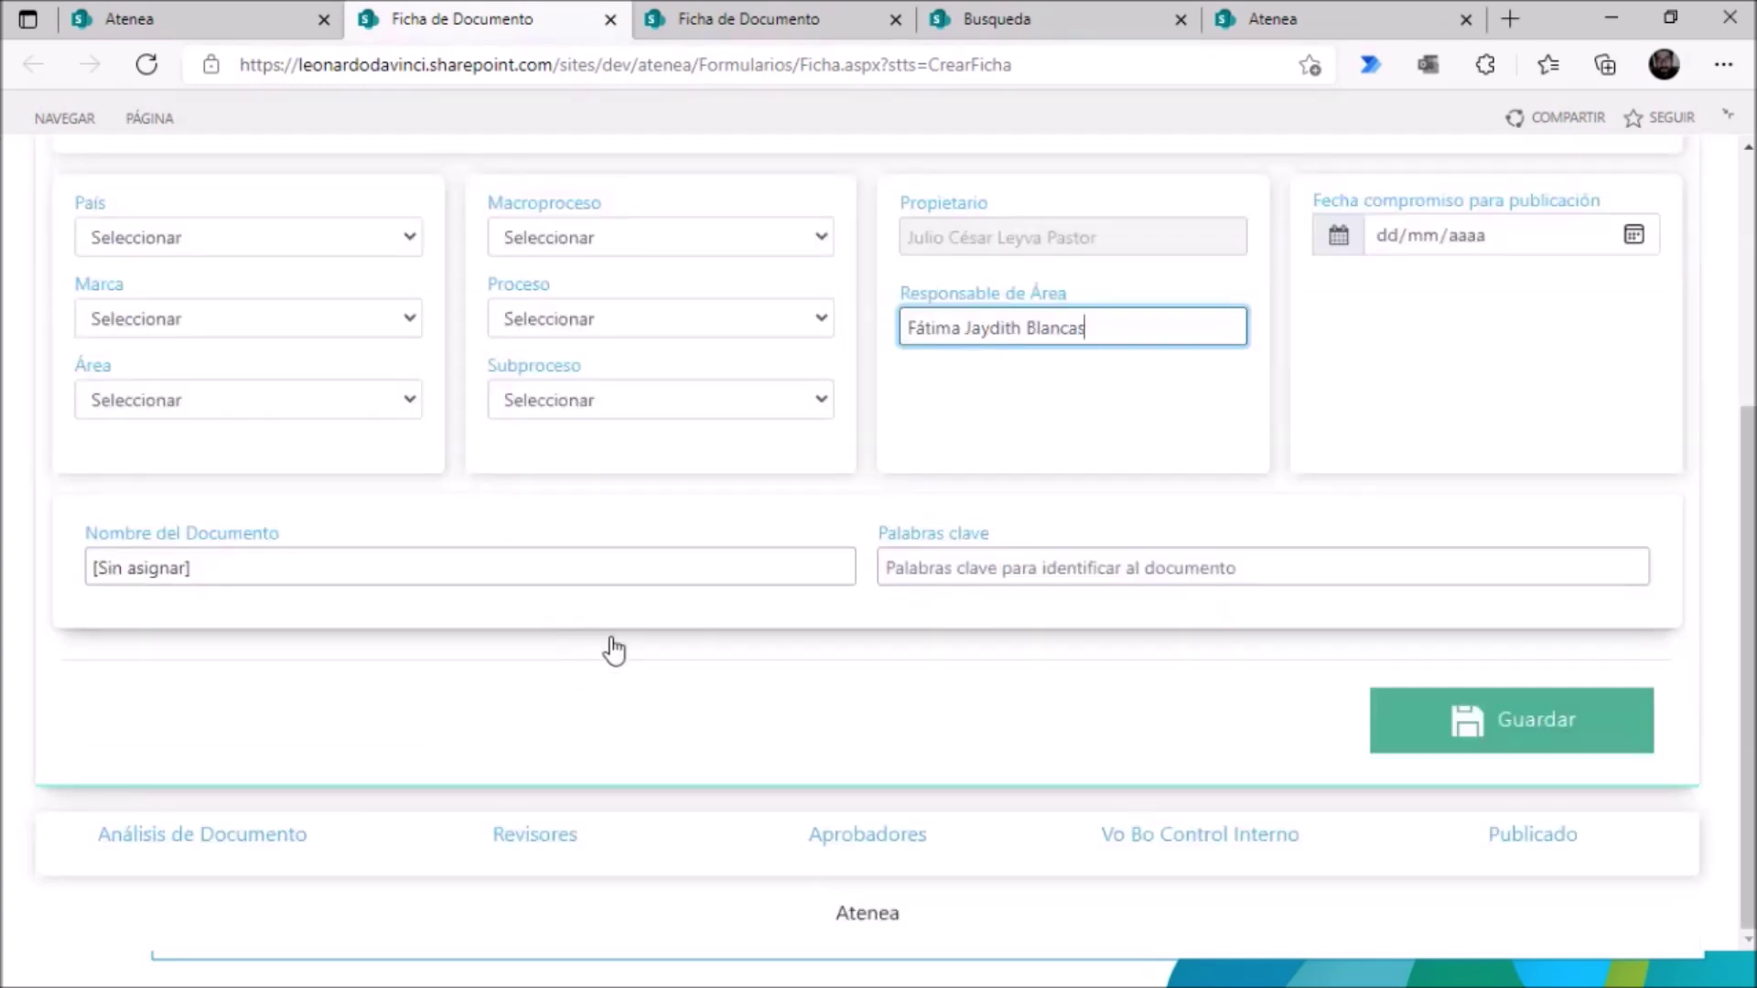
left_click(1480, 759)
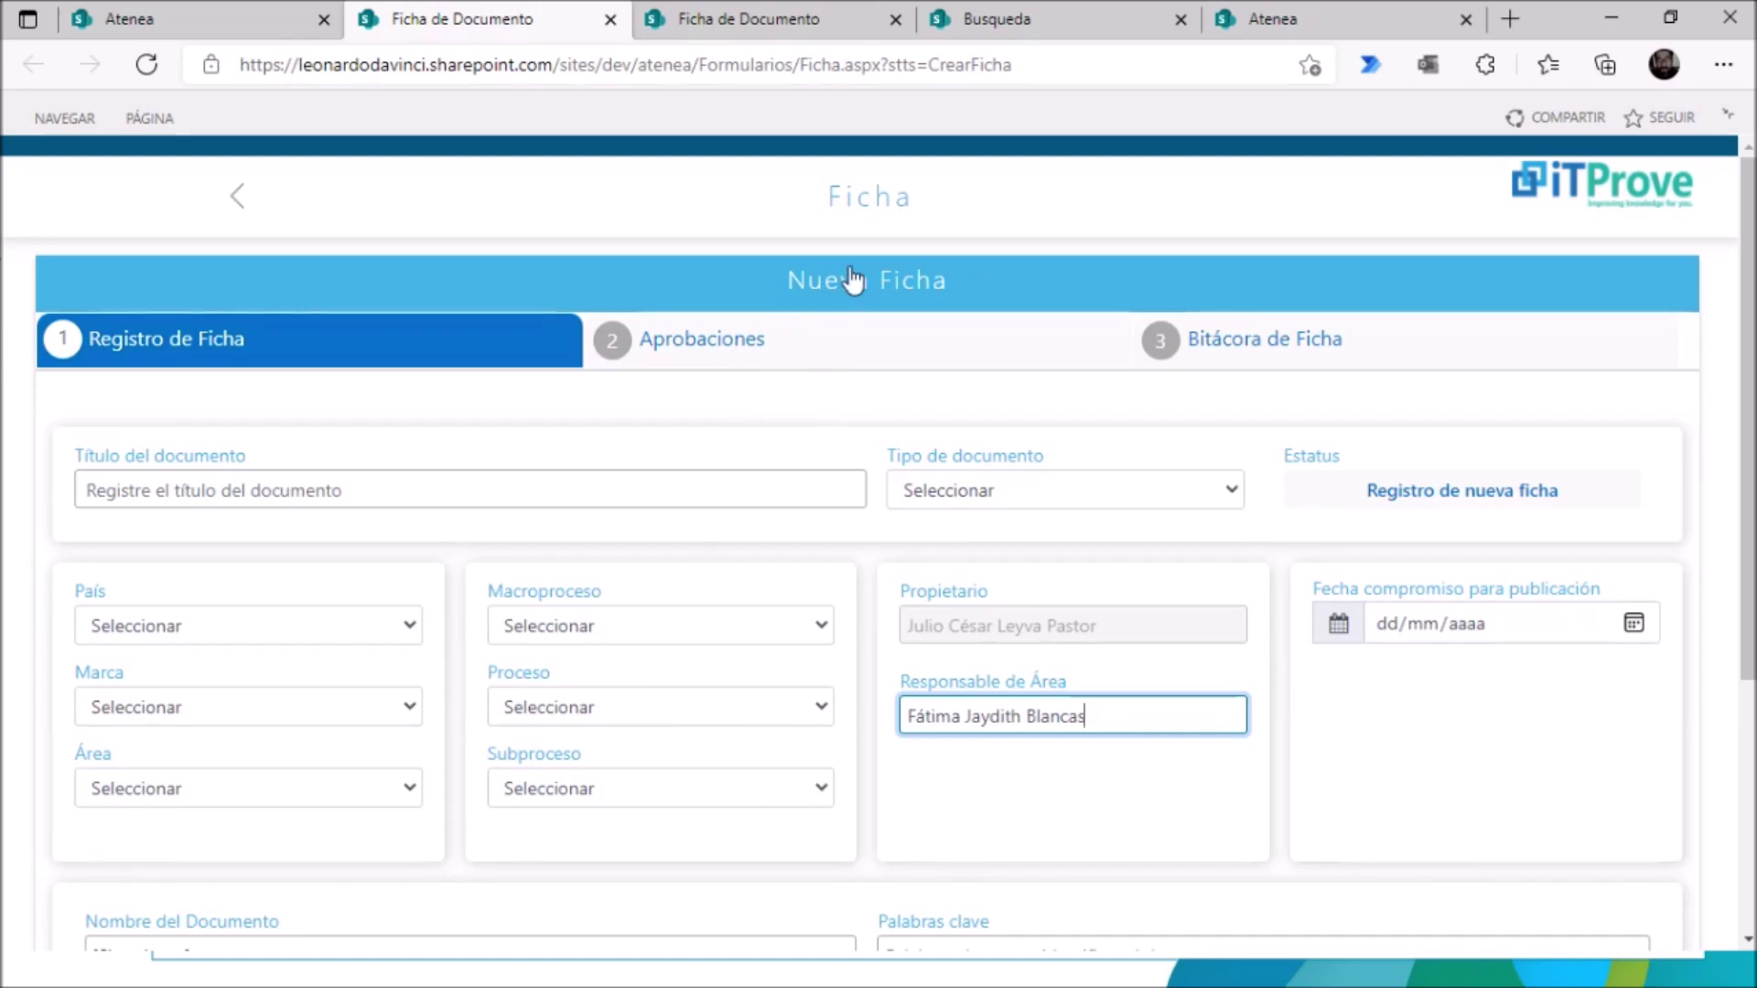
Step: Return to the metadata search results, reload them, and open the record of document POL-AI-MEX-013
left_click(999, 19)
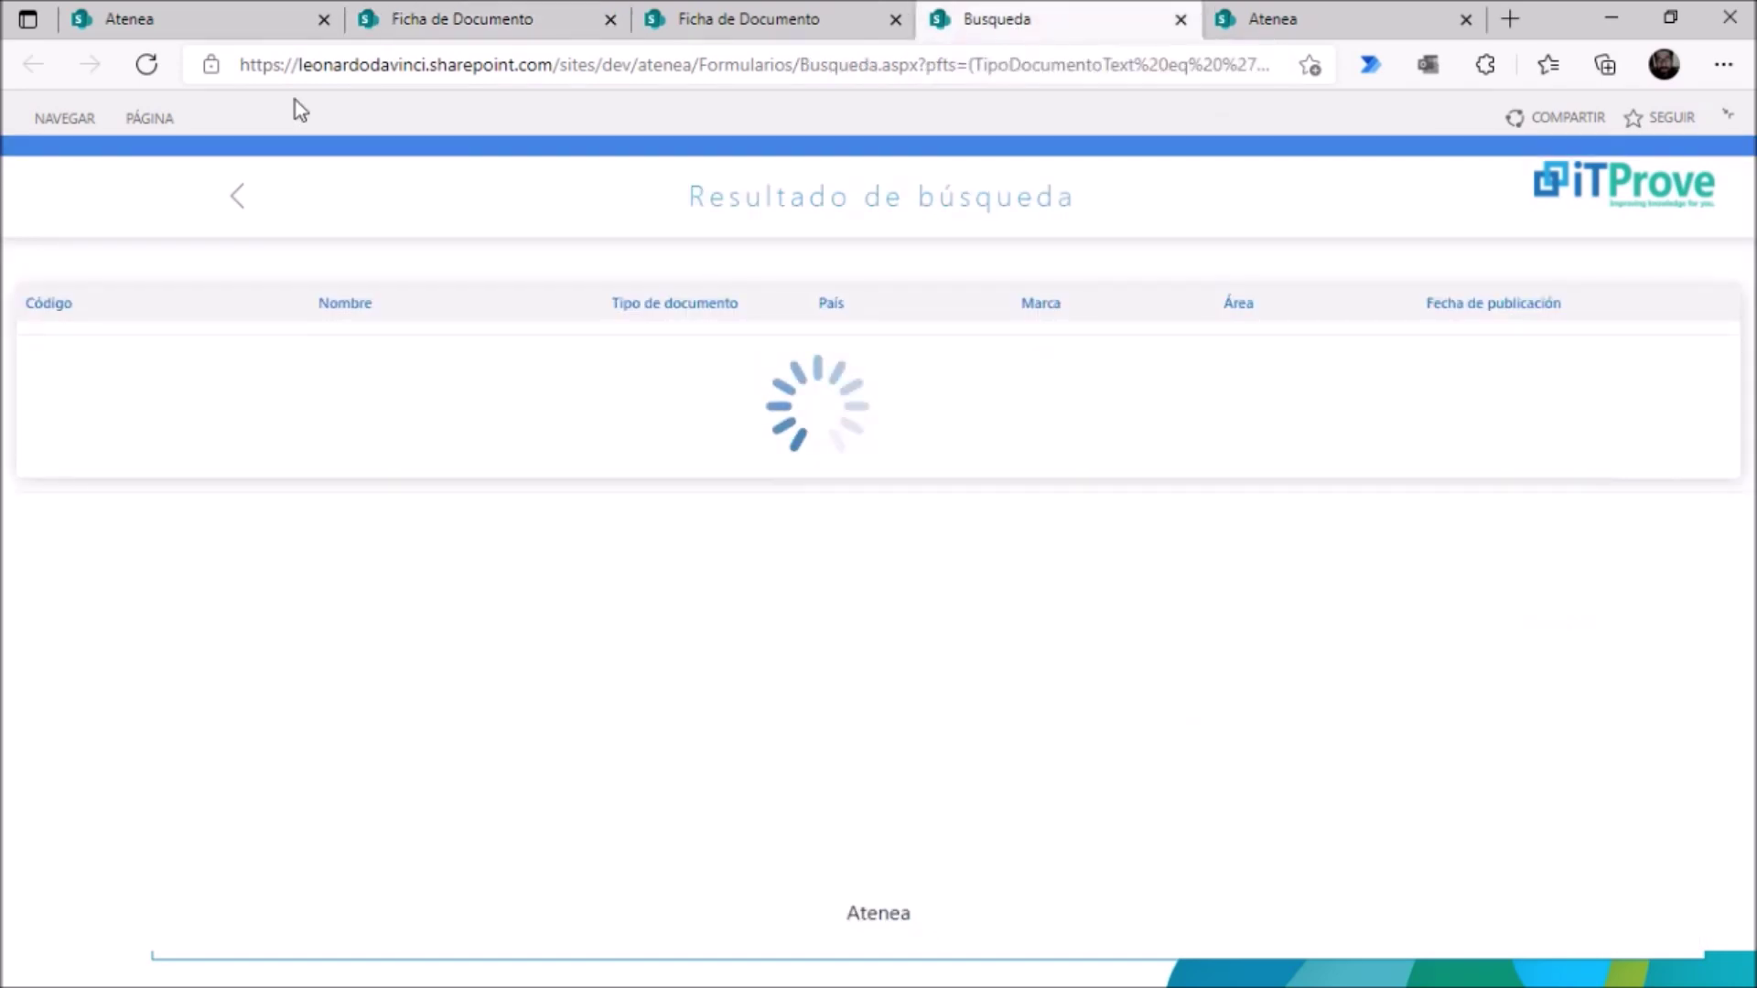
left_click(149, 66)
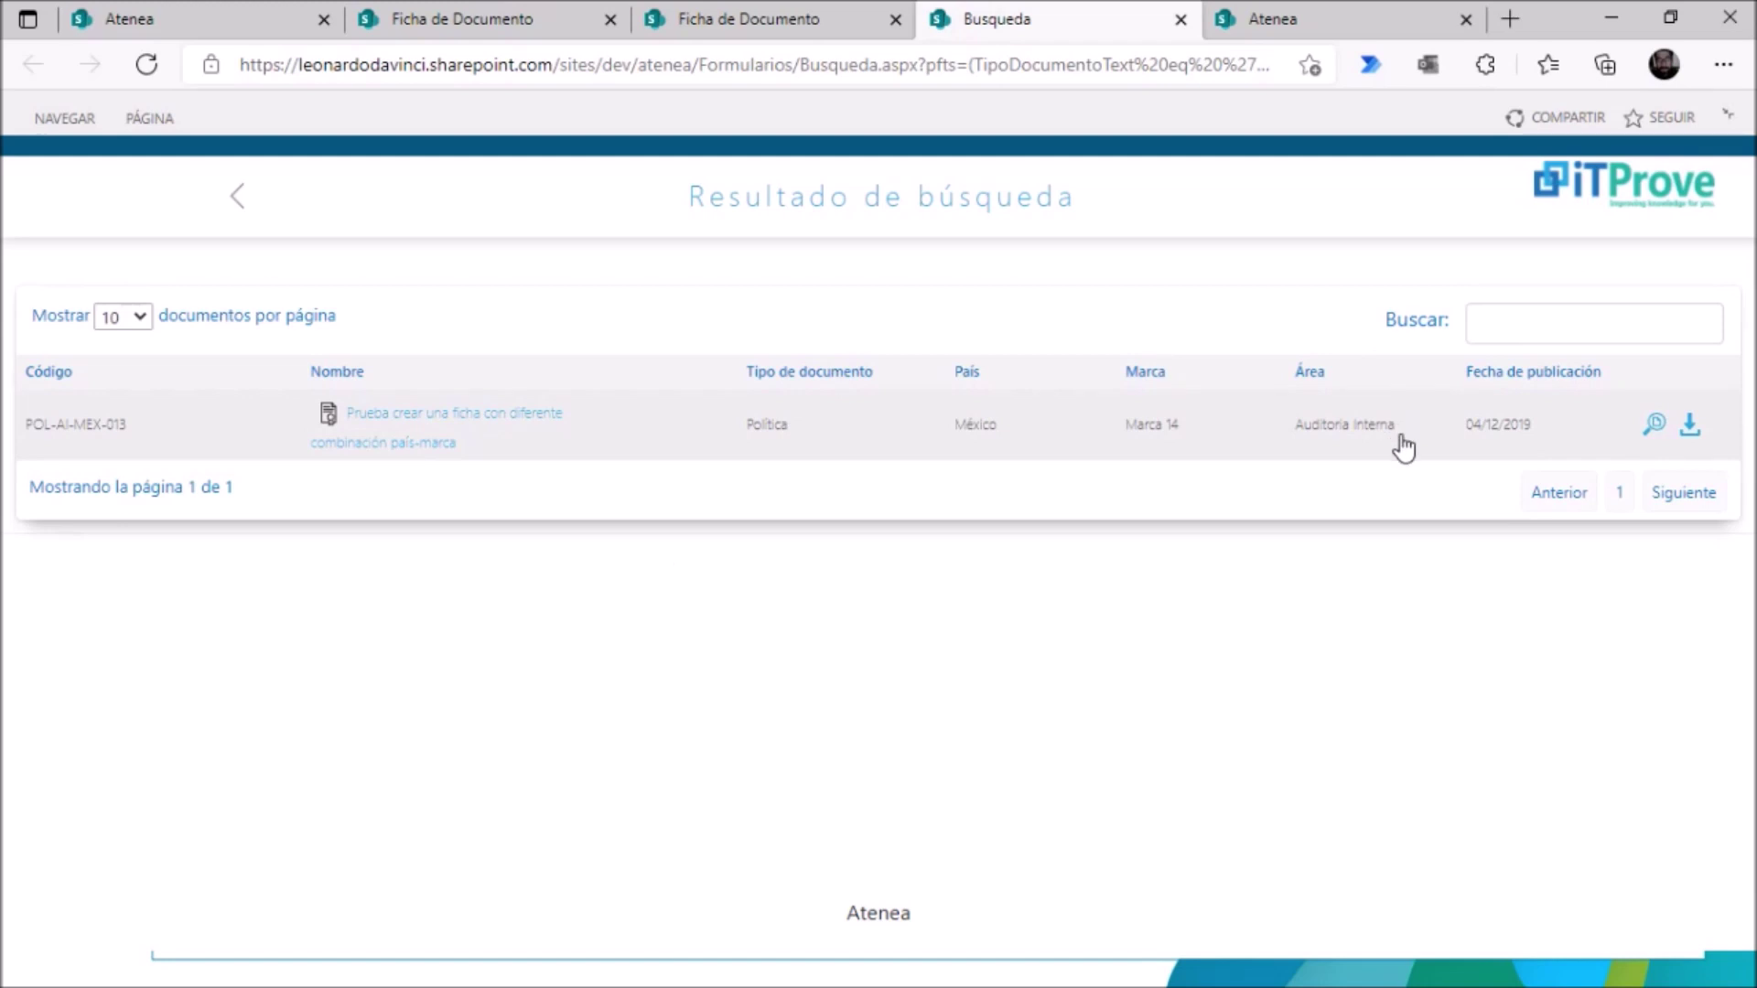
left_click(1357, 453)
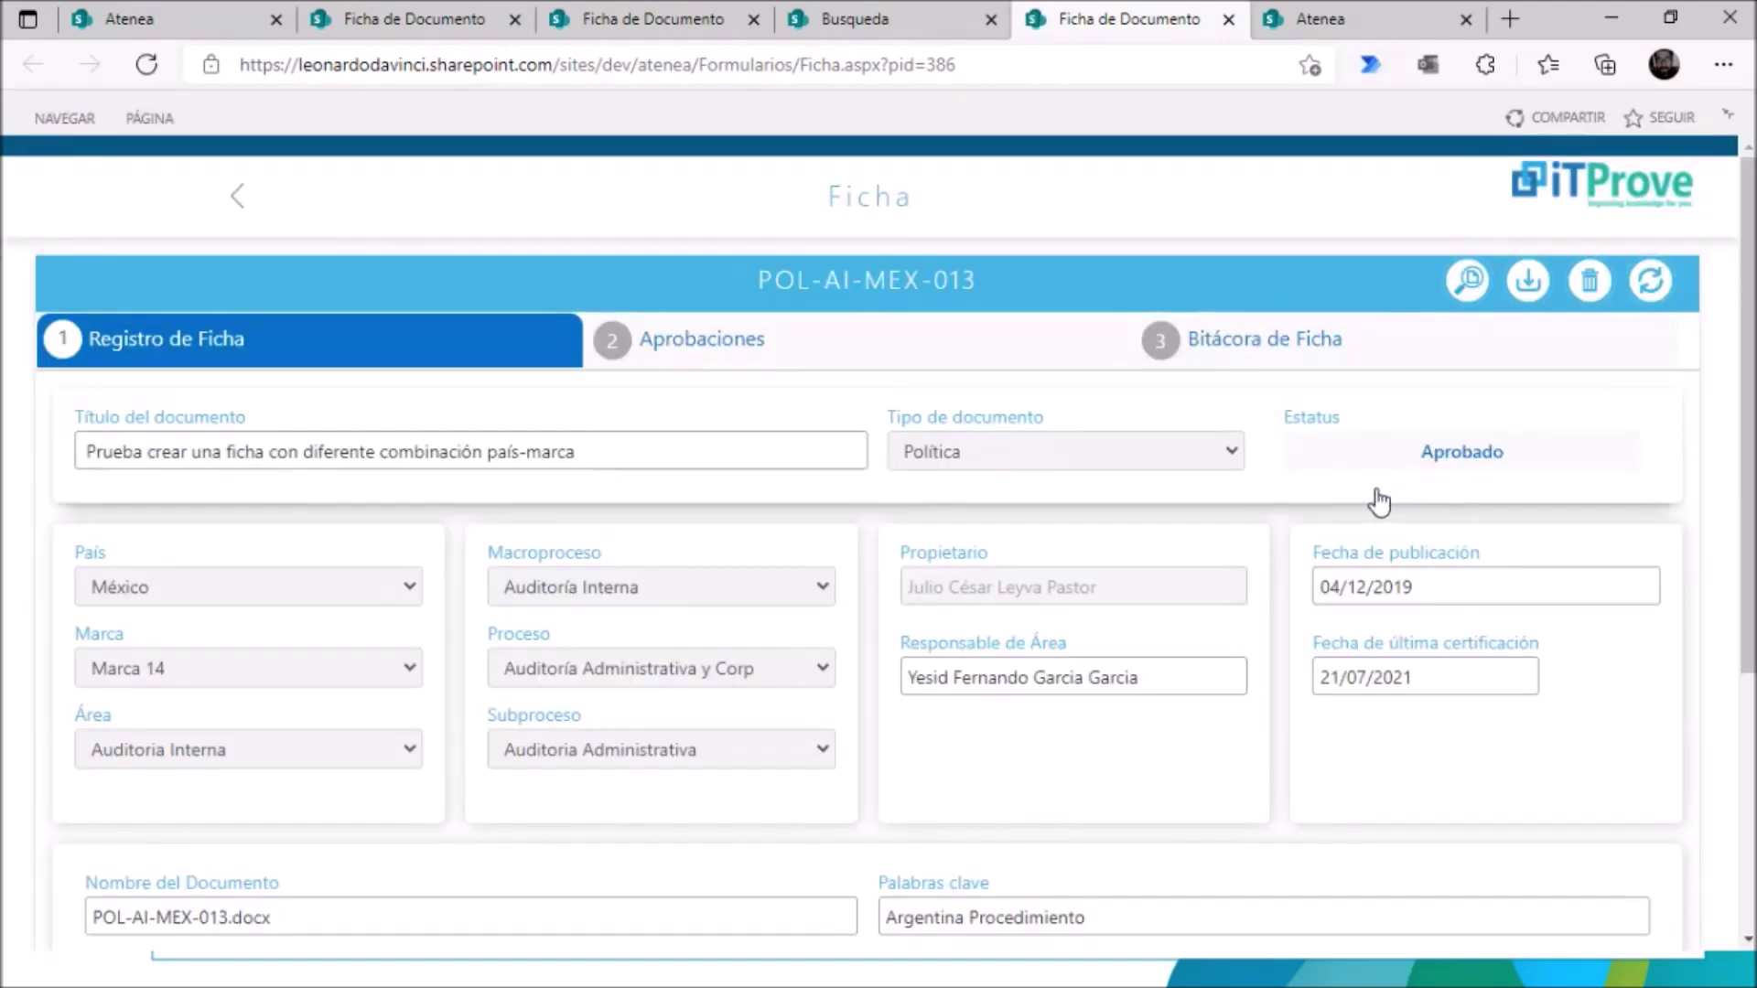
Step: Review the Bitácora de Ficha of POL-AI-MEX-013, covering its document data, reviewers, approvers, internal control sign-off and workflow stages
left_click(1255, 364)
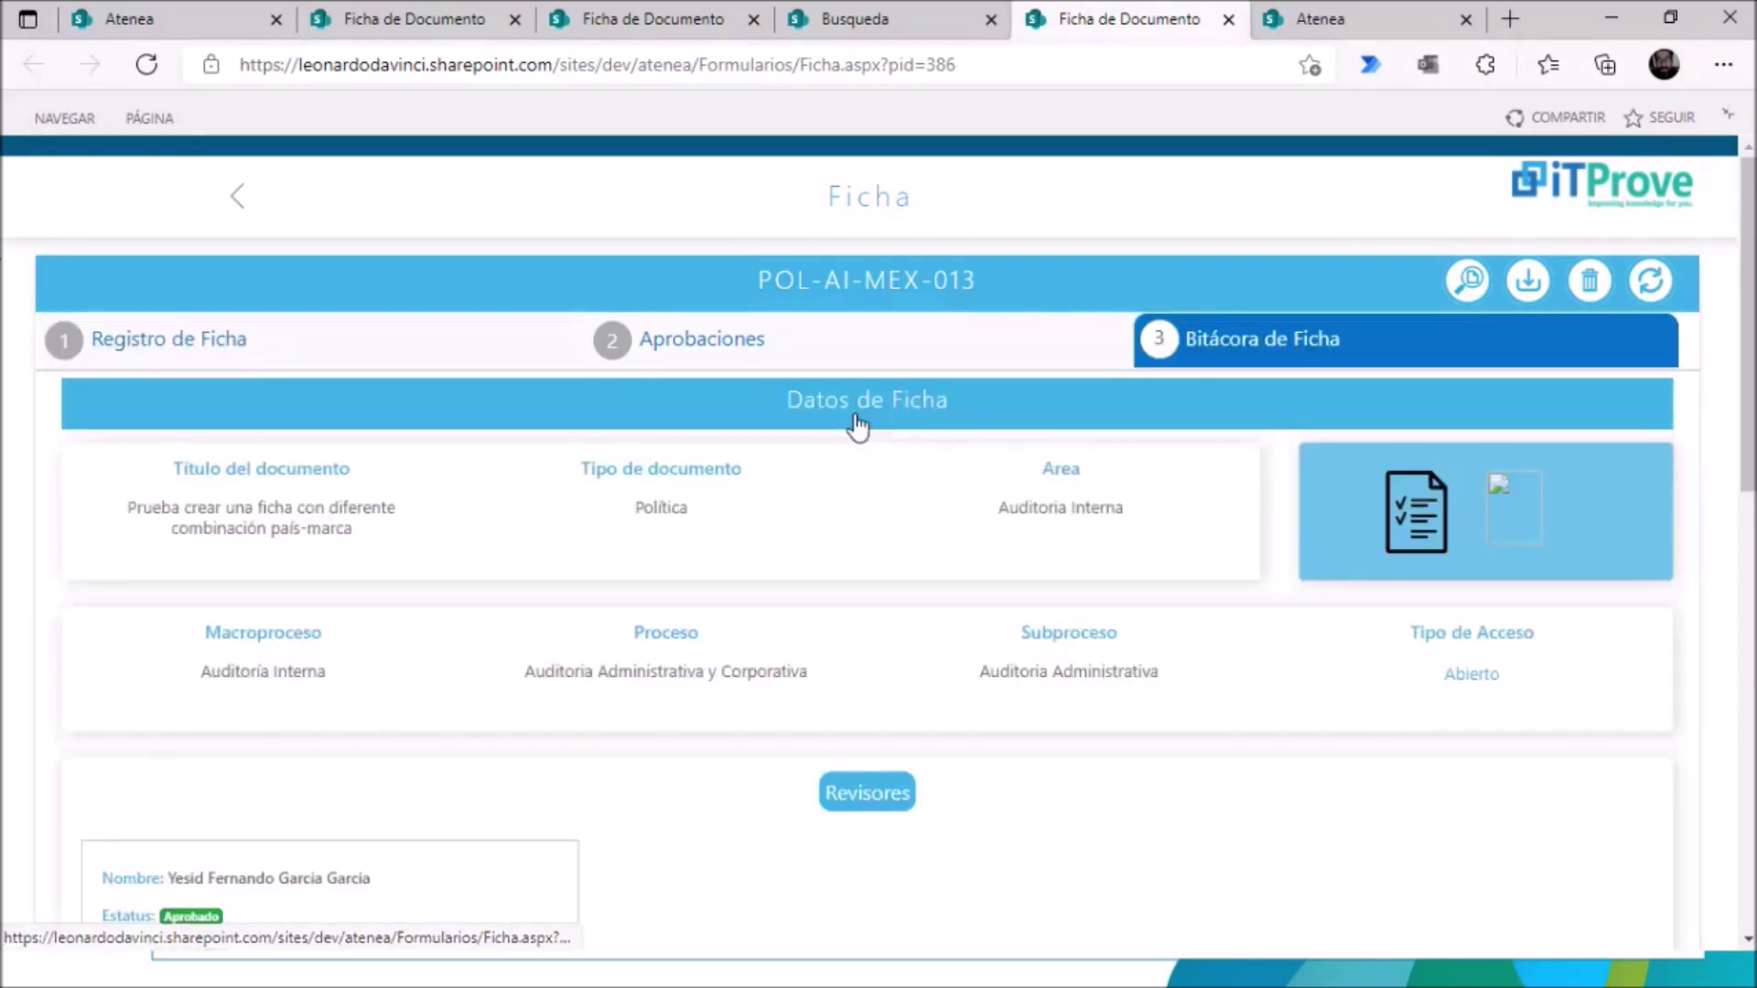
scroll(857, 426, "down", 4)
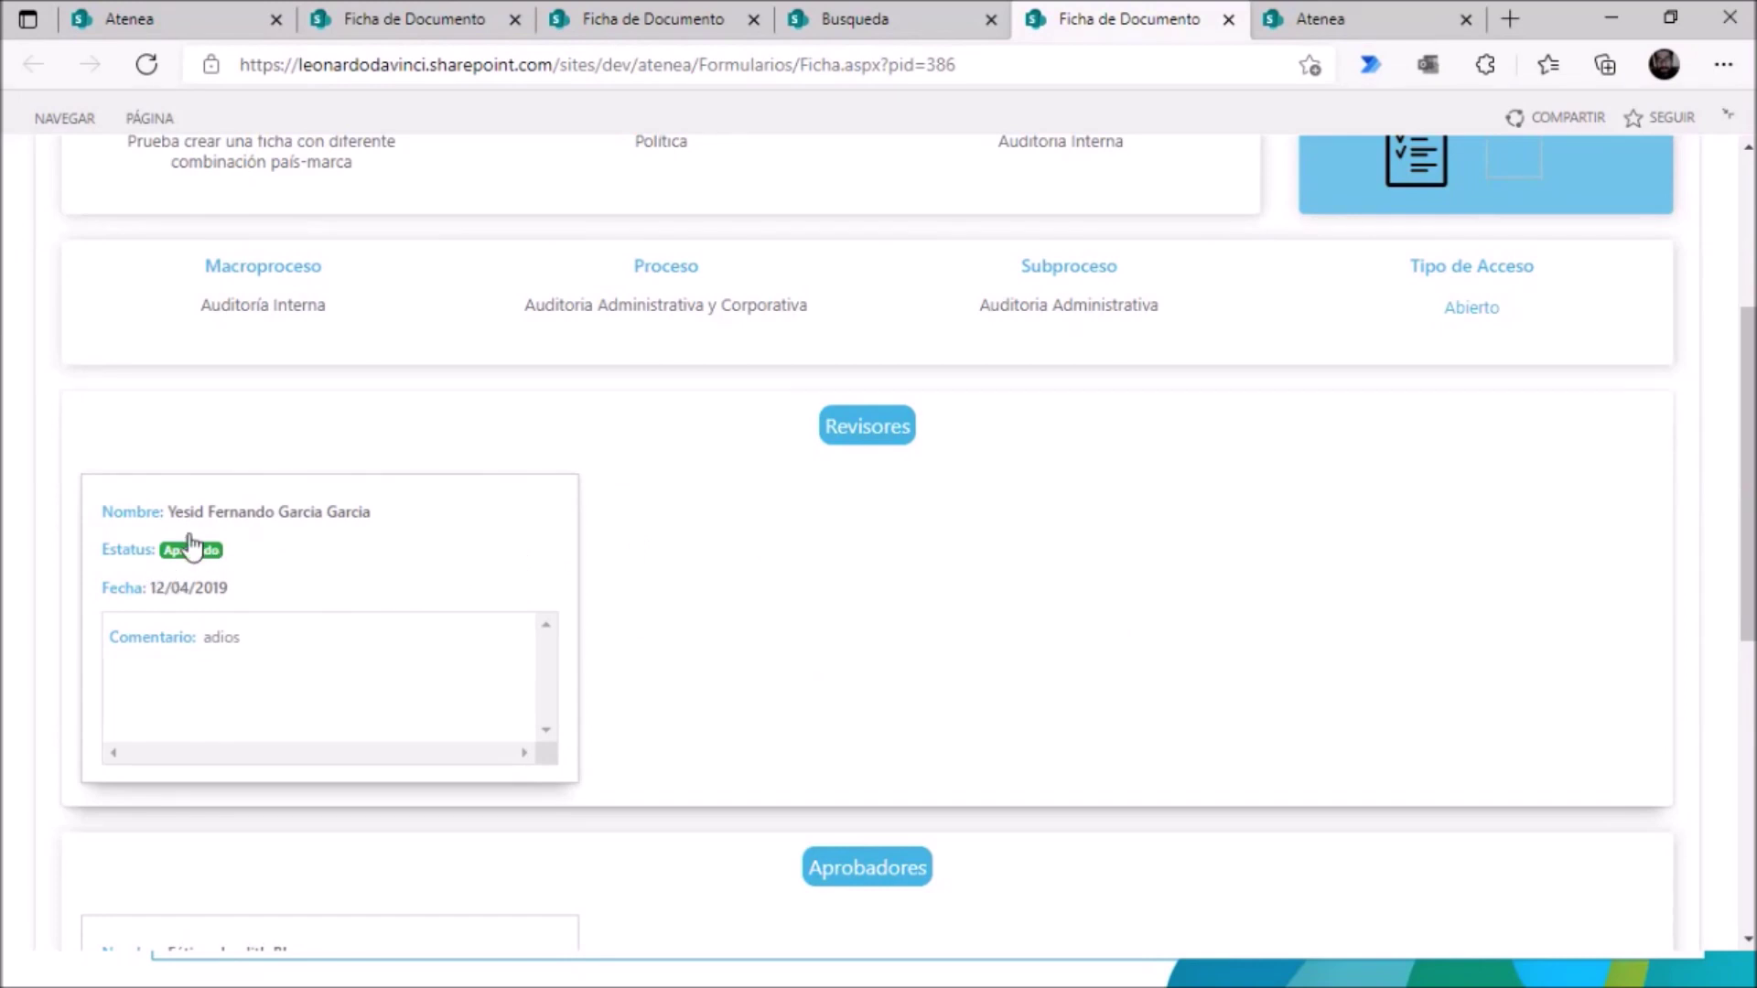
scroll(229, 585, "down", 3)
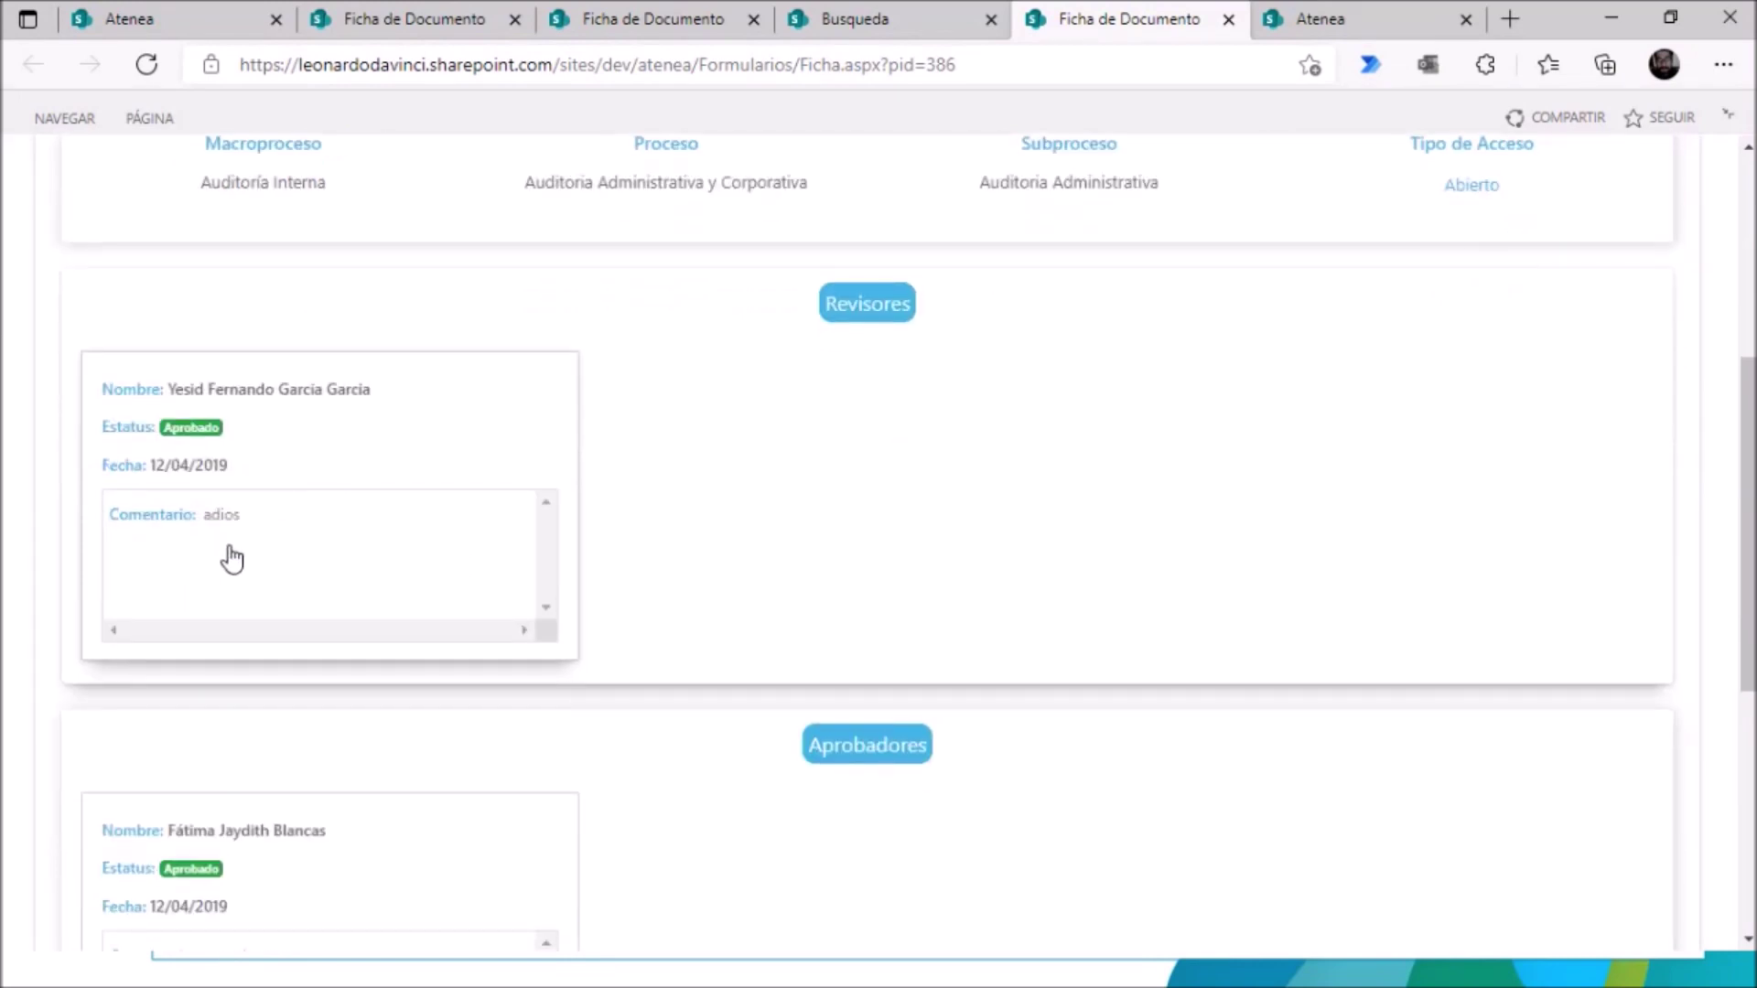
scroll(512, 530, "down", 4)
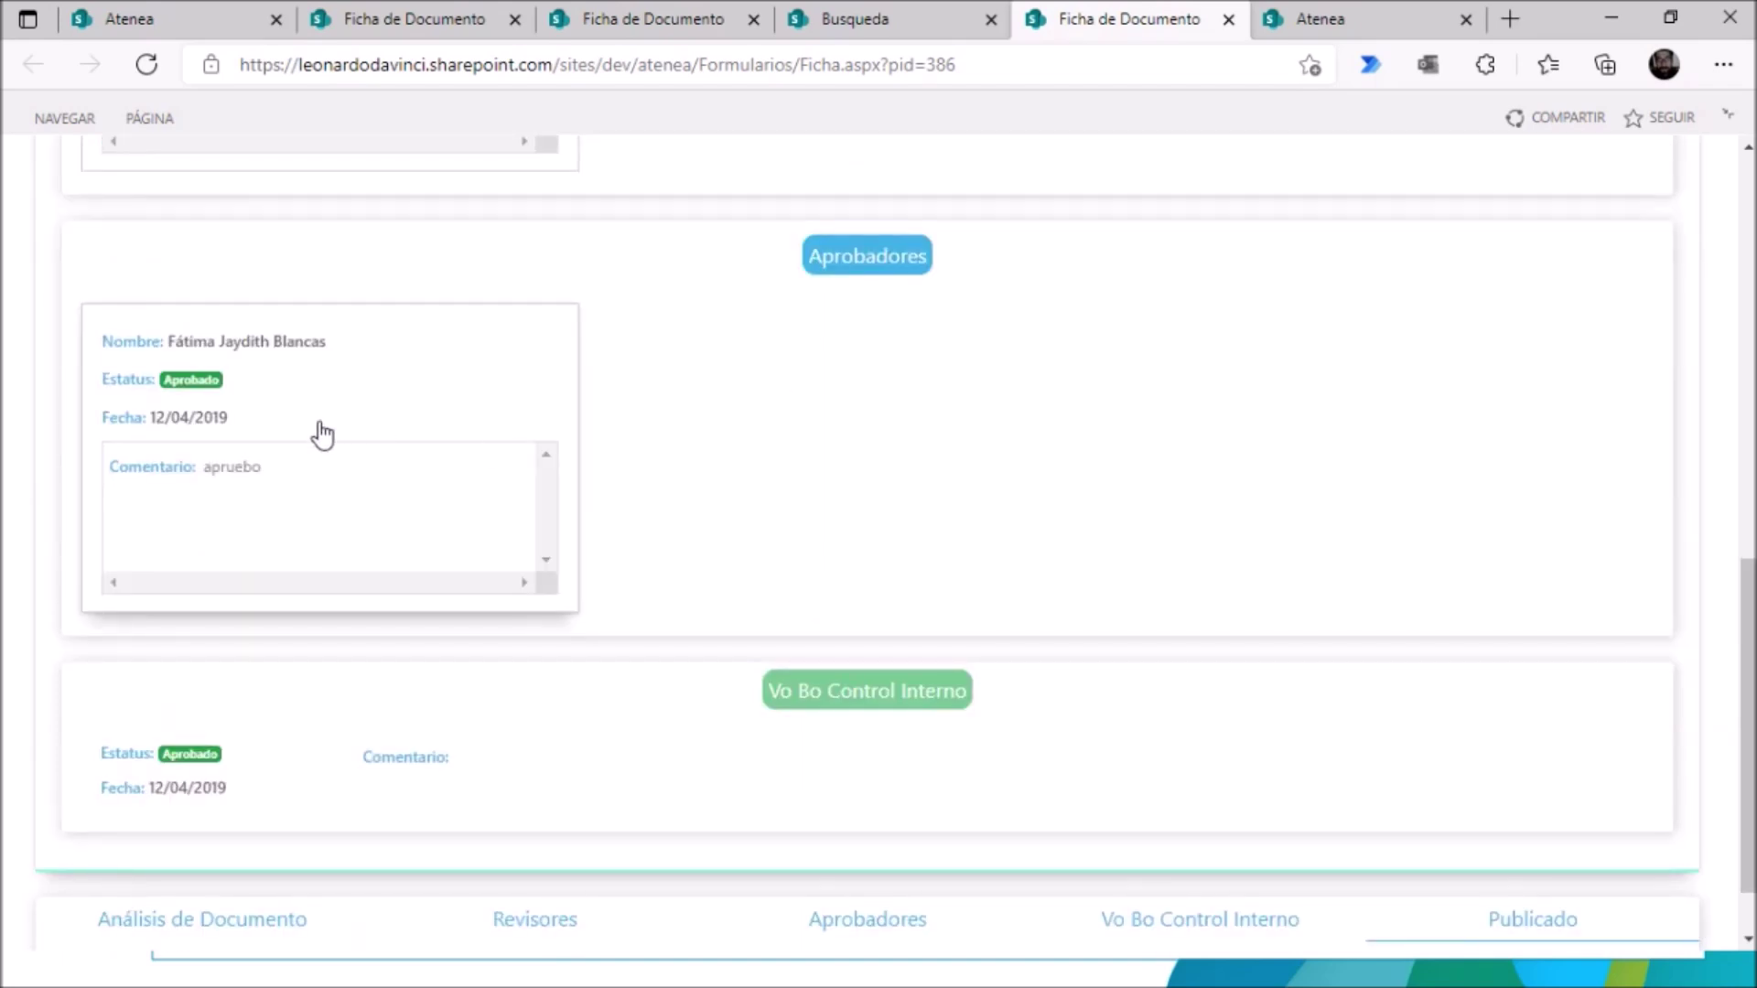
scroll(311, 437, "down", 1)
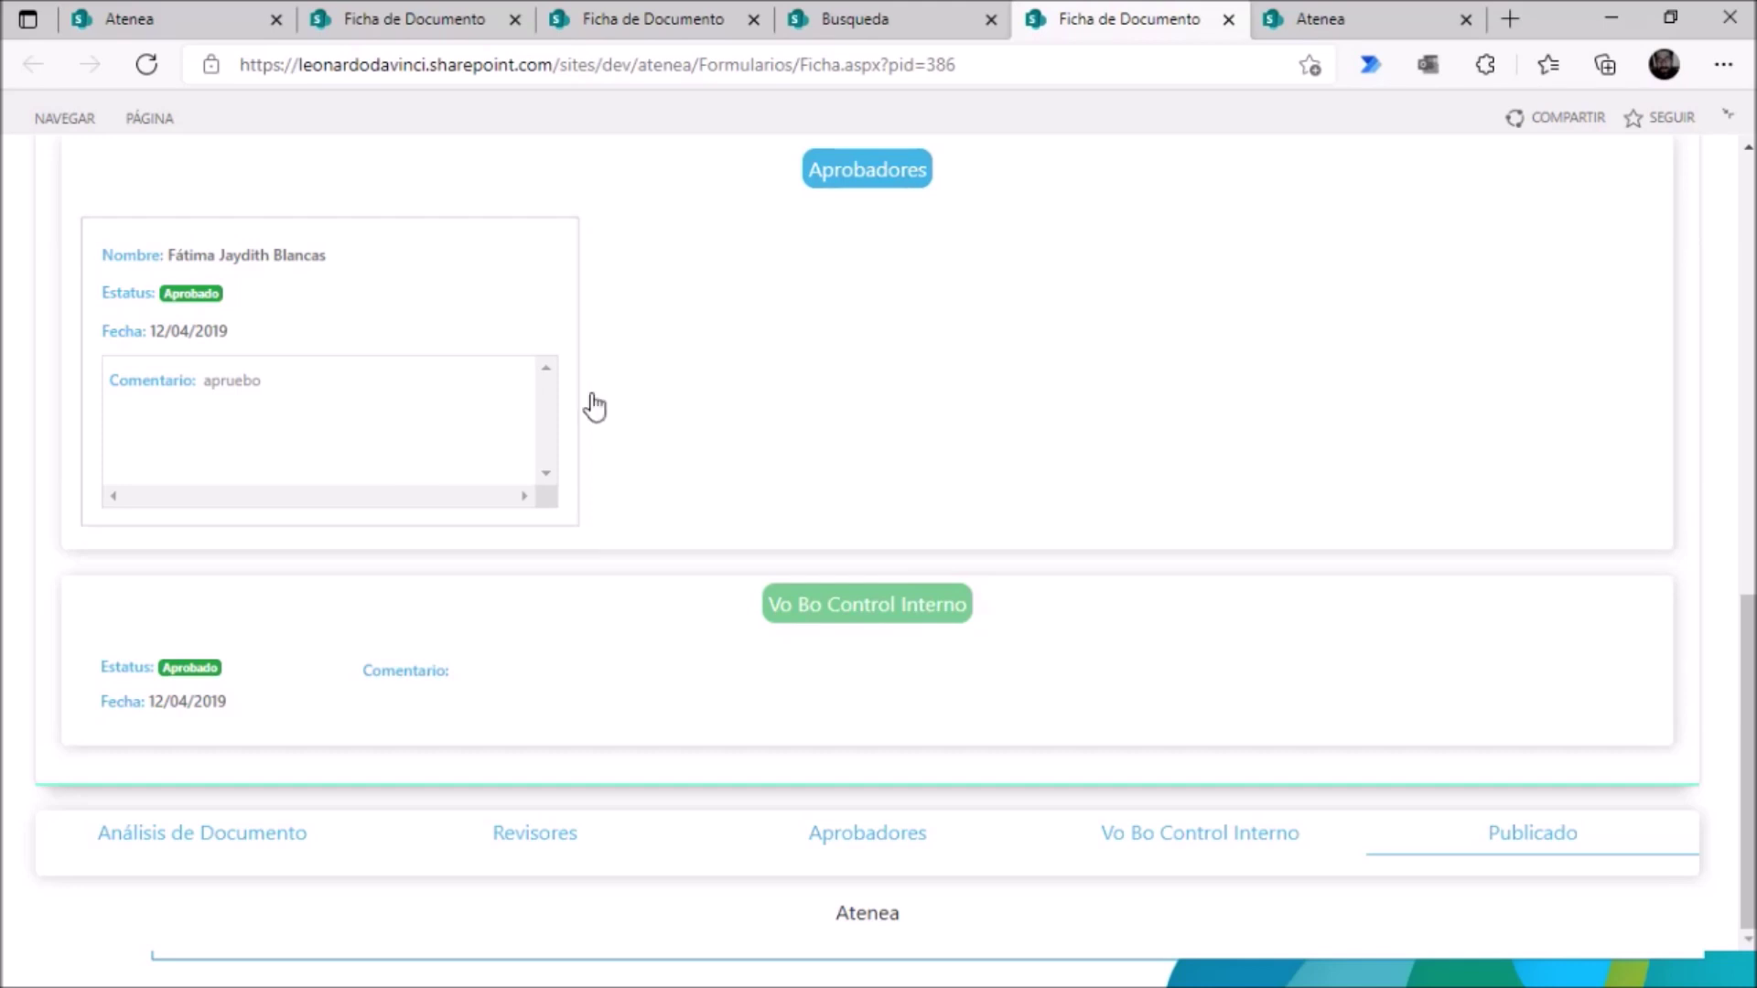
scroll(604, 412, "up", 3)
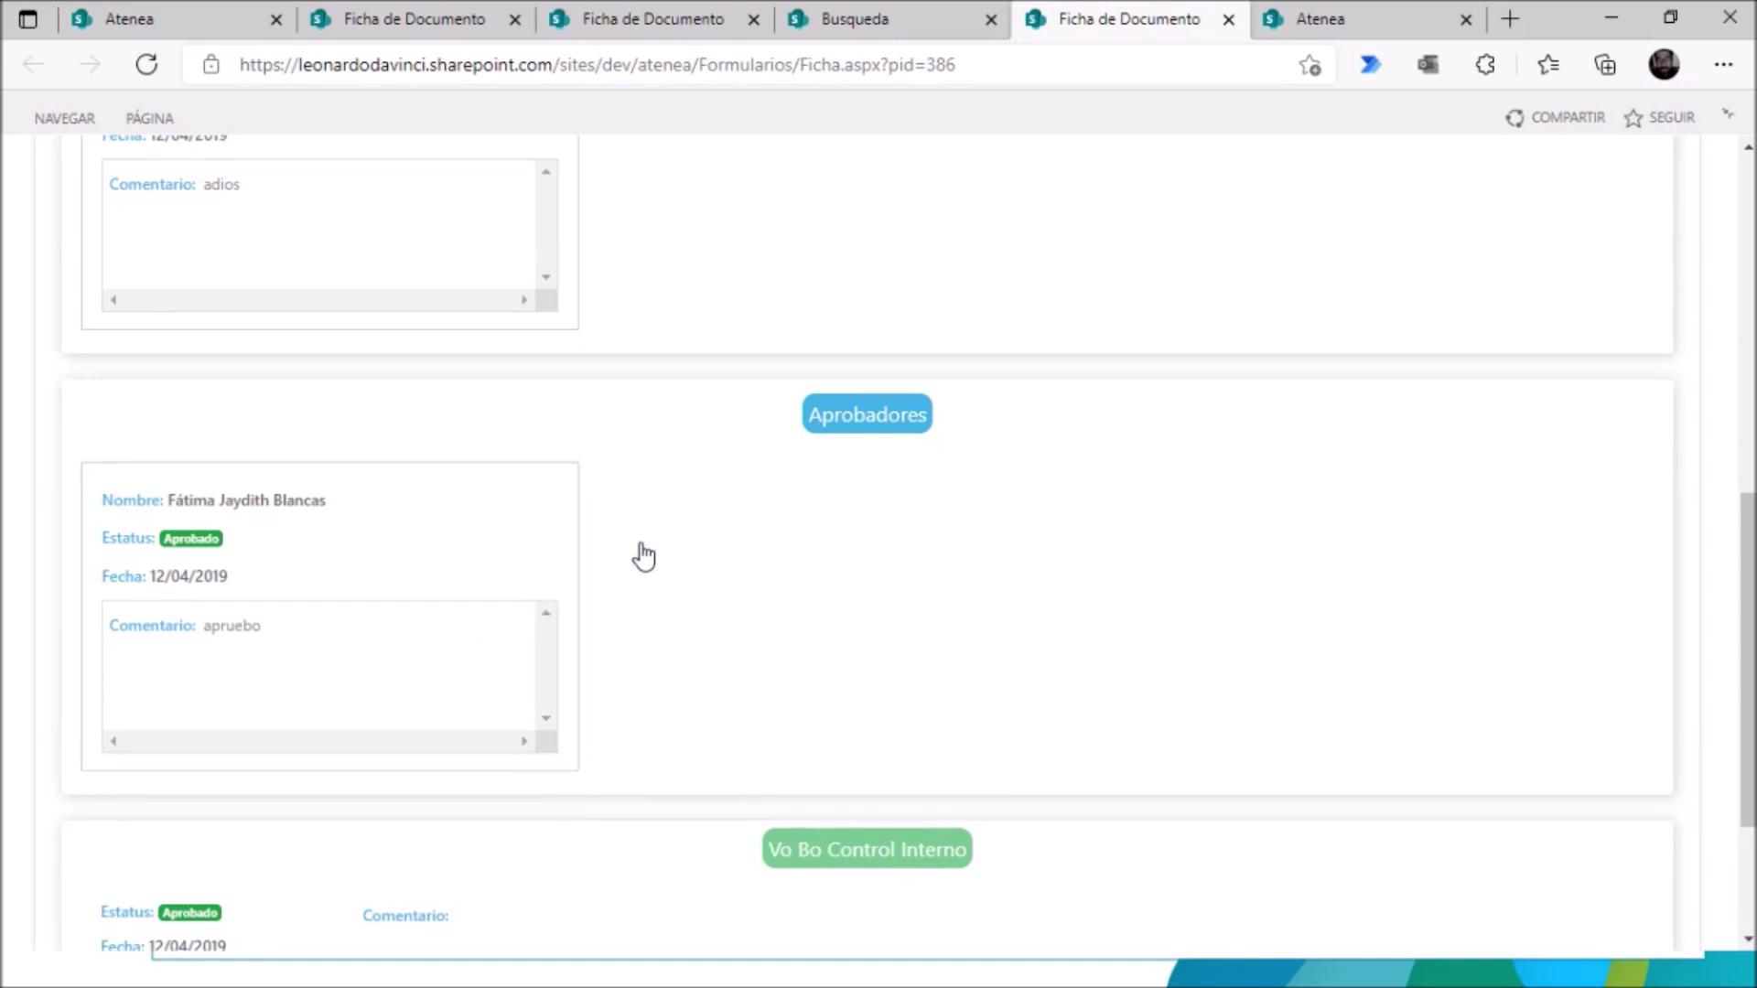
scroll(643, 555, "down", 3)
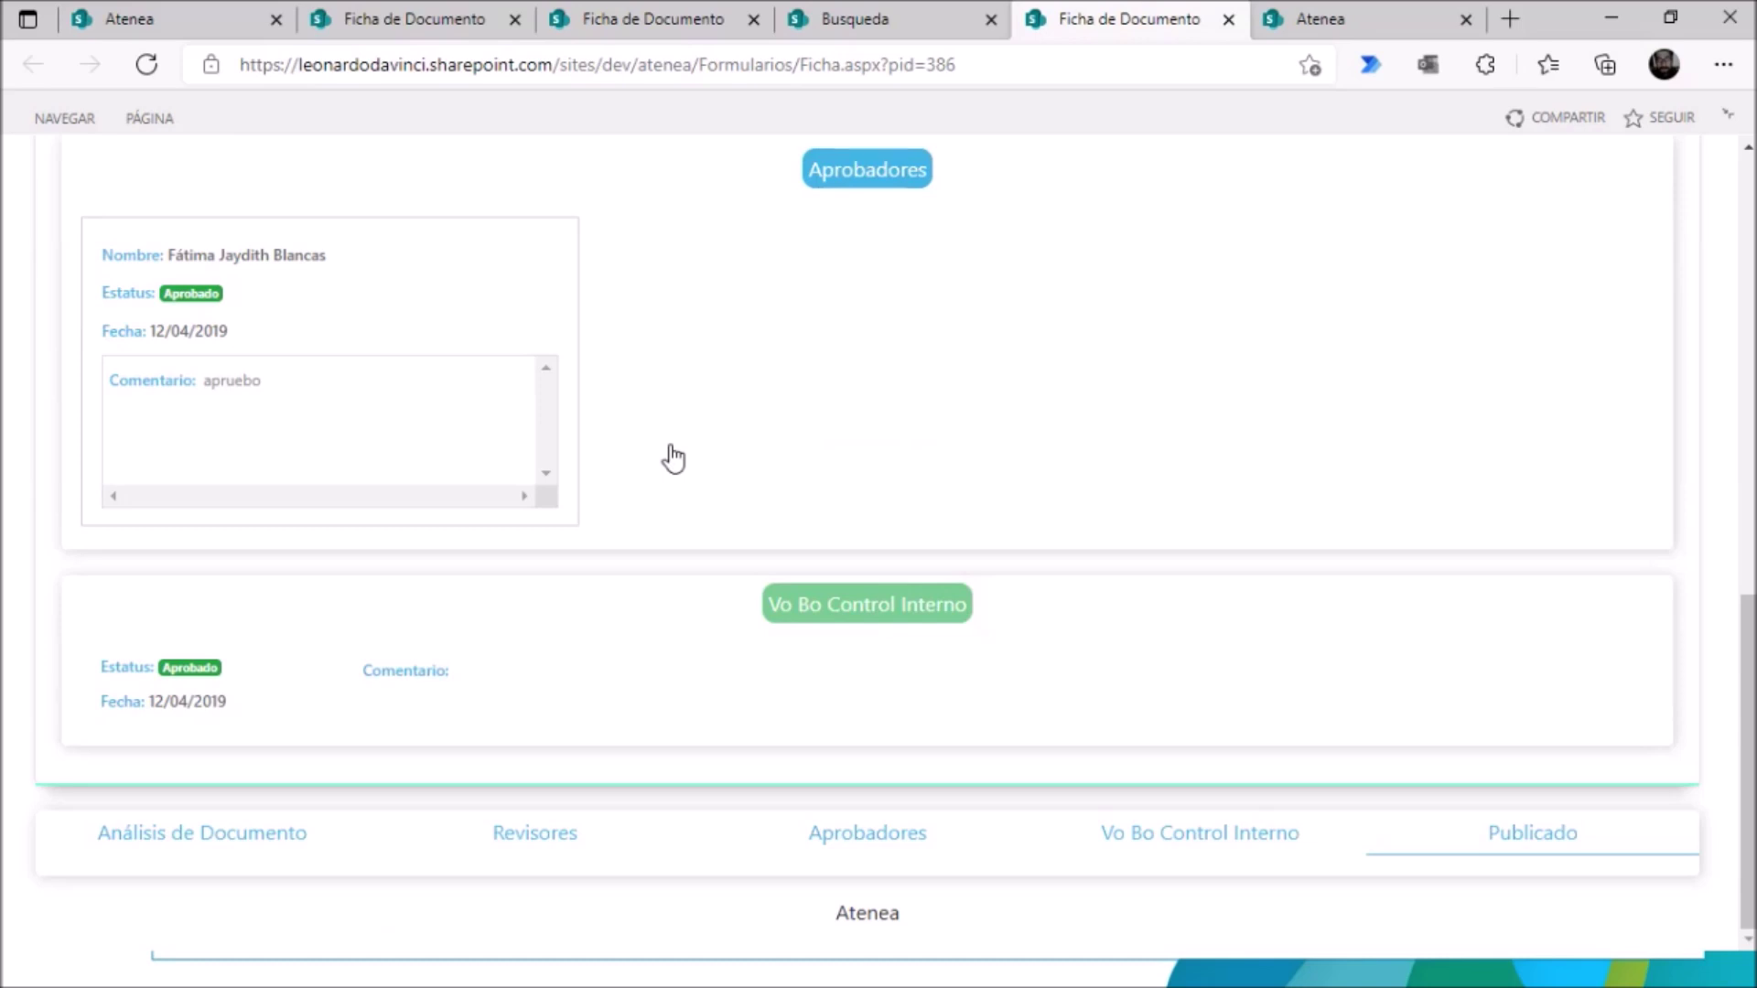
scroll(733, 423, "up", 4)
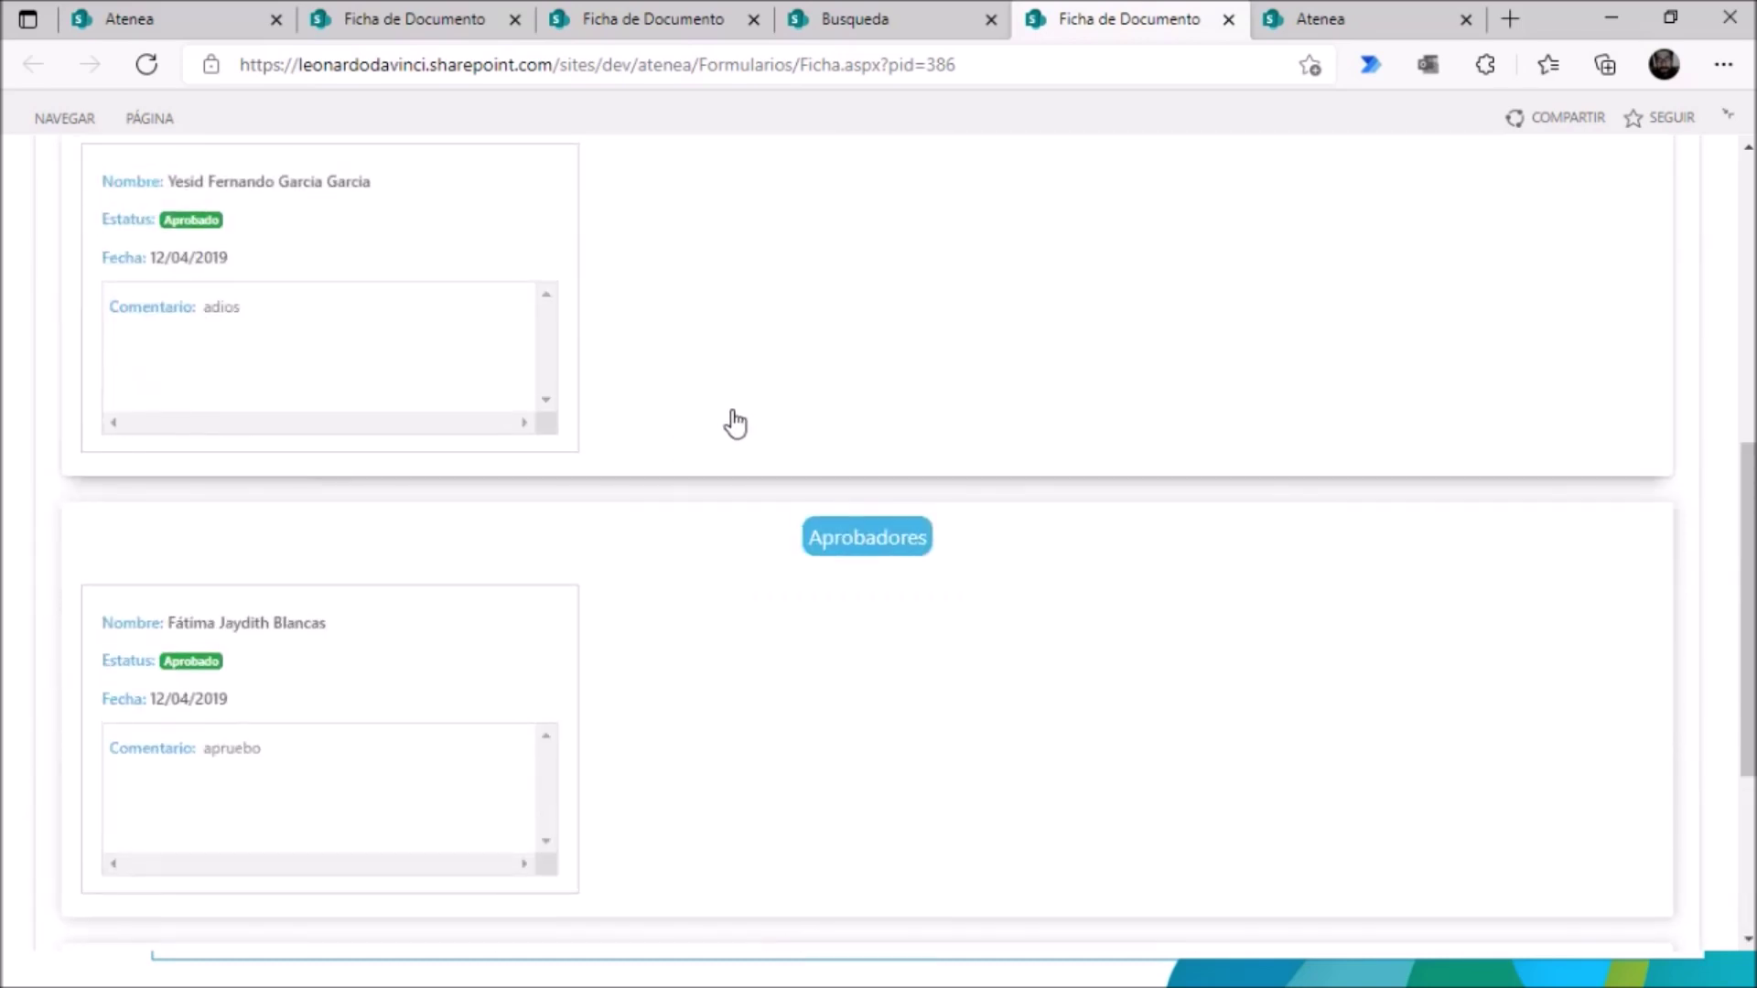
scroll(733, 424, "down", 4)
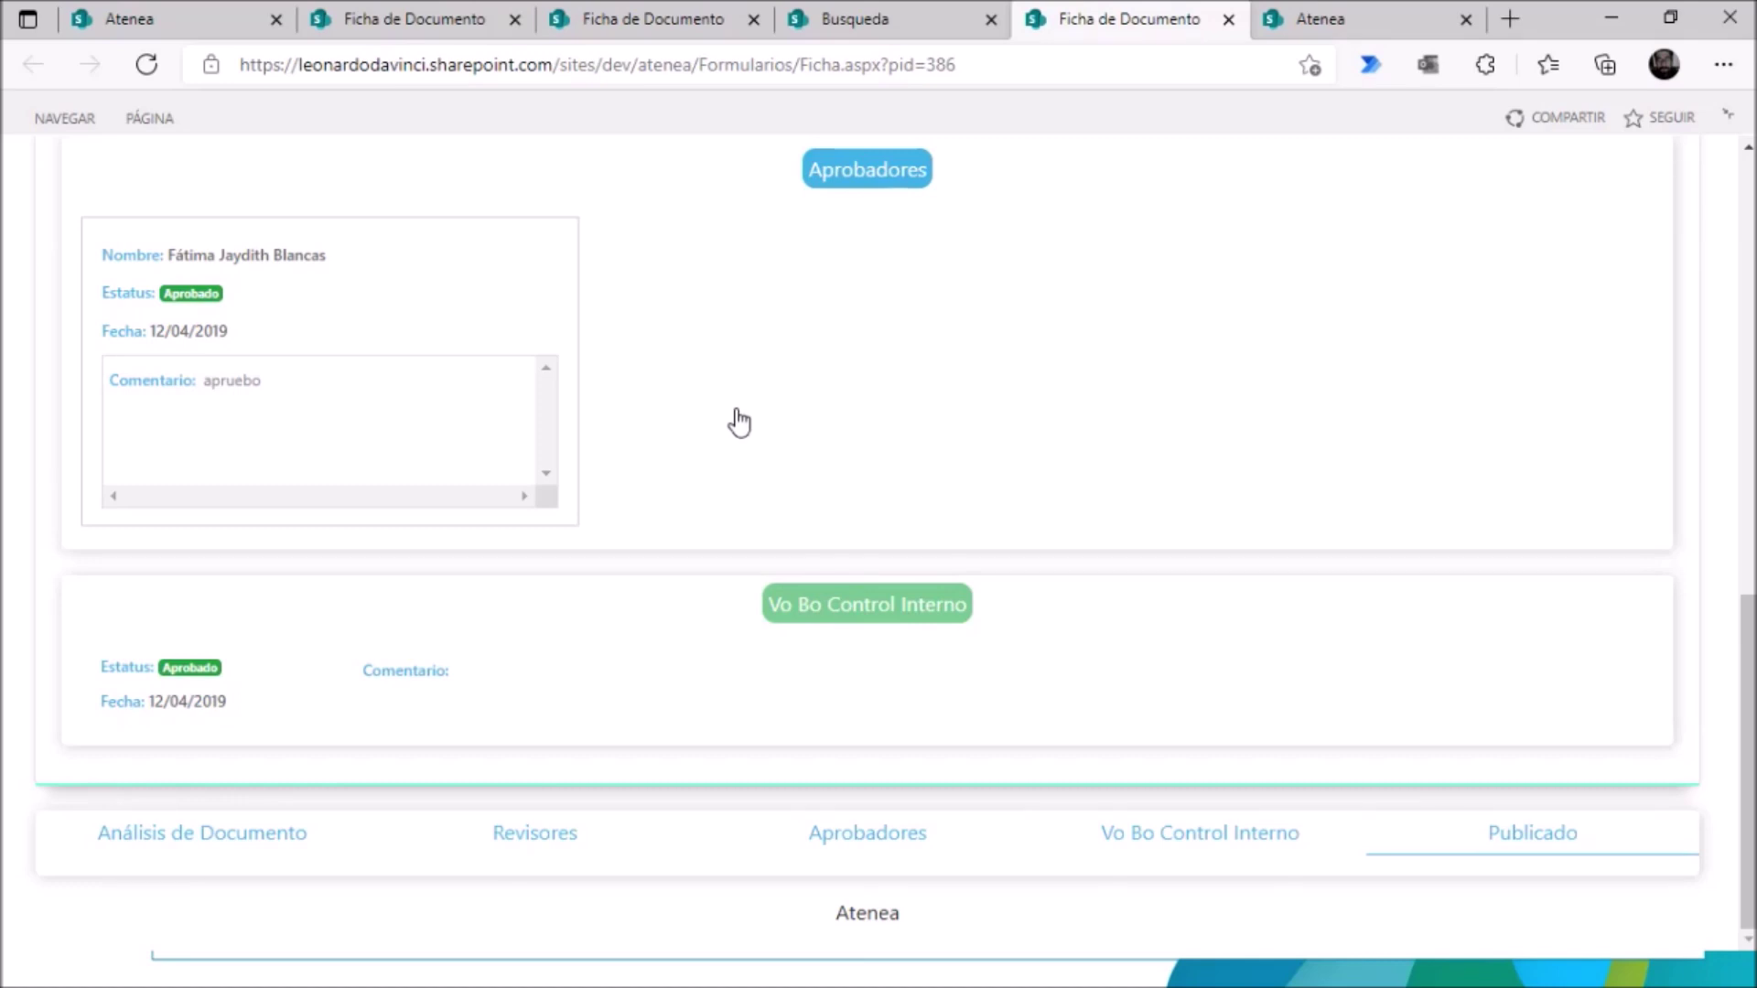
scroll(737, 417, "up", 5)
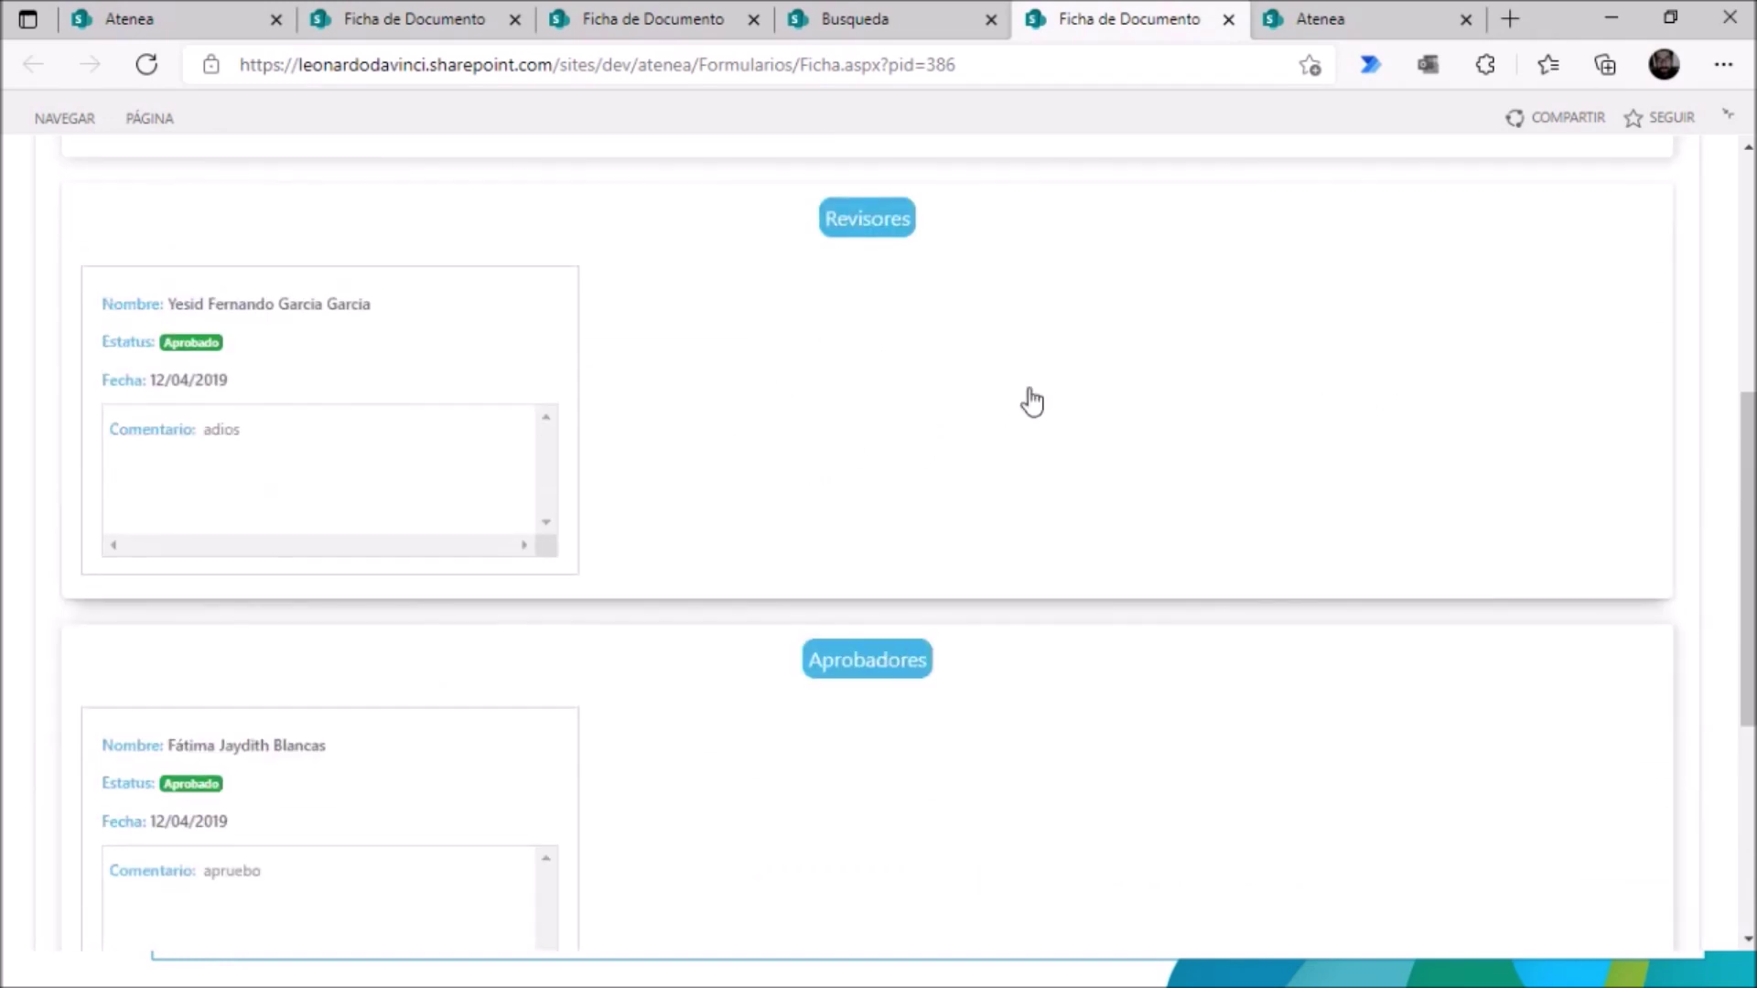
scroll(1255, 622, "down", 1)
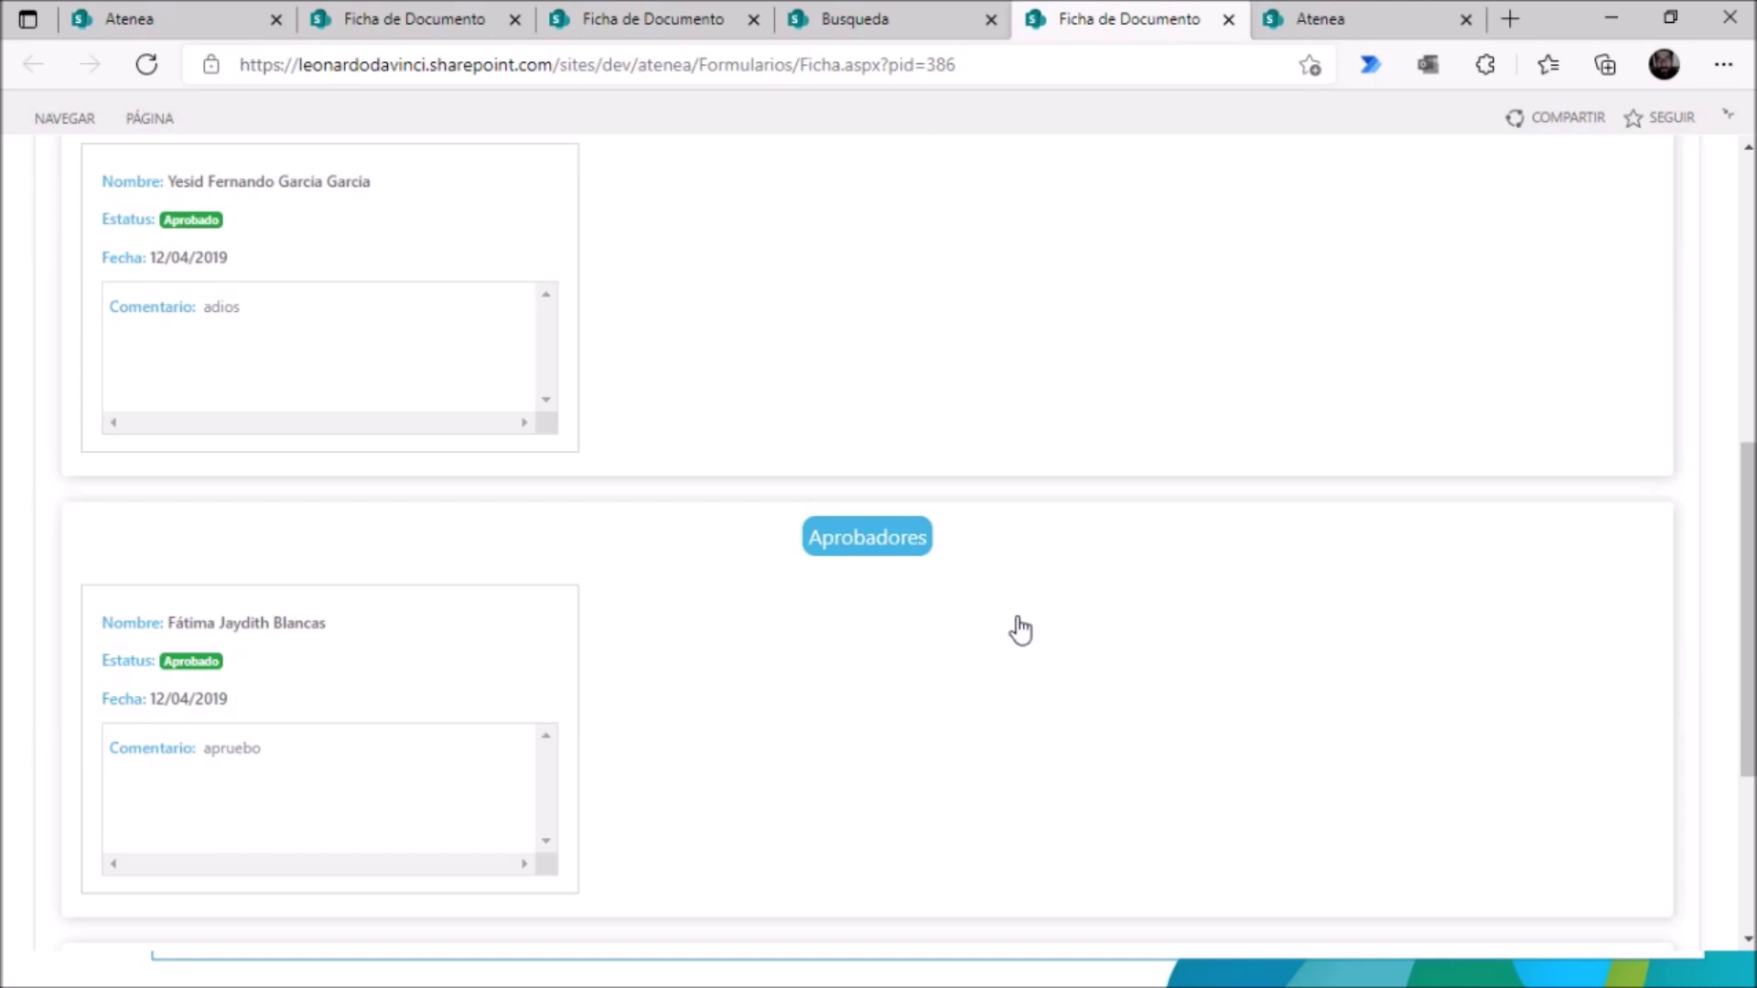
scroll(1018, 626, "down", 3)
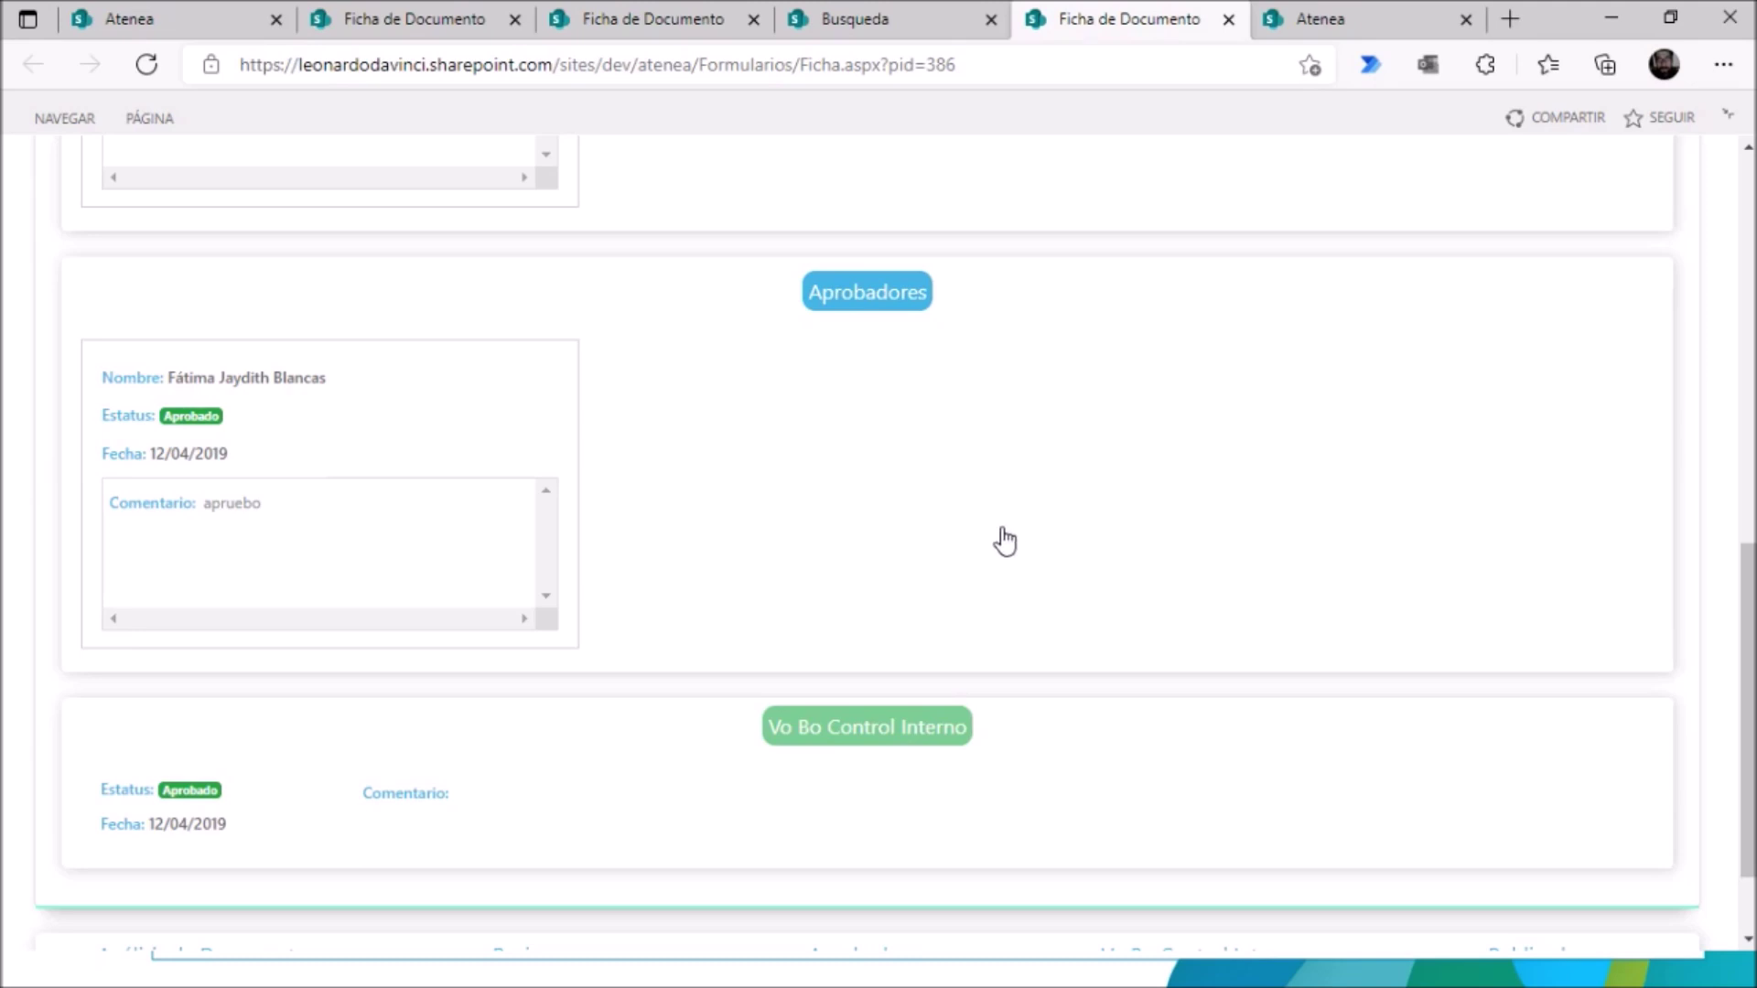
scroll(1005, 539, "down", 2)
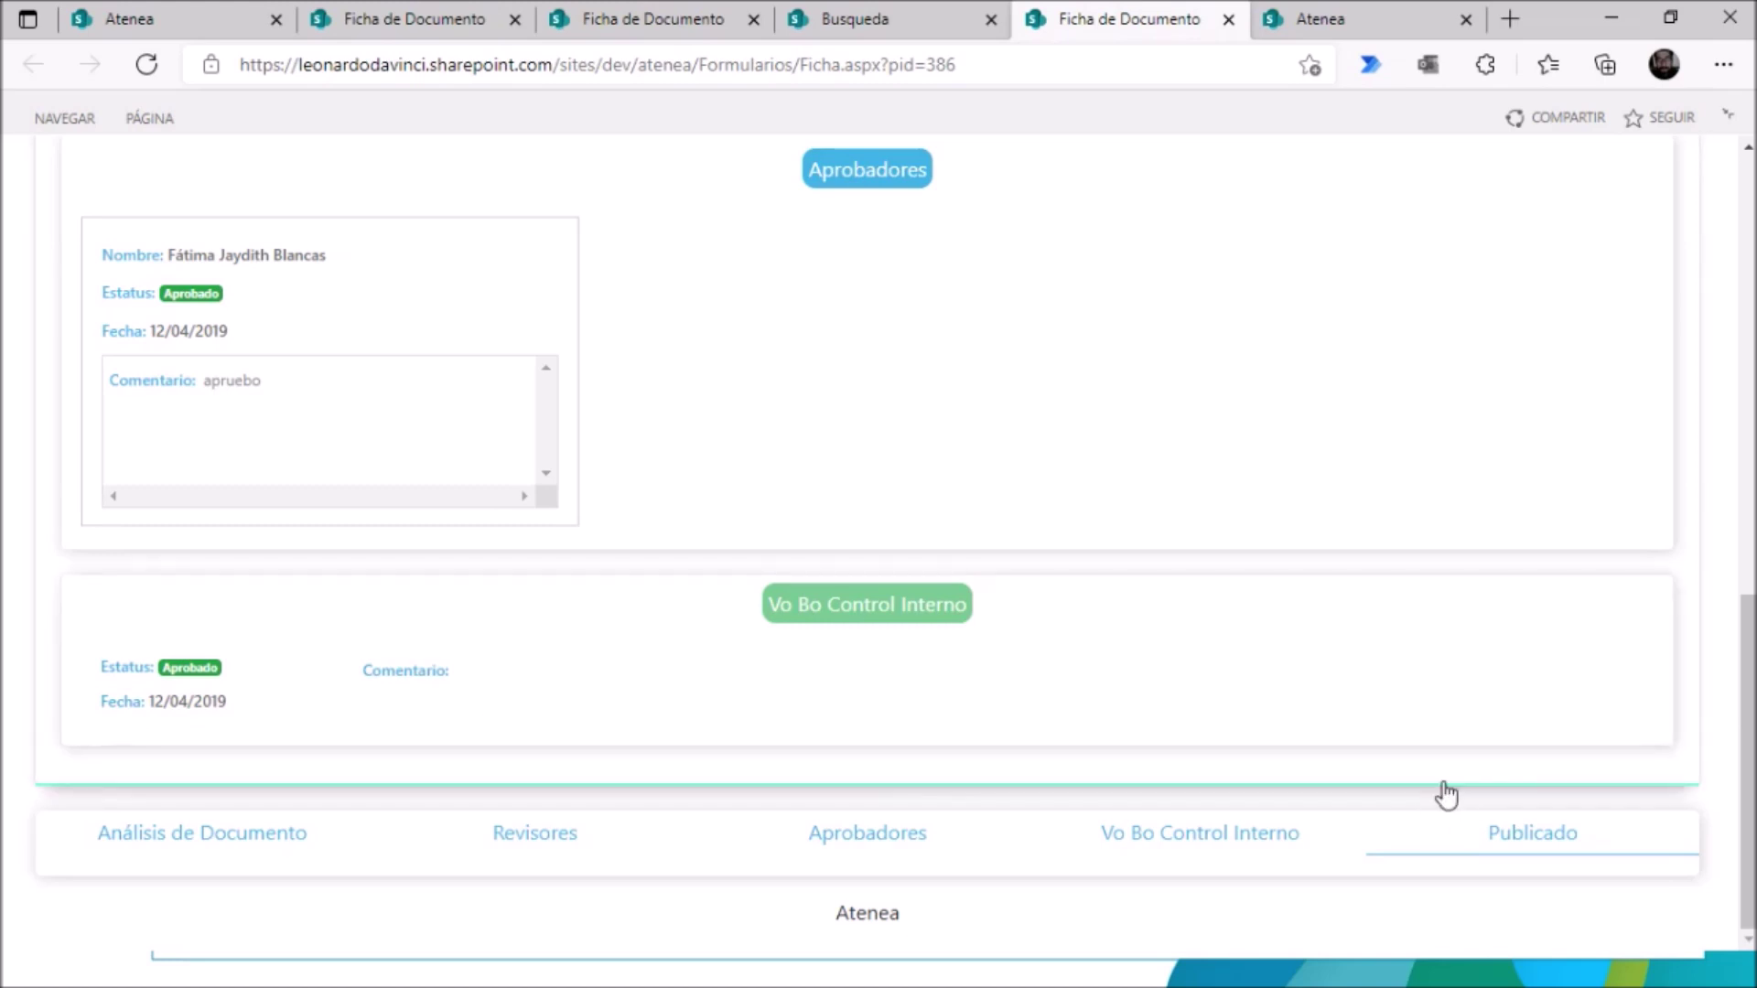
scroll(1446, 787, "up", 5)
scroll(1450, 776, "down", 4)
scroll(1387, 759, "up", 10)
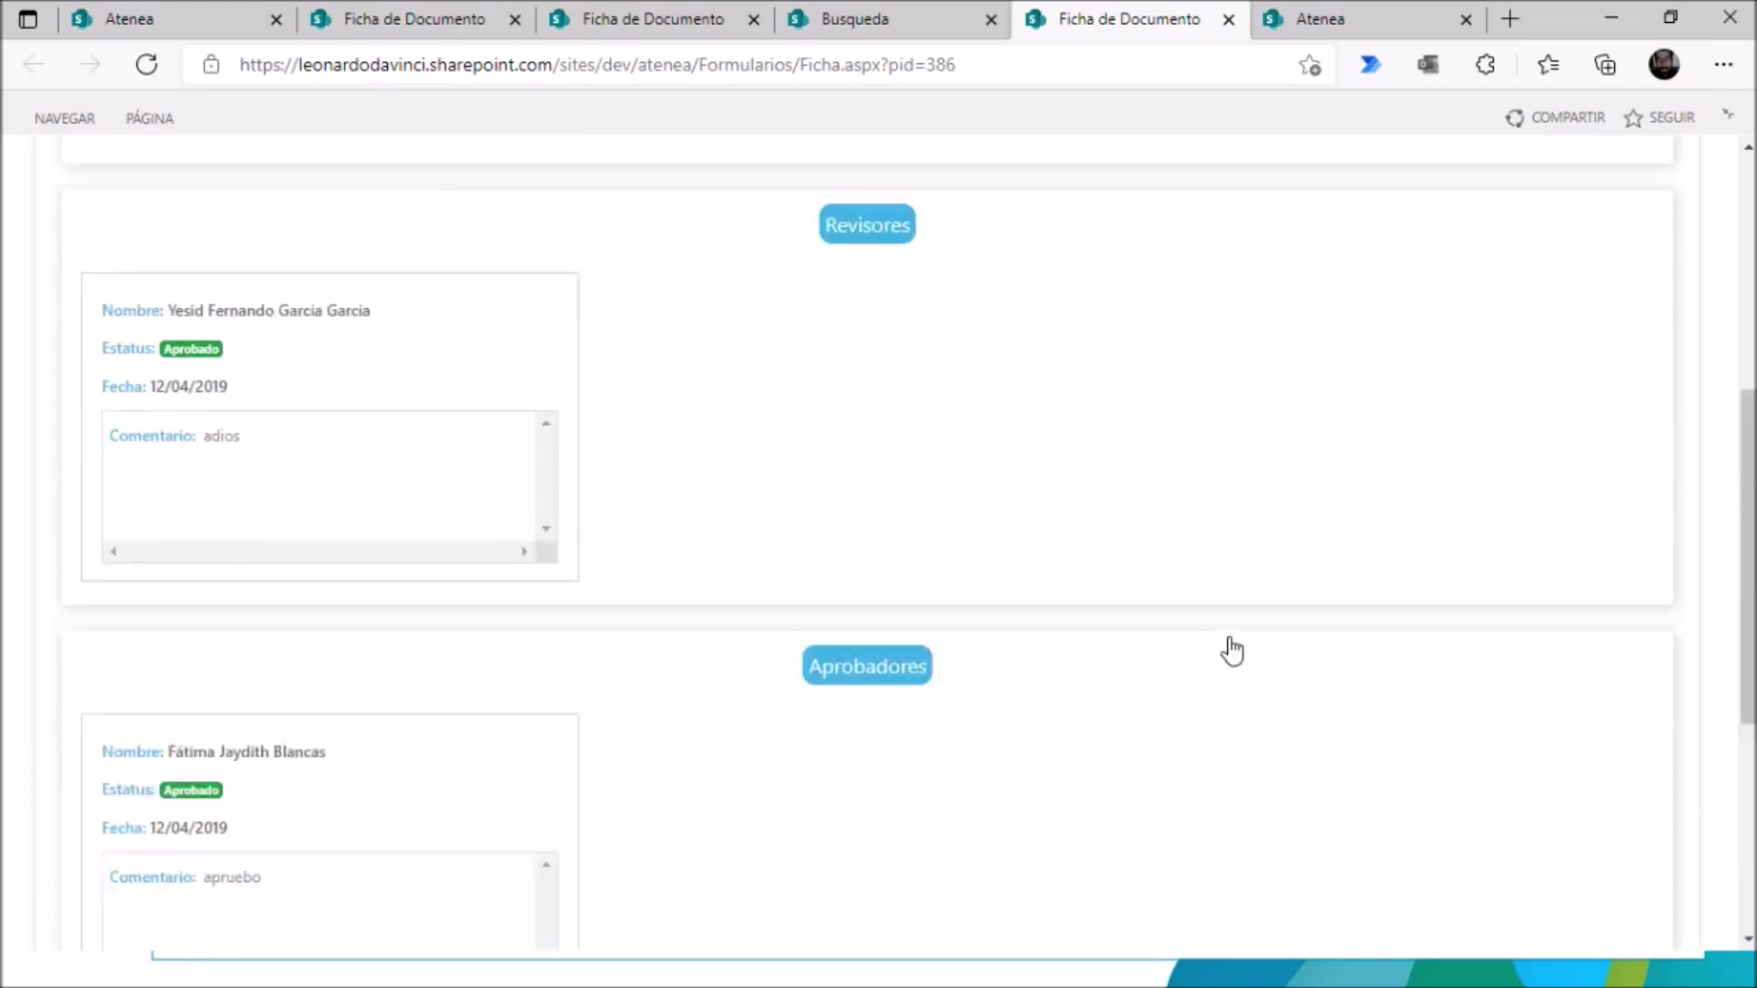
Step: Close the POL-AI-MEX-013 record, the metadata search results and one of the remaining document records
left_click(1228, 20)
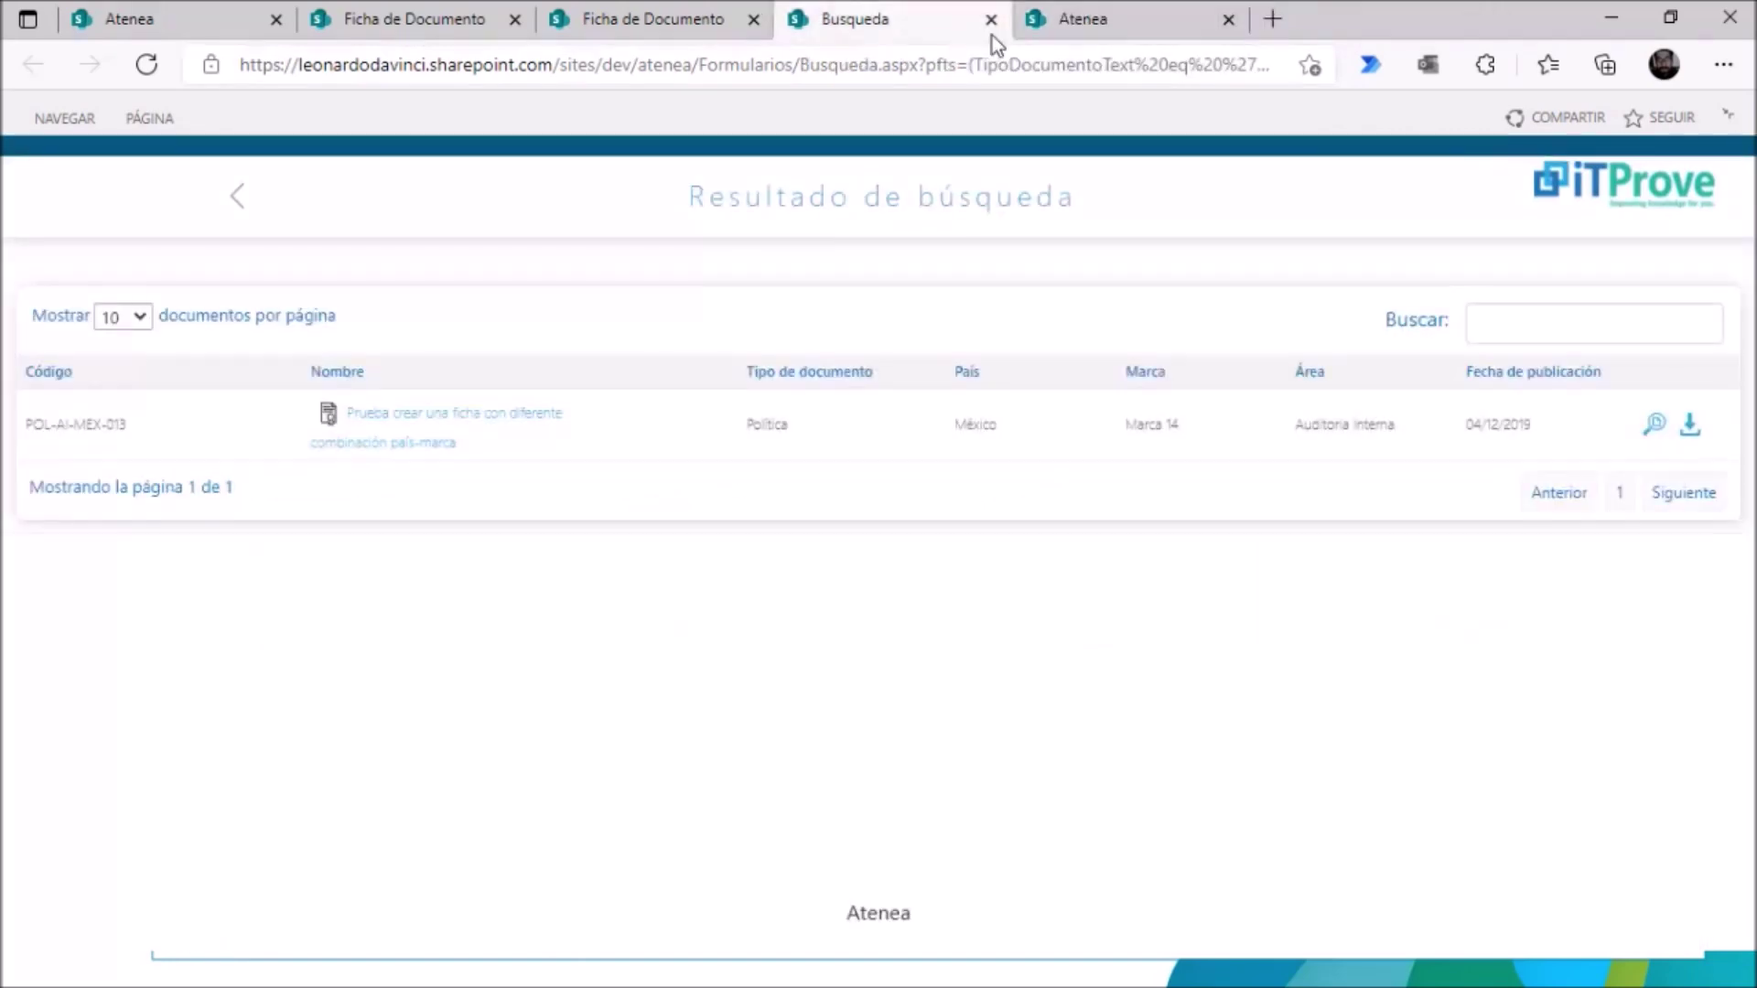
left_click(991, 19)
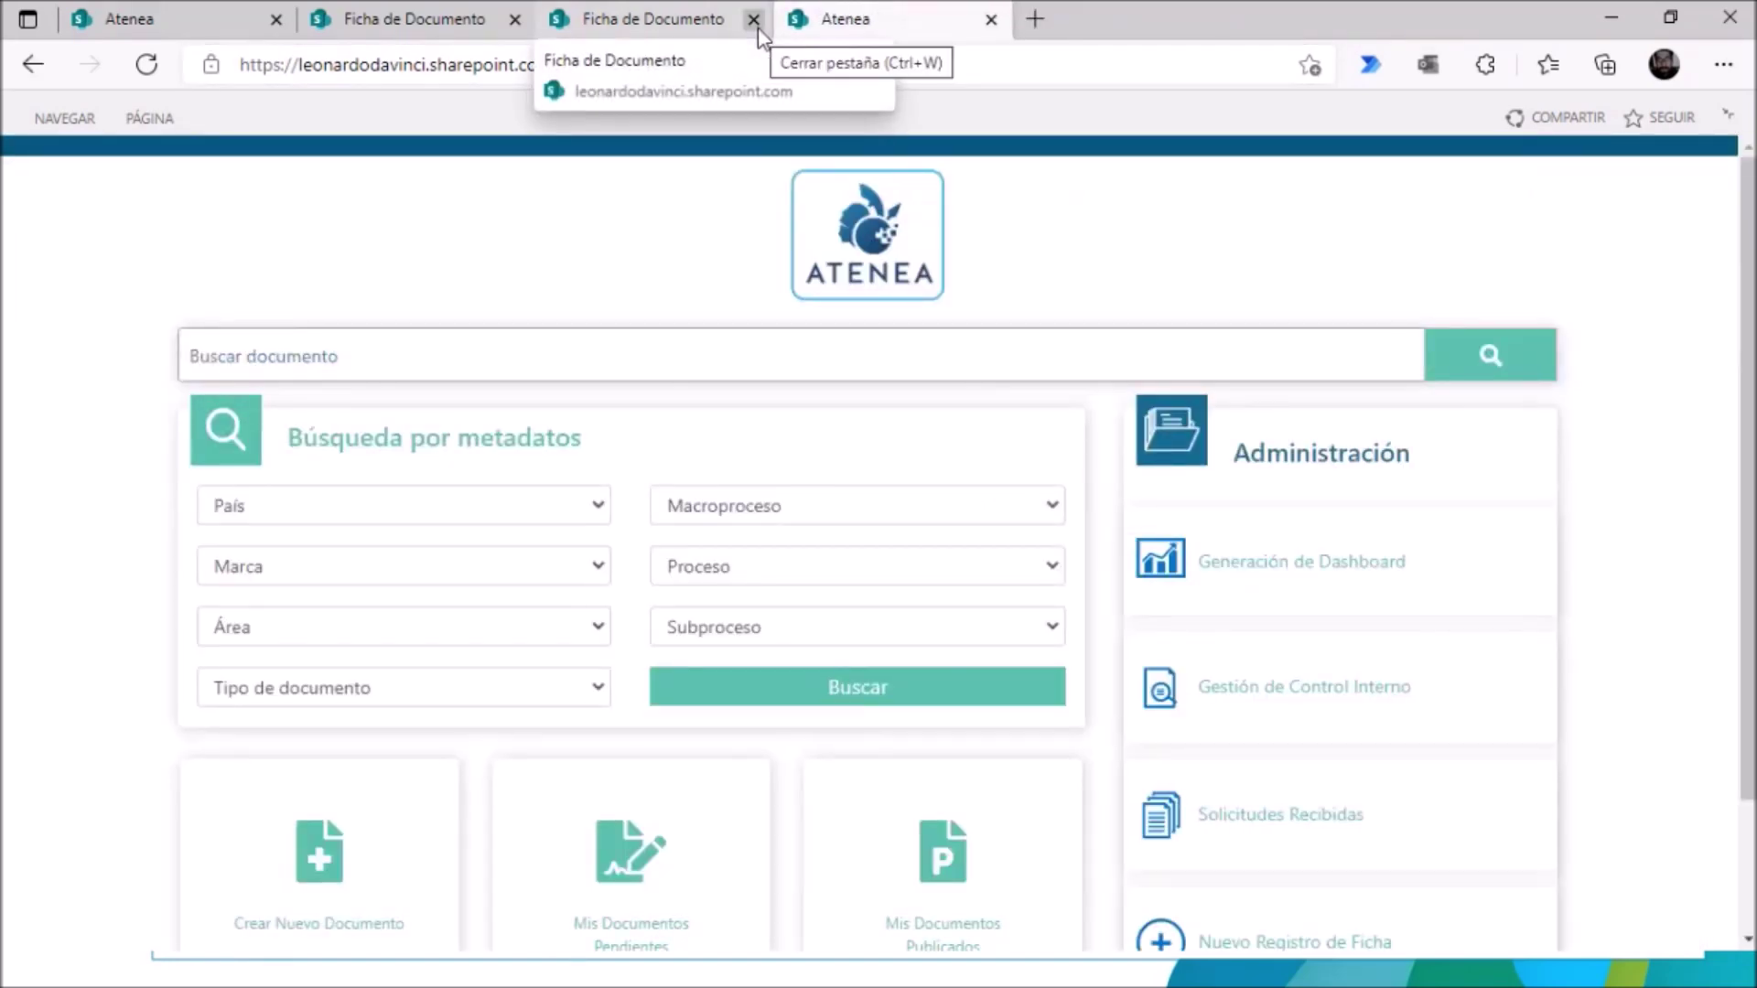
left_click(753, 20)
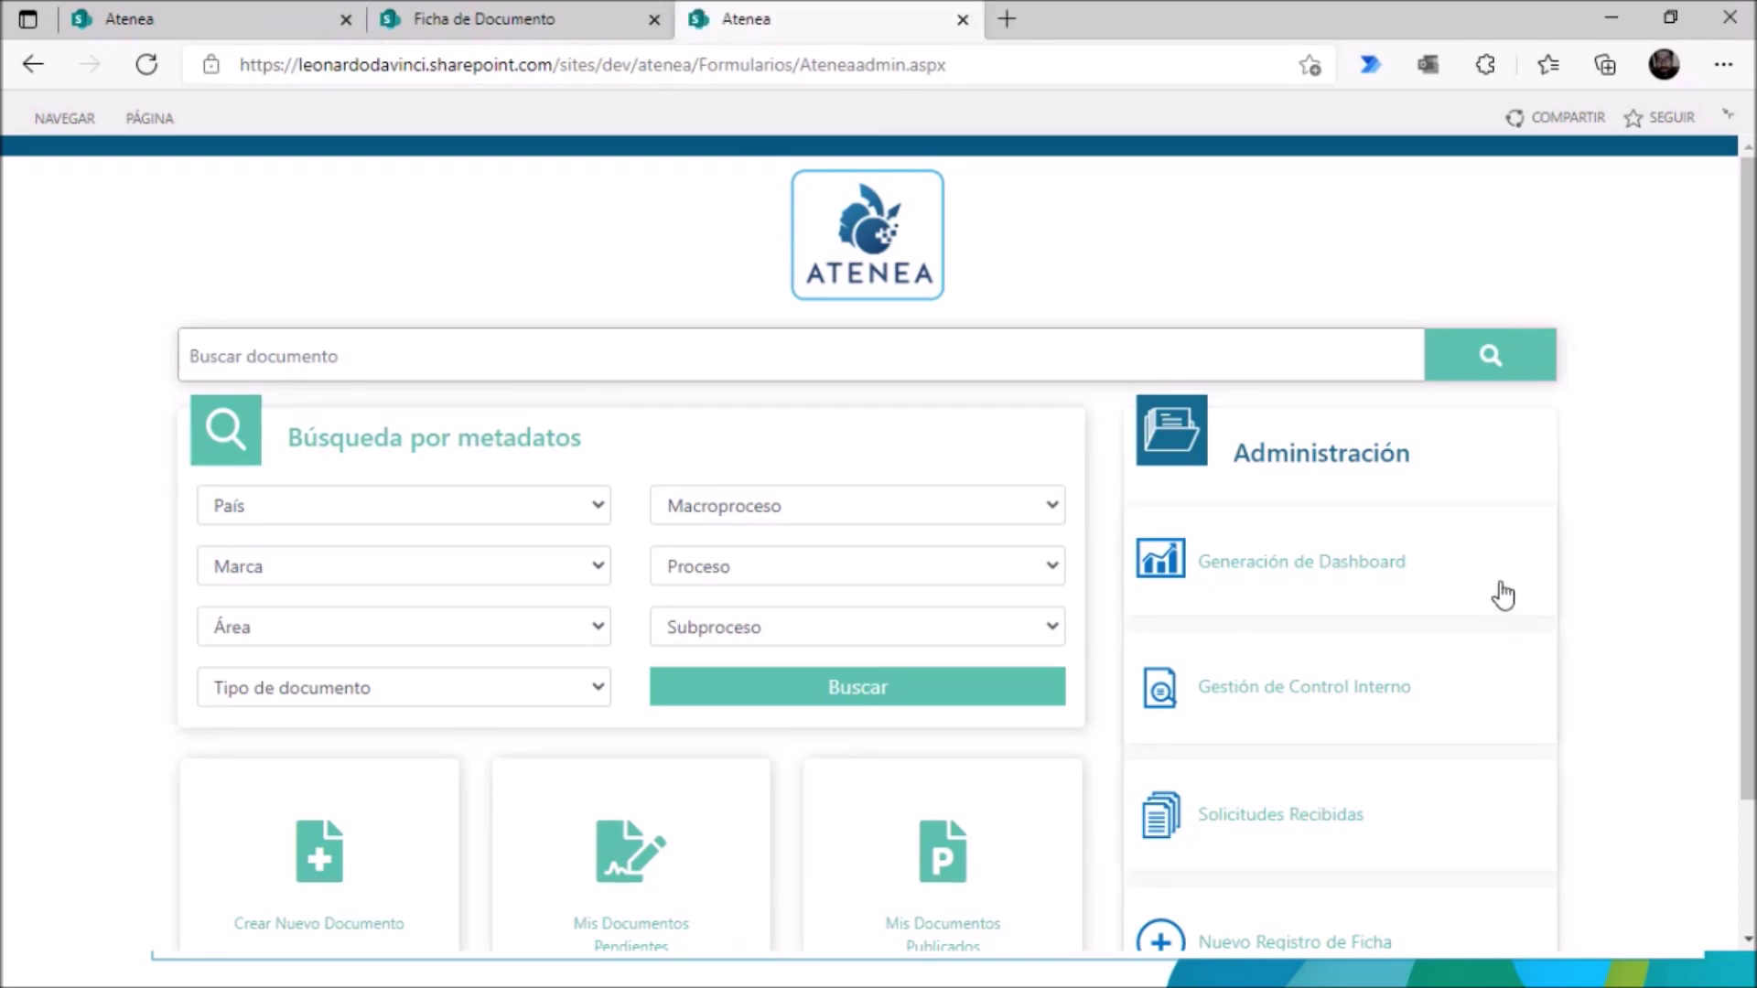
Step: Compare the standard Atenea home page with the administrator home page and review the Administración options
left_click(250, 36)
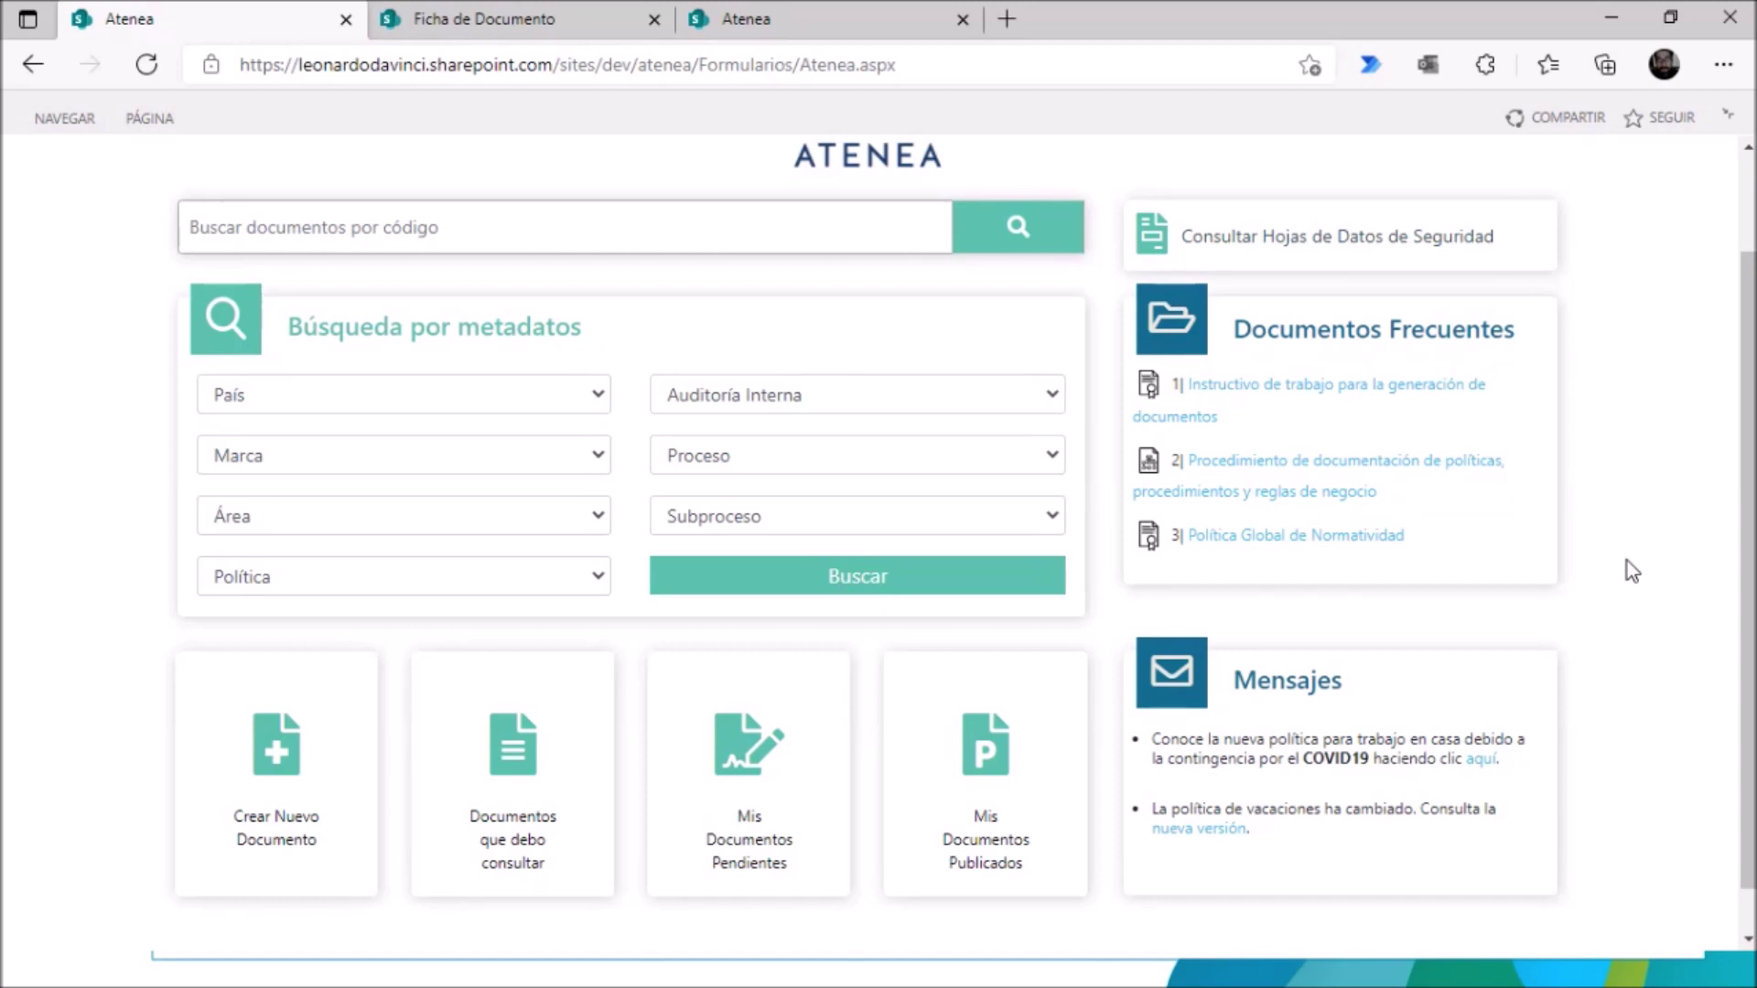
left_click(740, 27)
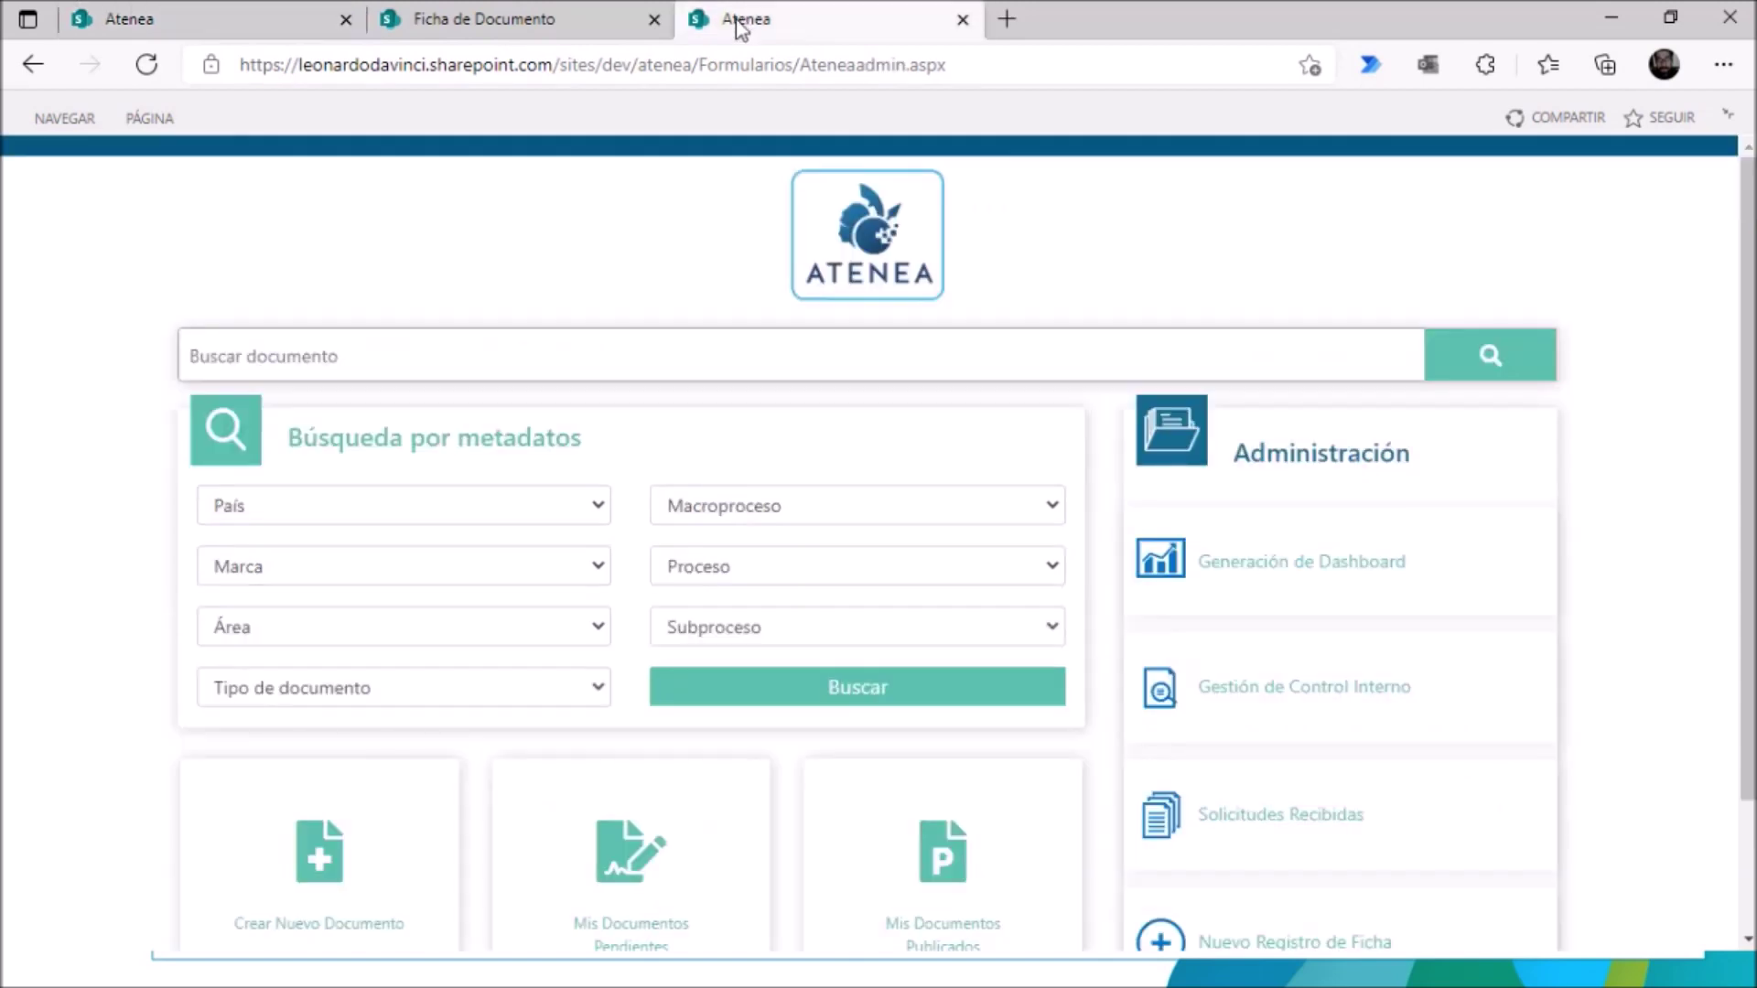
scroll(1674, 503, "down", 3)
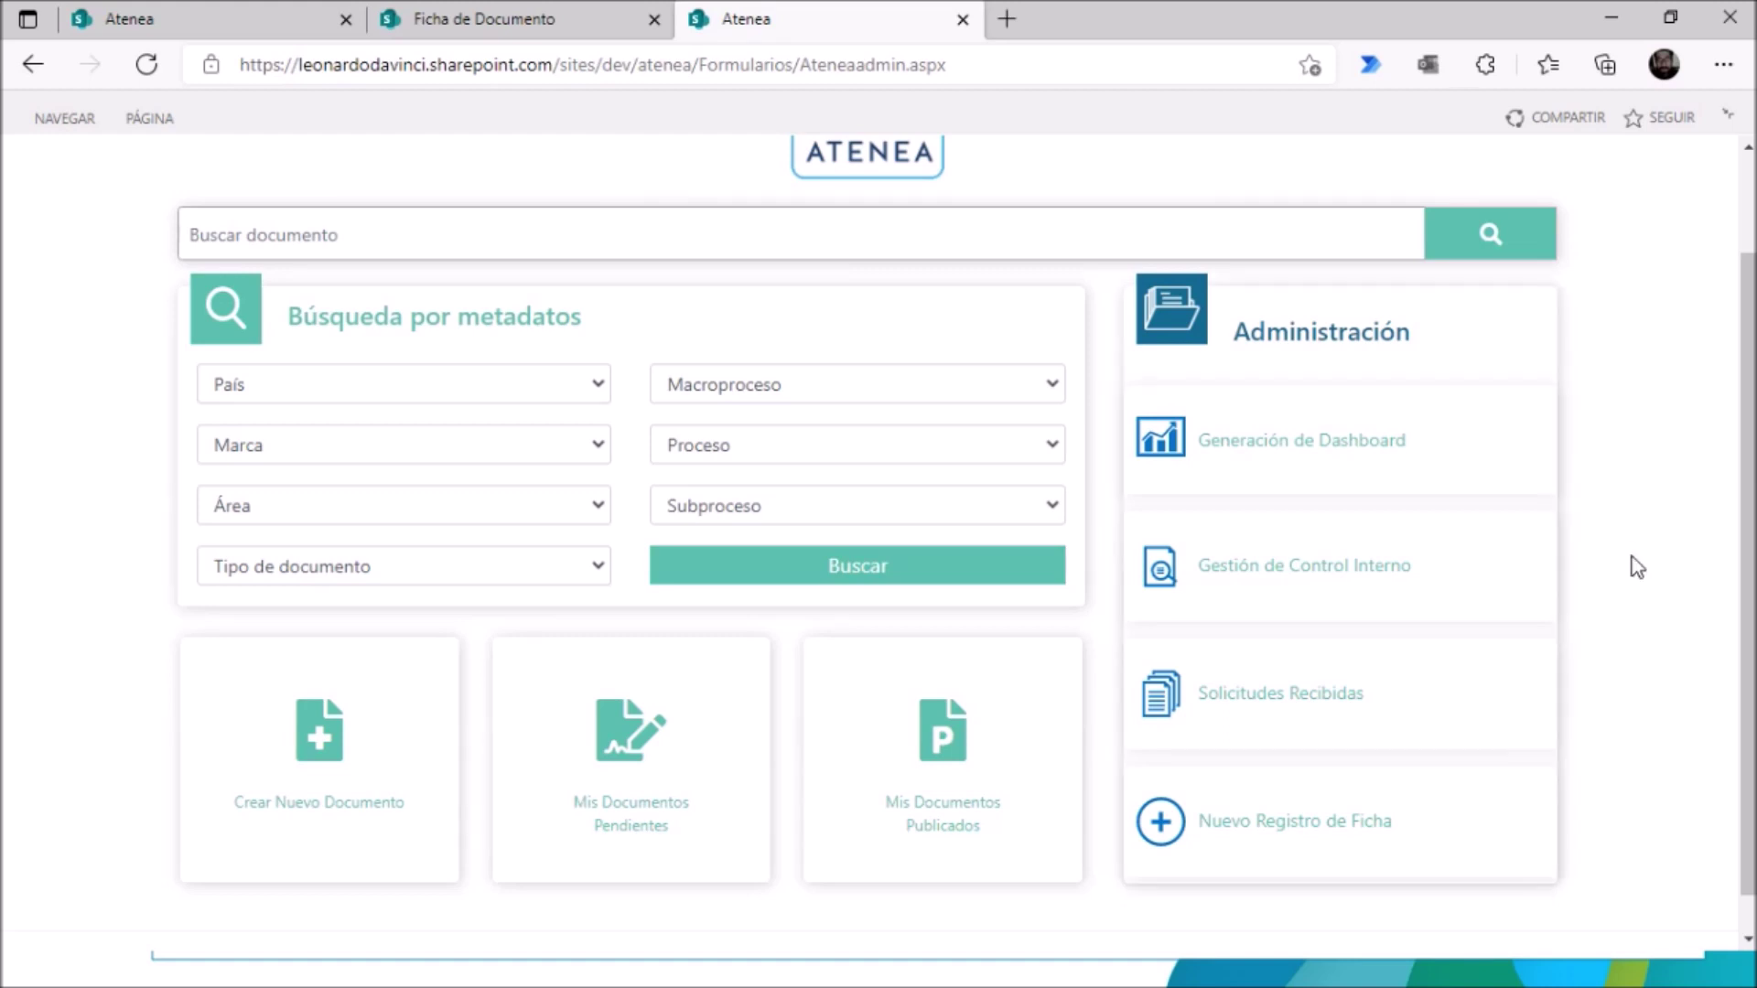
scroll(1636, 567, "down", 1)
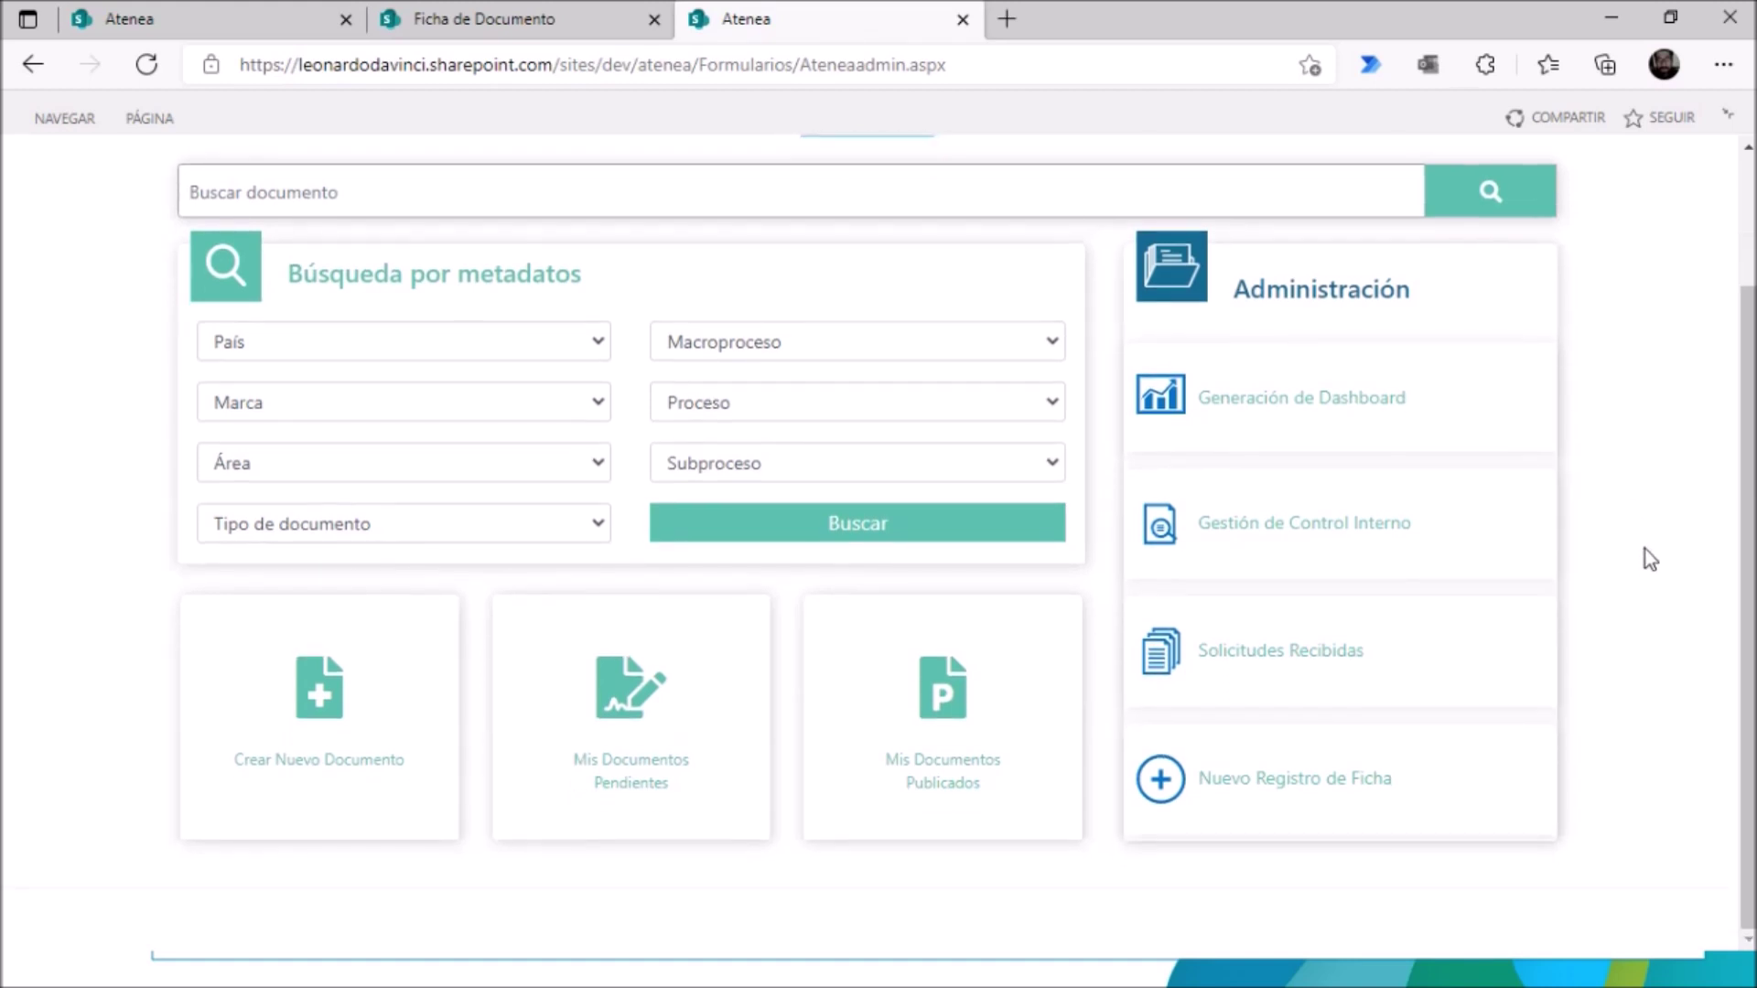
Step: Open Gestión de Control Interno and review the filters and the Análisis Inicial documents with their review levels and actions
left_click(1324, 530)
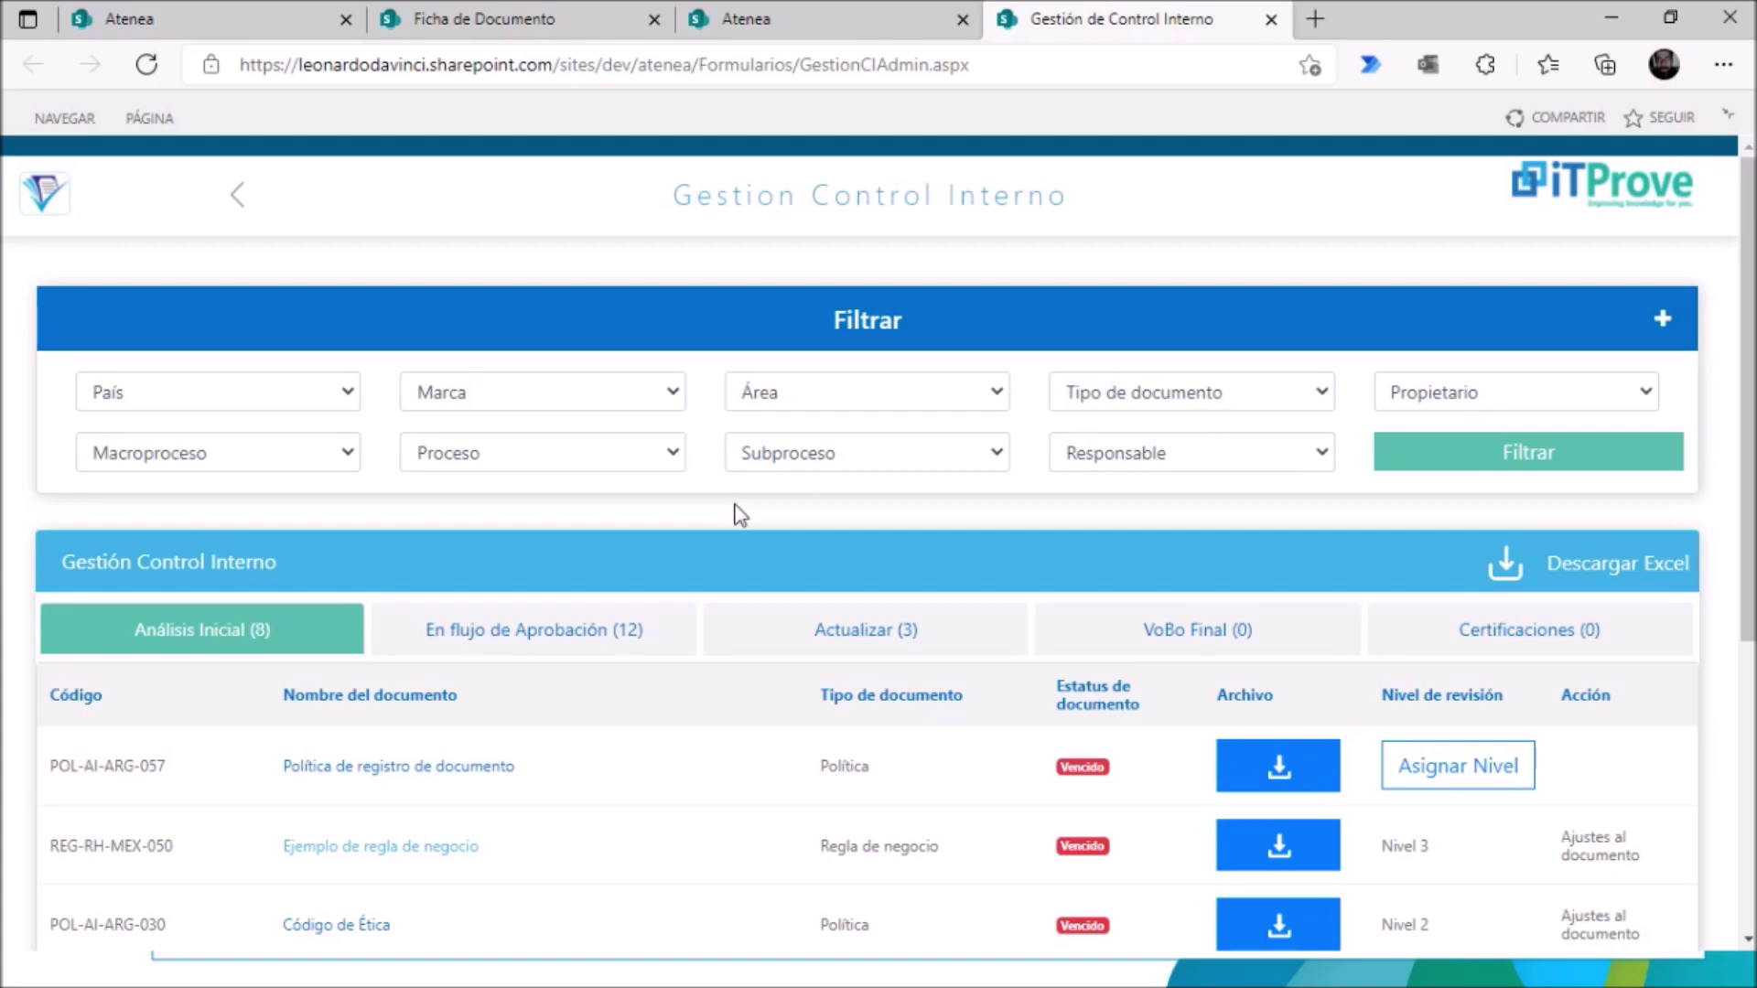
scroll(1427, 677, "down", 4)
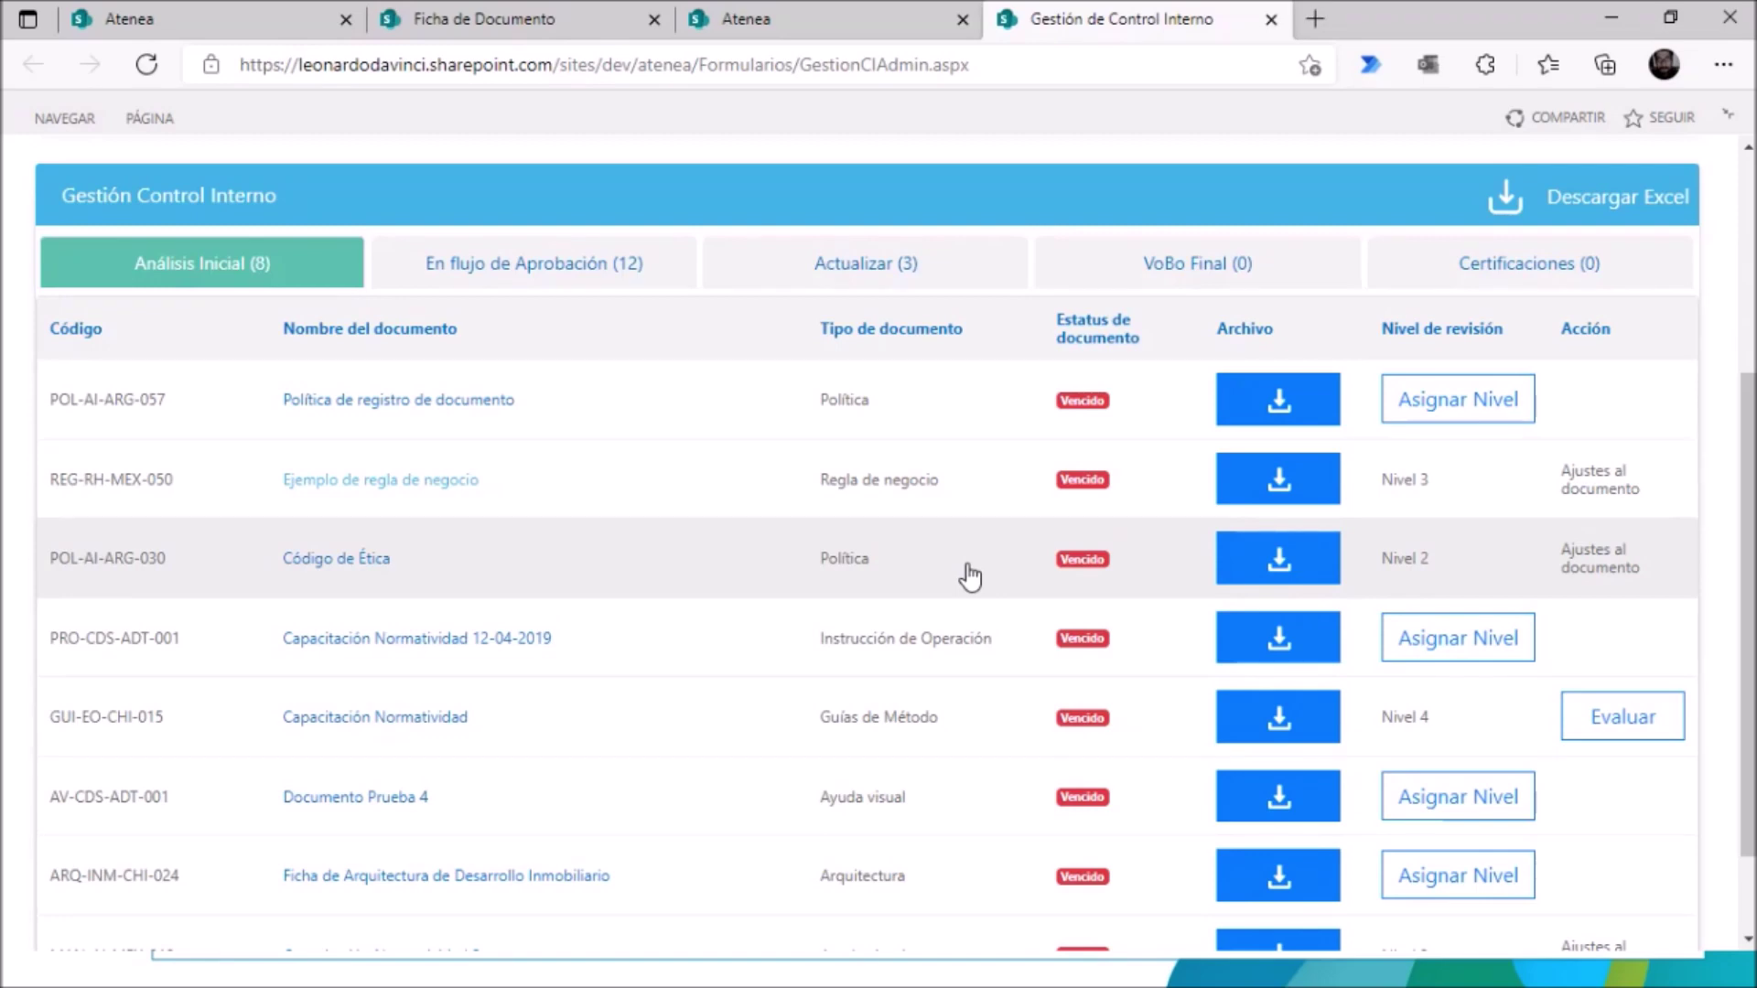
scroll(988, 632, "down", 2)
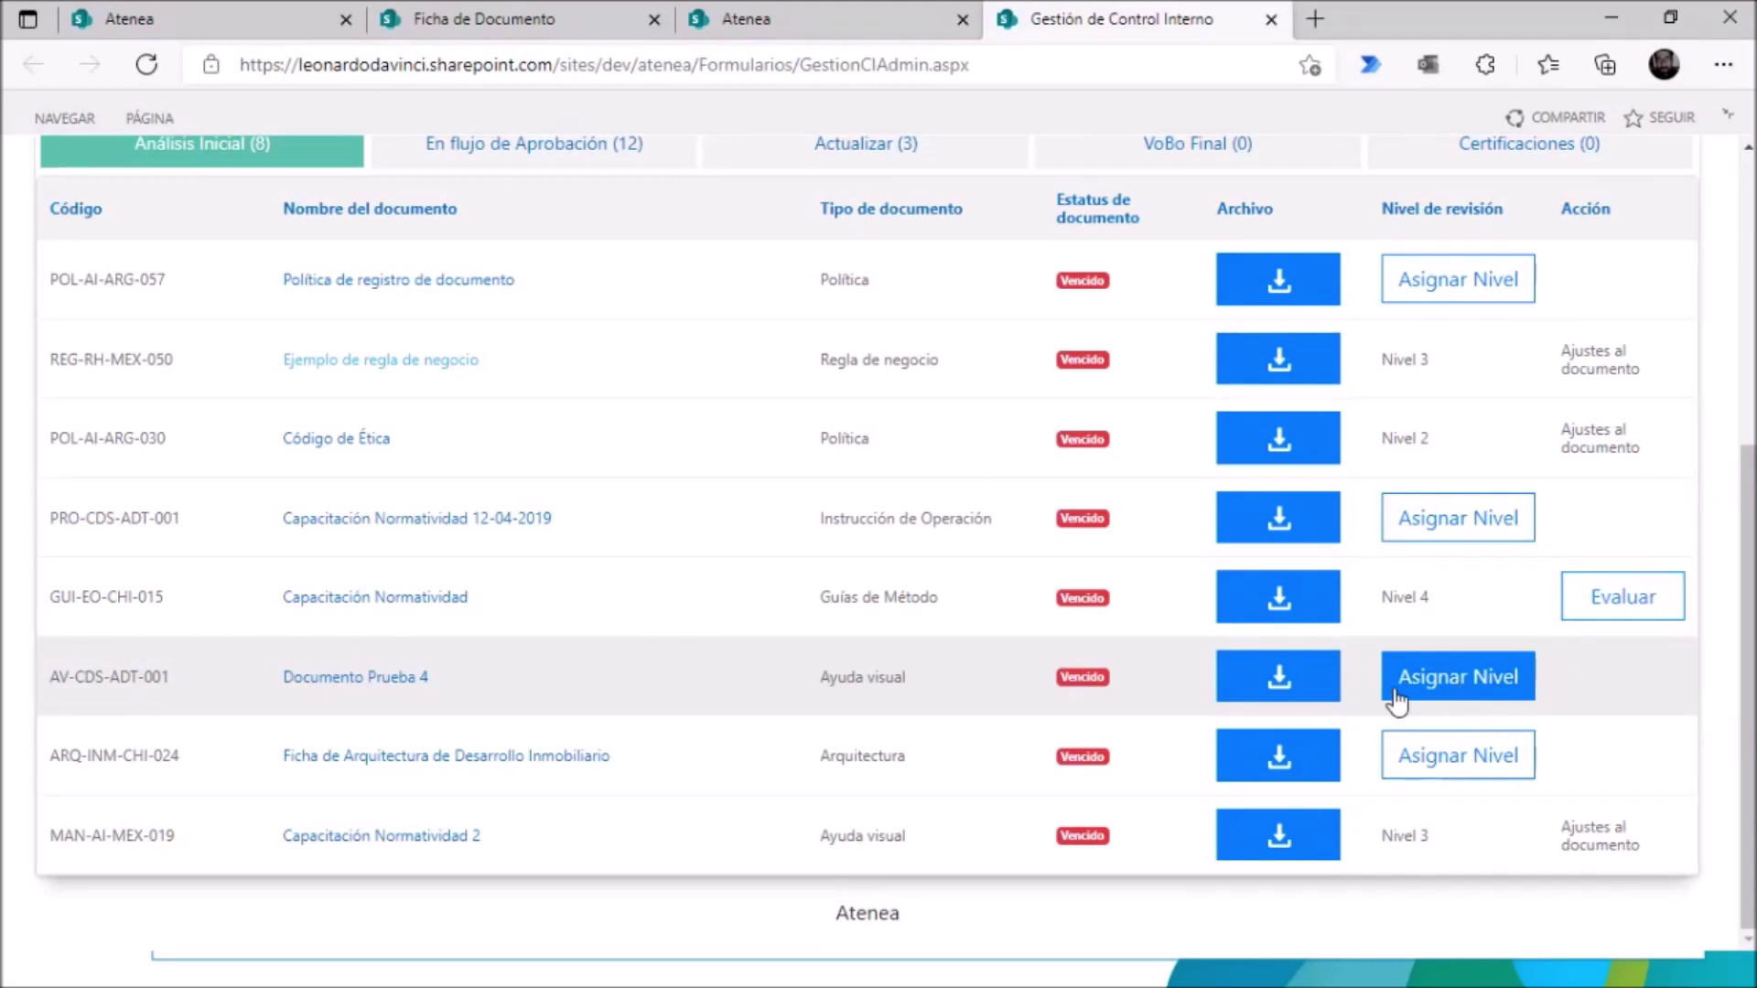
scroll(1136, 723, "up", 2)
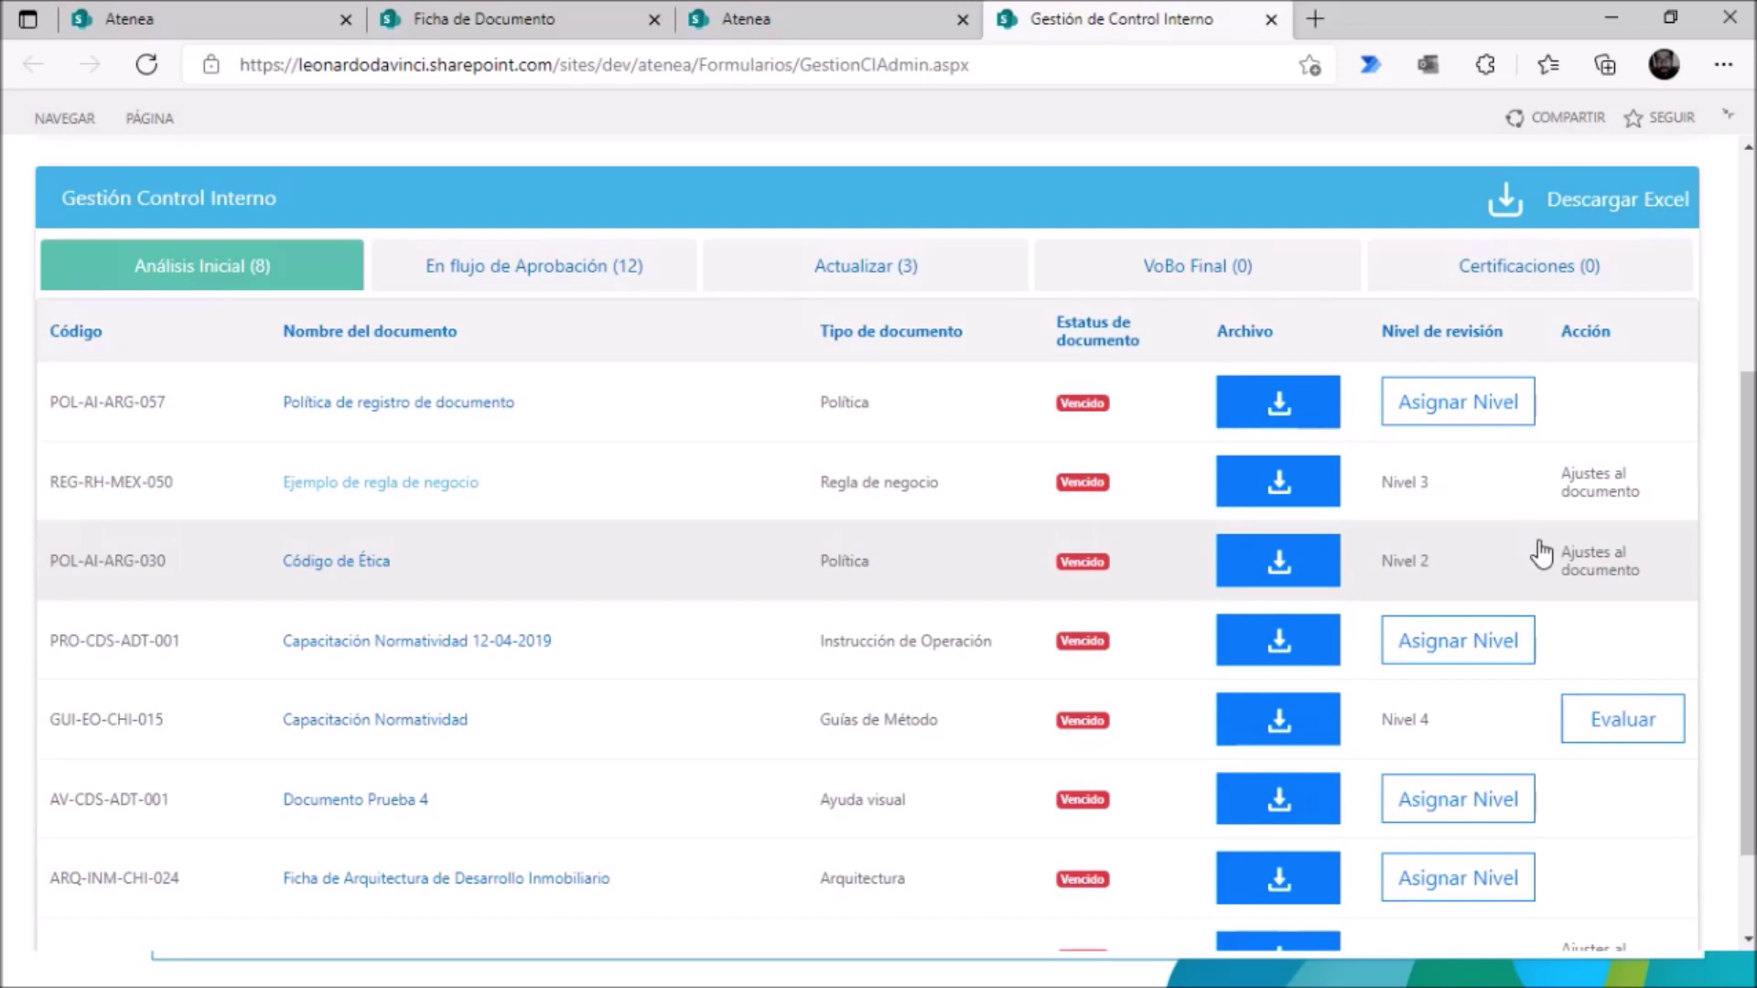
scroll(423, 541, "up", 1)
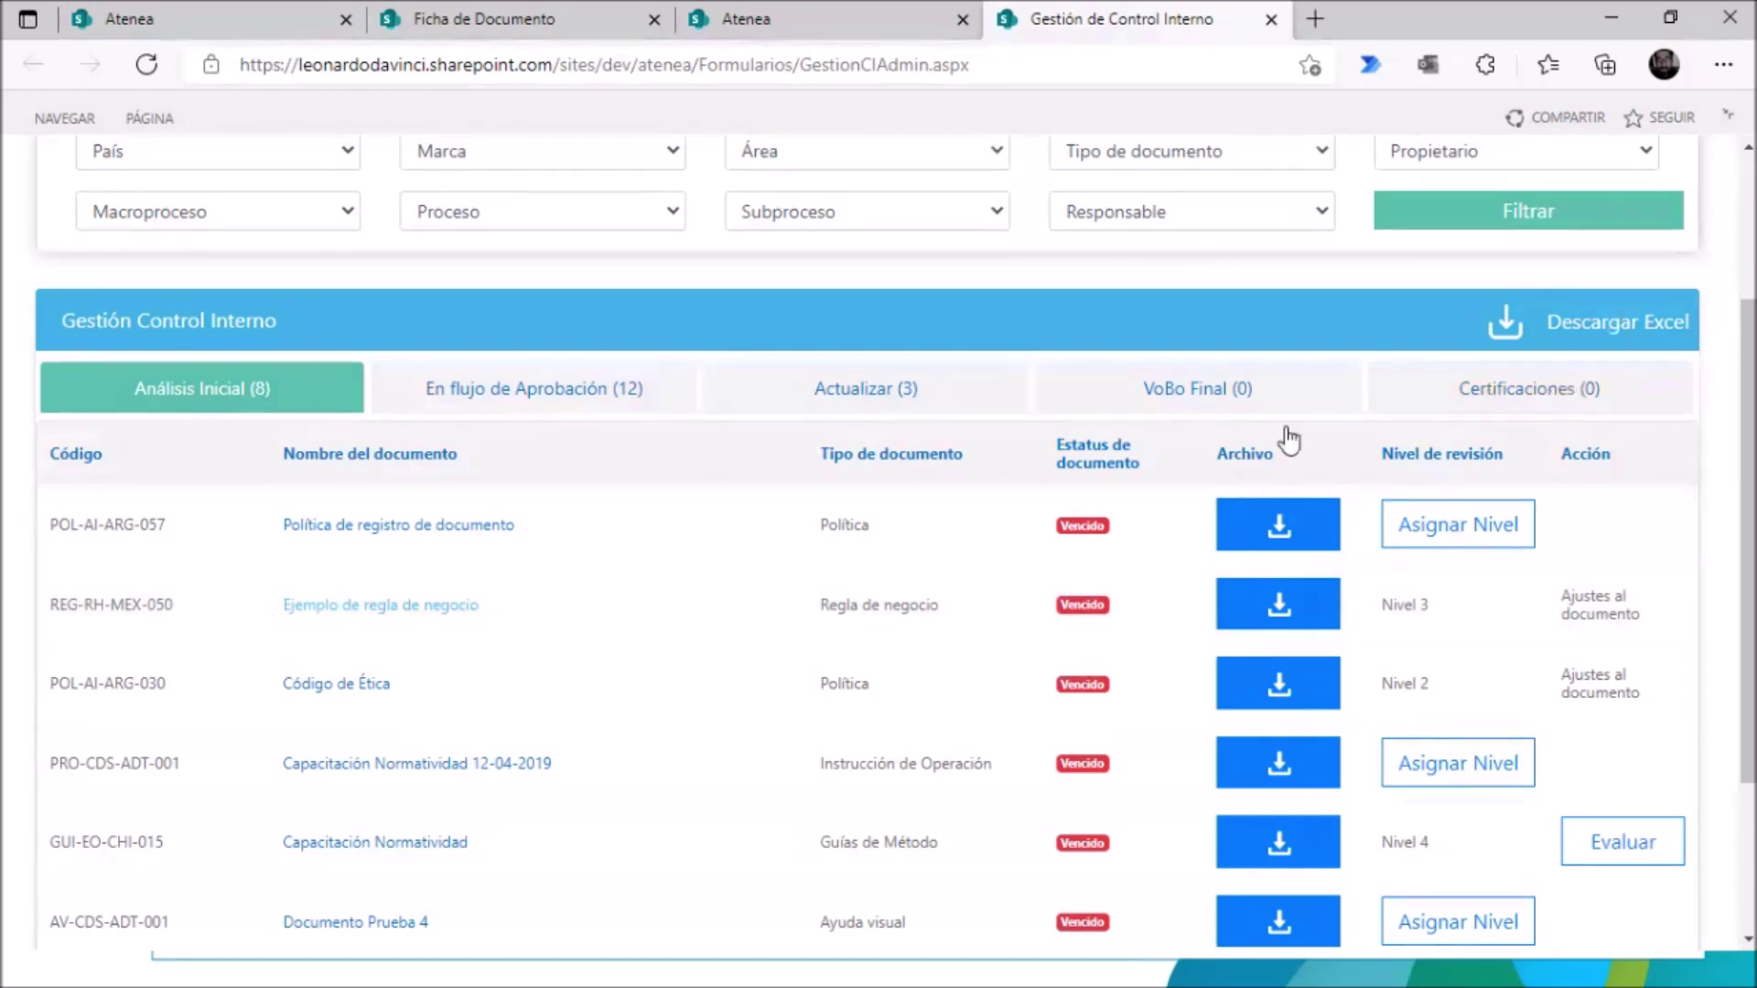
scroll(1006, 499, "up", 3)
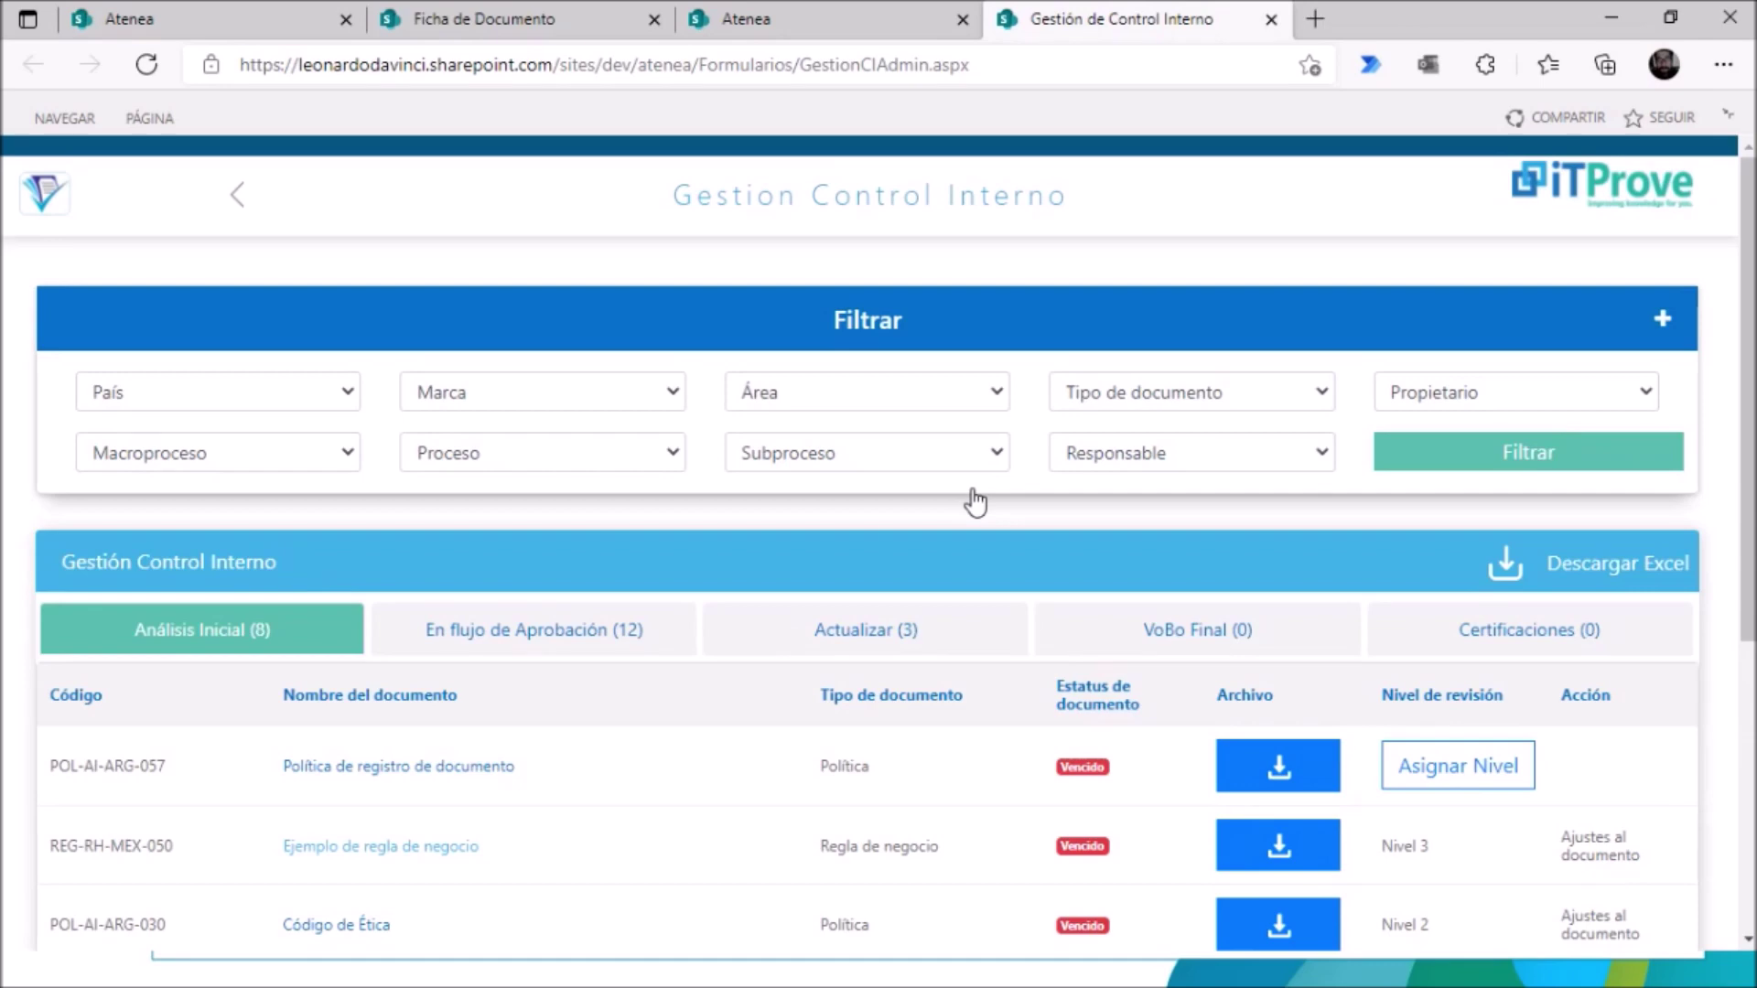
Step: Open Solicitudes Recibidas from the administrator home page and review the Eliminaciones and Cambio de Propietario o Responsable requests
left_click(828, 22)
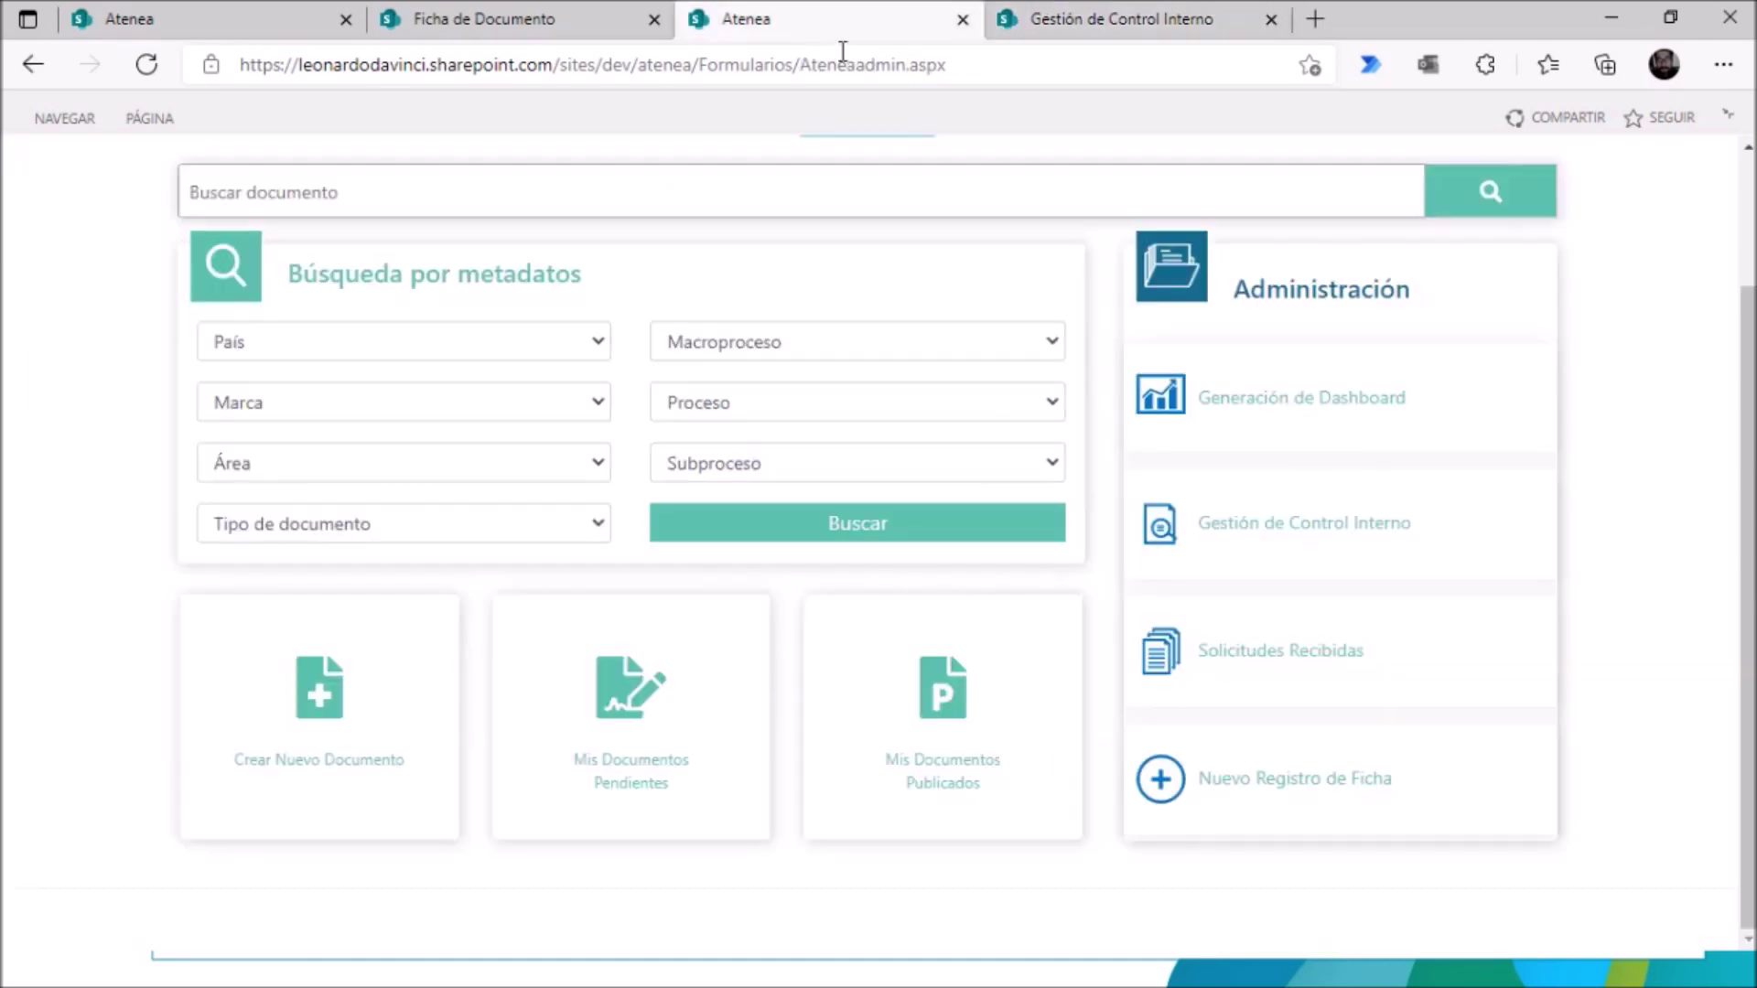
left_click(1421, 565)
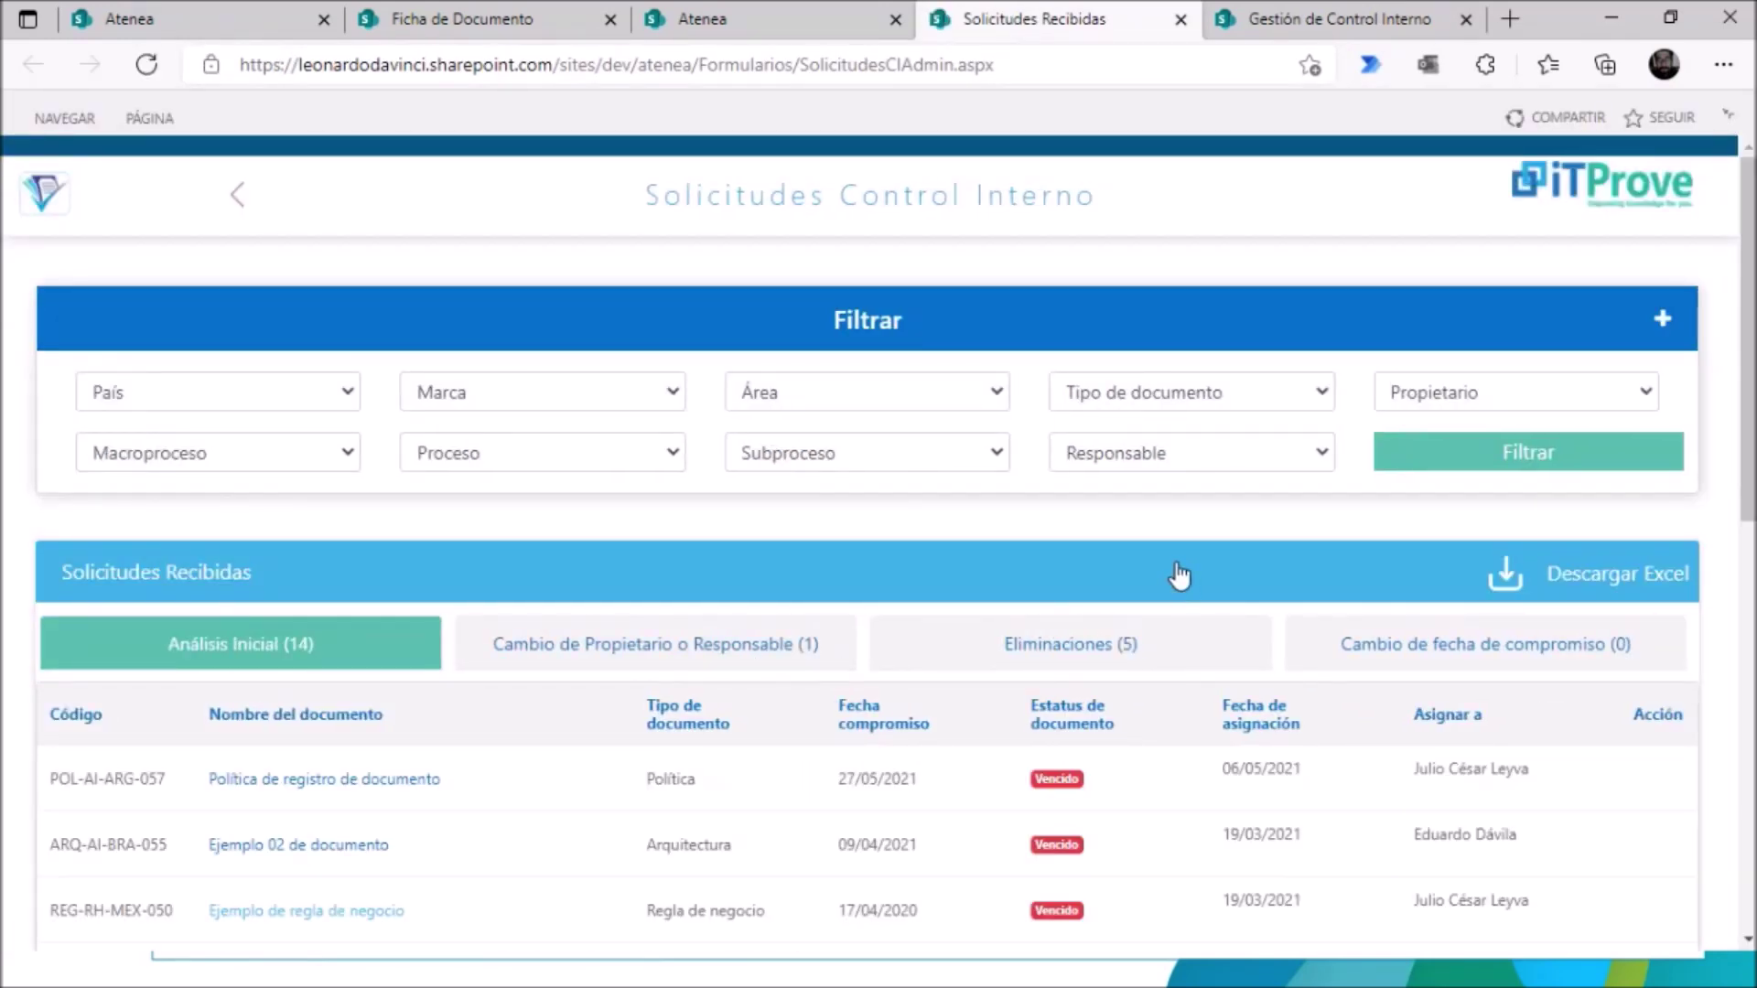
scroll(1089, 544, "down", 3)
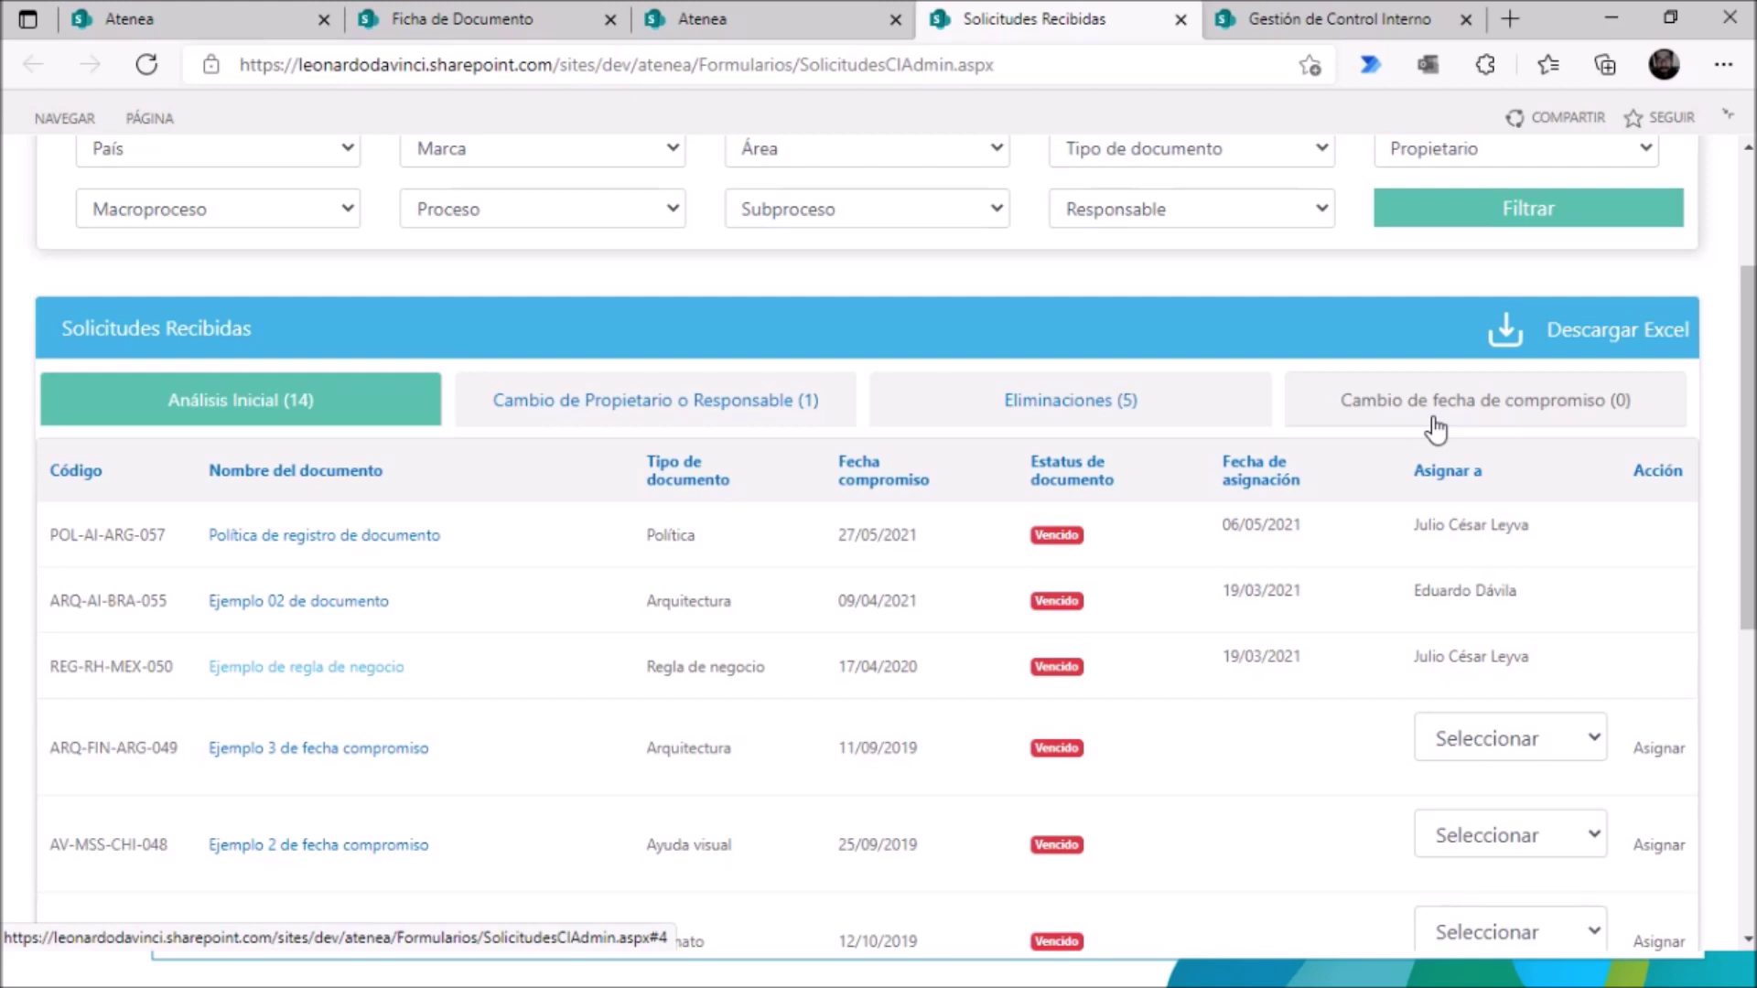
left_click(1089, 416)
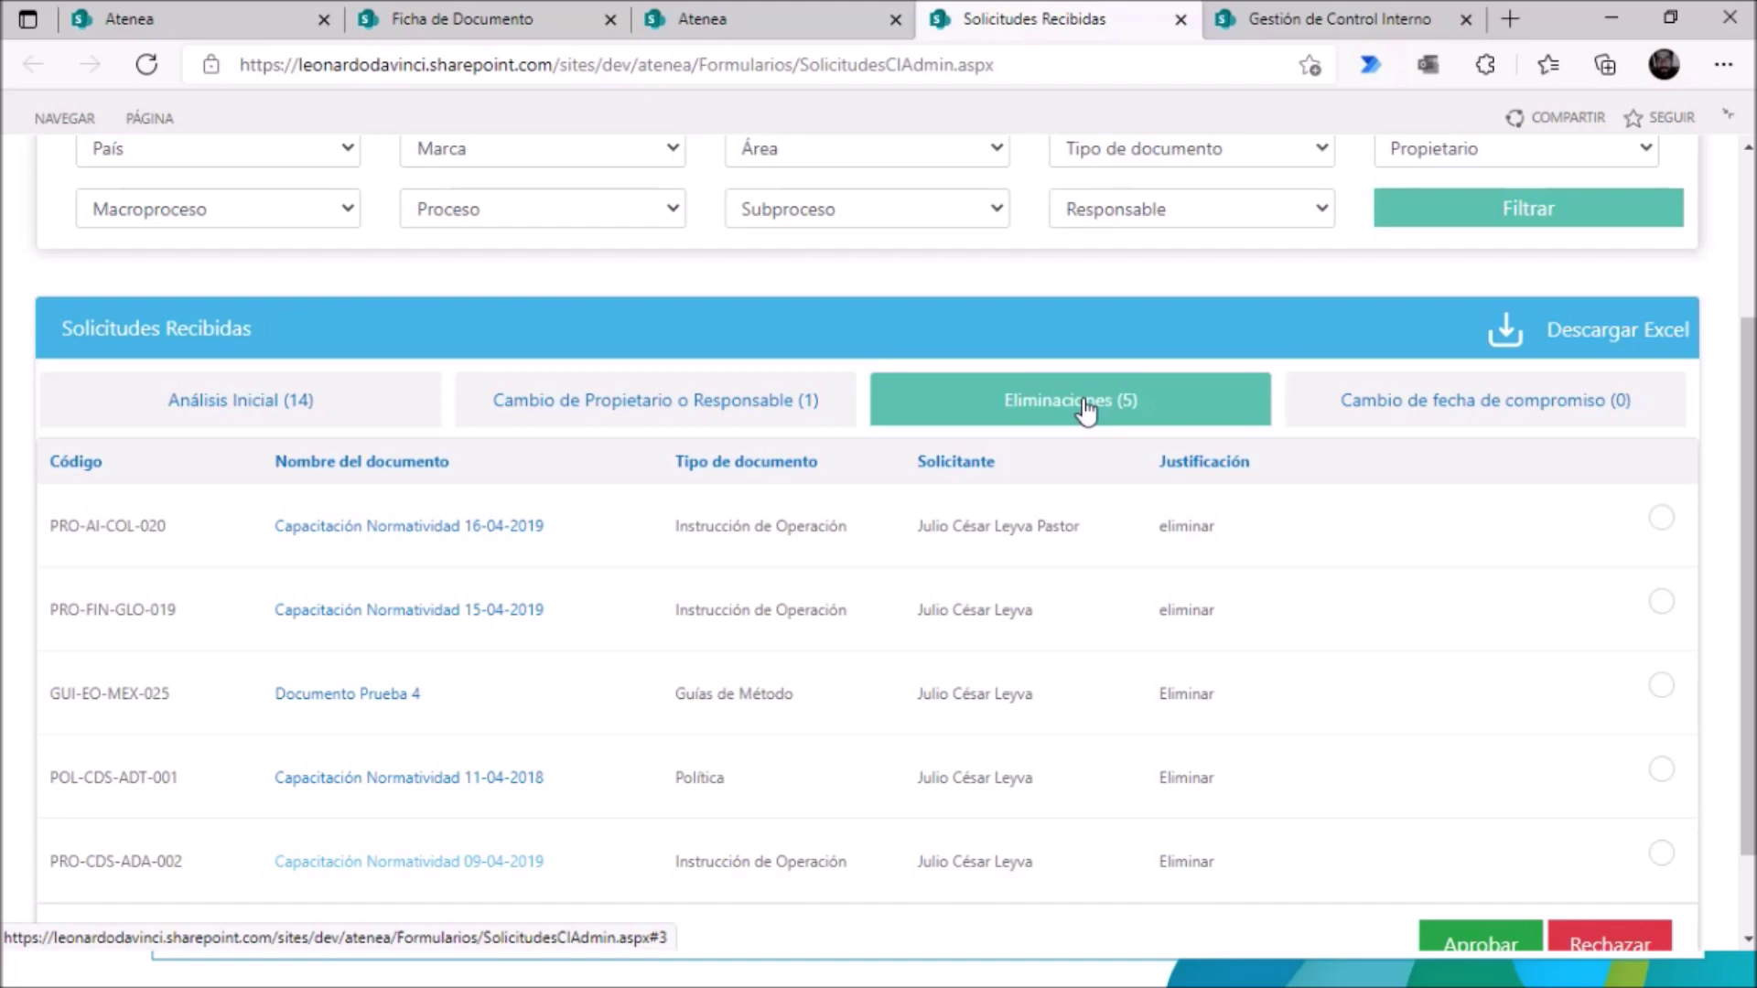
left_click(837, 407)
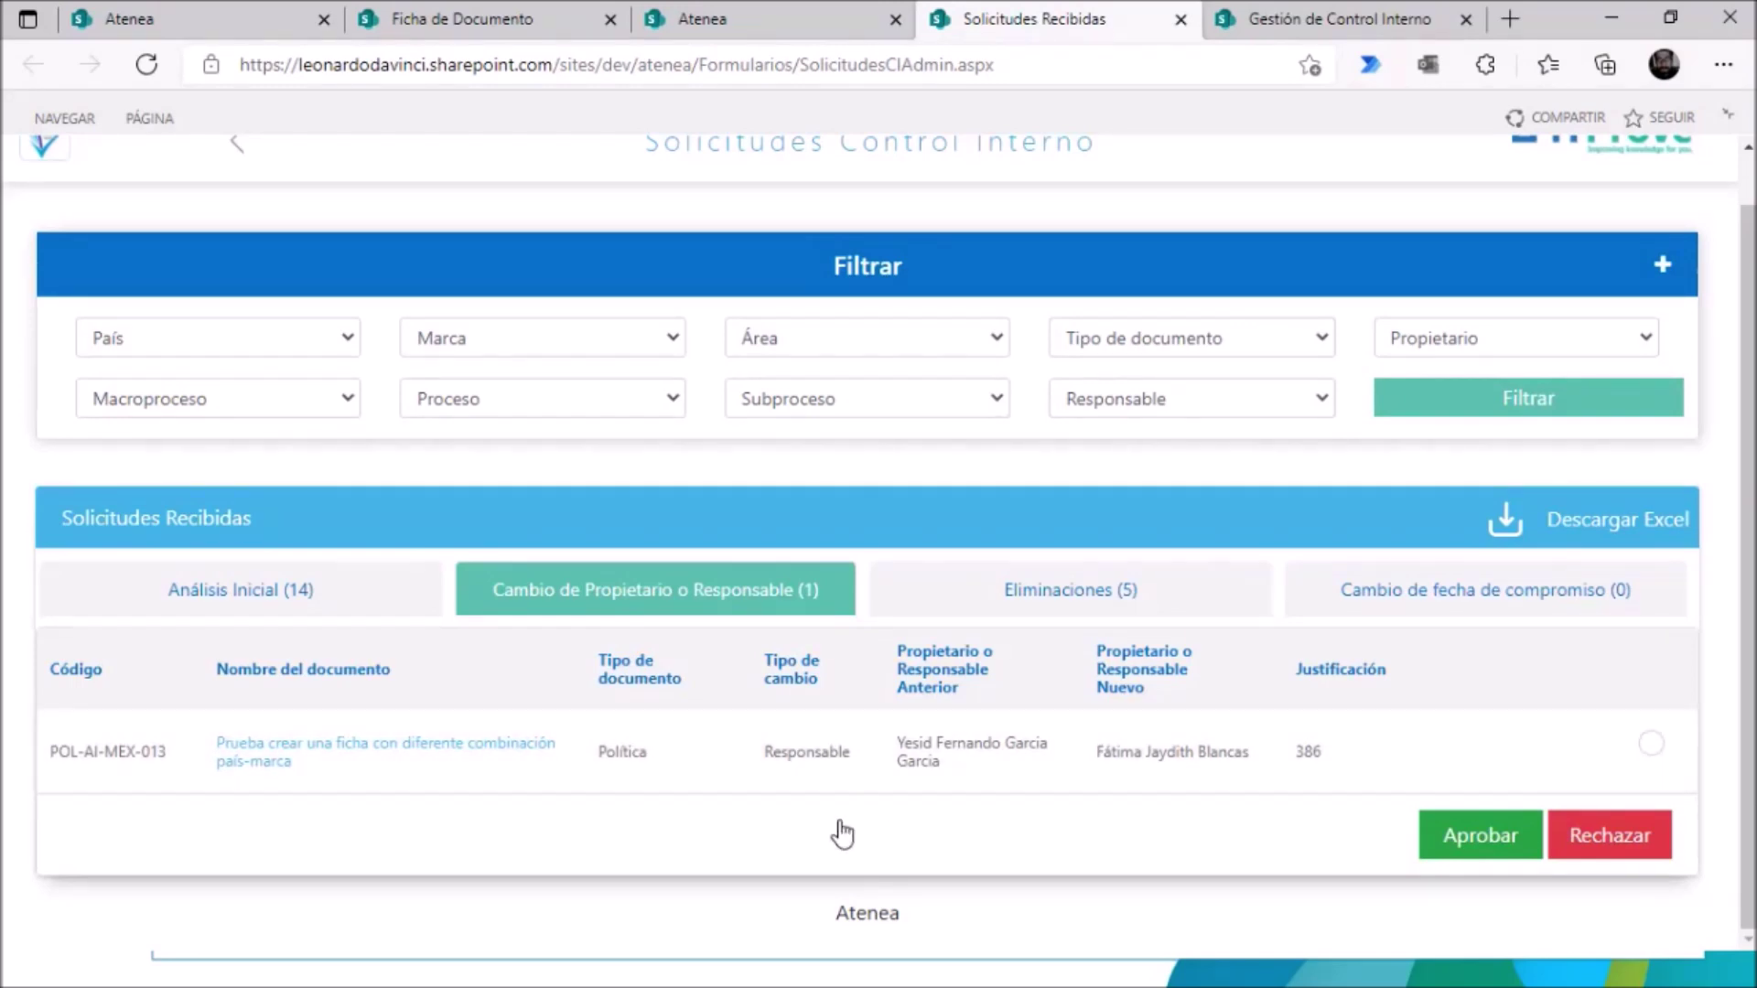
Step: Review the Análisis Inicial requests with their commitment dates, statuses and assignments, and check the available assignees for ARQ-FIN-ARG-049 without choosing one
left_click(293, 602)
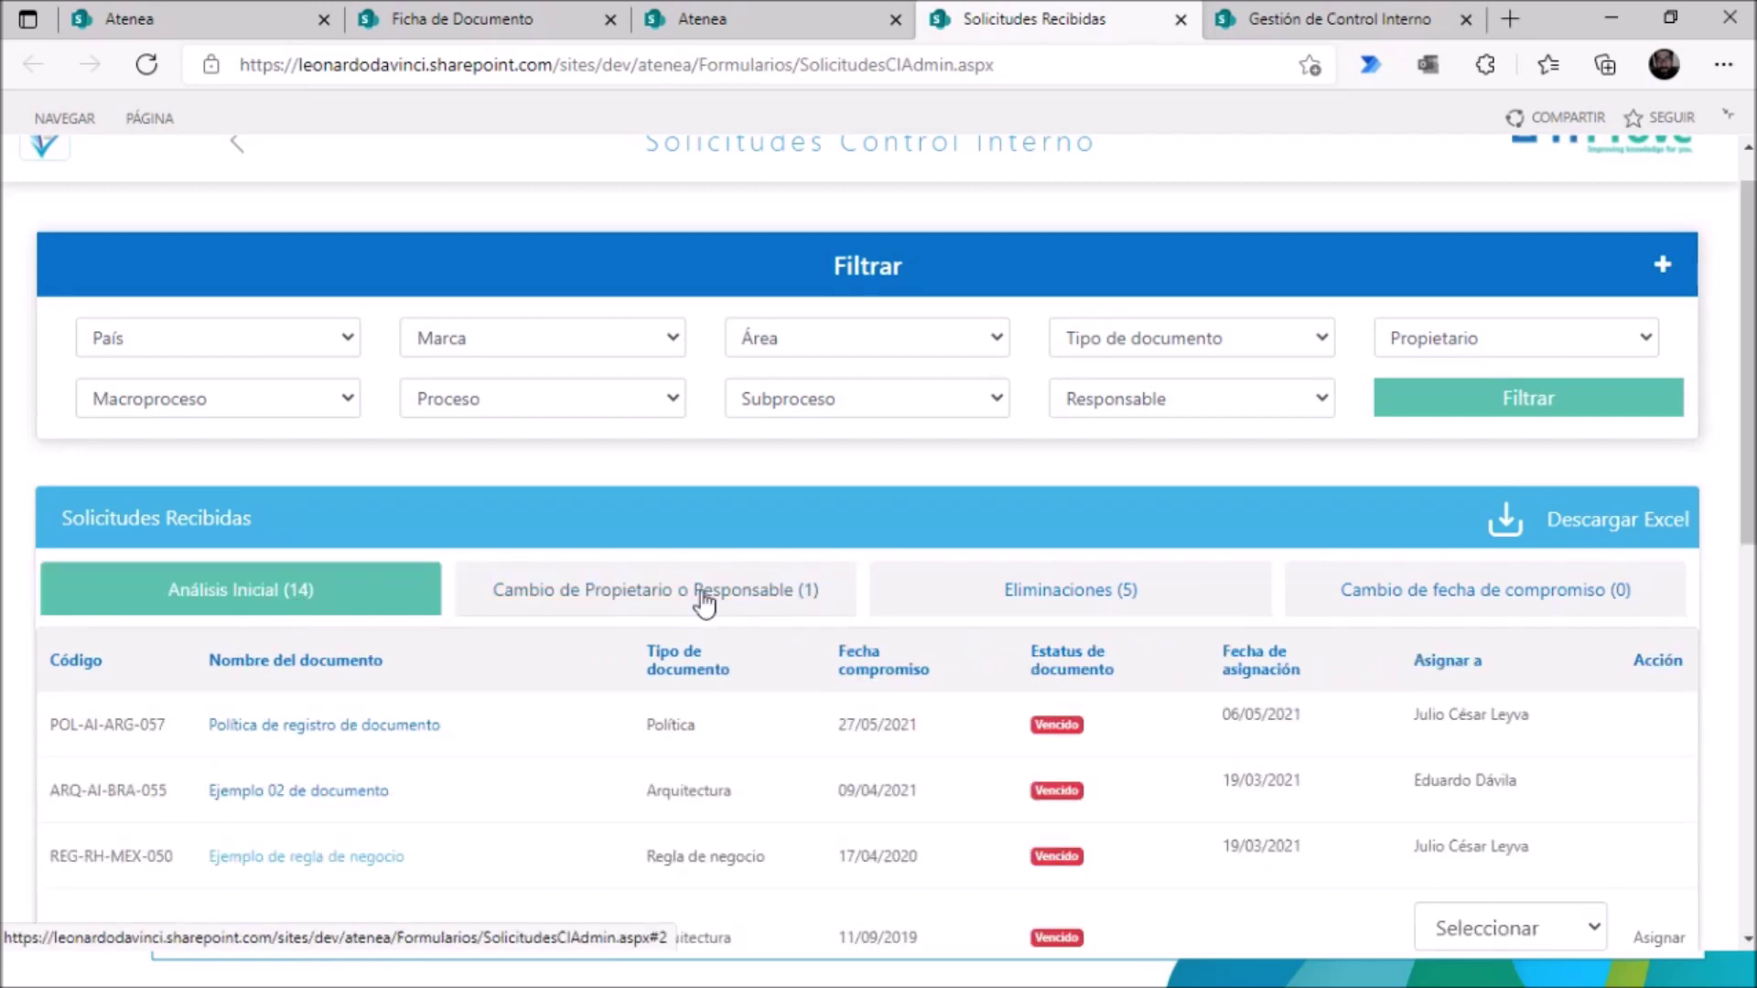
scroll(764, 618, "down", 1)
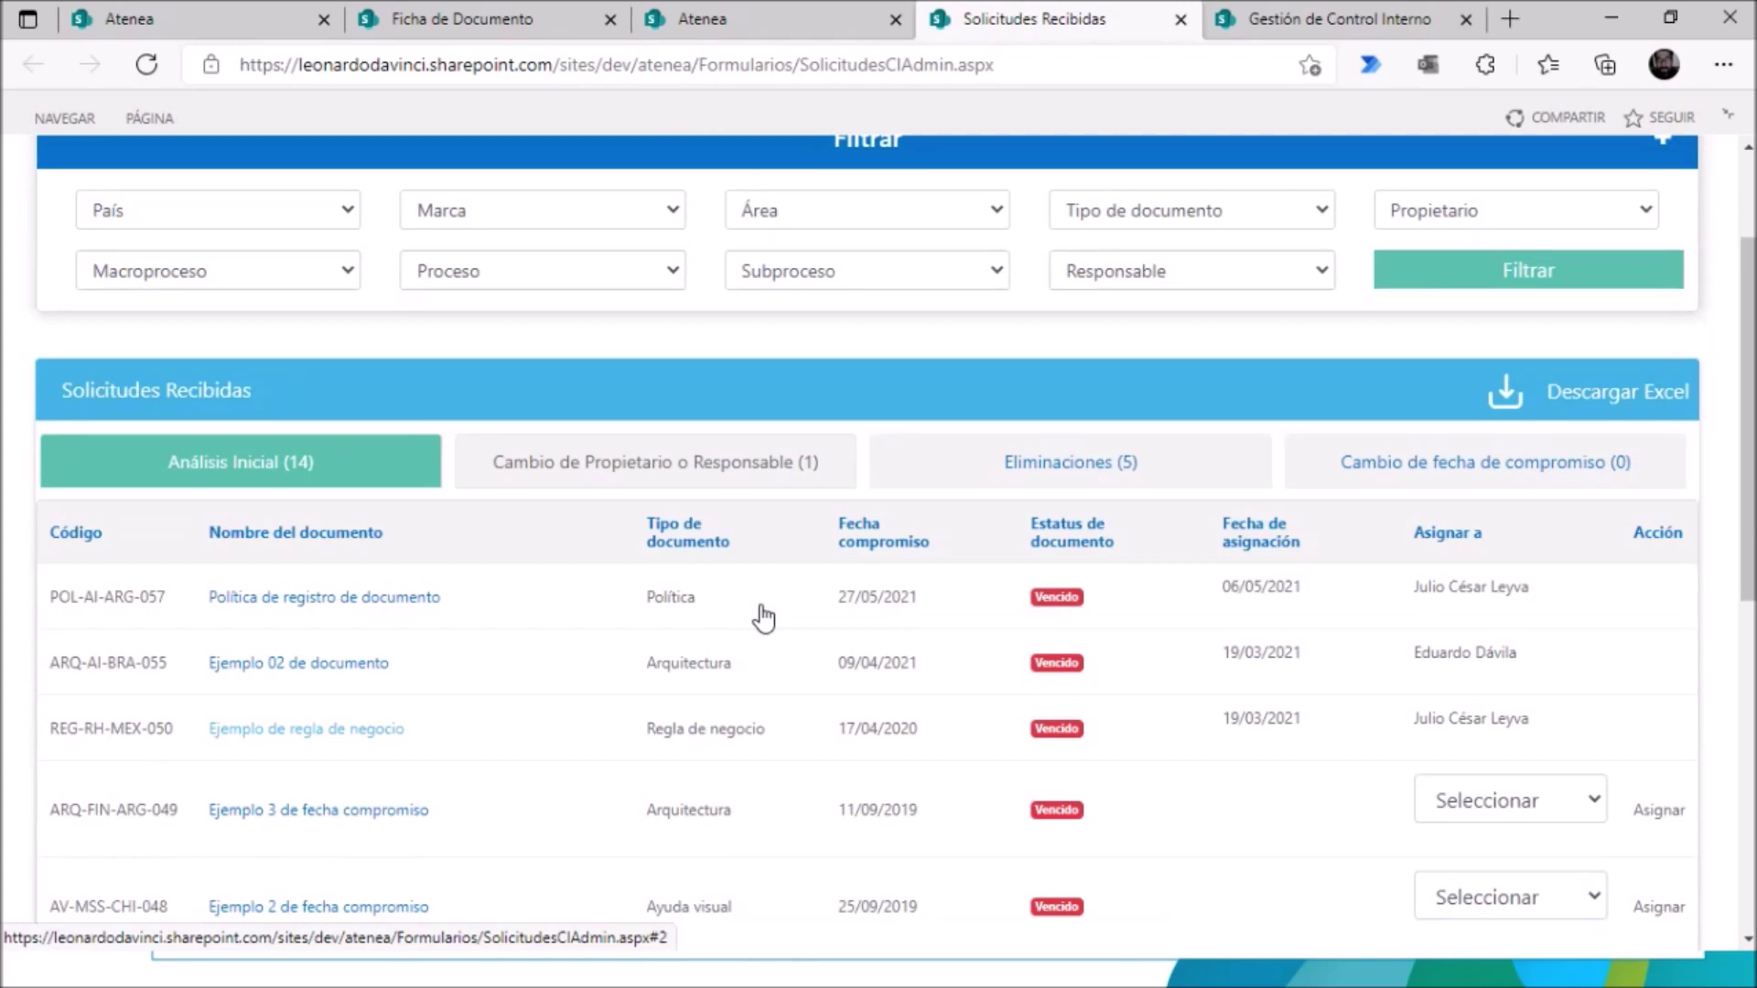
scroll(764, 617, "down", 2)
left_click(1597, 561)
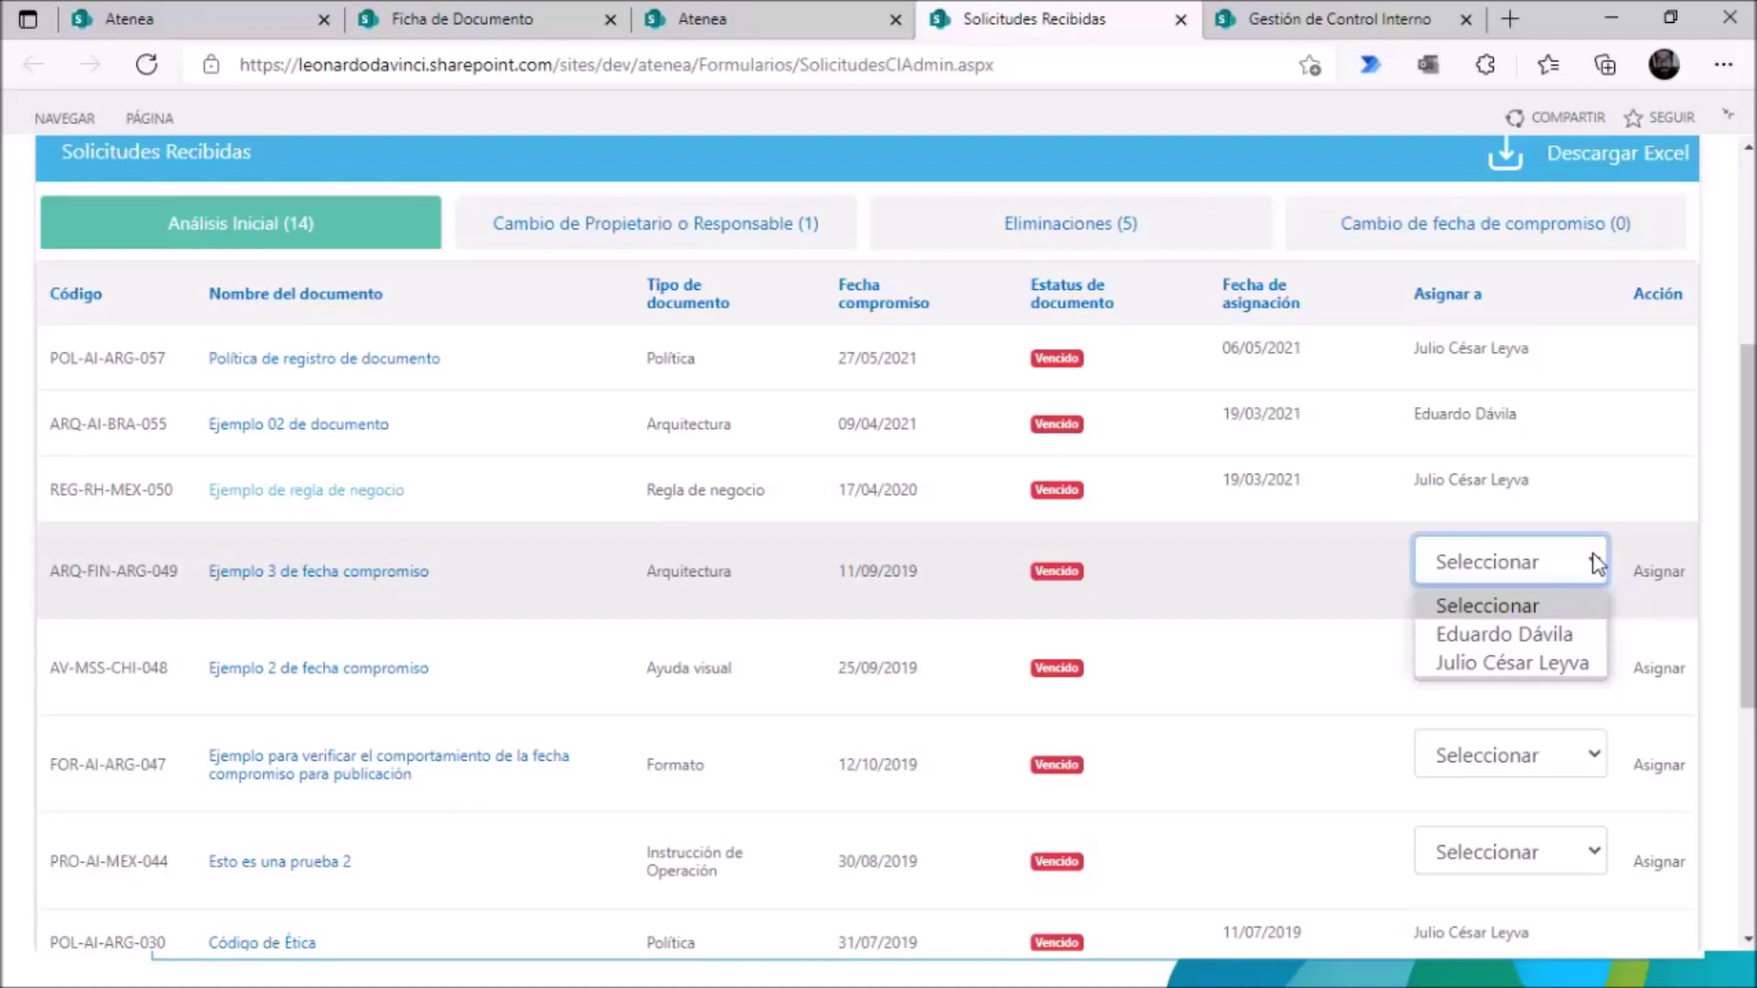
left_click(1535, 600)
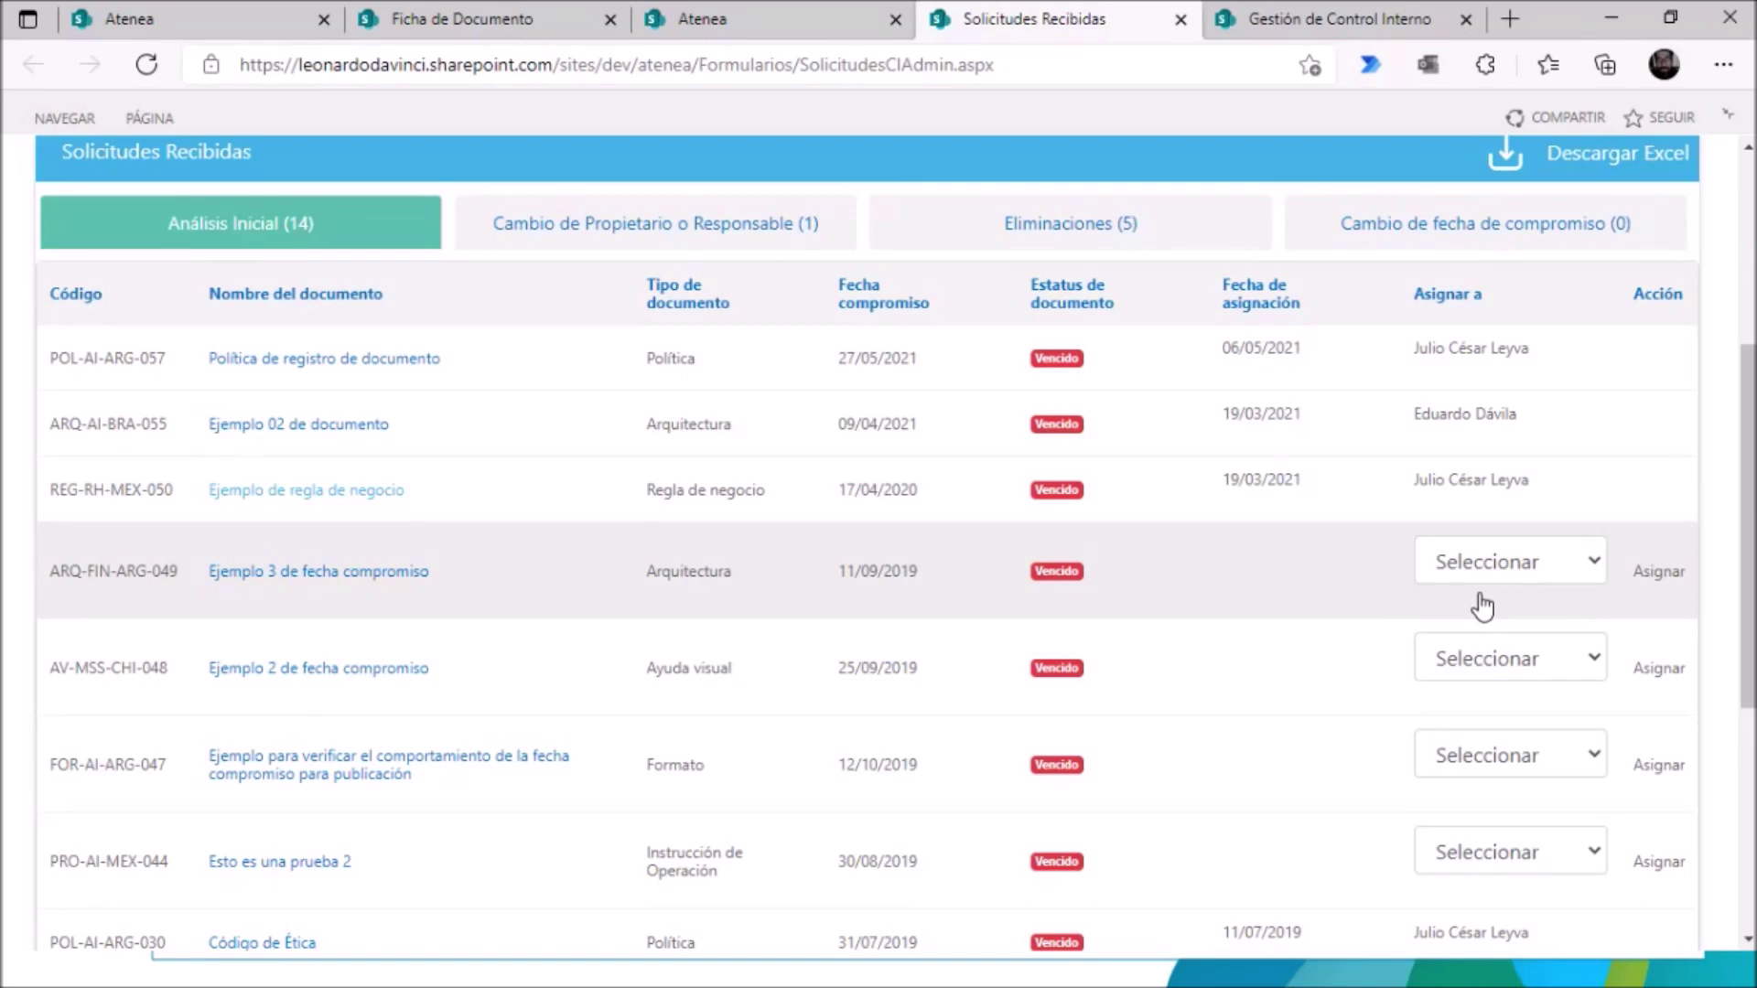
scroll(1087, 560, "down", 3)
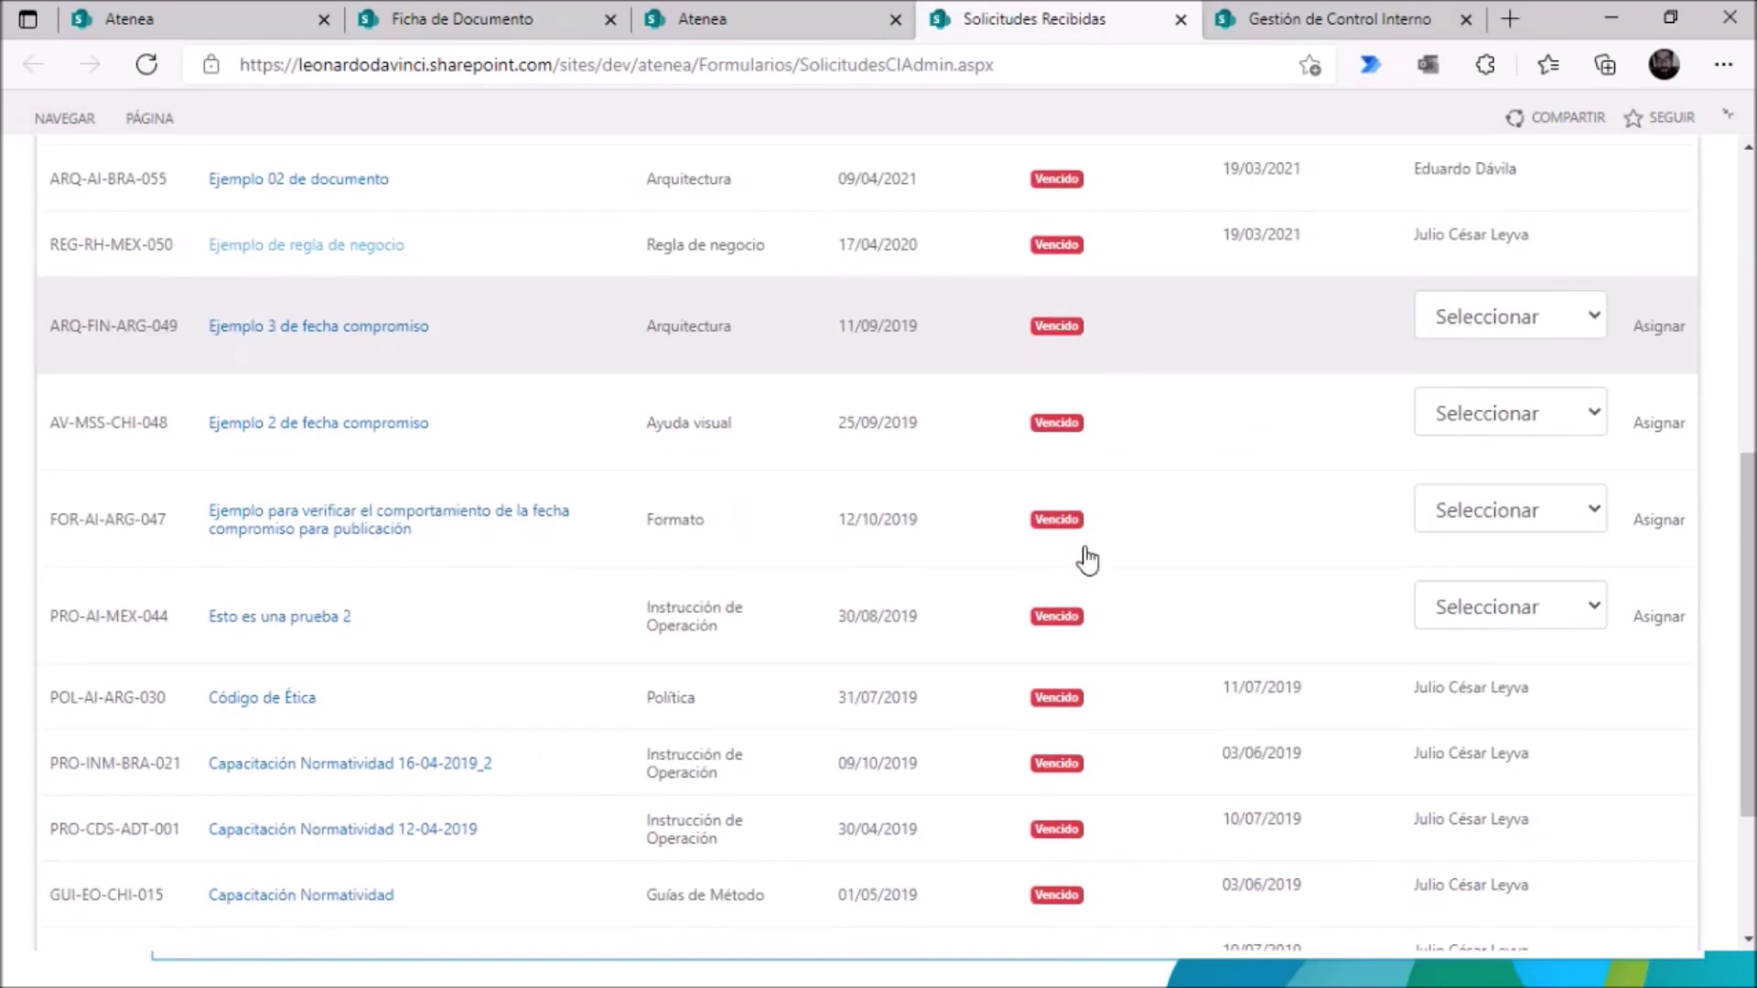
scroll(1087, 560, "up", 8)
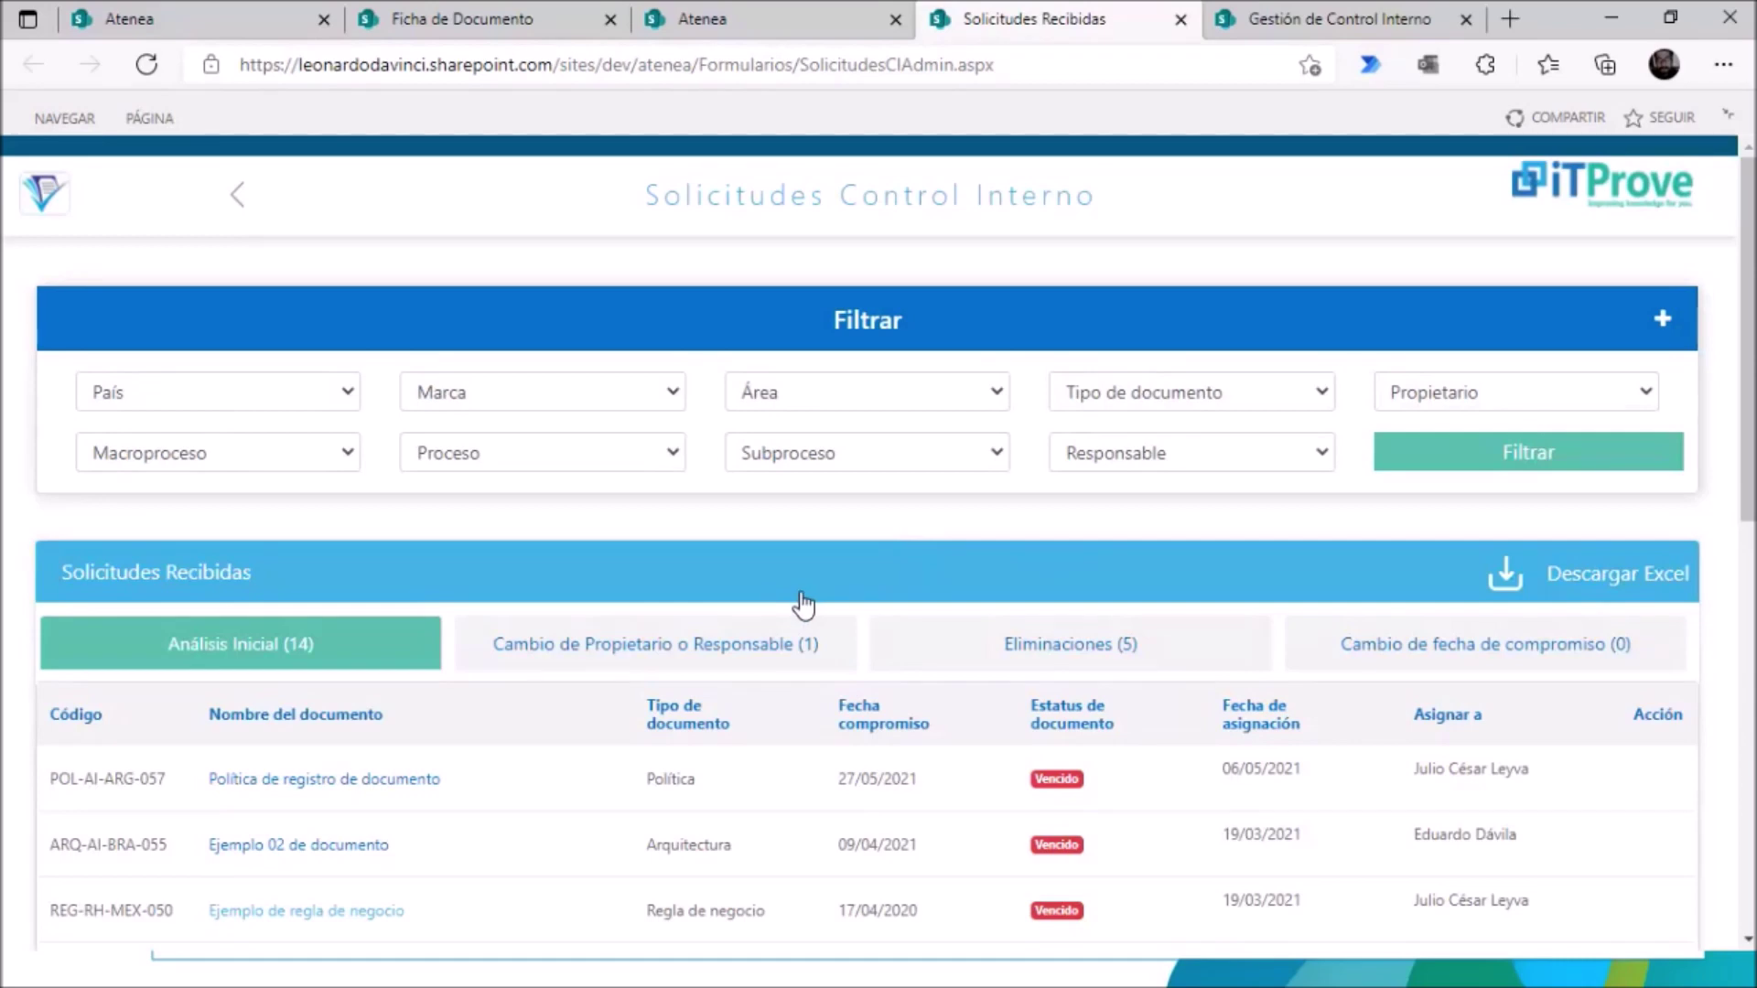
scroll(802, 604, "down", 10)
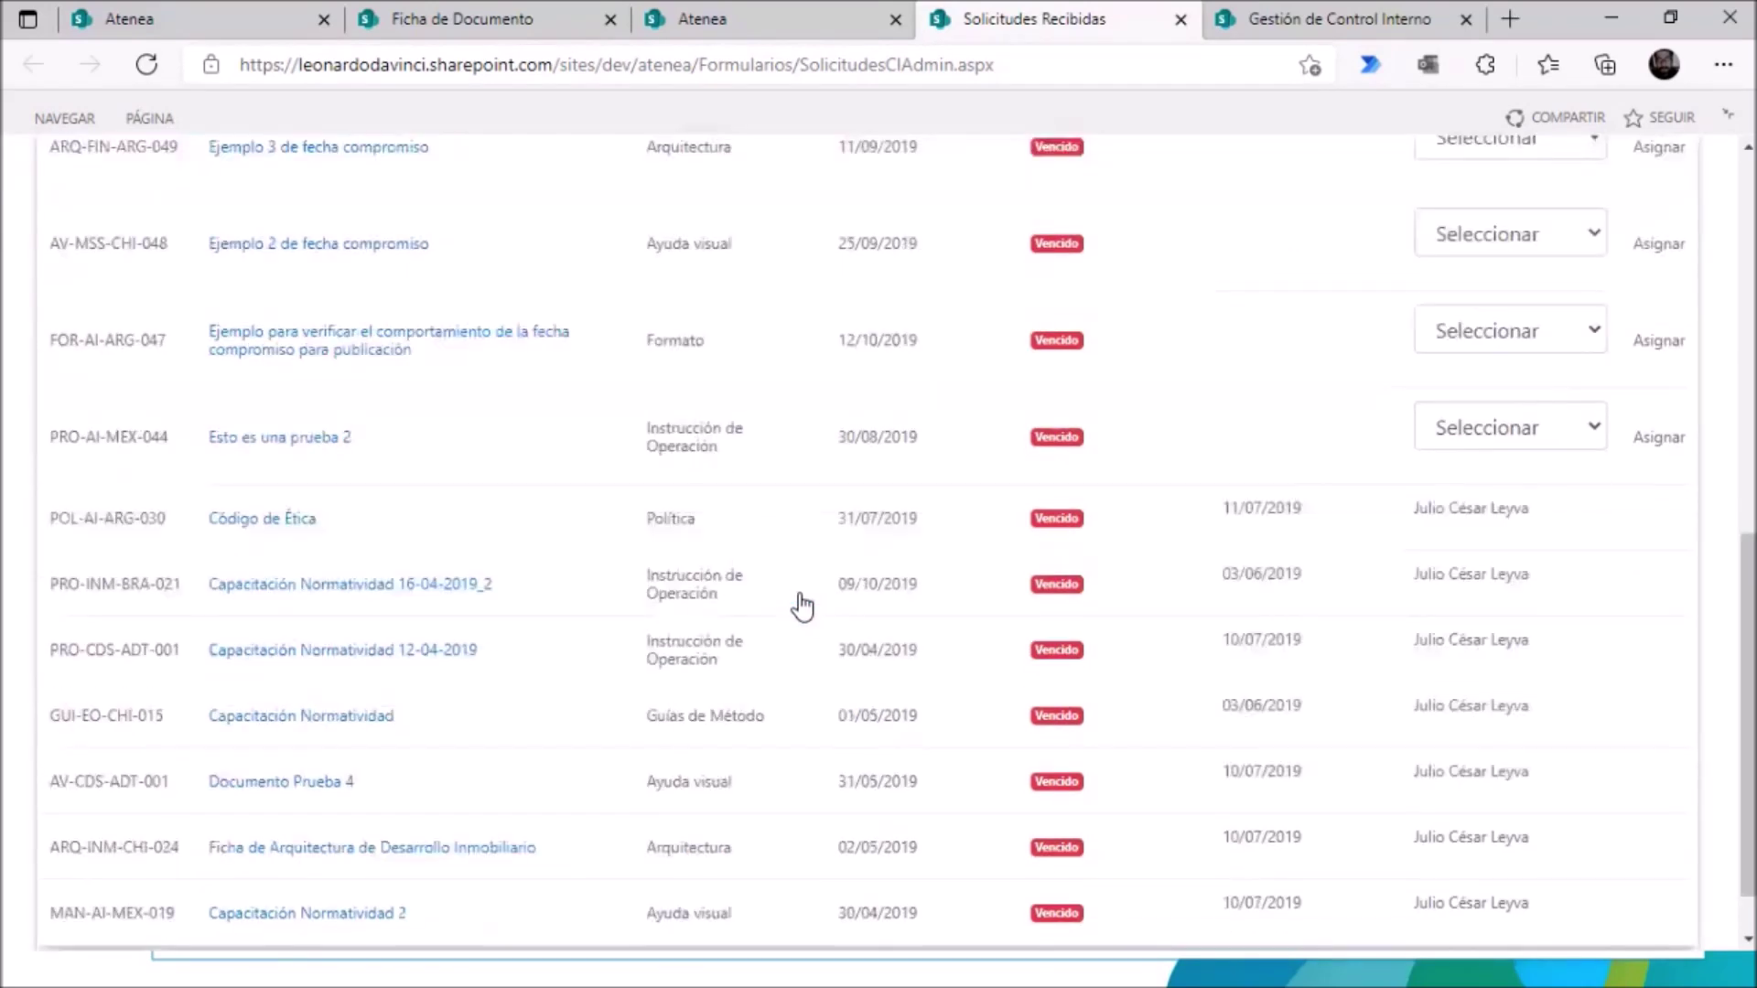
scroll(802, 604, "up", 10)
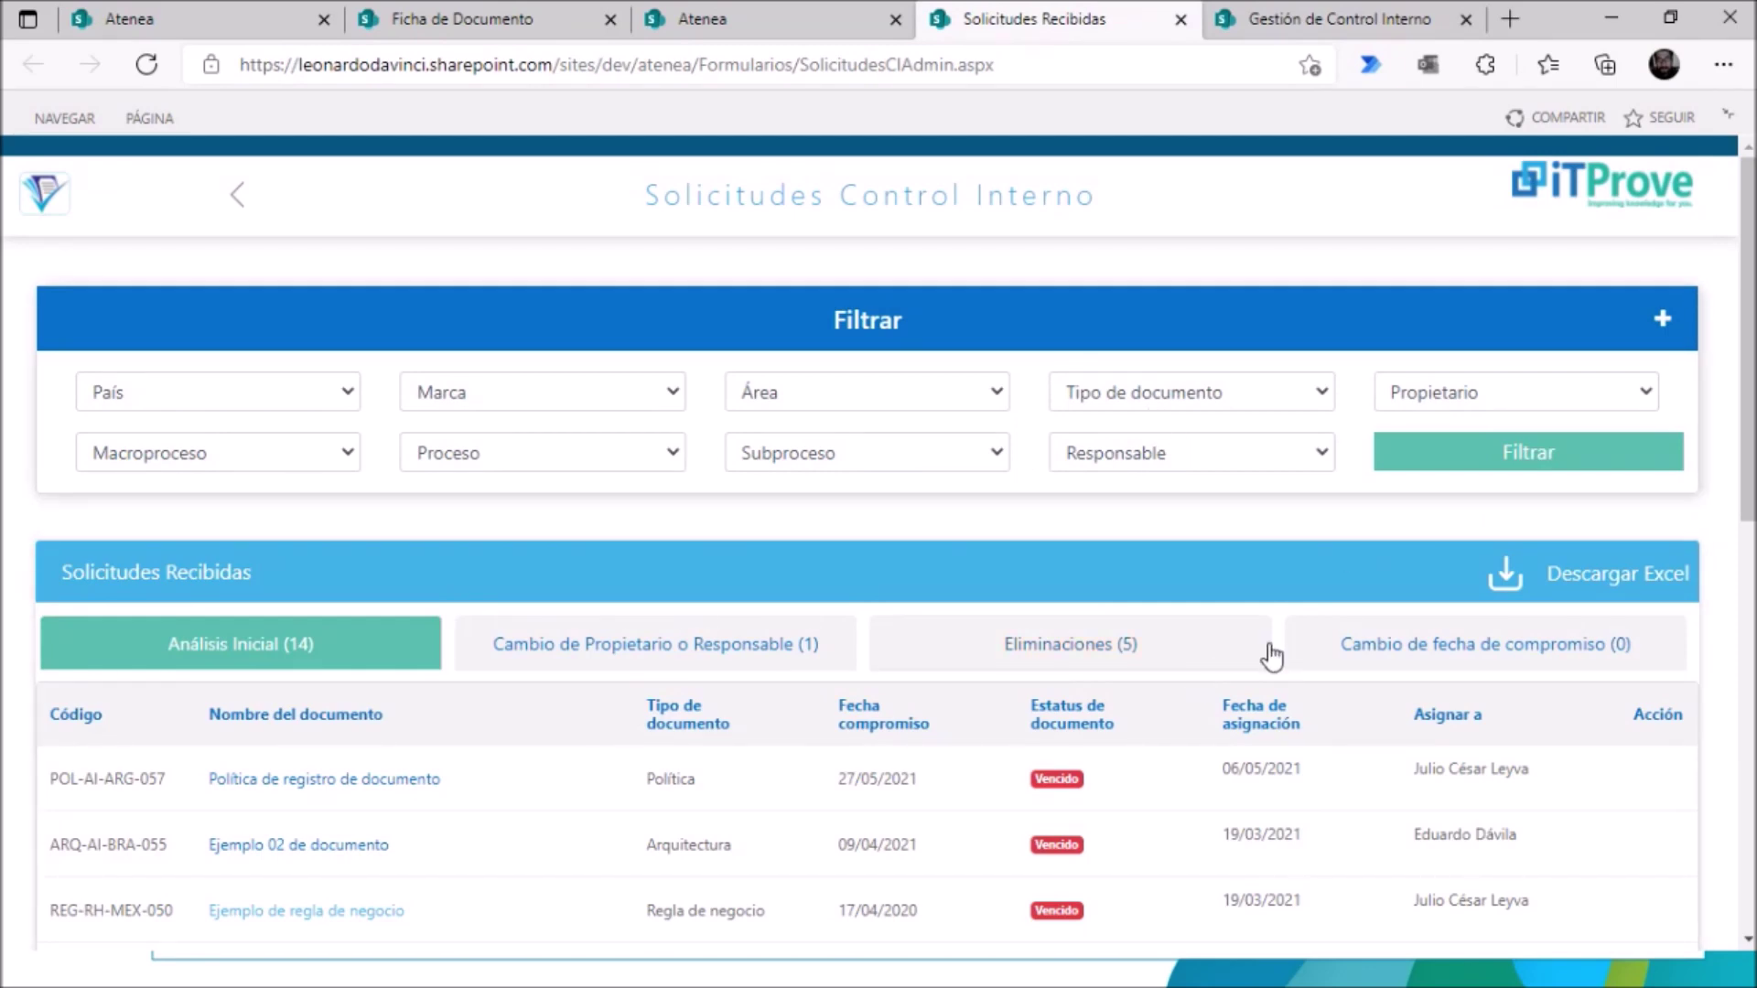
scroll(800, 580, "down", 5)
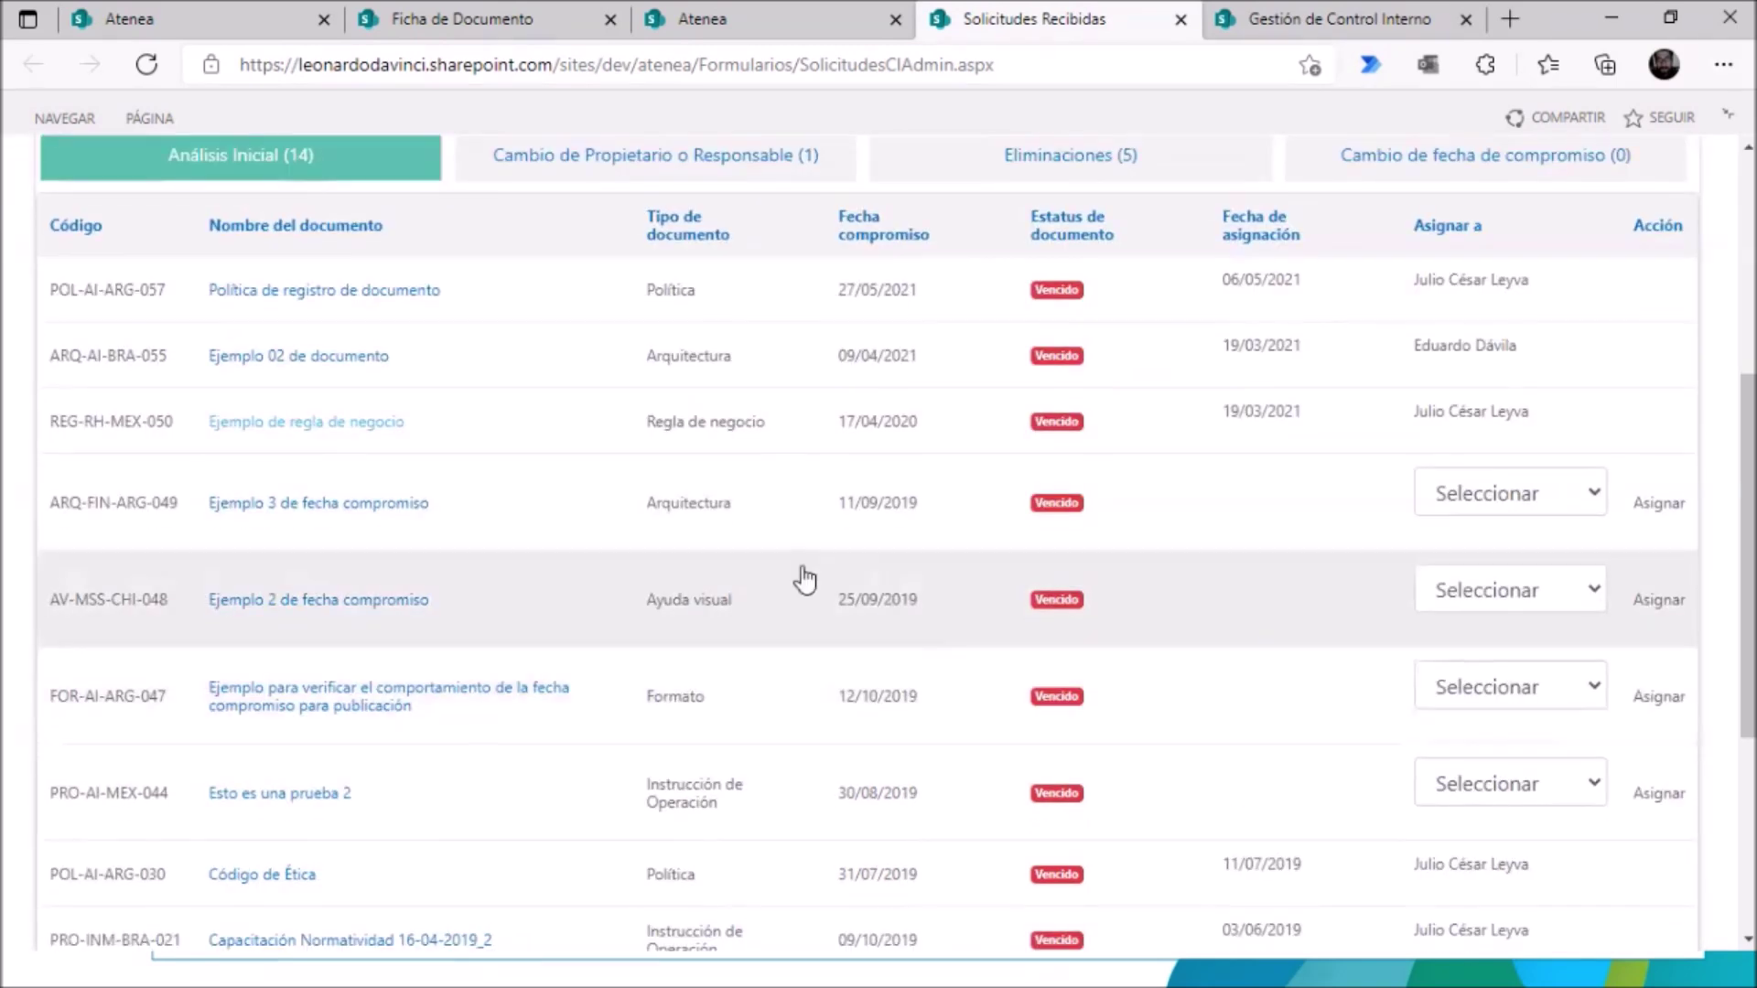
scroll(788, 580, "up", 5)
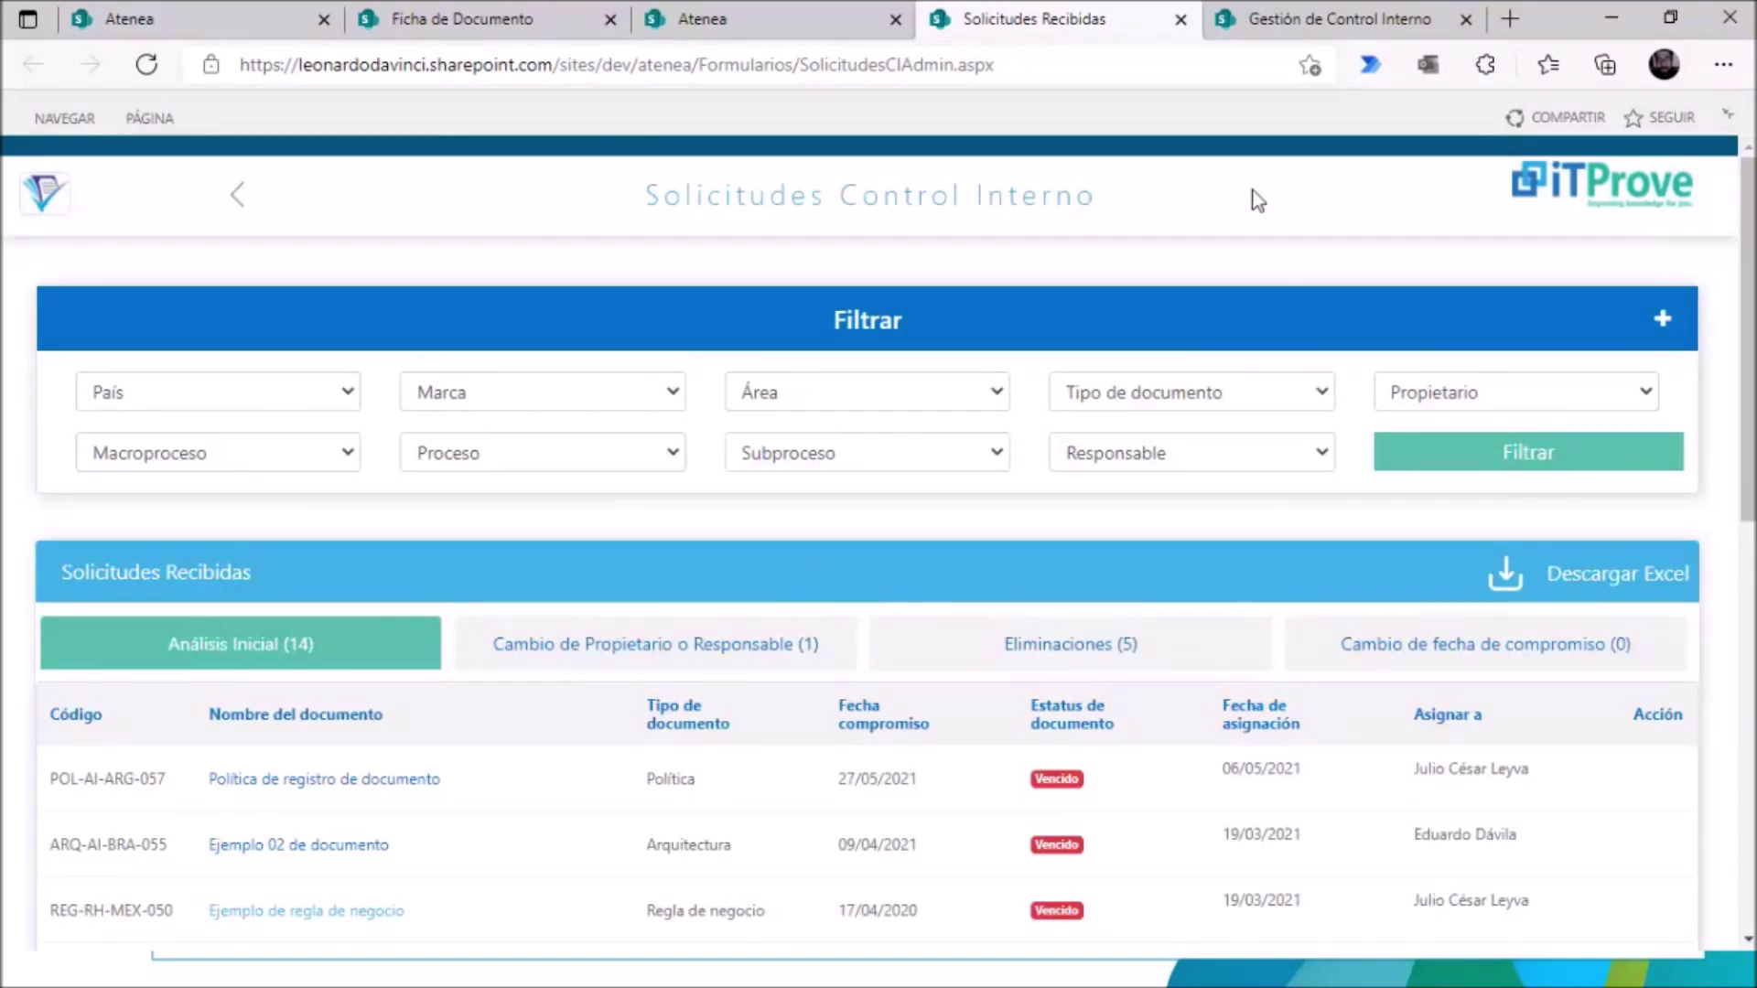
Step: Open Generación de Dashboard from the administrator home page and review the filters, the Estatus summary and the document records table
left_click(739, 29)
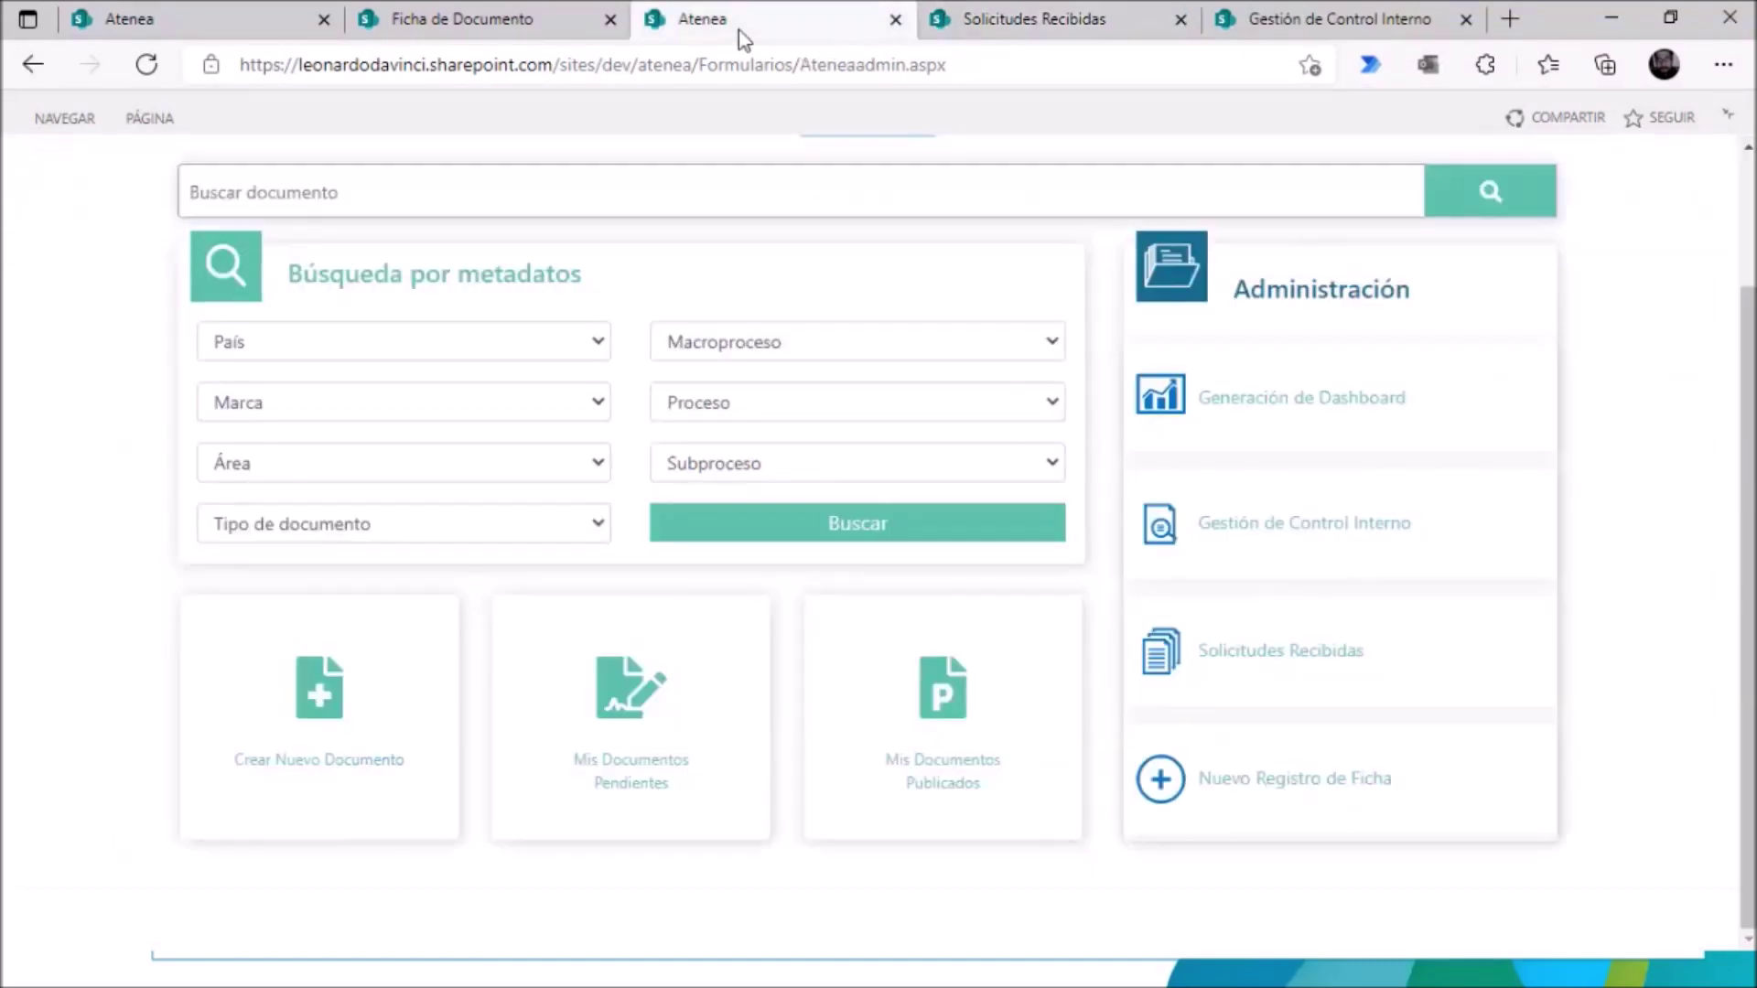
left_click(1315, 414)
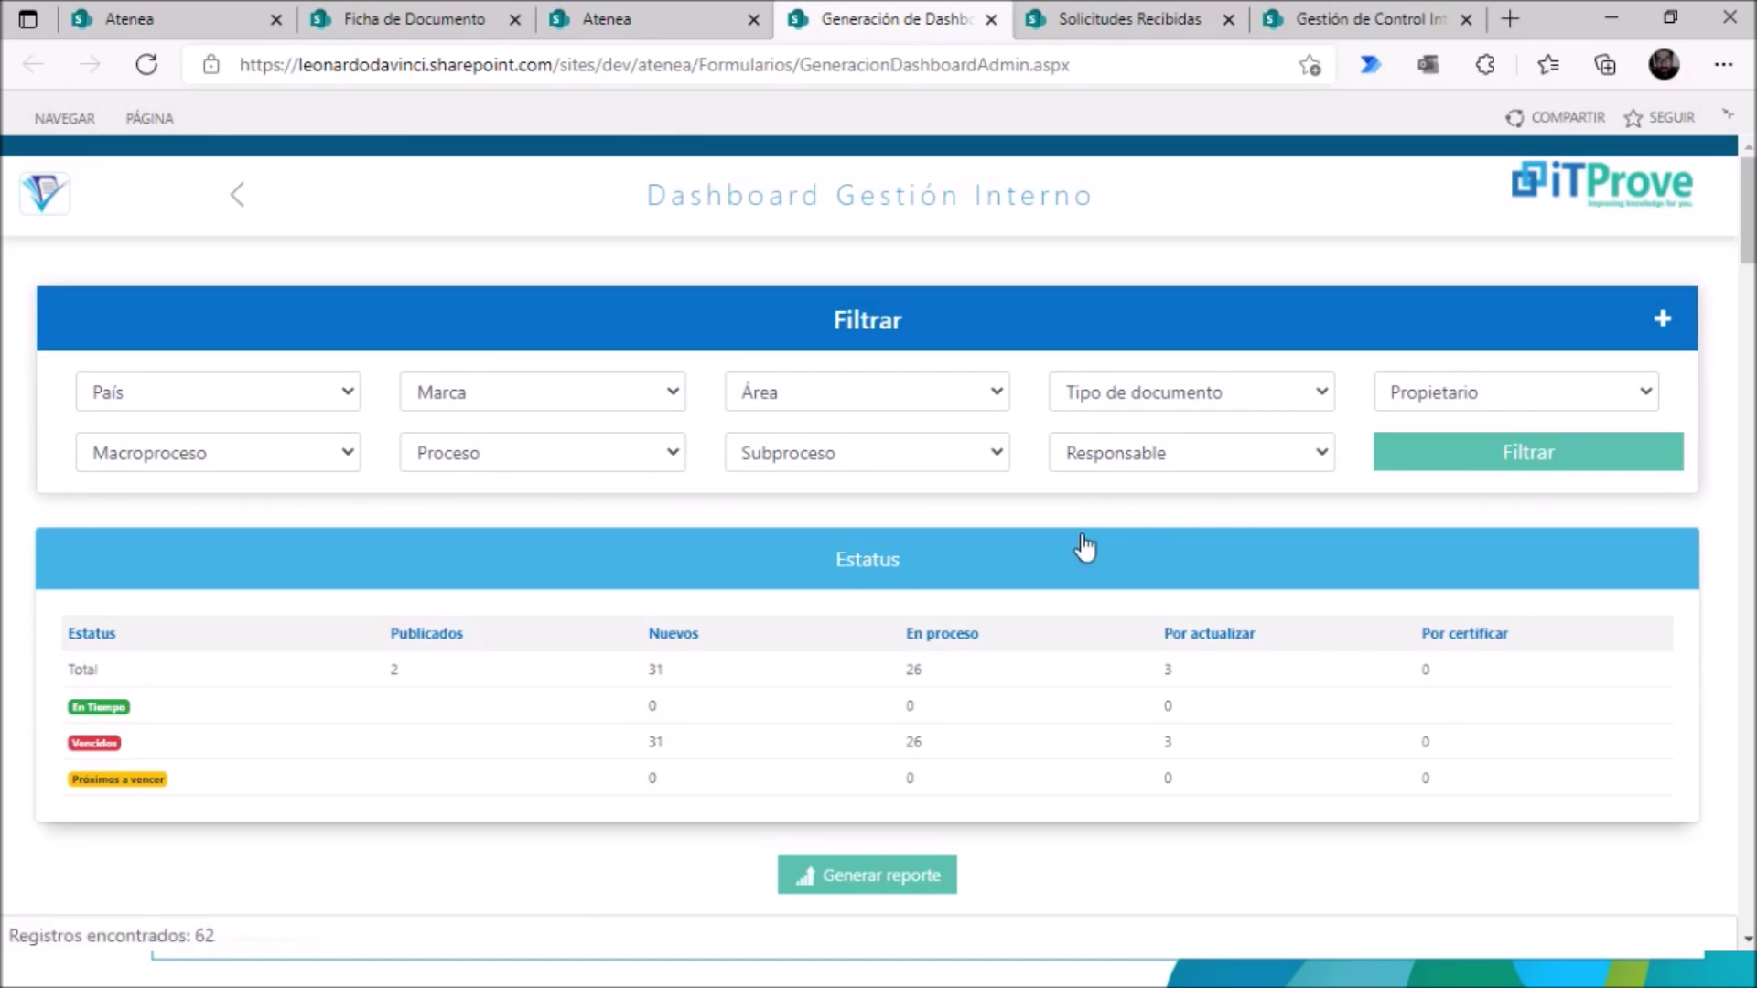
scroll(1085, 547, "down", 1)
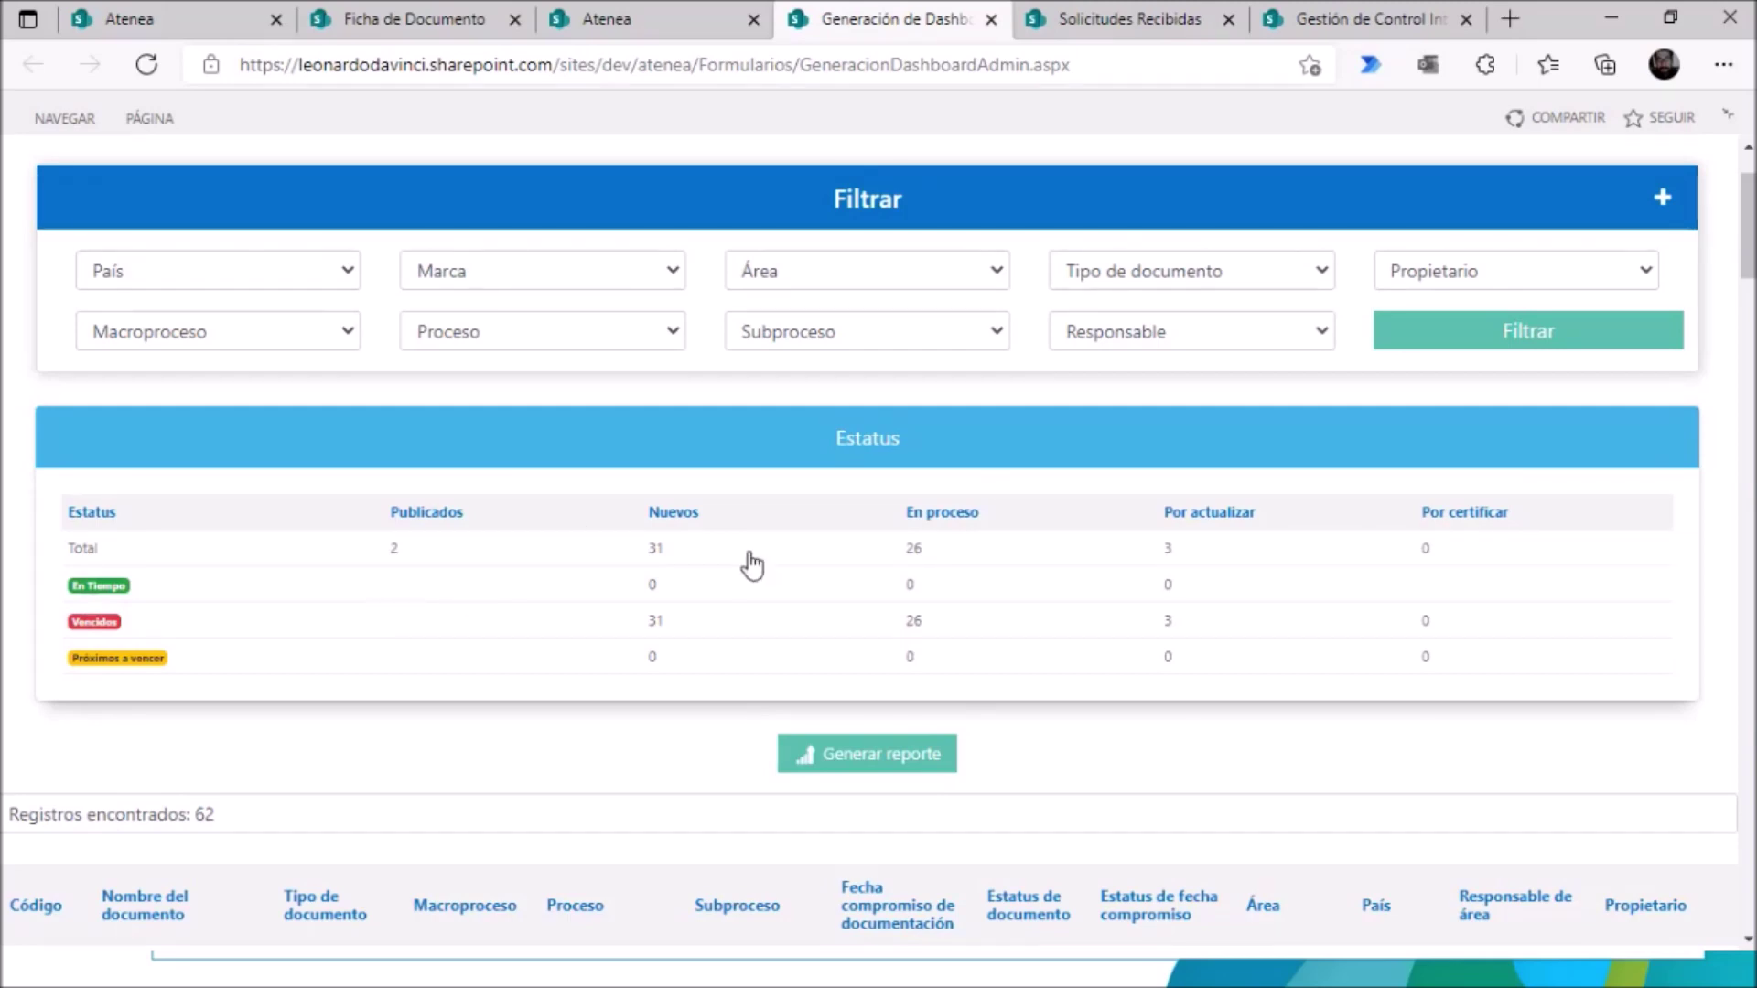
scroll(740, 556, "down", 1)
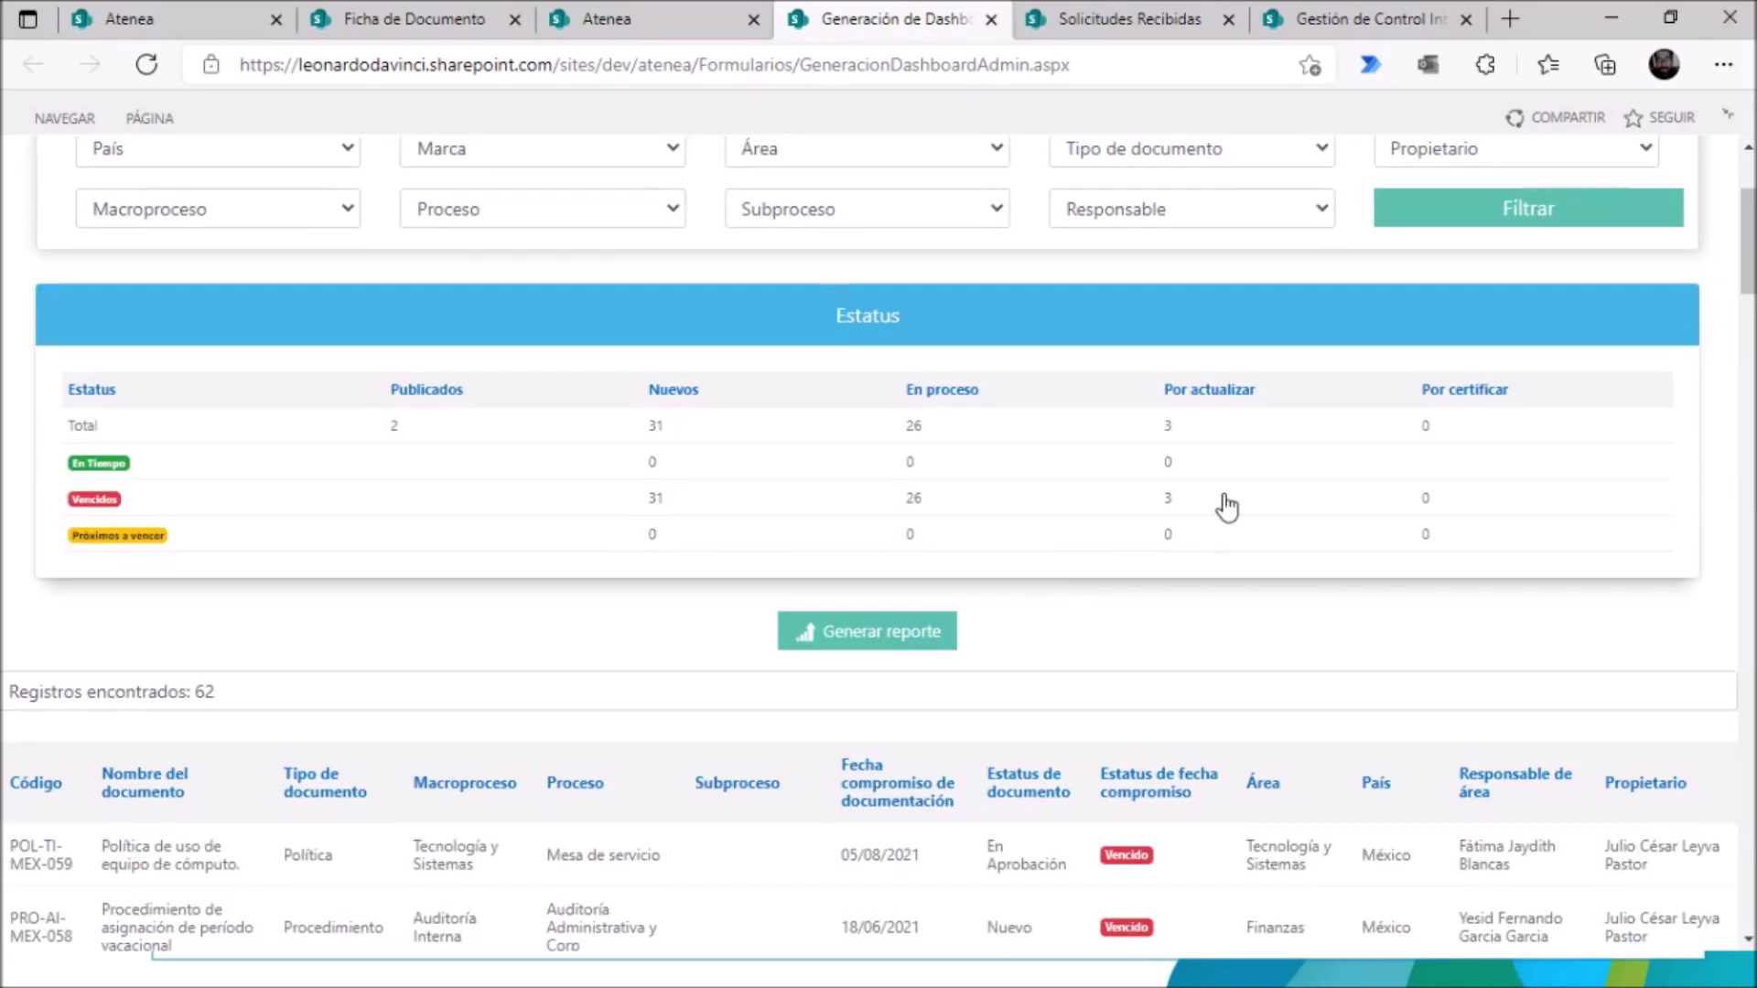
scroll(1284, 450, "down", 4)
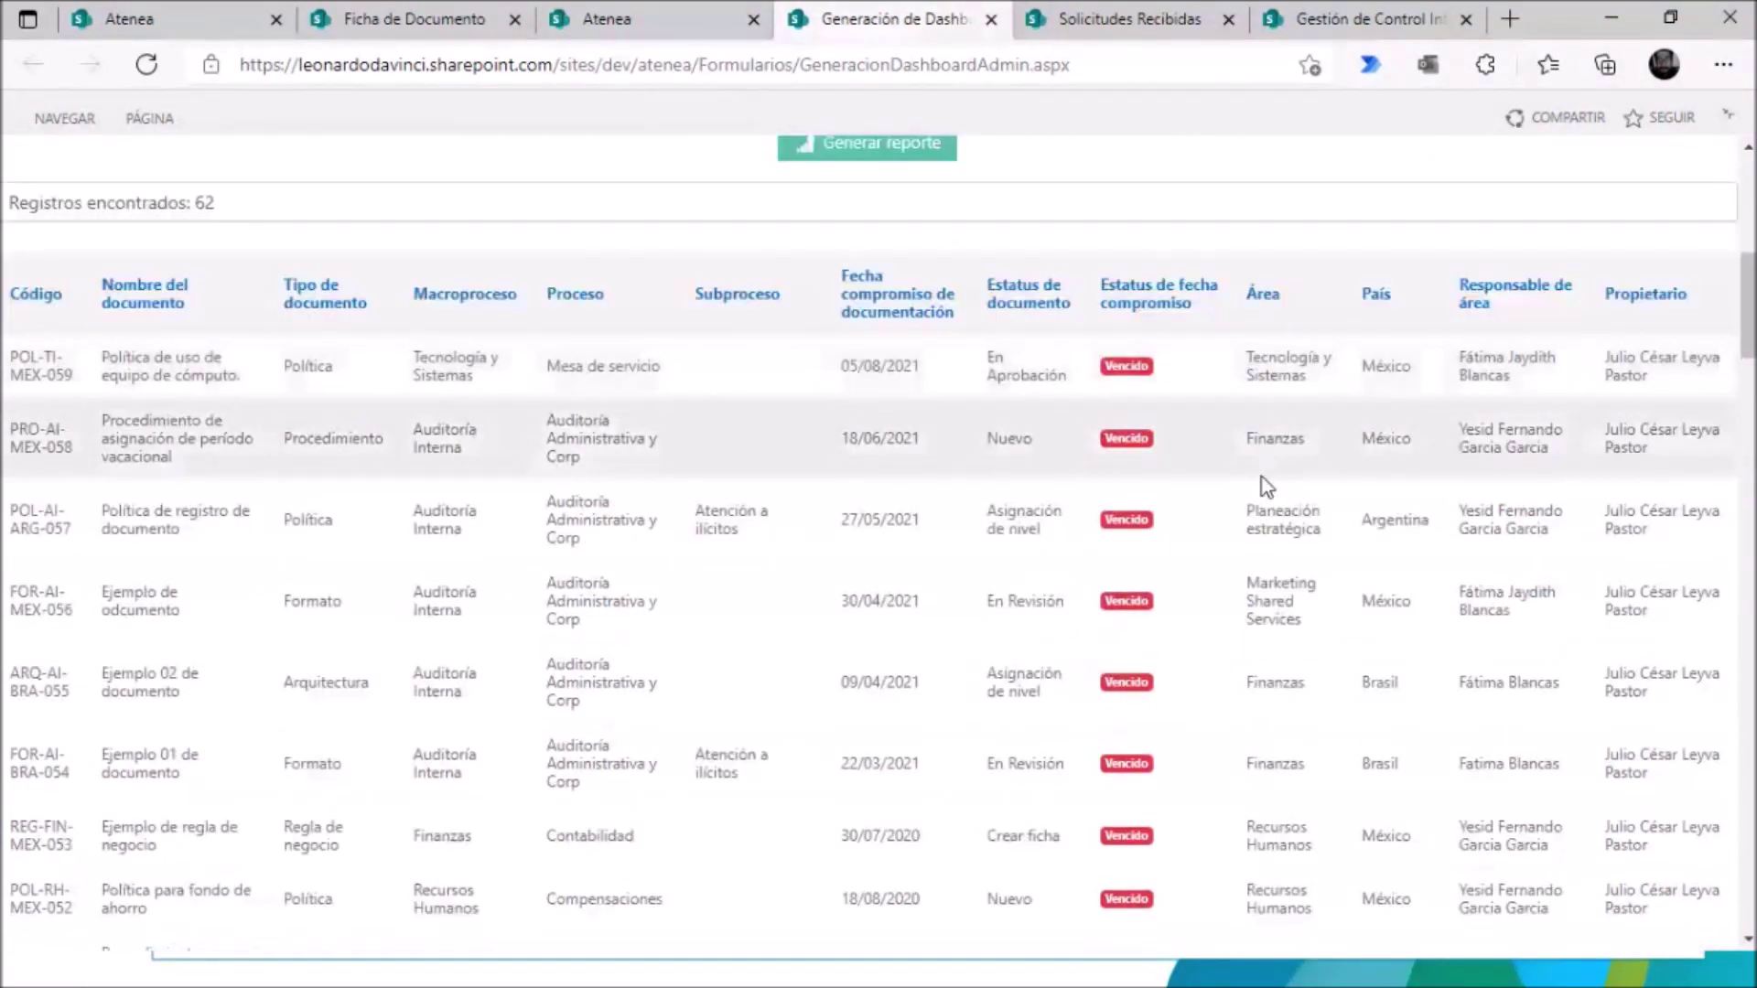
scroll(1132, 527, "up", 1)
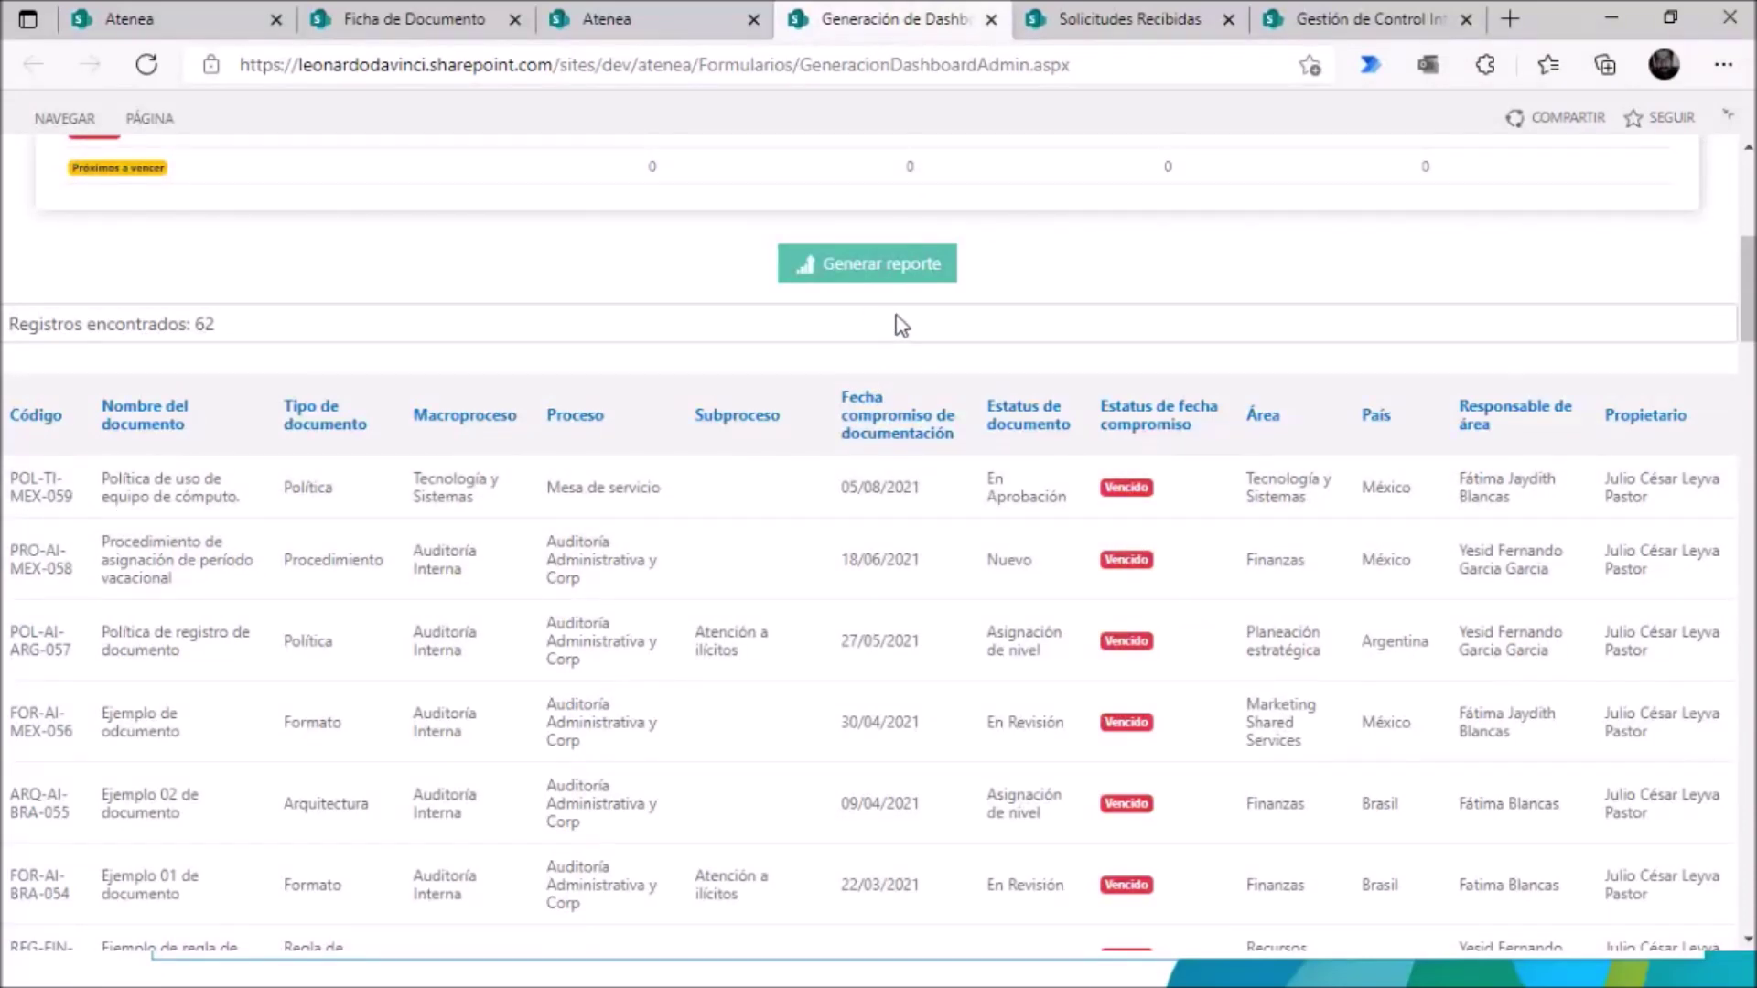
scroll(886, 322, "down", 4)
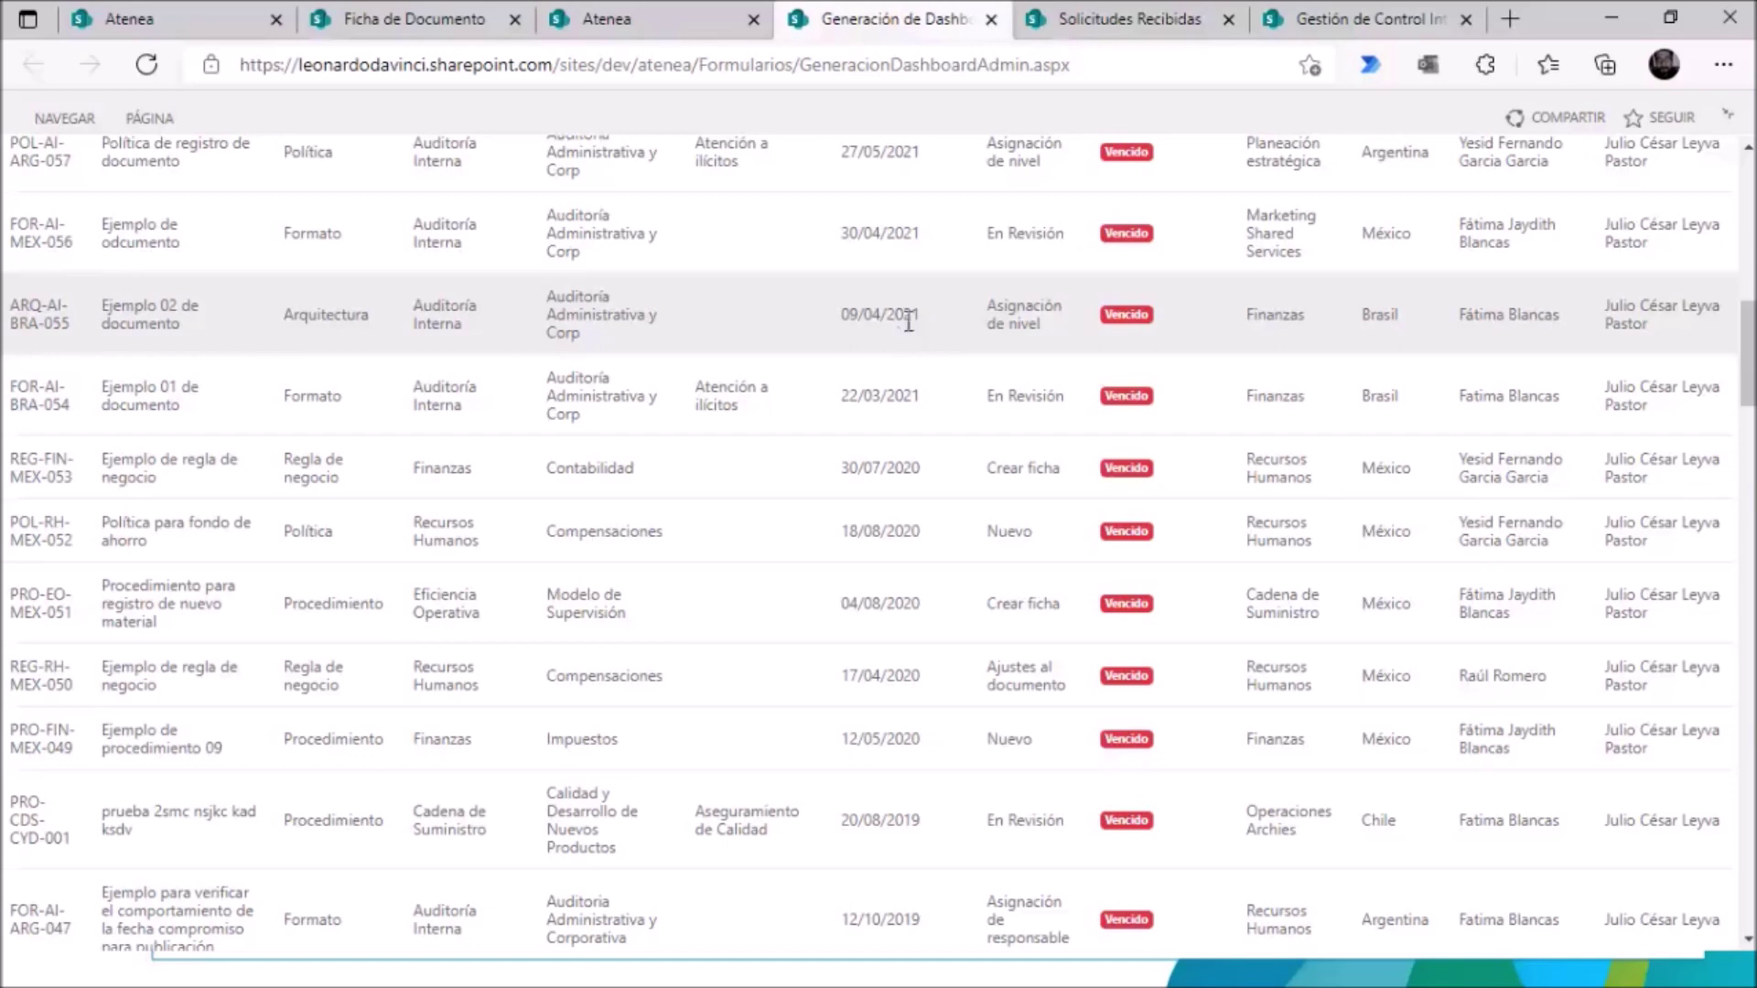
scroll(909, 320, "up", 15)
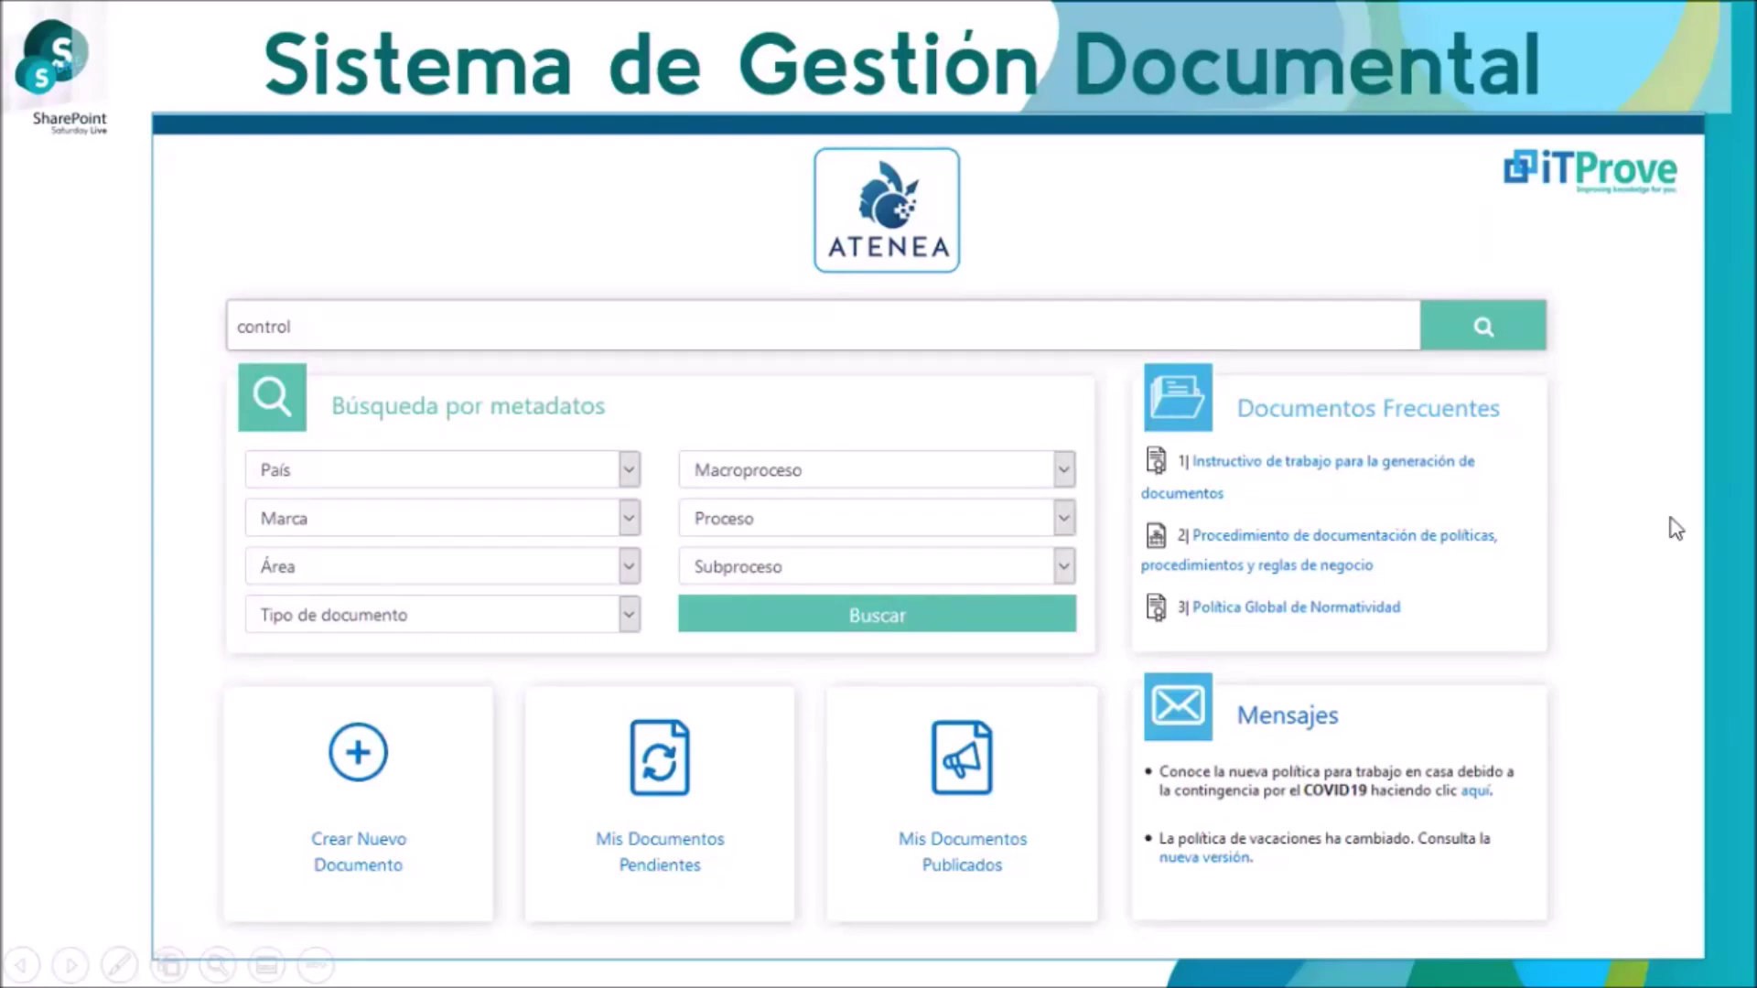
key("Right")
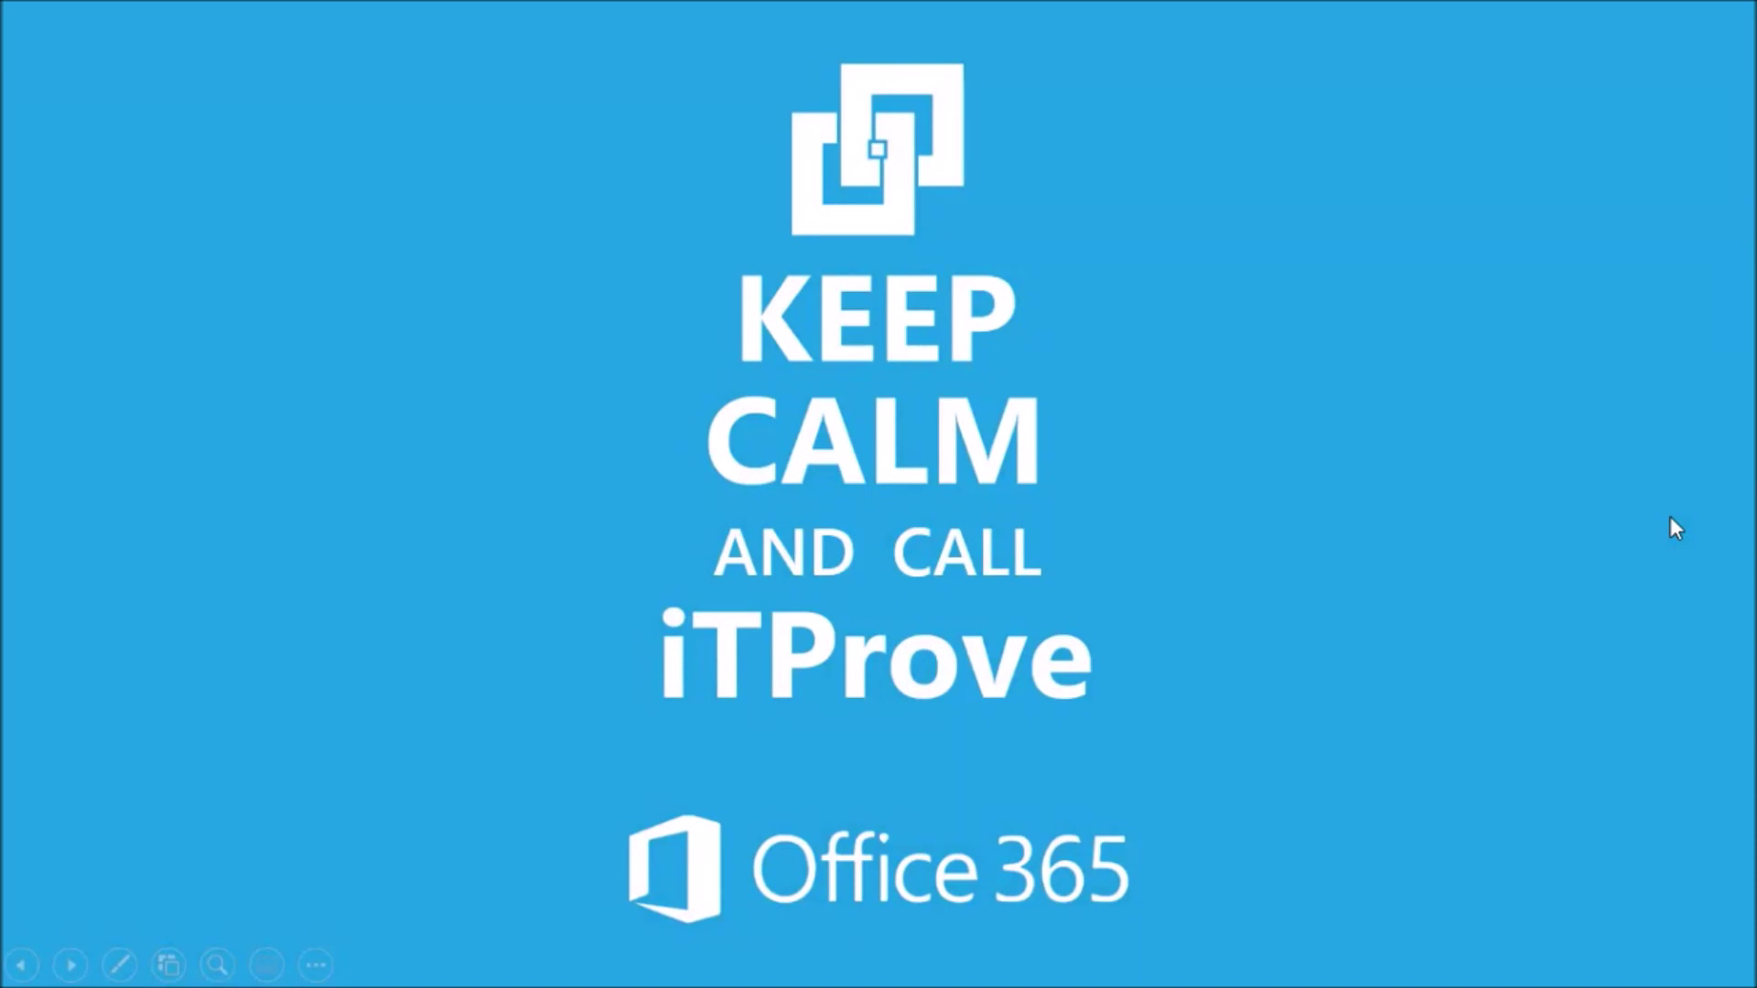